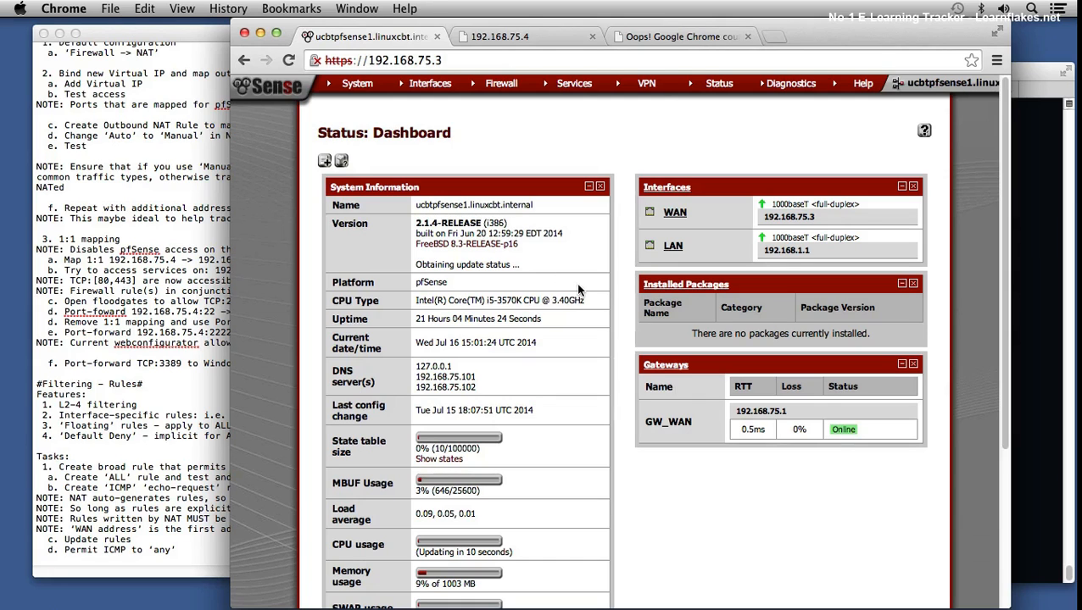
Add the heading "#Schedules - Rules#" at the end of the UnixCBT_pFirewall_Edition_Notes document in TextEdit
click(180, 549)
key(Return)
key(Return)
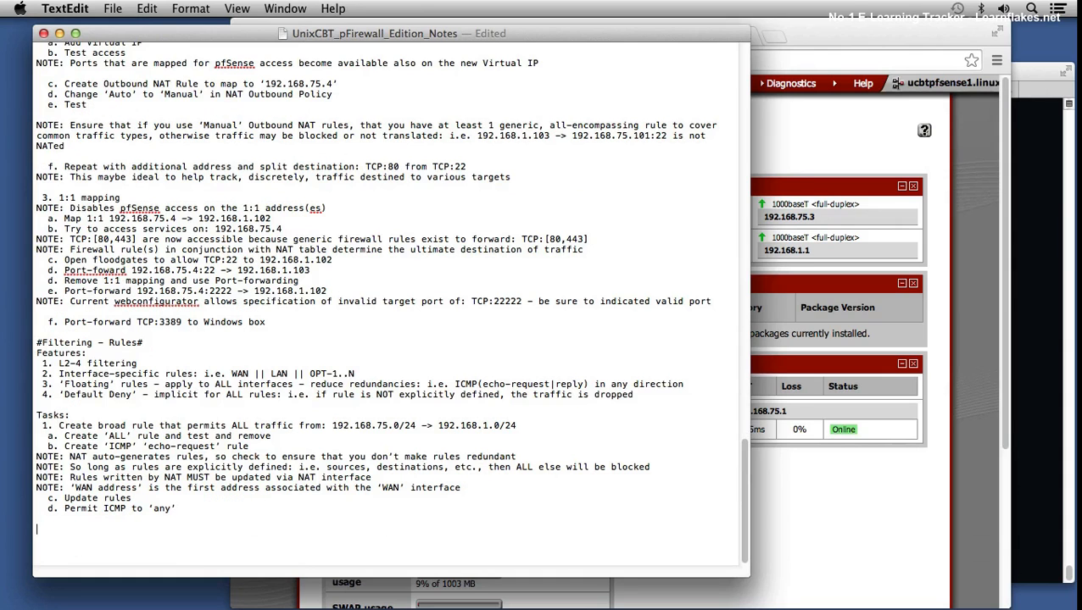
text(#Schedules - )
text(Rules#)
key(Return)
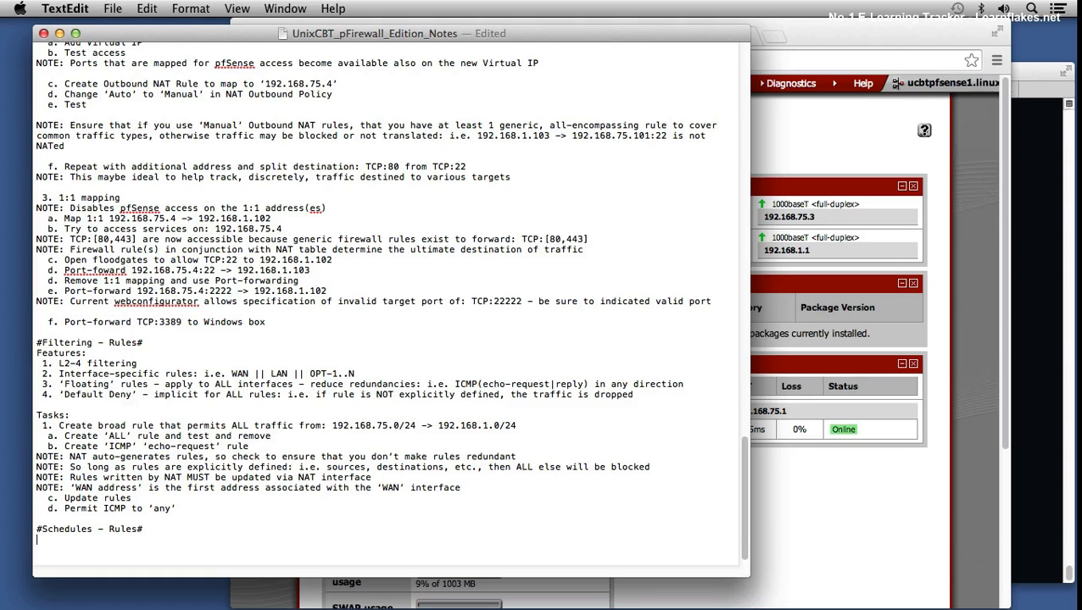
Add a "Features:" list under the heading with "1. Time-based filtering" and "2. Adds criteria to basic rule"
text(Features:)
key(Return)
text(1. TIme)
key(BackSpace)
key(BackSpace)
text(im)
key(BackSpace)
key(BackSpace)
key(BackSpace)
text(ime-based filtering)
key(Return)
text(2.)
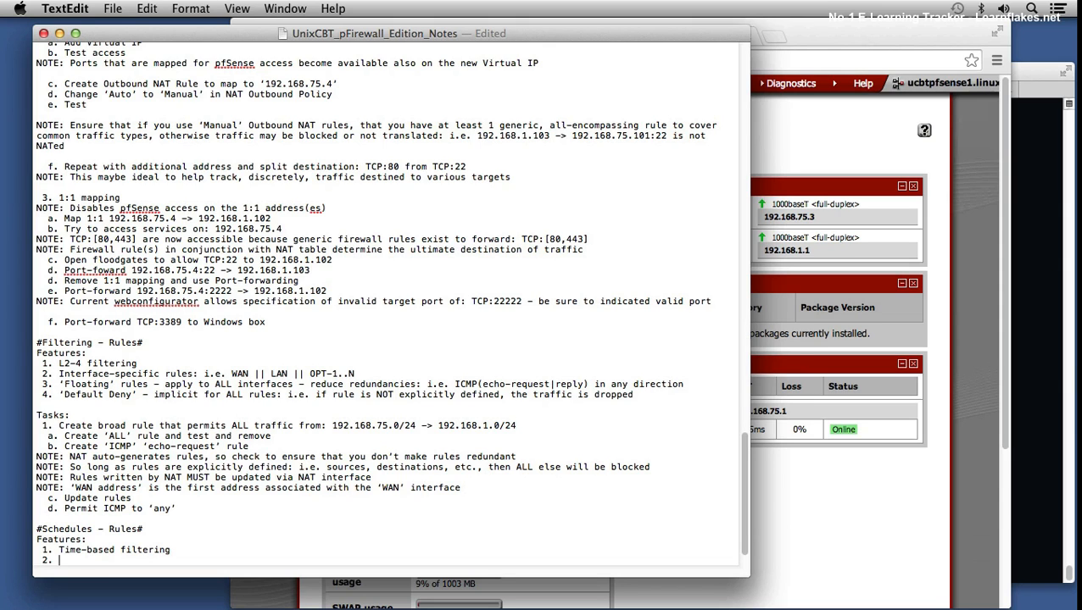
text(Adds criteria to basic rule)
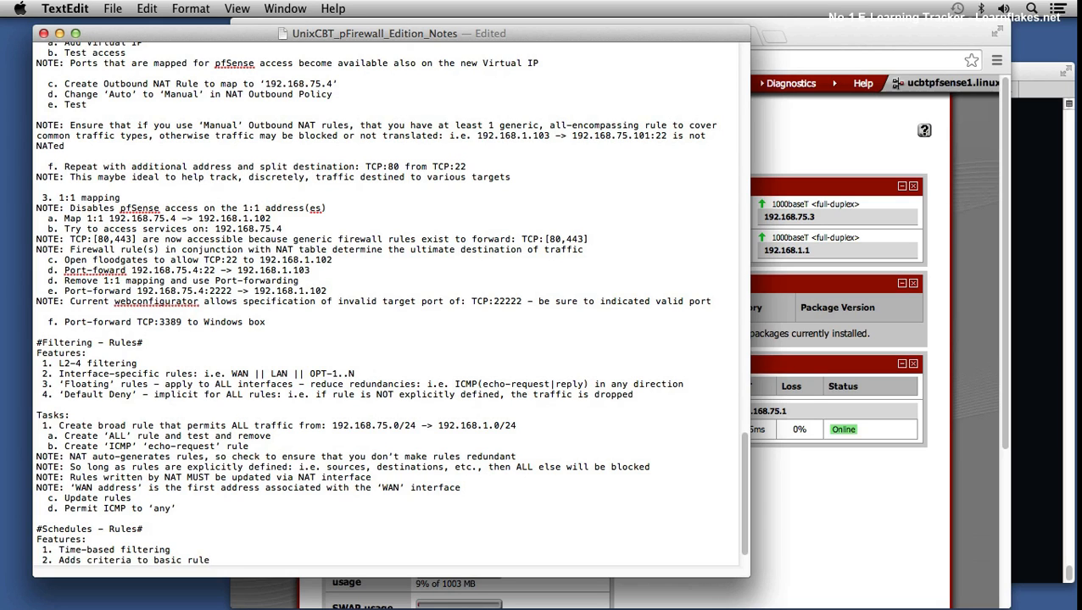
Add a "Tasks:" section below the features with "1. Restrict access to RDP during certain windows of time"
key(Return)
key(Return)
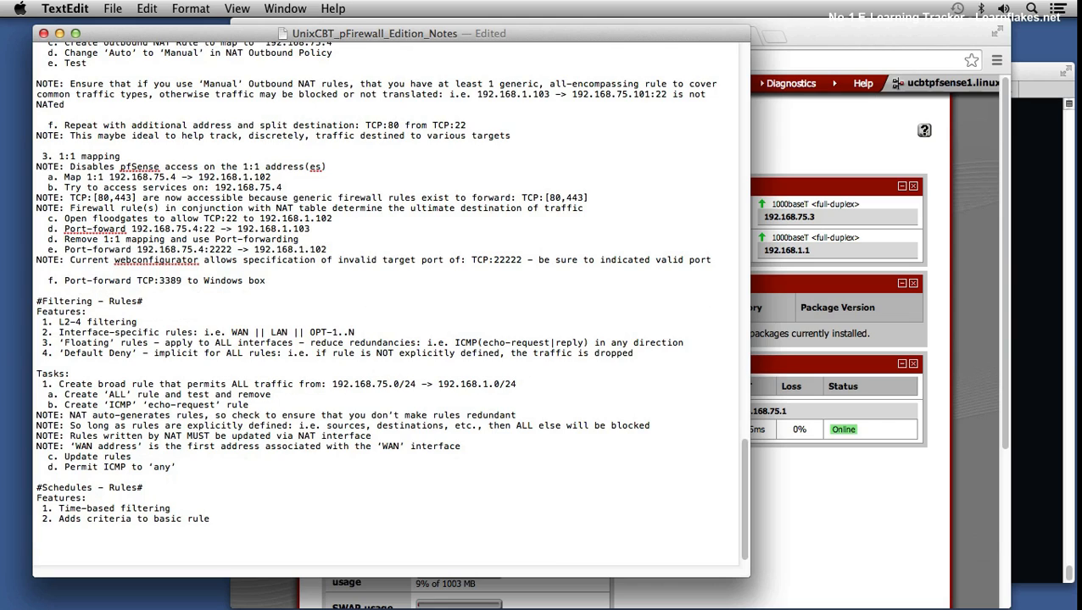
text(Tasks:)
key(Return)
text(1. Restrict access to RDP during )
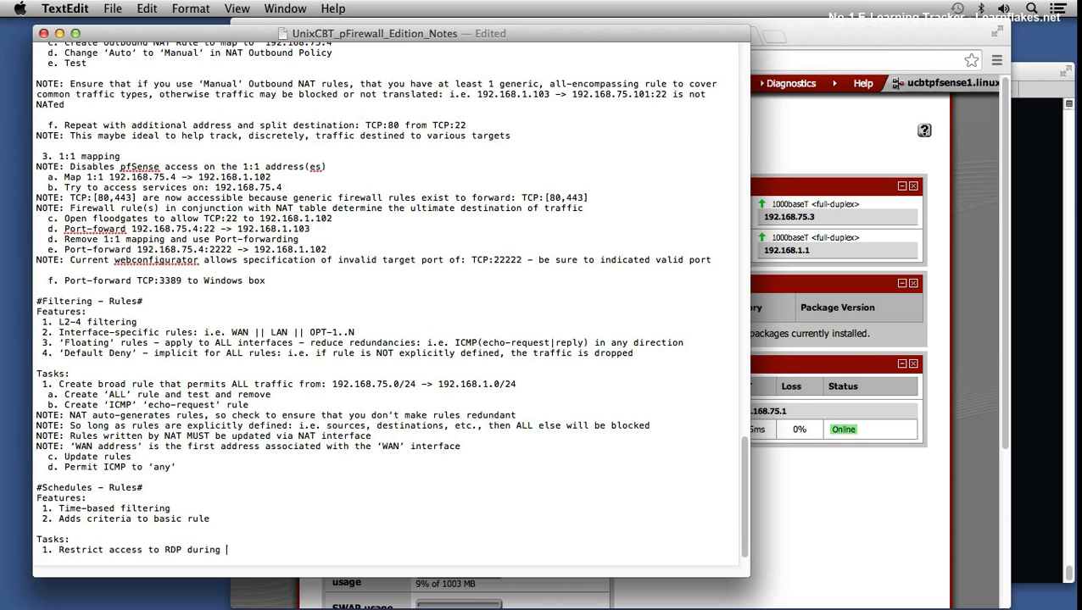
text(certain windows of time)
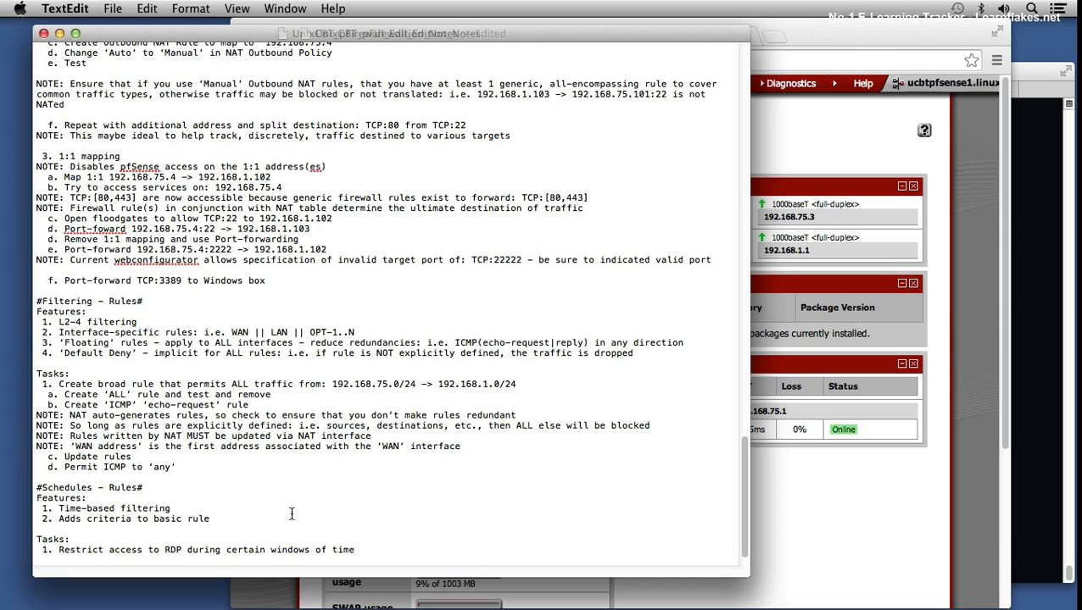
Switch to Chrome, show the WAN firewall rules and examine the NAT RDP rule for linuxcbtwin2
click(809, 481)
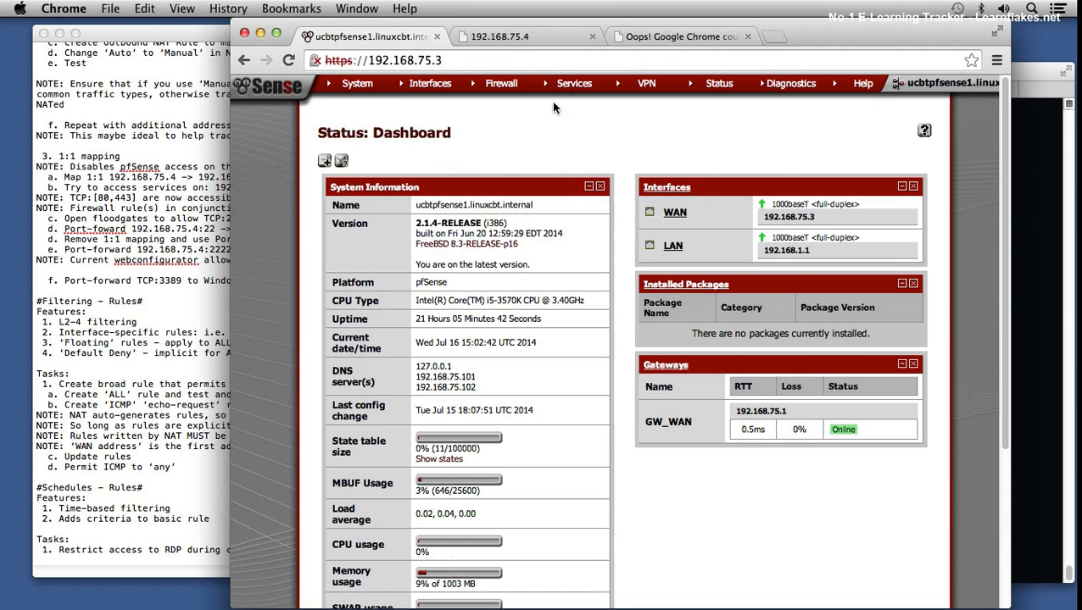
mouse_move(500, 84)
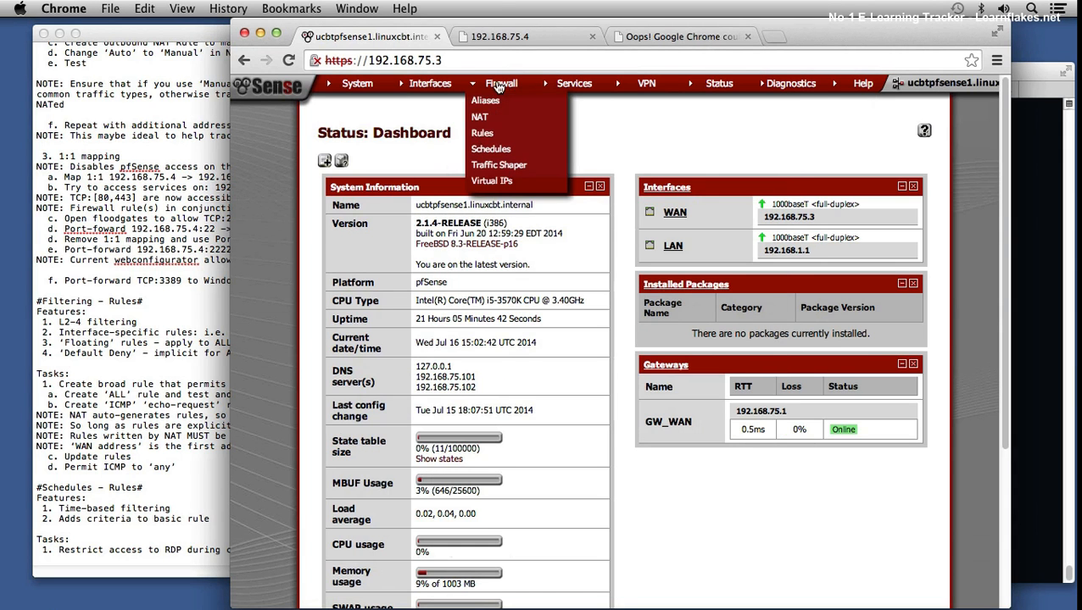
click(489, 136)
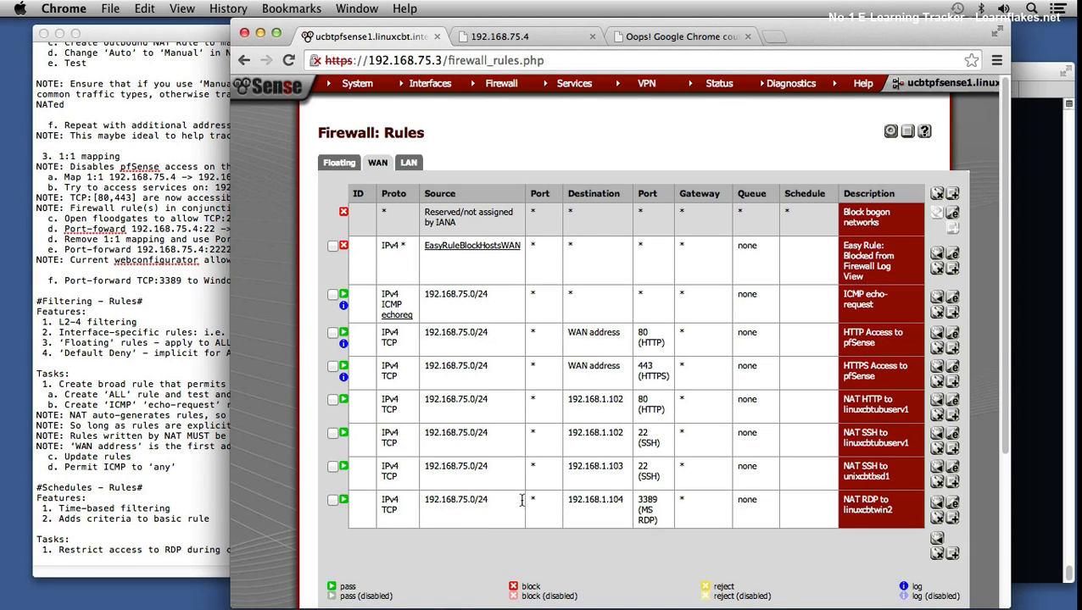
drag(462, 498, 512, 511)
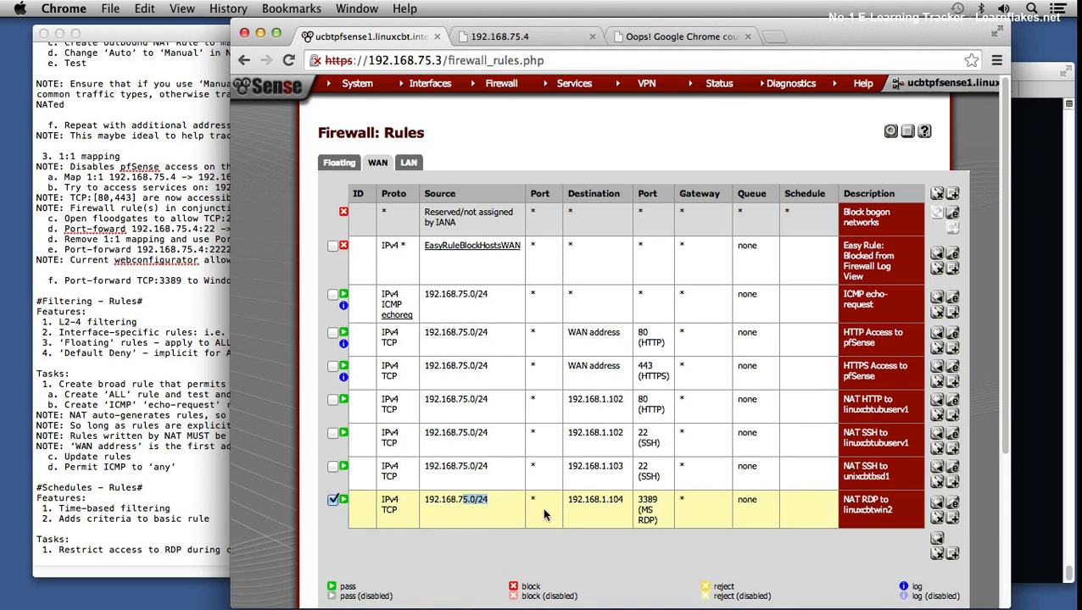
click(598, 533)
Switch to Terminal, clear the screen, and ping 192.168.1.104 with a count of 3, stopping it early
click(1041, 212)
text(c)
text(lear)
key(Return)
text(ping -c 3 )
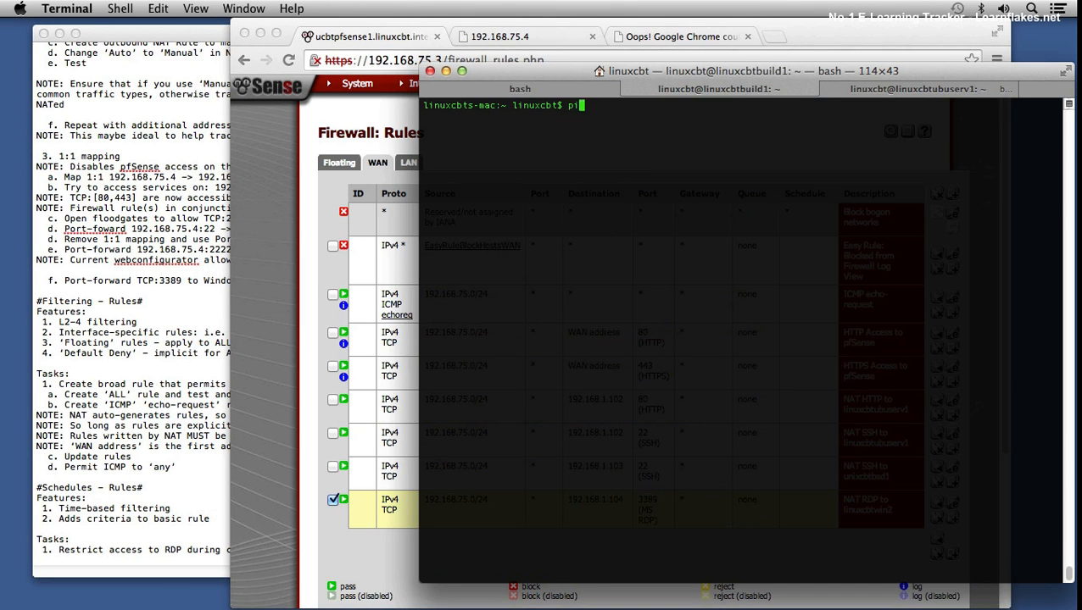
text(192.168.1.104)
key(Return)
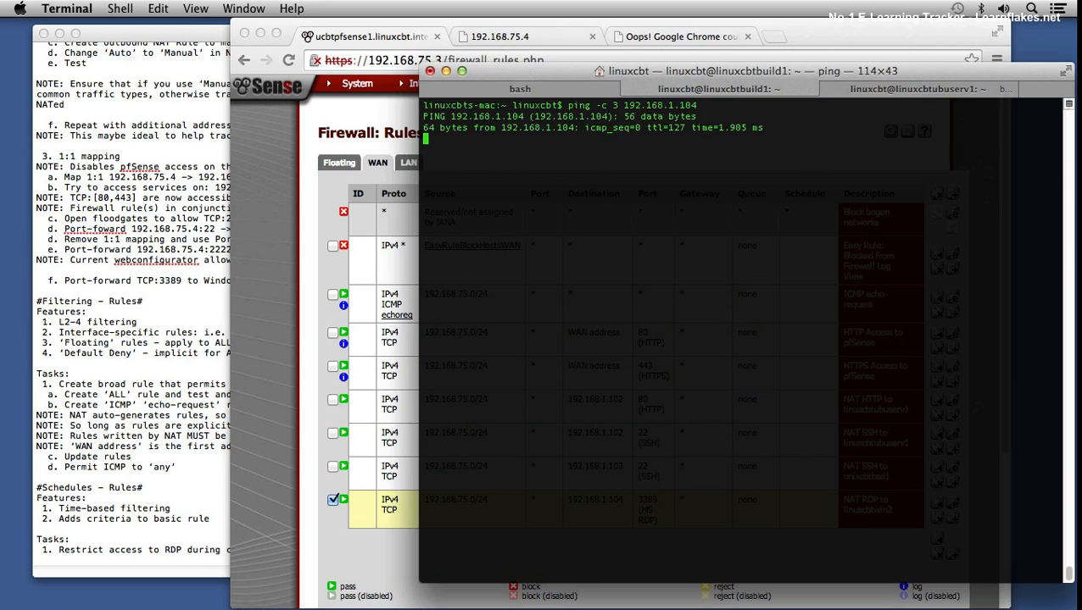
key(ctrl+c)
Run ssh 192.168.75.101, and test the RDP port with telnet 192.168.1.104 3389, escaping from the session
text(ssh 192.168.75.101)
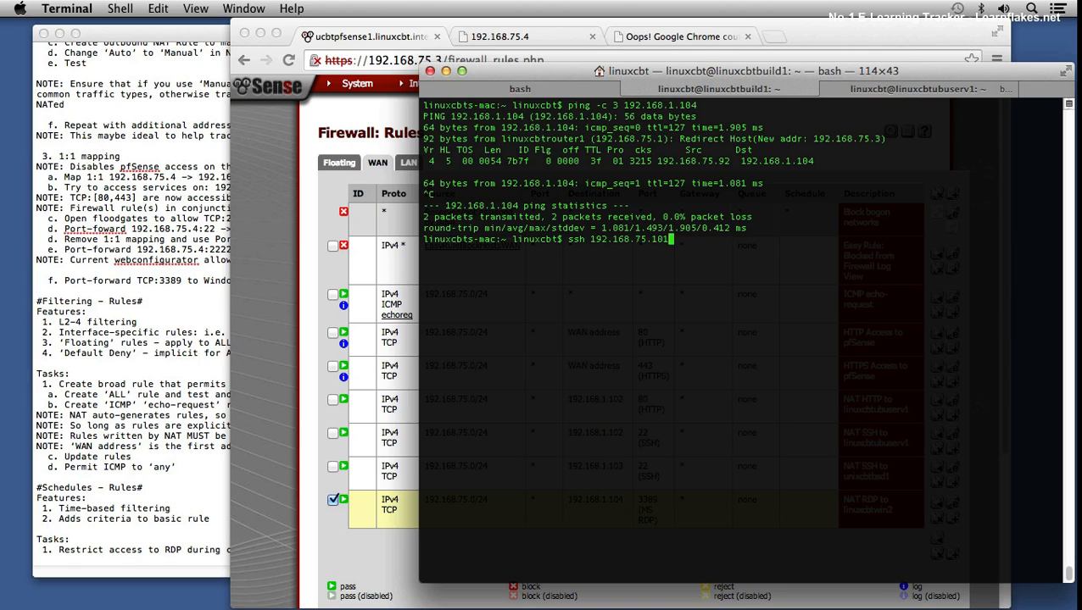
key(Return)
text(telnet 192.168.1.104 3389)
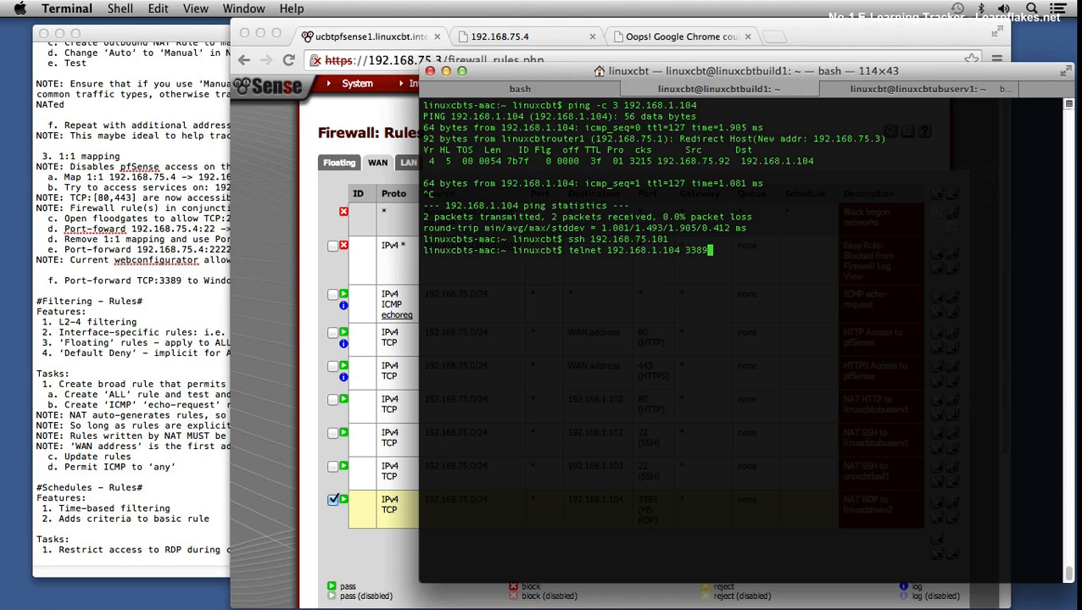
key(Return)
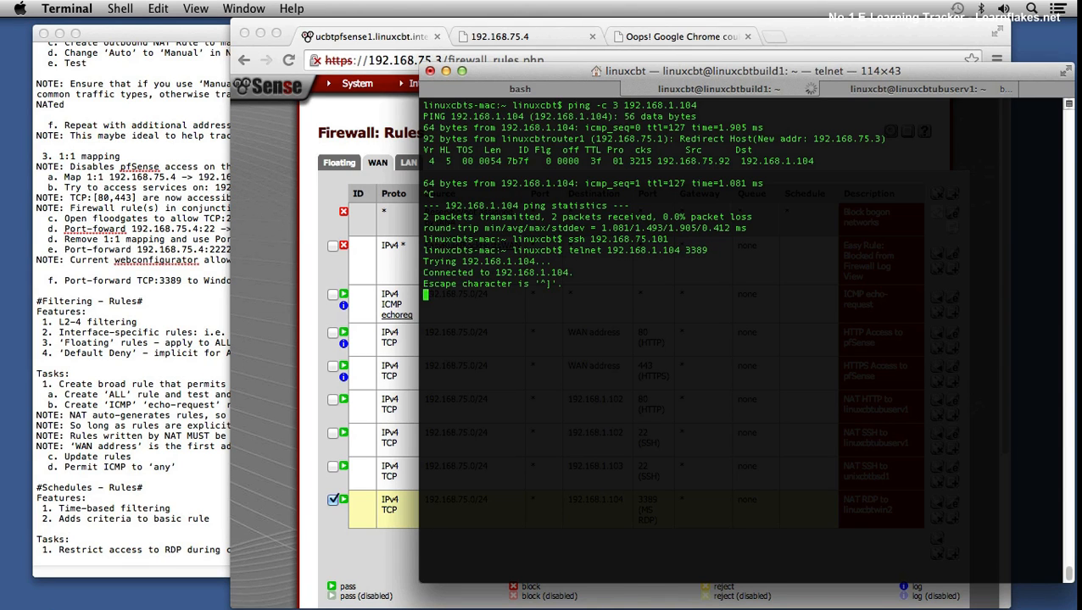
key(ctrl+bracketright)
Switch to Chrome and open the pfSense firewall schedules page
click(296, 388)
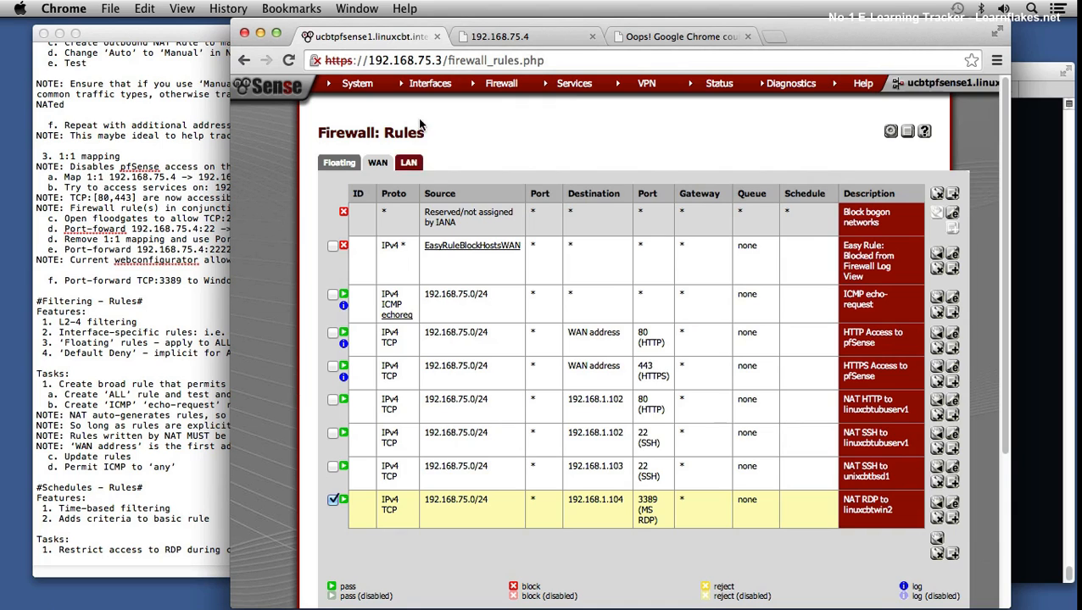
mouse_move(503, 86)
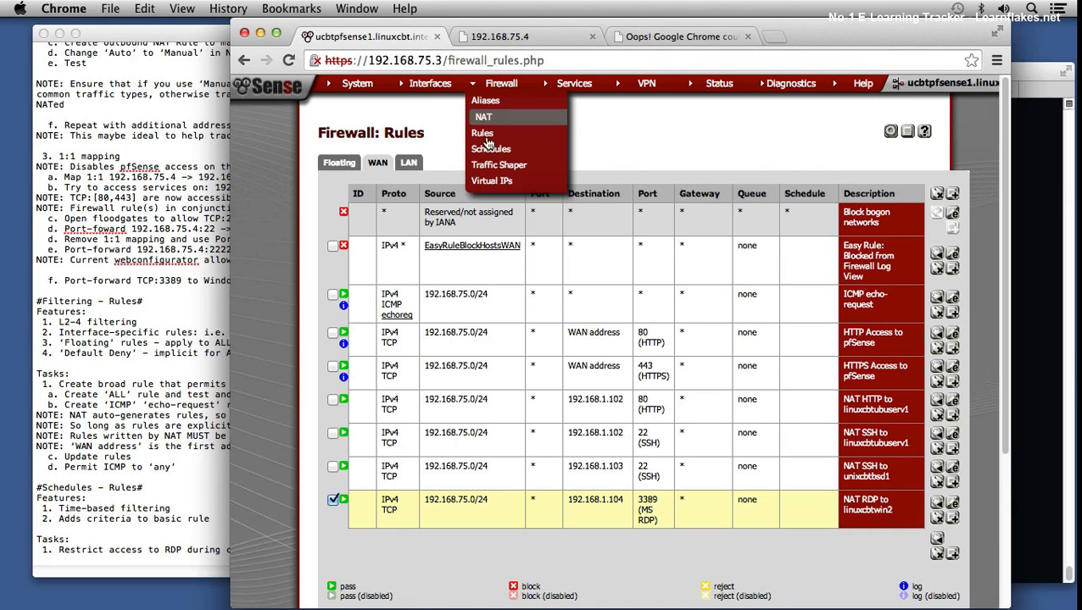
click(485, 158)
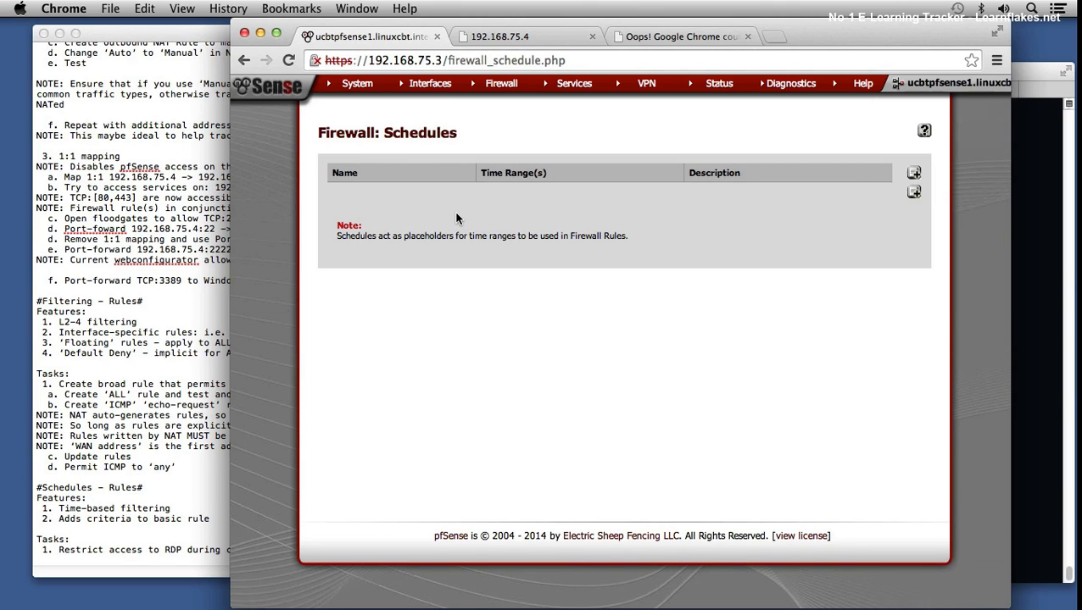
Add feature "3. They (schedules) are separate objects that can be tied to various rules" to the TextEdit notes
click(194, 518)
click(224, 517)
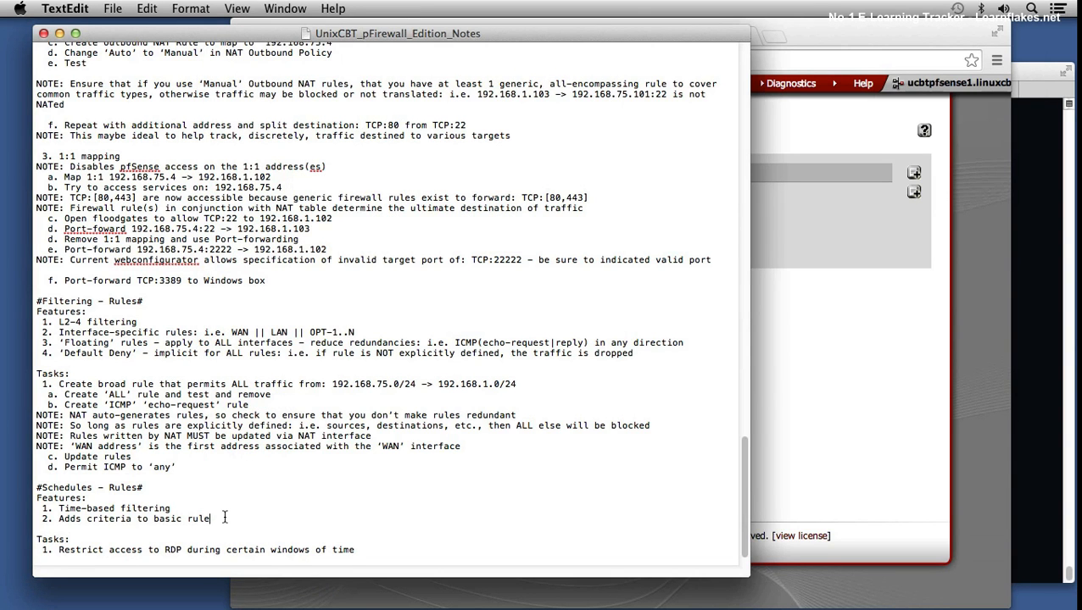
key(Return)
text(3. )
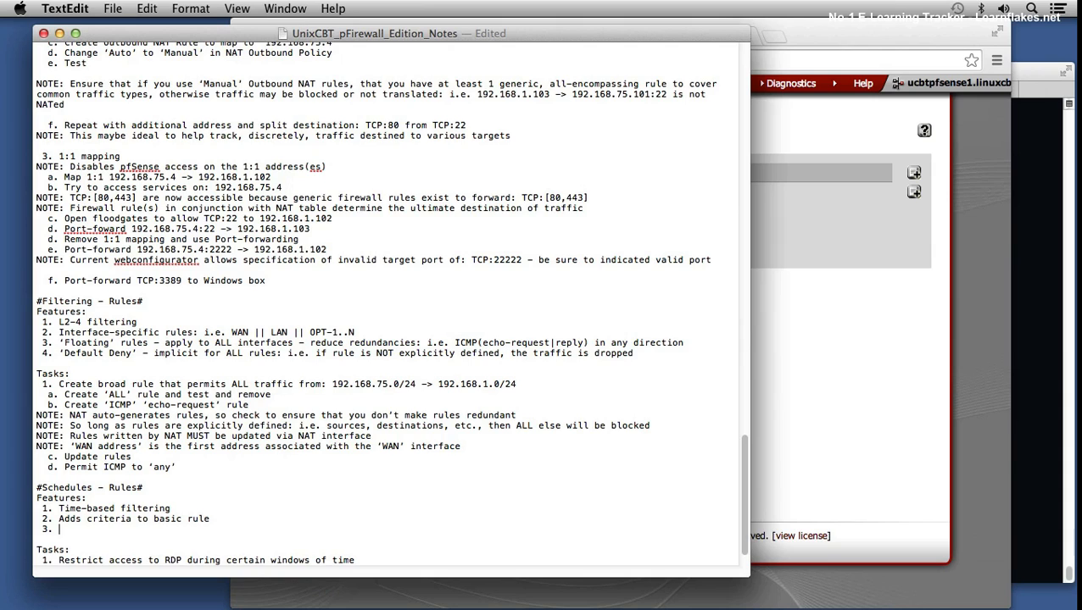
text(They are)
key(BackSpace)
key(BackSpace)
key(BackSpace)
key(BackSpace)
text((schedule) are separat)
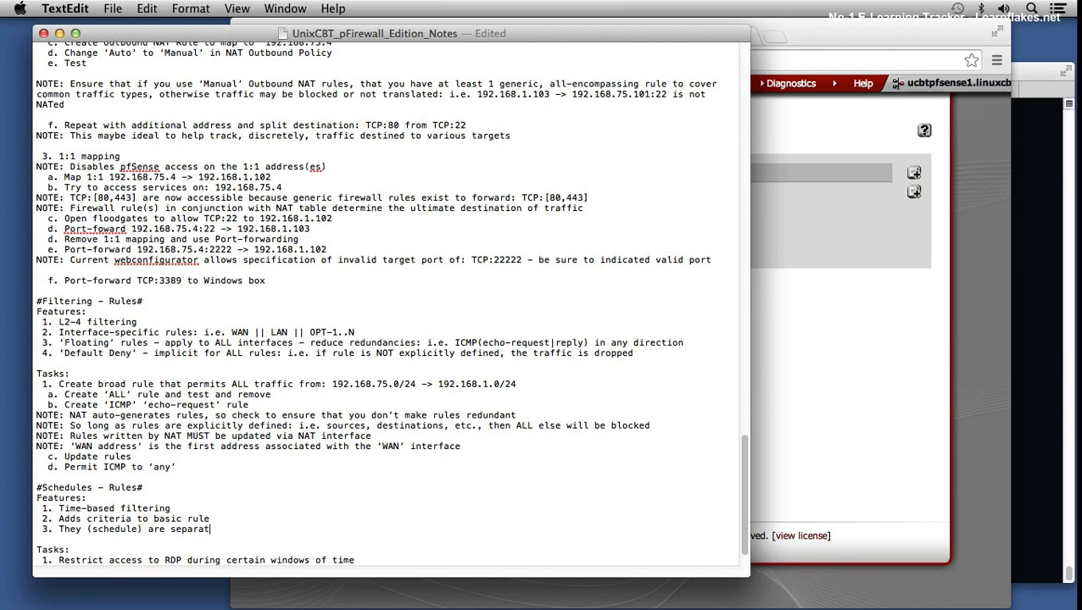
text(e objects that can be tied)
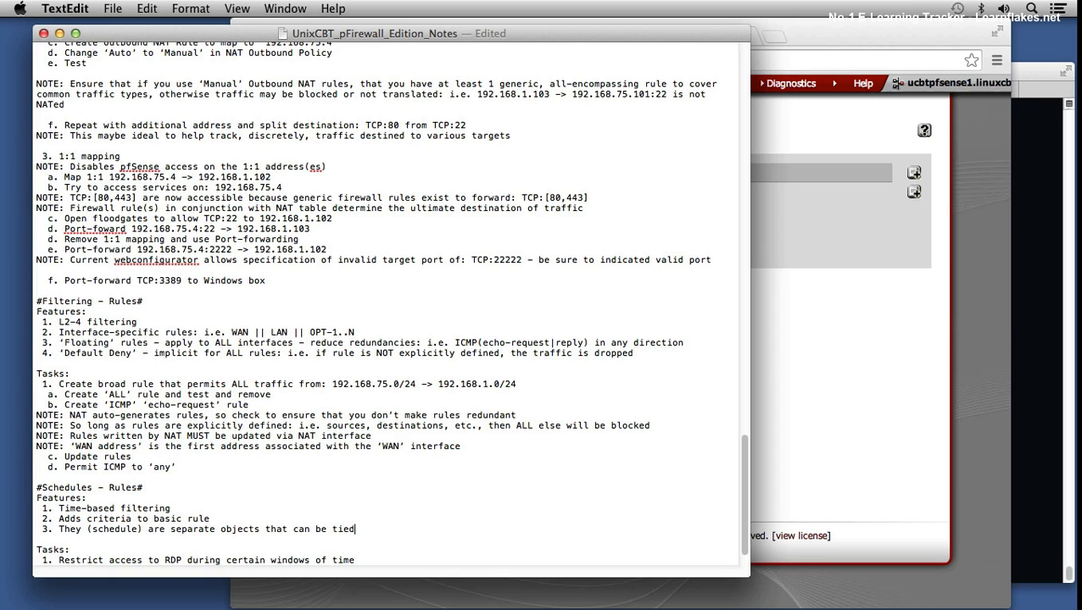
text( to various rules)
click(138, 531)
text(s)
Add "a. Create block-of-time to either: pass| deny traffic(reject)" under the RDP restriction task in the notes
click(853, 415)
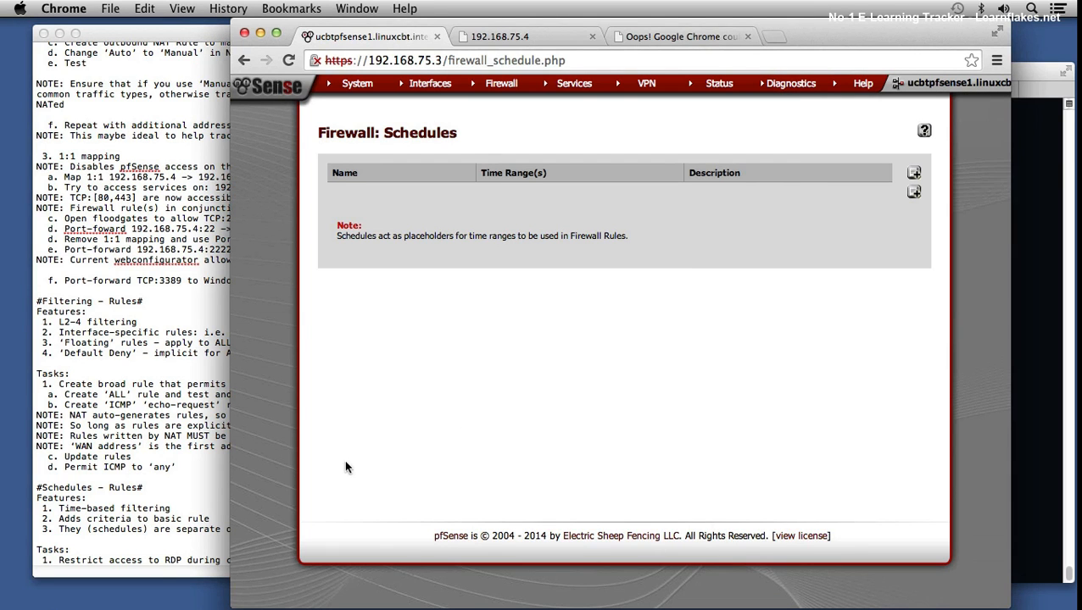
click(156, 566)
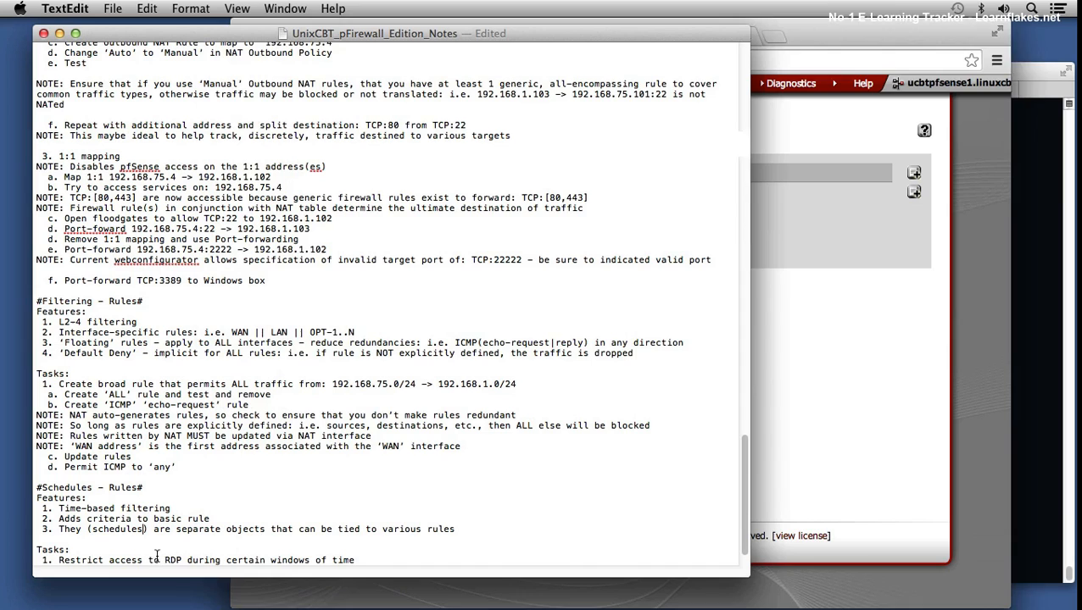
click(372, 563)
key(Return)
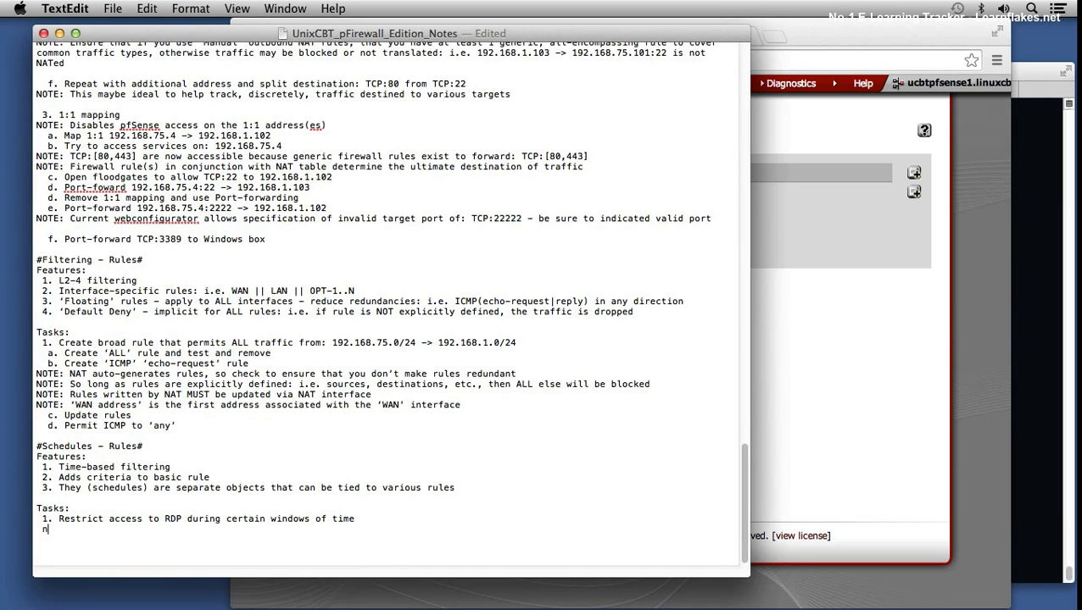
text(a. Com)
key(BackSpace)
key(BackSpace)
text(reate blo)
text(kc-)
key(BackSpace)
key(BackSpace)
key(BackSpace)
text(ck-of-time to either: pass| )
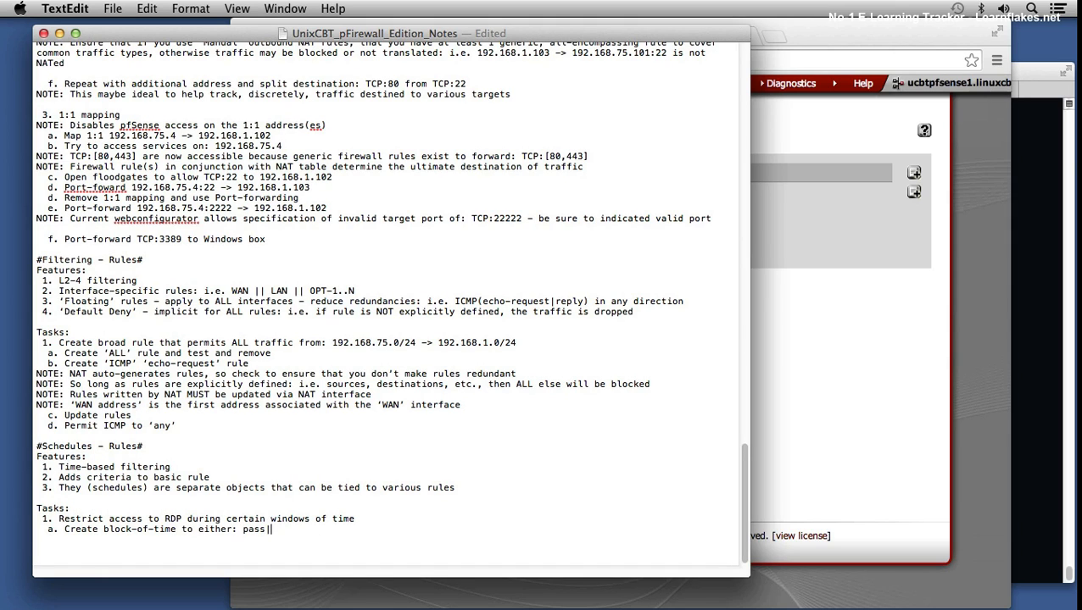
text(deny traffic(refect))
Switch to Chrome and start a new firewall schedule named "RDP Block"
click(803, 468)
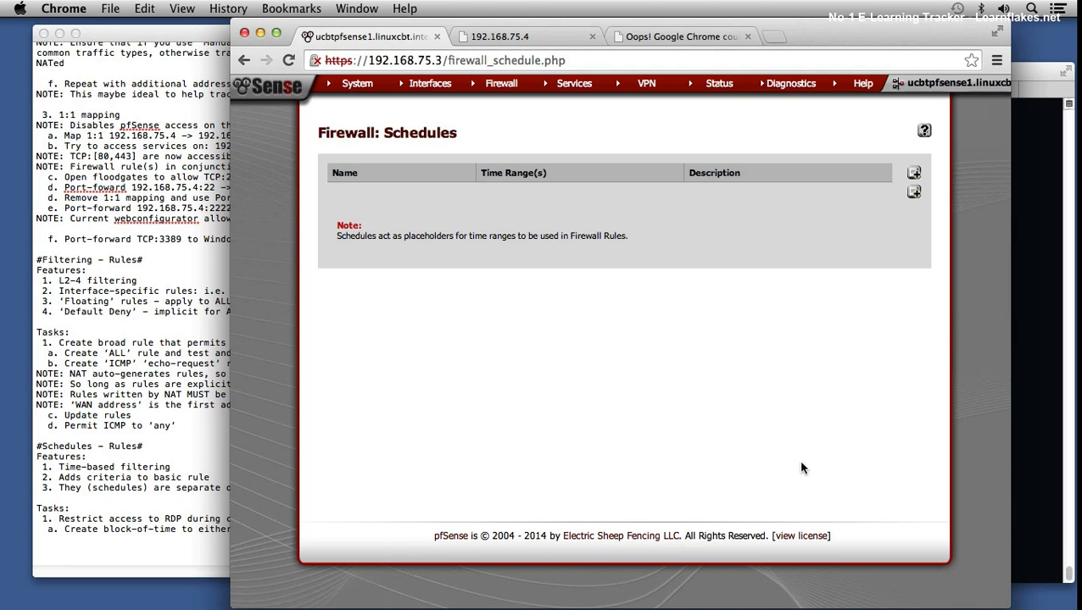
click(914, 195)
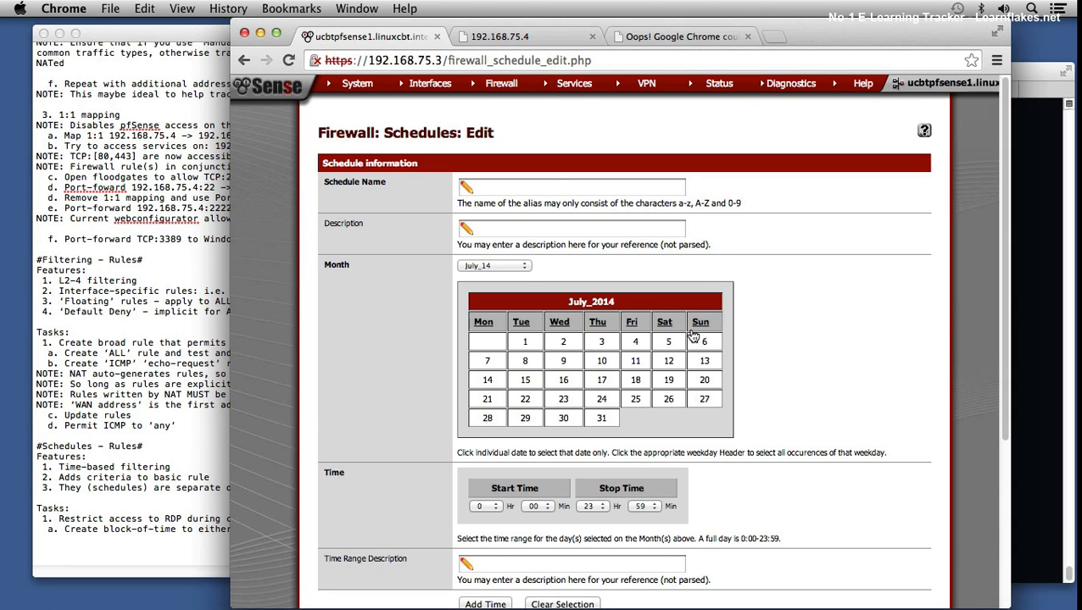
click(541, 186)
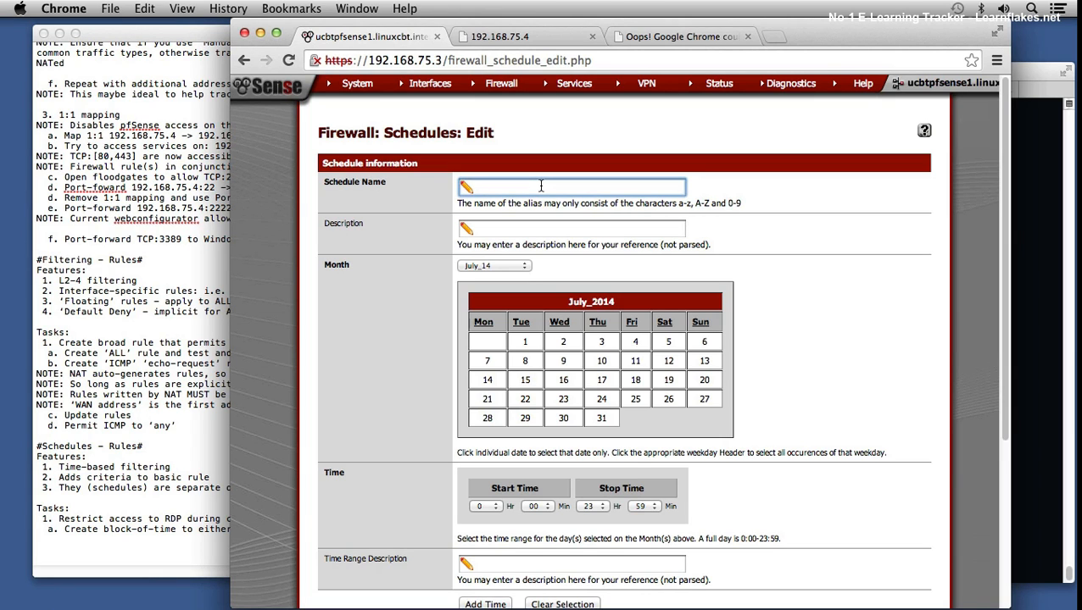
text(RDP Block)
Set the schedule's description to "Blocks Access to RDP"
key(Tab)
text(Bloc)
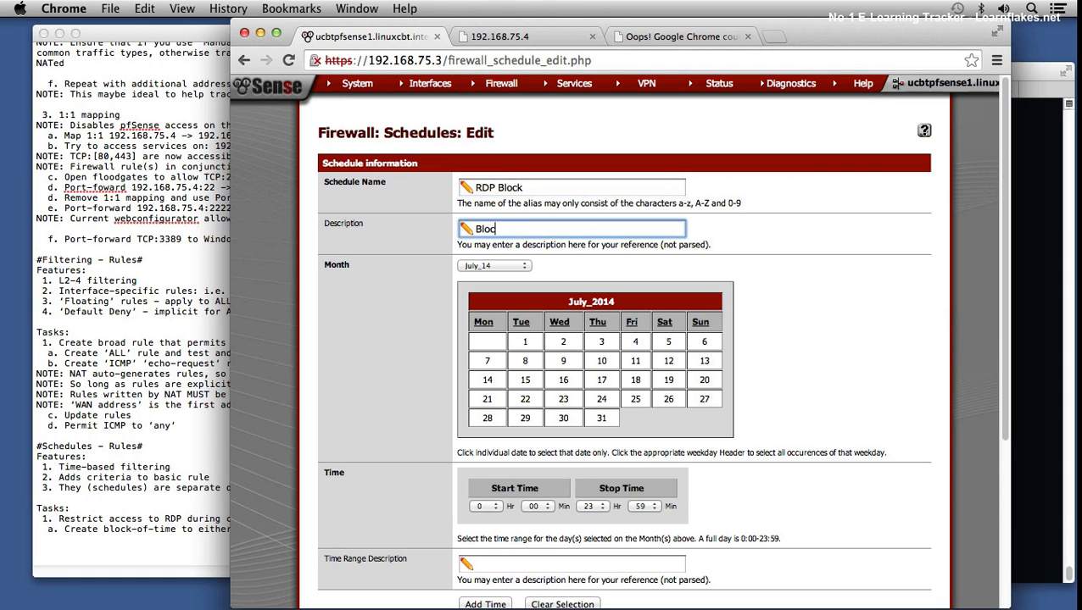
text(ks Access to RDP durin)
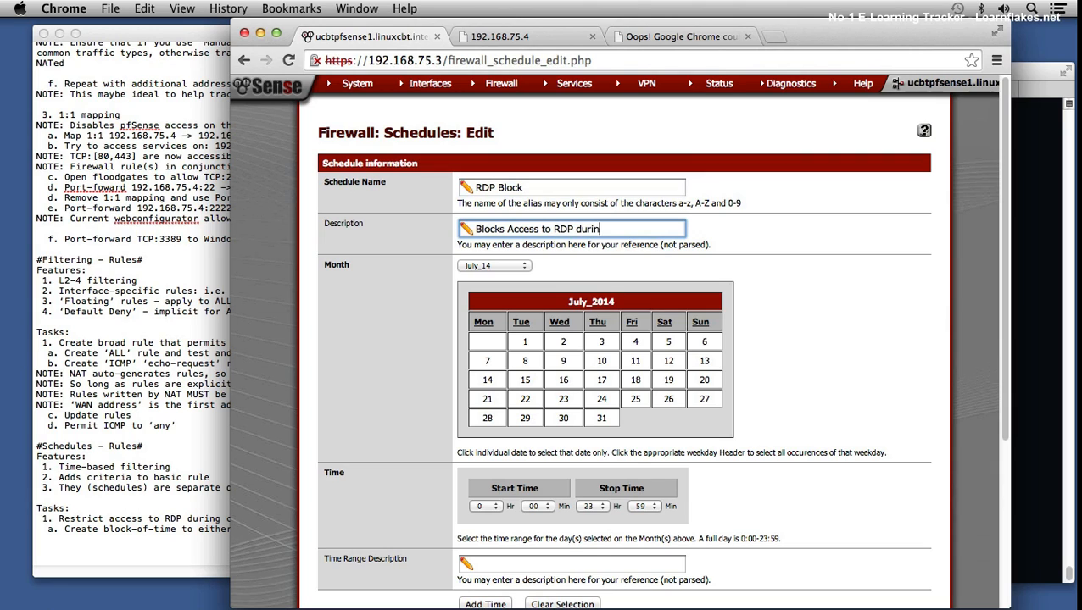
text(g certain wind)
key(BackSpace)
key(BackSpace)
key(BackSpace)
key(BackSpace)
key(BackSpace)
key(BackSpace)
key(BackSpace)
key(BackSpace)
key(BackSpace)
key(BackSpace)
key(BackSpace)
key(BackSpace)
key(BackSpace)
key(BackSpace)
key(BackSpace)
key(BackSpace)
key(BackSpace)
key(BackSpace)
key(BackSpace)
Select every Wednesday in the July 2014 calendar for the schedule
click(560, 325)
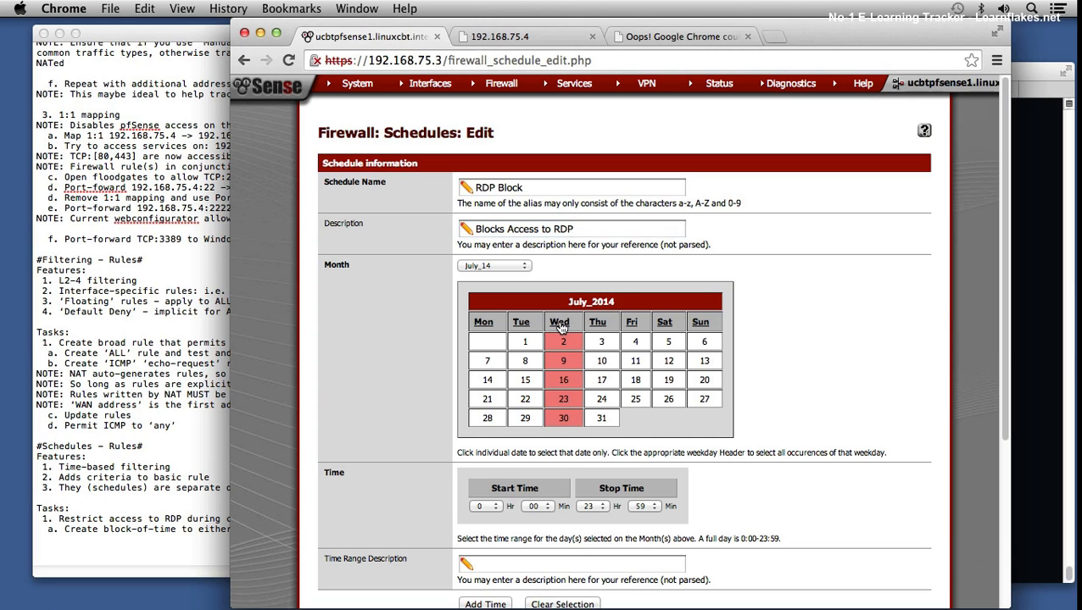
click(559, 325)
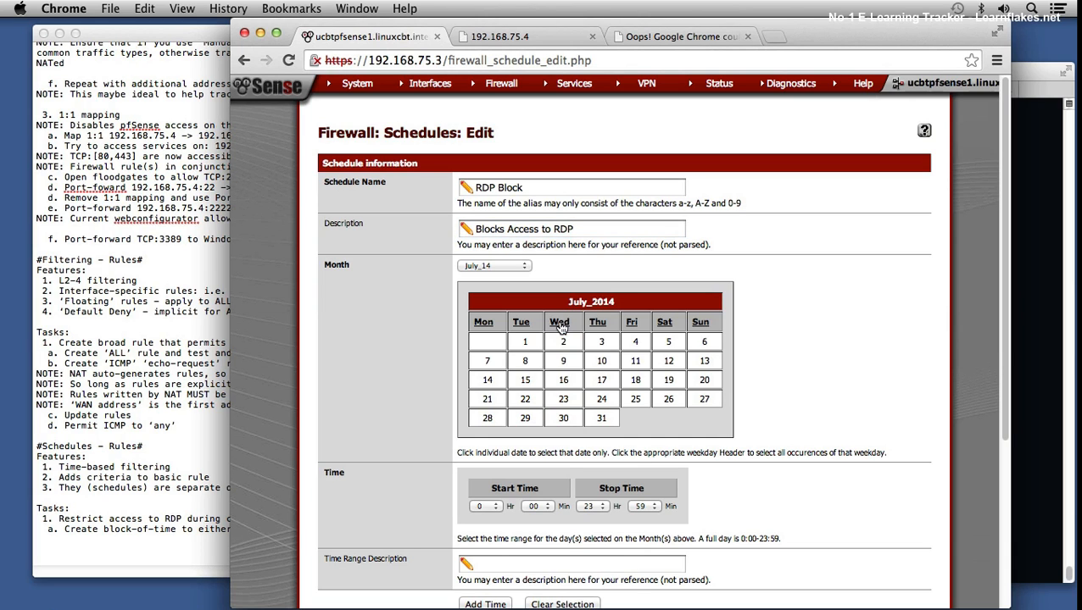
click(563, 325)
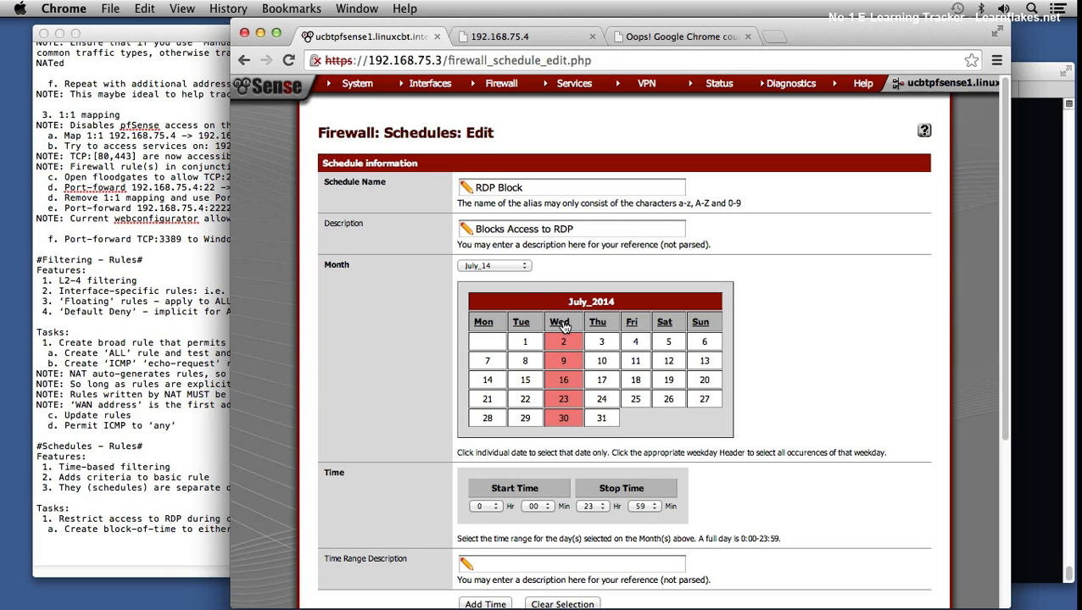
Check how the Wednesday selection repeats in the August and September 2014 calendars, and return to July
click(500, 265)
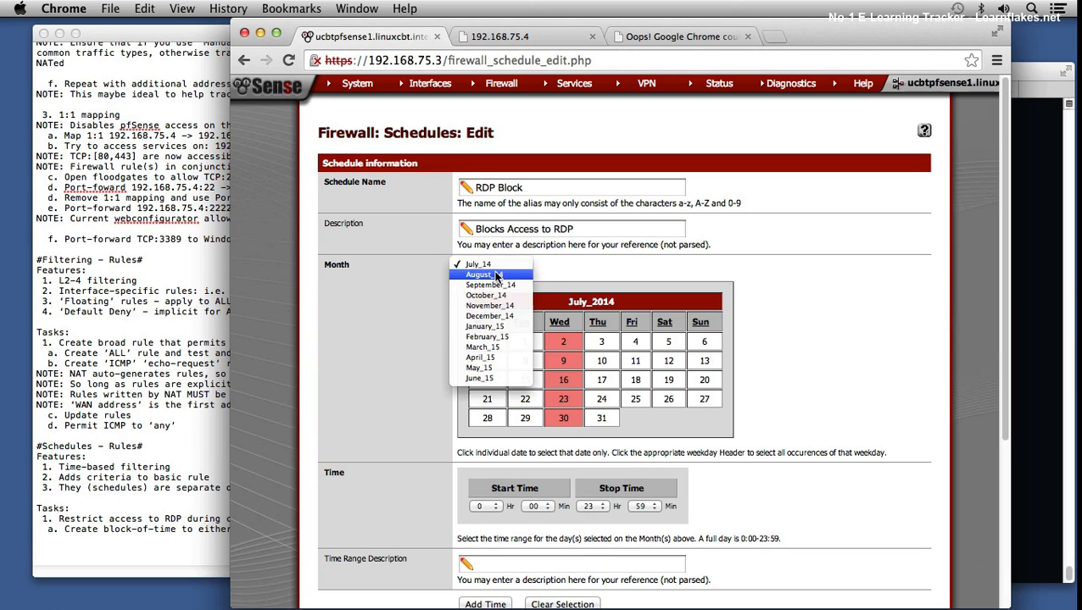
click(498, 276)
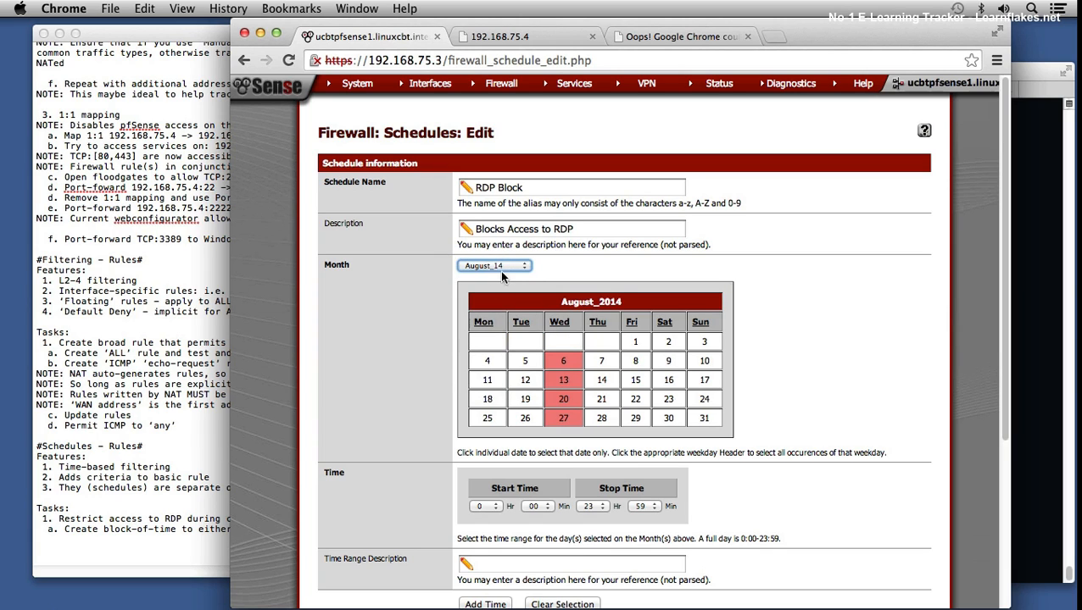
click(500, 269)
click(498, 276)
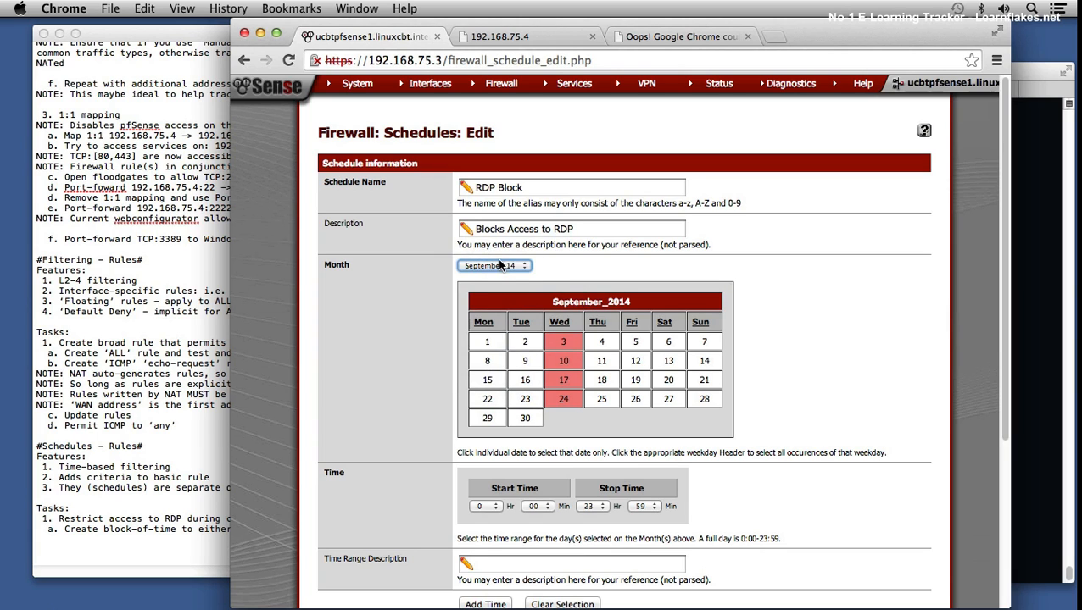
click(501, 265)
click(486, 267)
key(Up)
key(Up)
Try selecting only July 9 instead of every Wednesday, and compare the August and September 2014 calendars
click(562, 325)
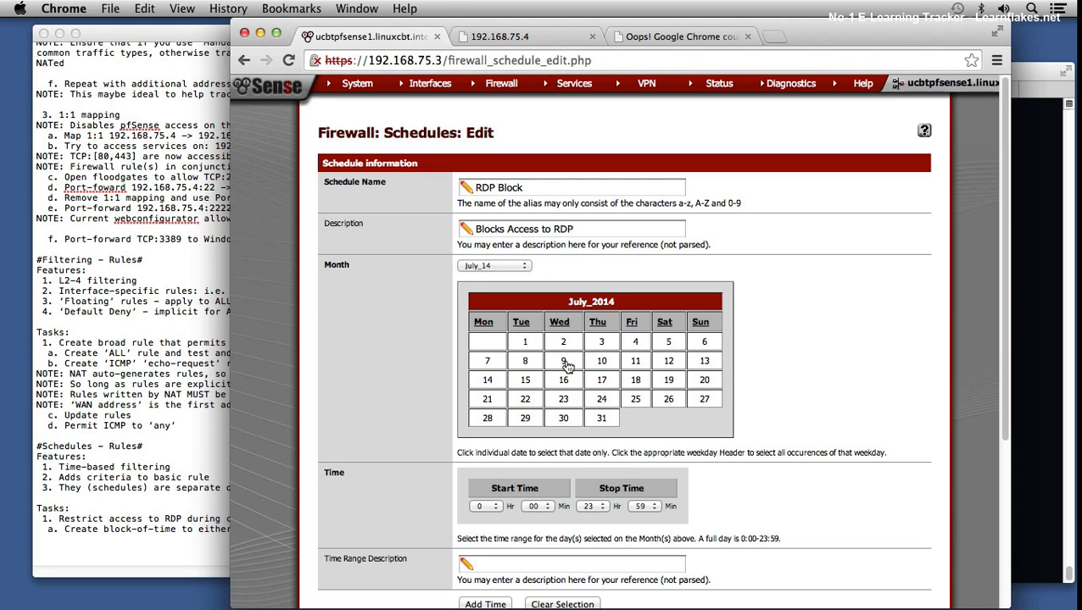
click(565, 364)
click(509, 266)
click(504, 274)
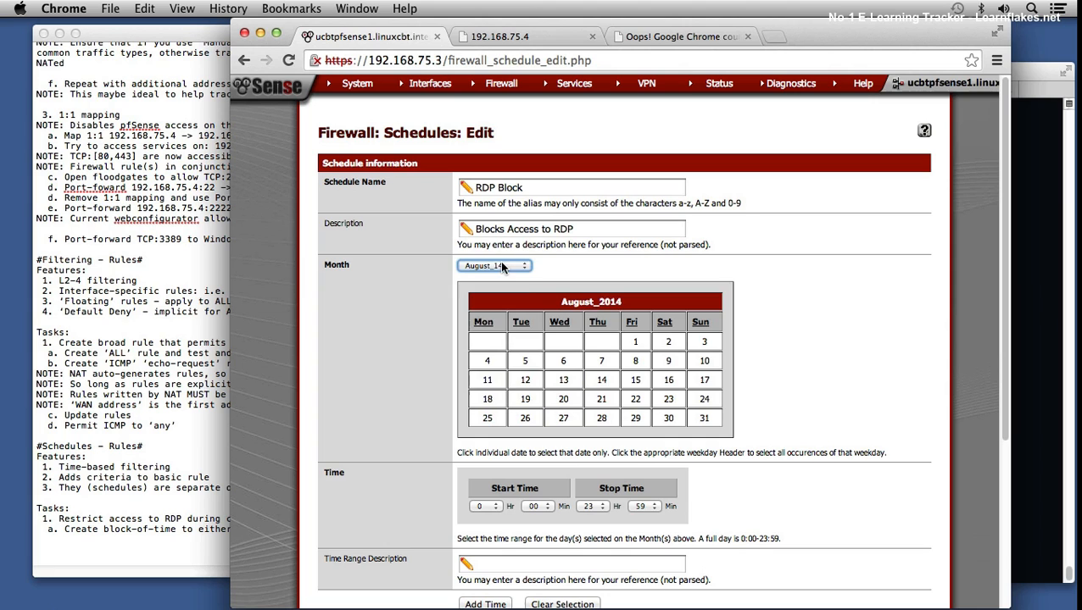
click(502, 266)
click(499, 275)
click(496, 266)
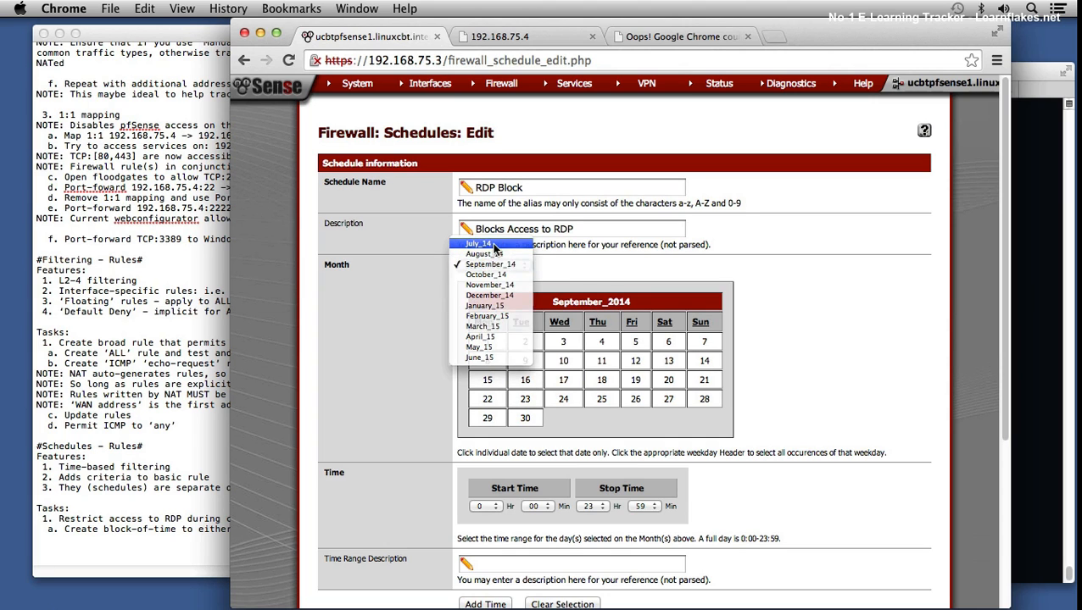
click(494, 245)
click(563, 361)
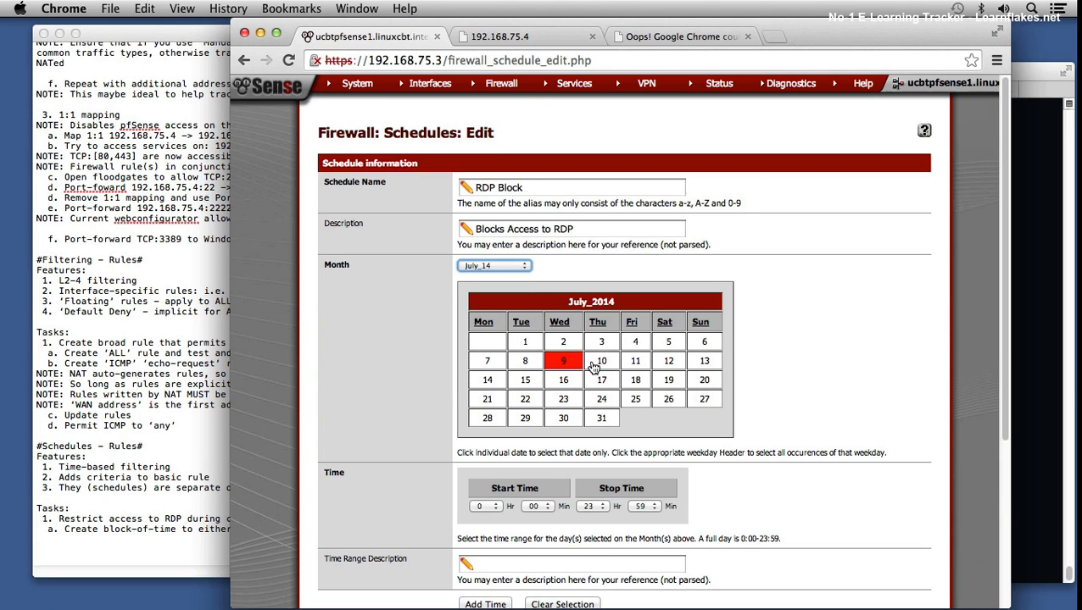
Select every weekday from Monday through Sunday in the July 2014 calendar for the schedule
click(483, 322)
click(520, 324)
click(559, 323)
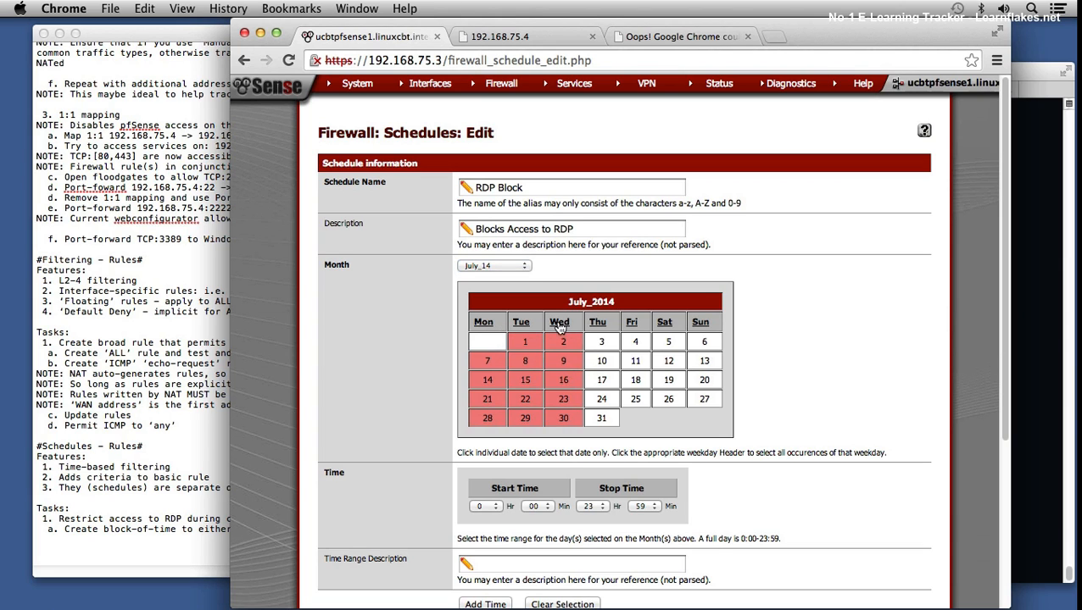
click(599, 324)
click(634, 324)
click(664, 324)
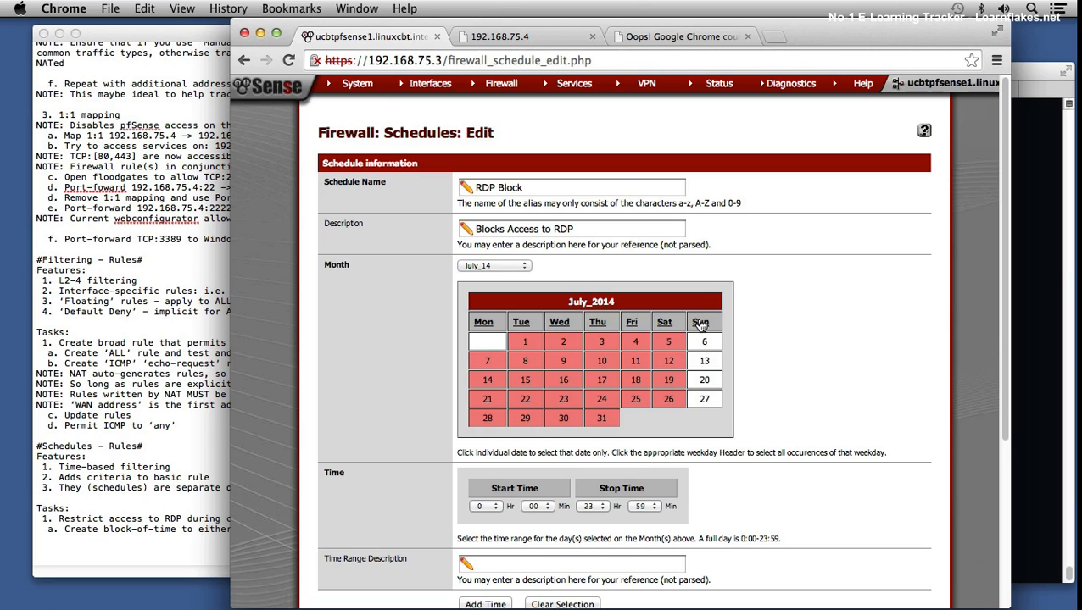
click(701, 324)
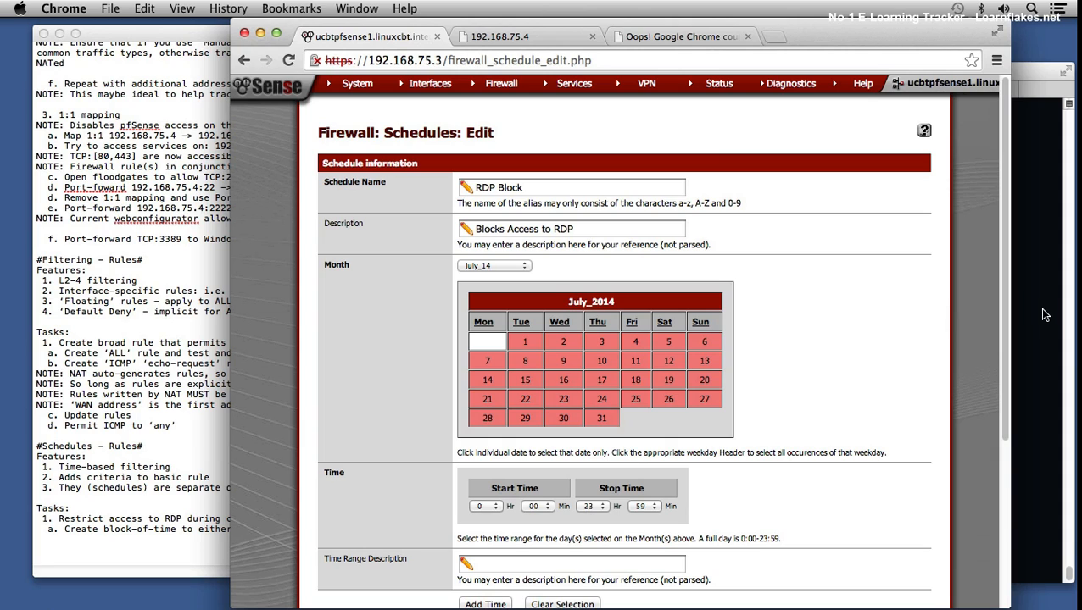
Open the status dashboard in a separate tab, check the firewall's current date and time, and return to the schedule form
mouse_move(723, 91)
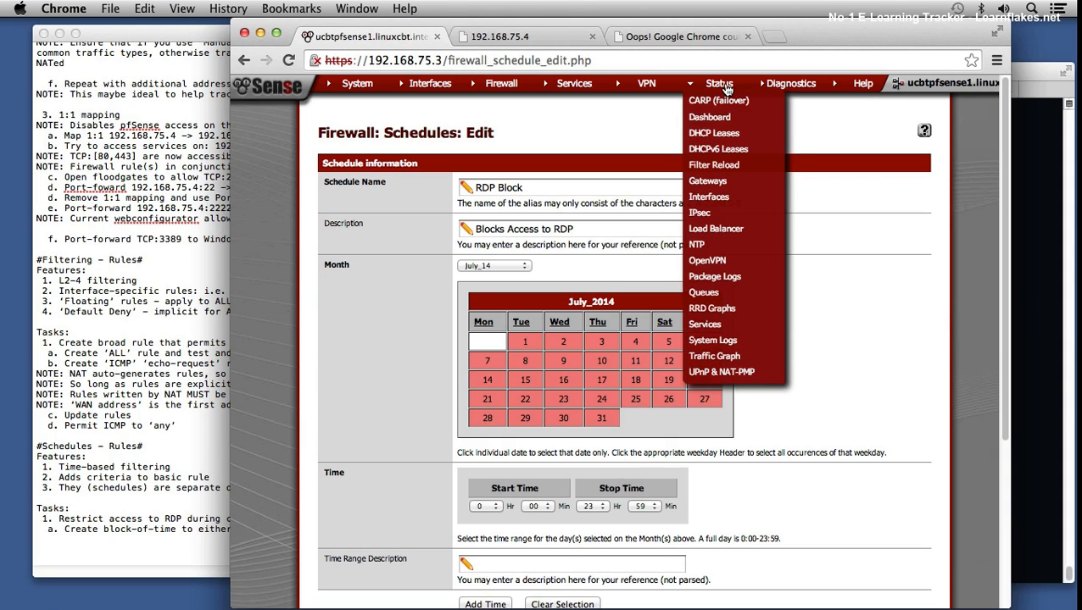
super+click(723, 118)
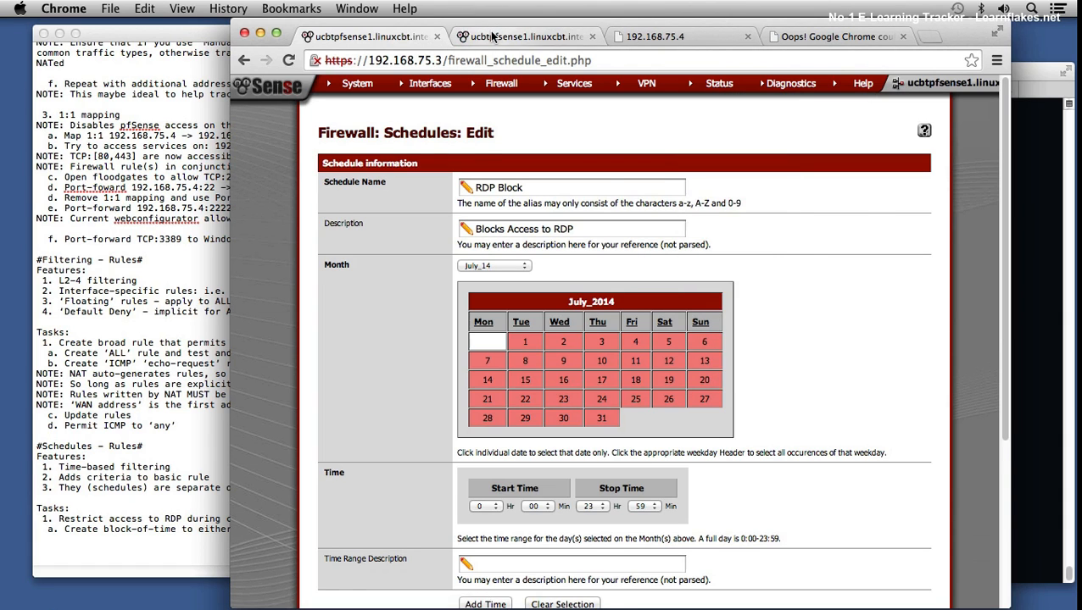
click(497, 38)
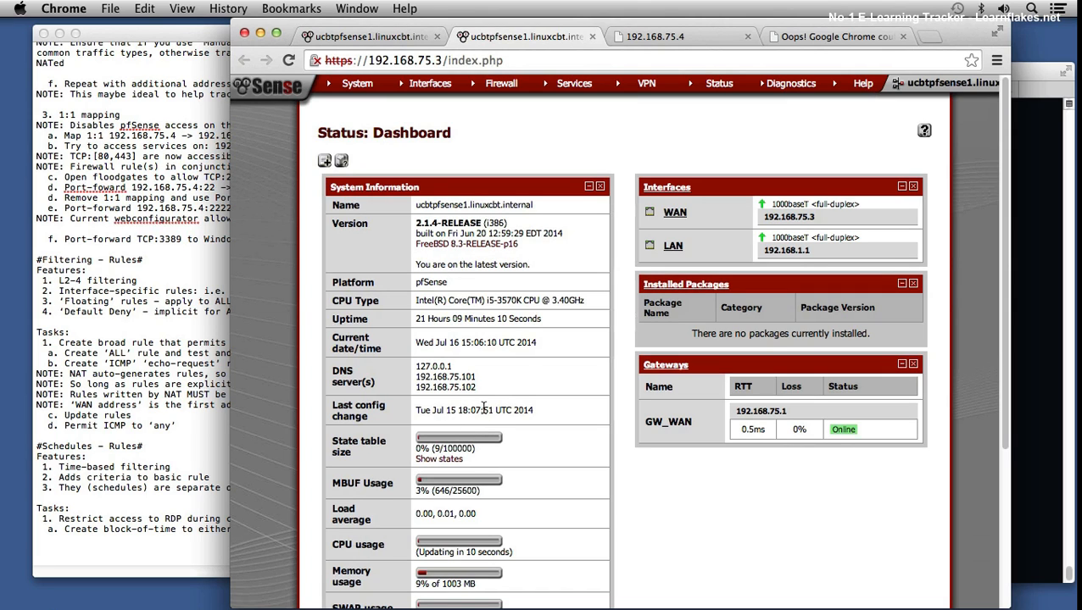
drag(434, 410, 456, 411)
click(525, 409)
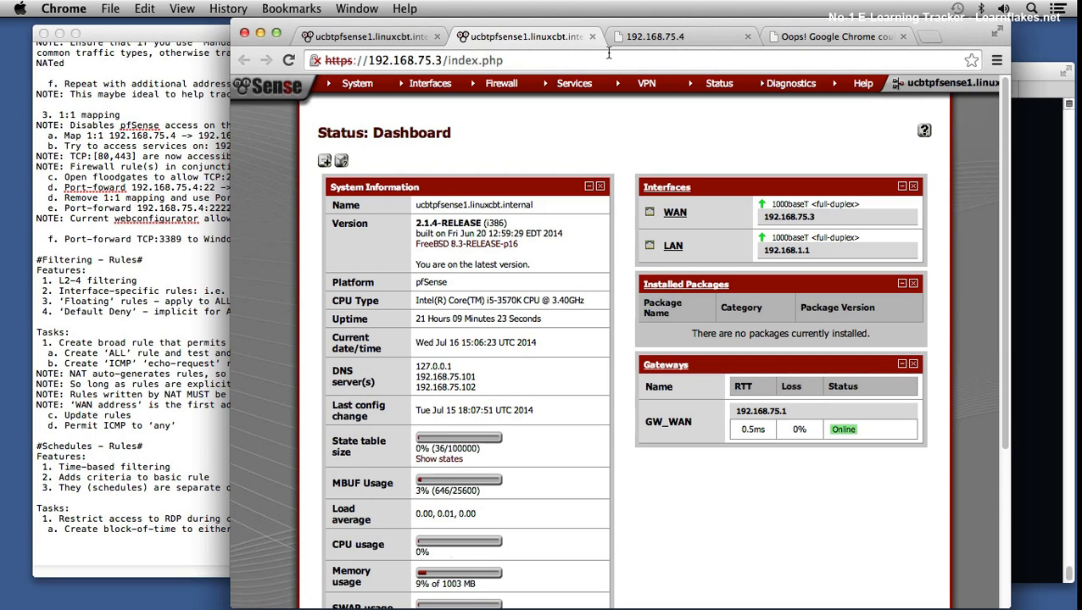
click(400, 39)
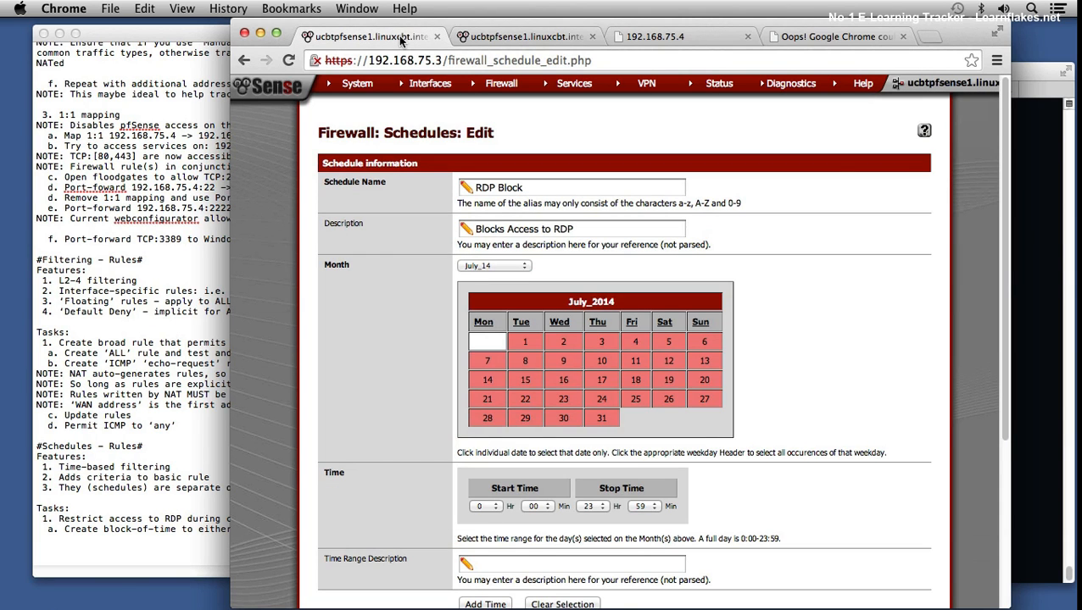
Set the schedule's time range to start at 15:00 and stop at 15:15
click(484, 509)
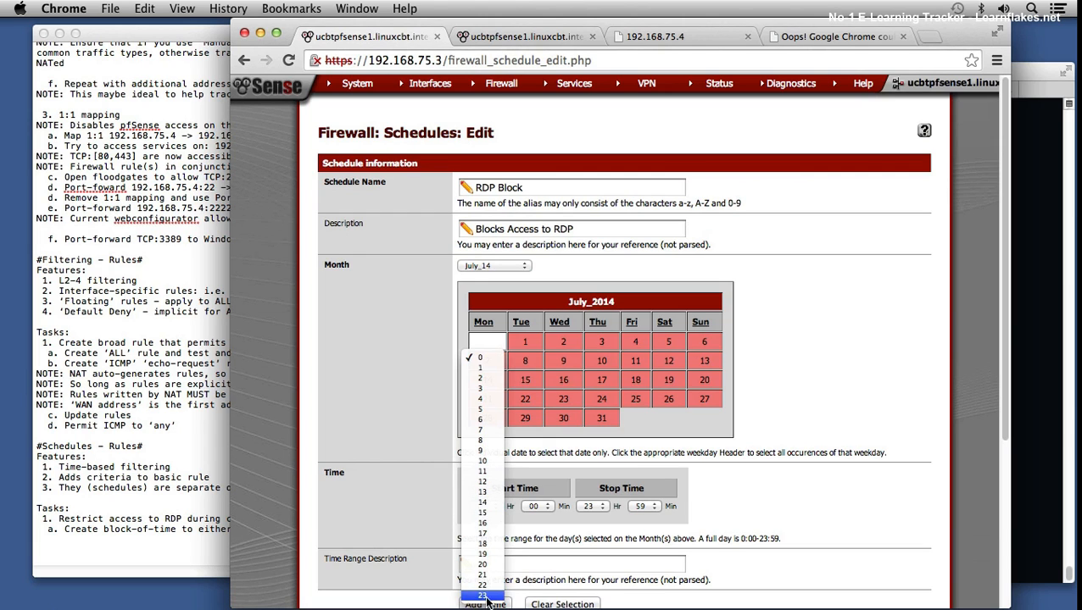
click(484, 513)
click(599, 507)
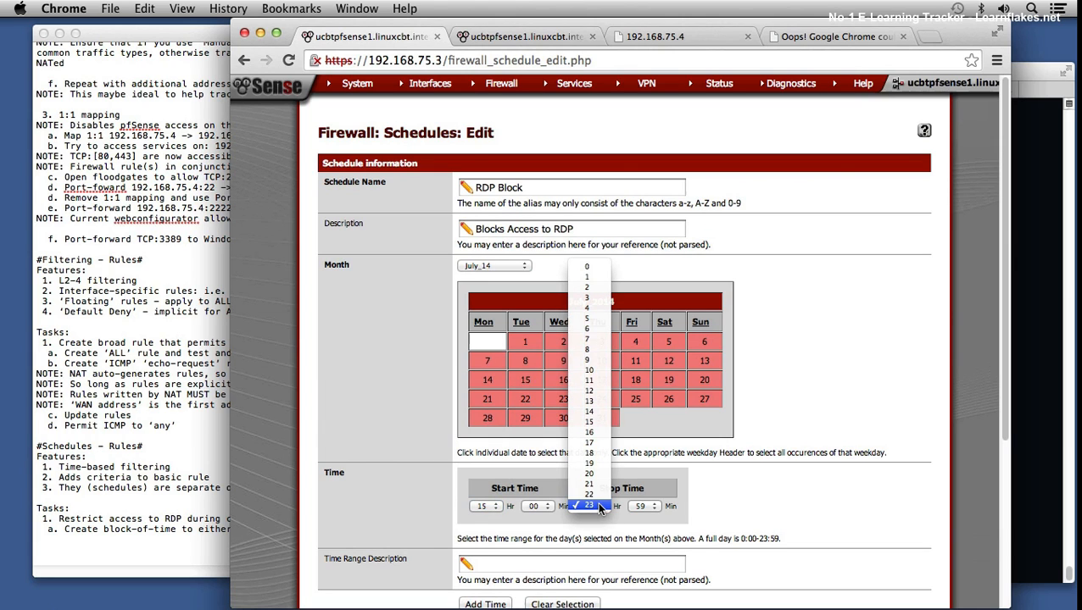
click(597, 421)
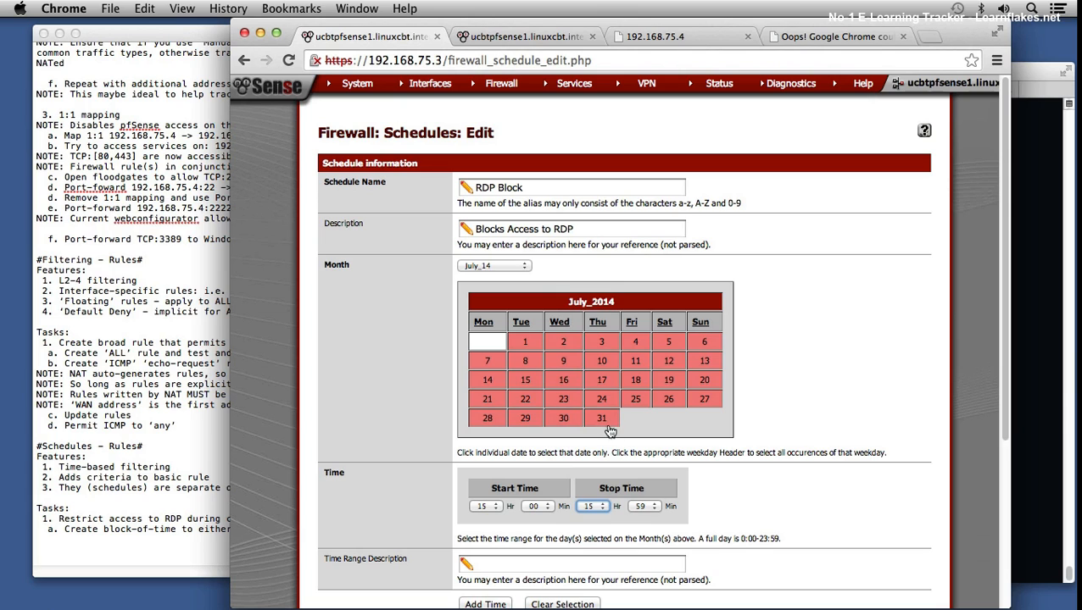
click(644, 507)
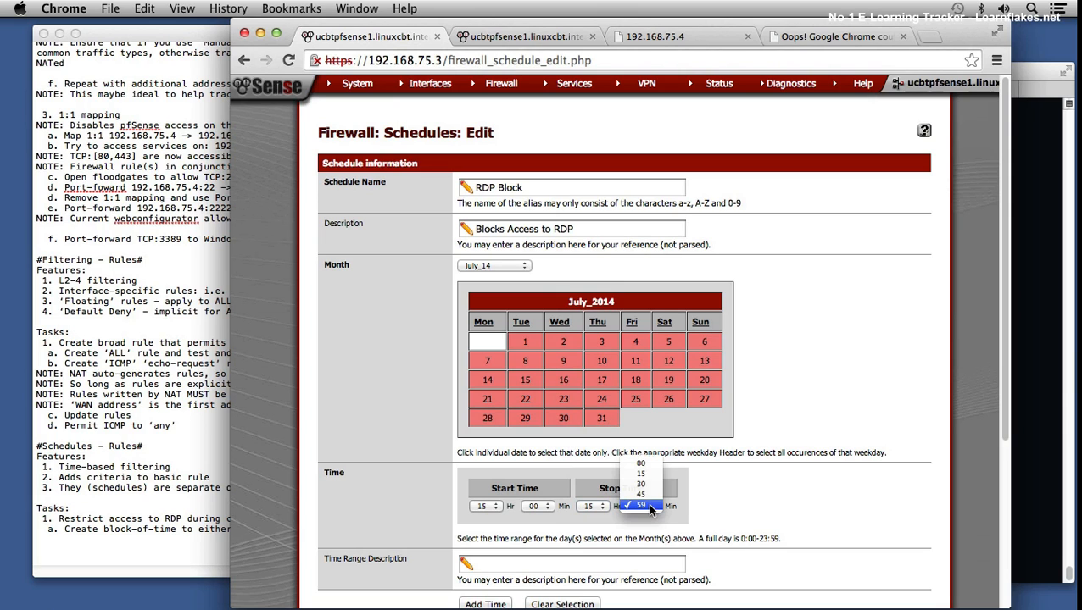
click(643, 474)
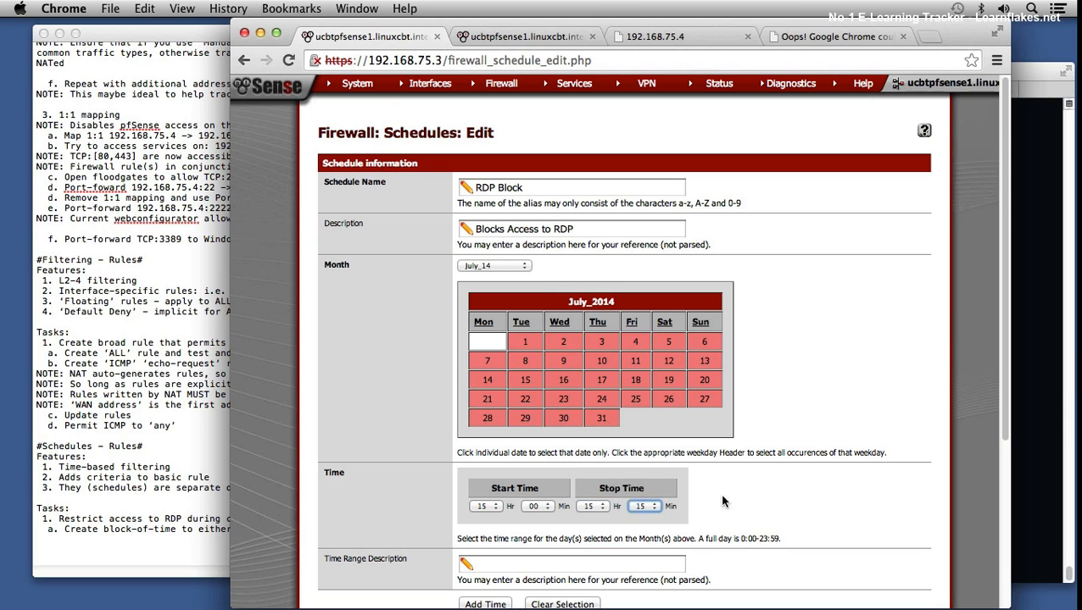
Describe the time range as "Maintenance Window for RDP" and add it to the configured ranges
scroll(778, 497, down, 2)
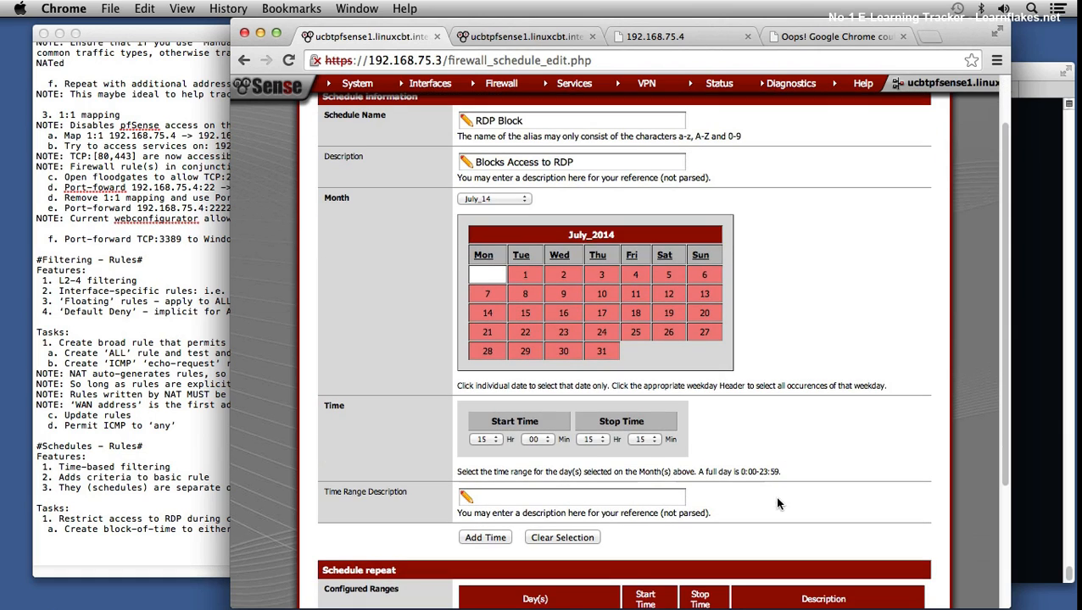
click(628, 496)
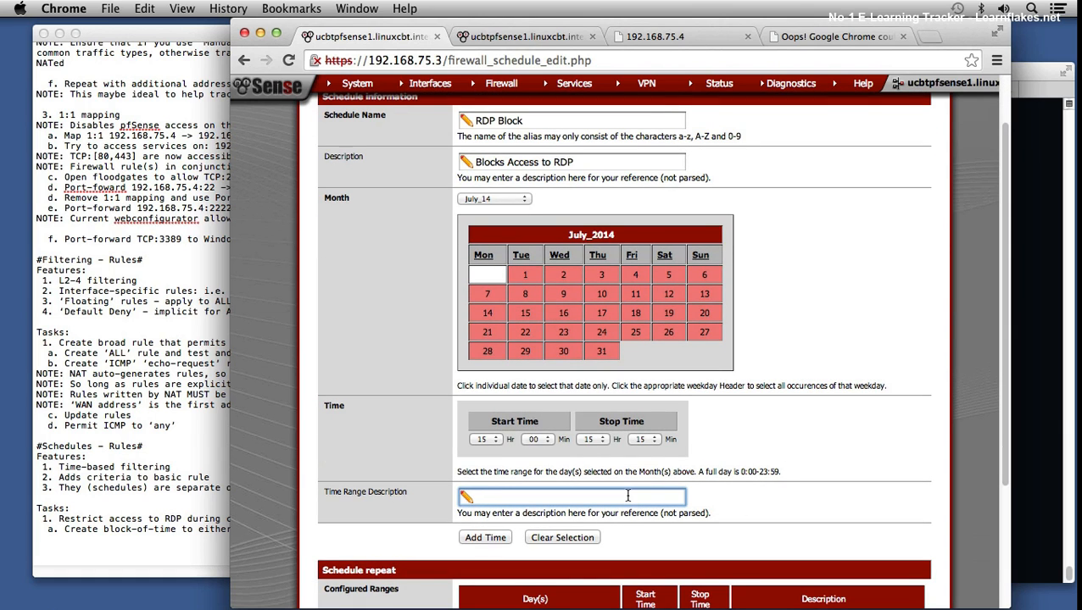
text(Maintenance Window )
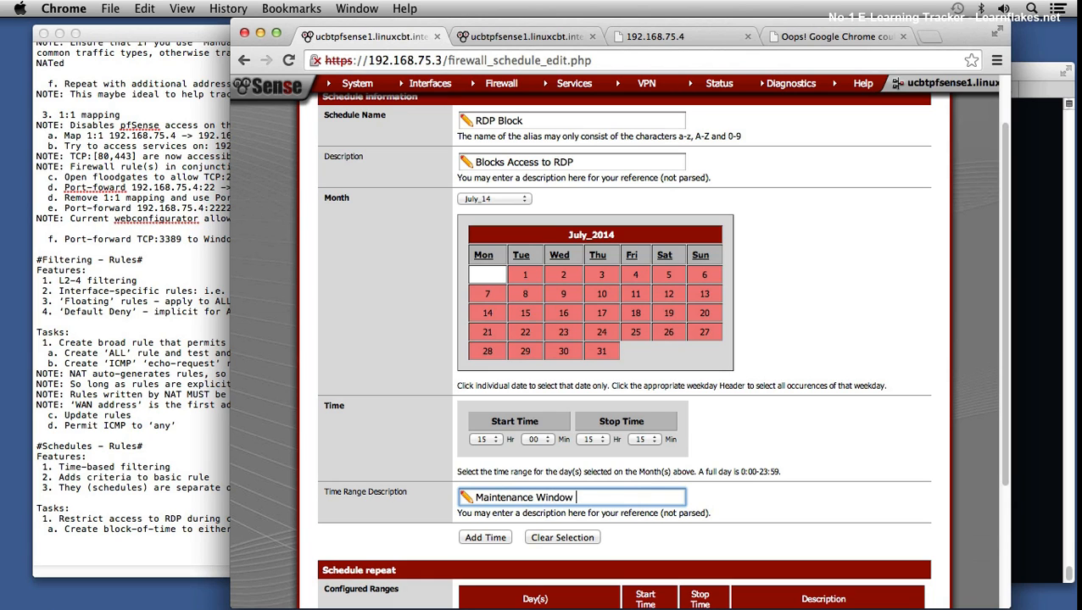
text(for RDP)
click(485, 538)
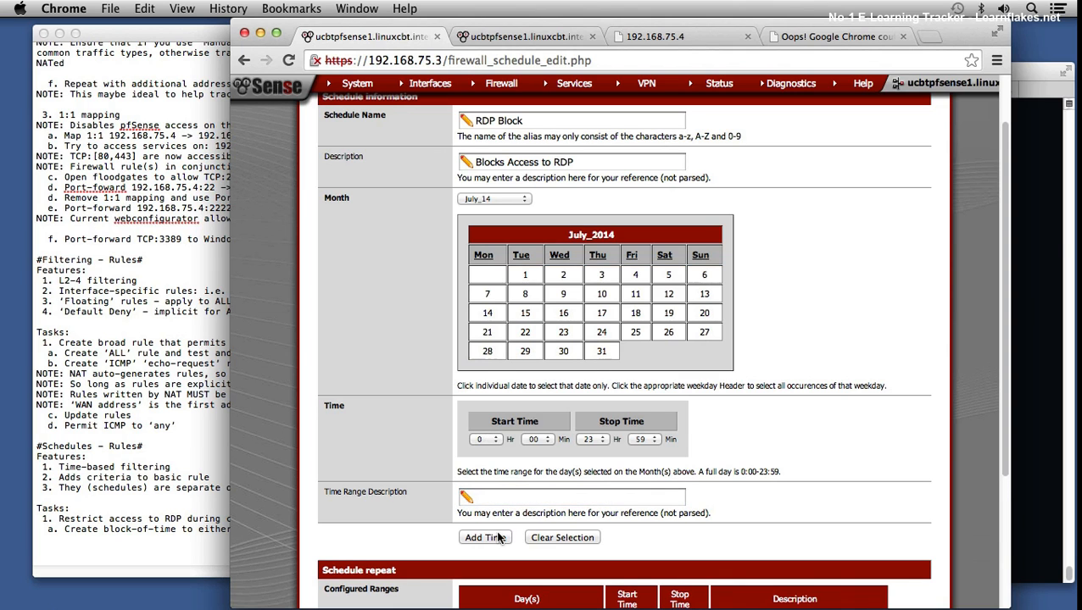
Review the configured time range and try to save the schedule
scroll(686, 465, up, 2)
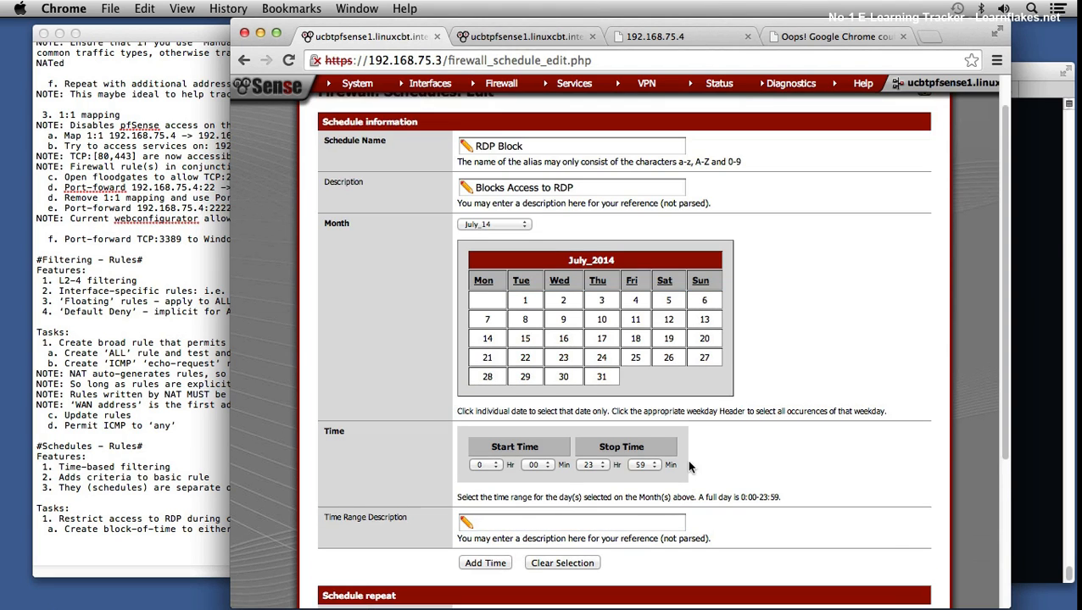
scroll(688, 465, up, 1)
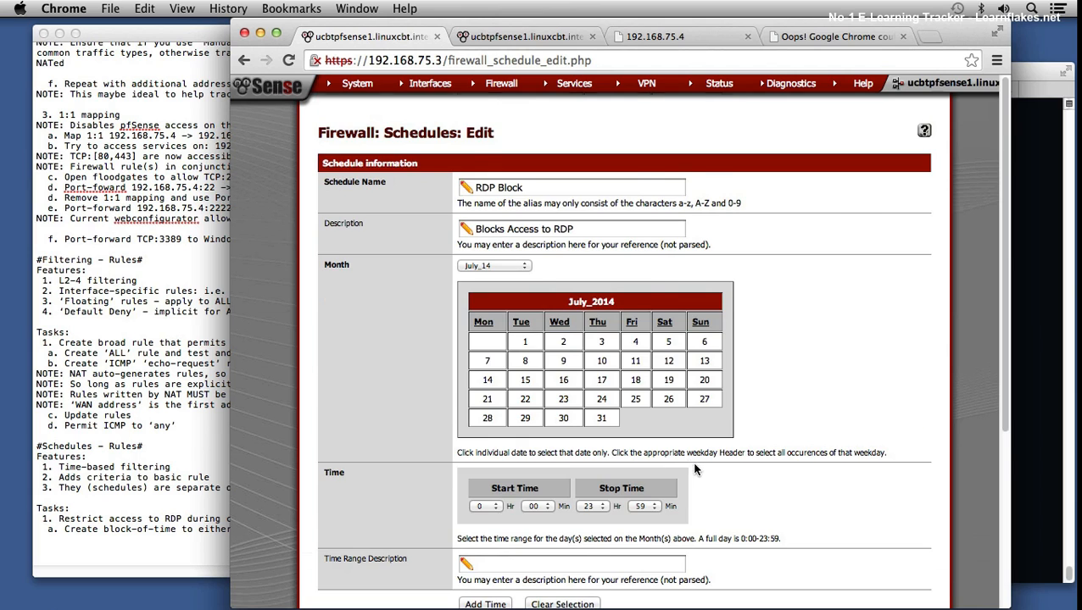
scroll(691, 466, down, 5)
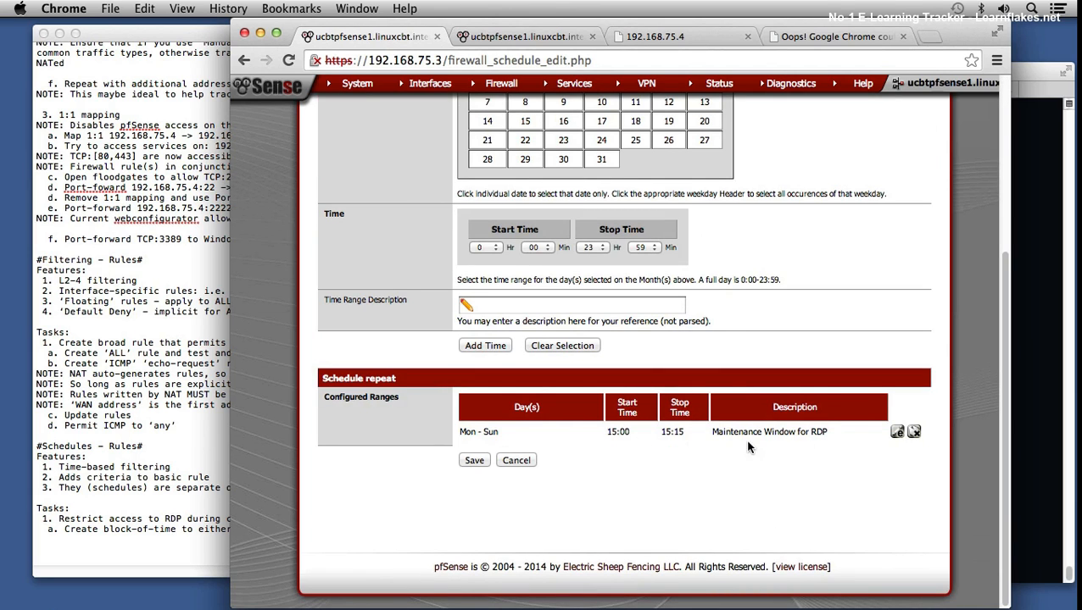
click(474, 462)
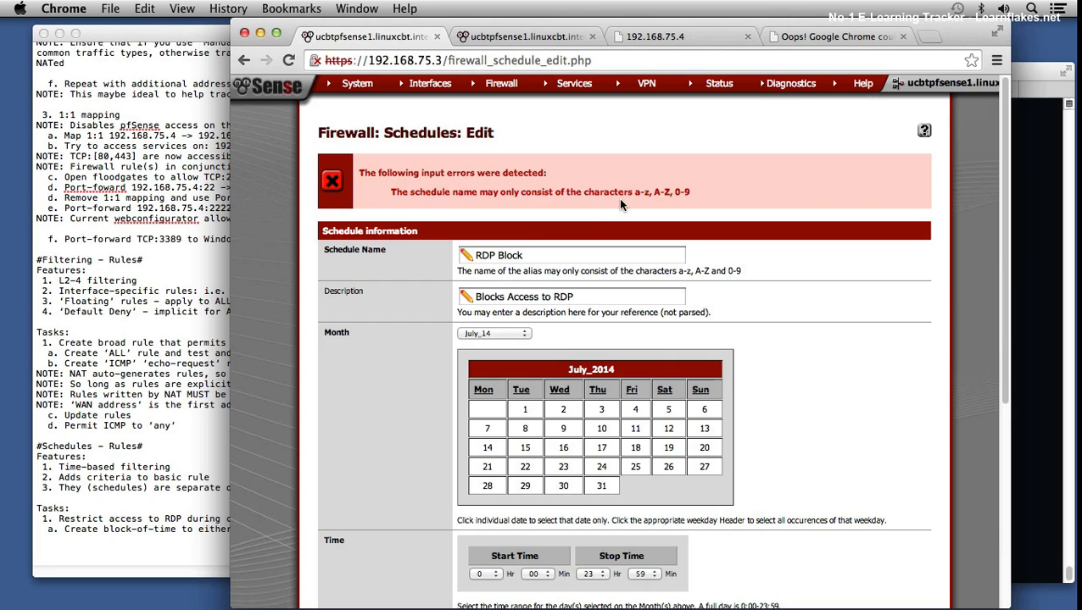
Try to save the schedule under the name "RDP-Block"
click(498, 255)
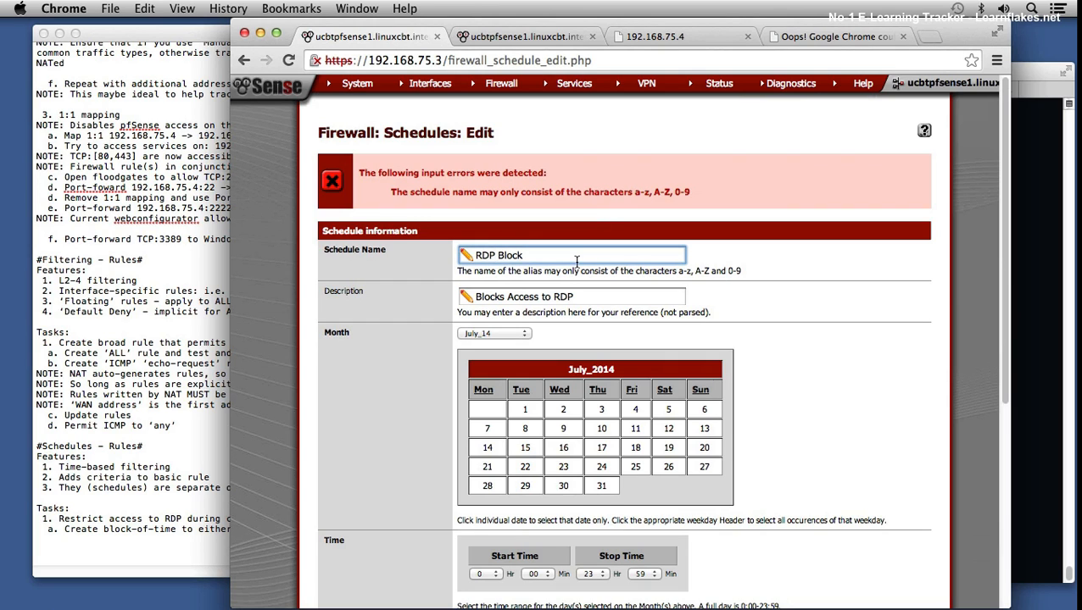
key(BackSpace)
text(-)
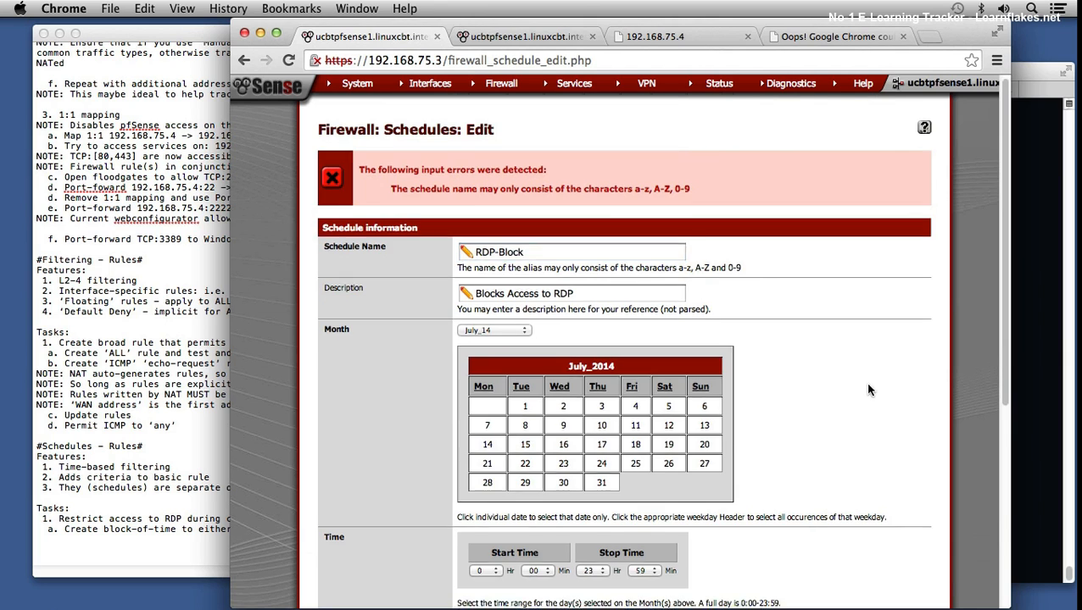
scroll(485, 499, down, 5)
click(476, 462)
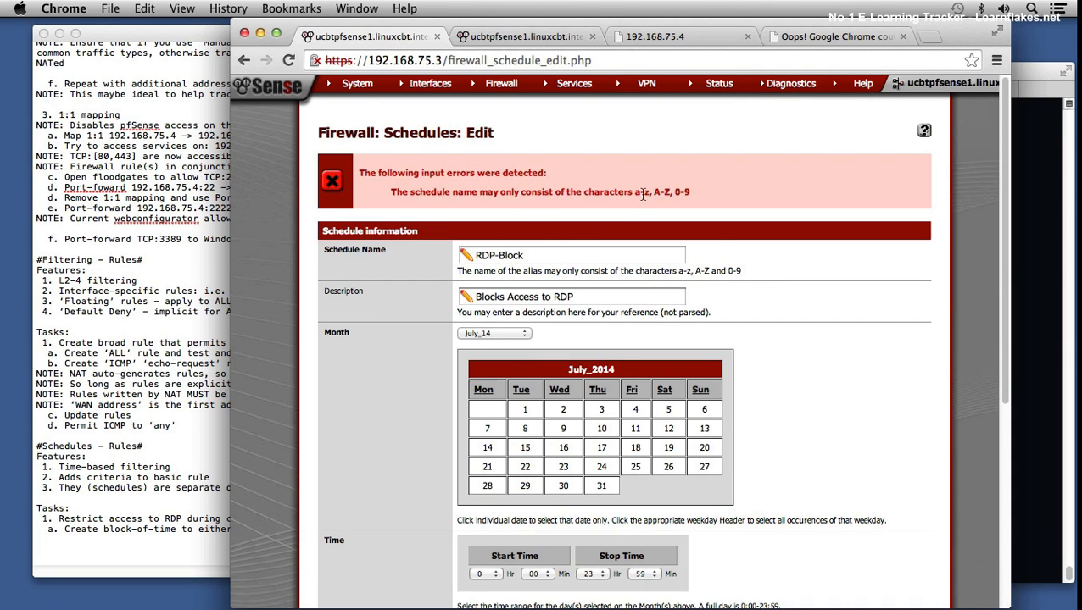
Rename the schedule to "RDPBlock" and save it
click(498, 256)
key(BackSpace)
scroll(525, 324, down, 5)
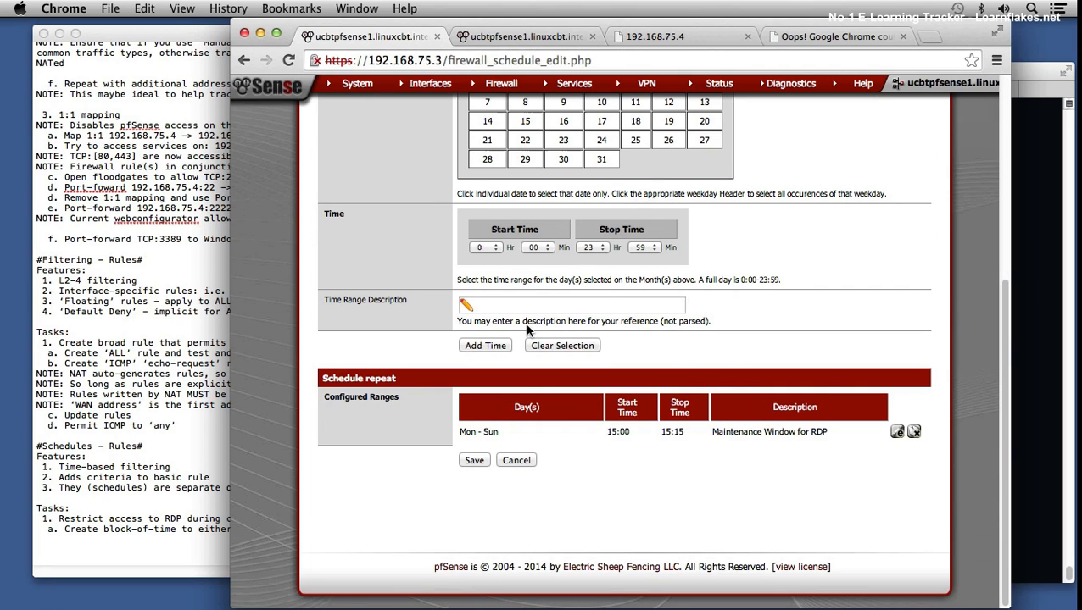
click(472, 459)
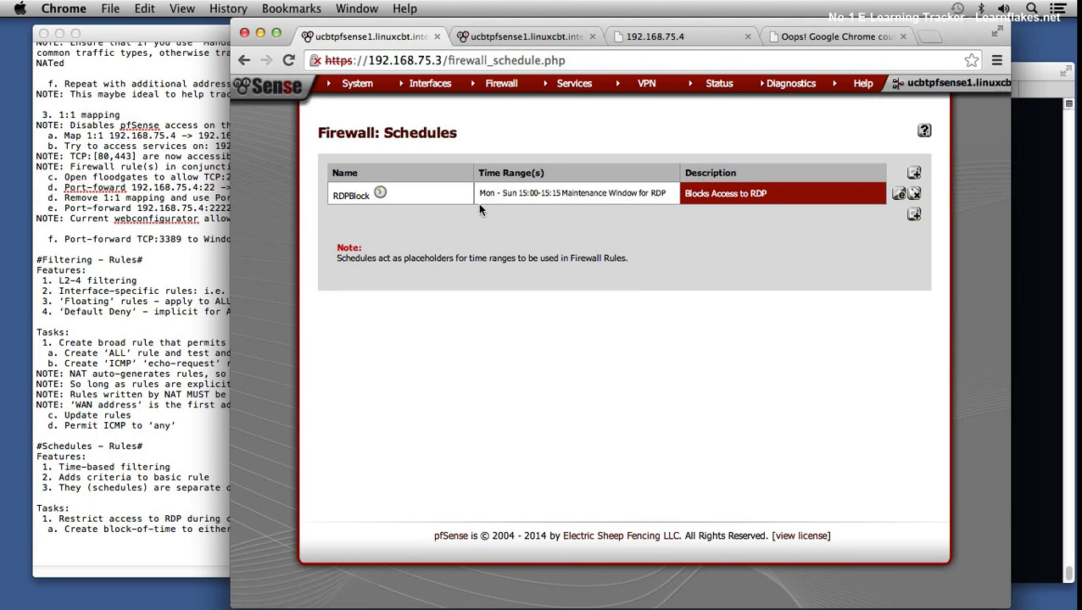
Refresh the status dashboard to check the firewall's current date and time, and return to the schedules list
click(485, 37)
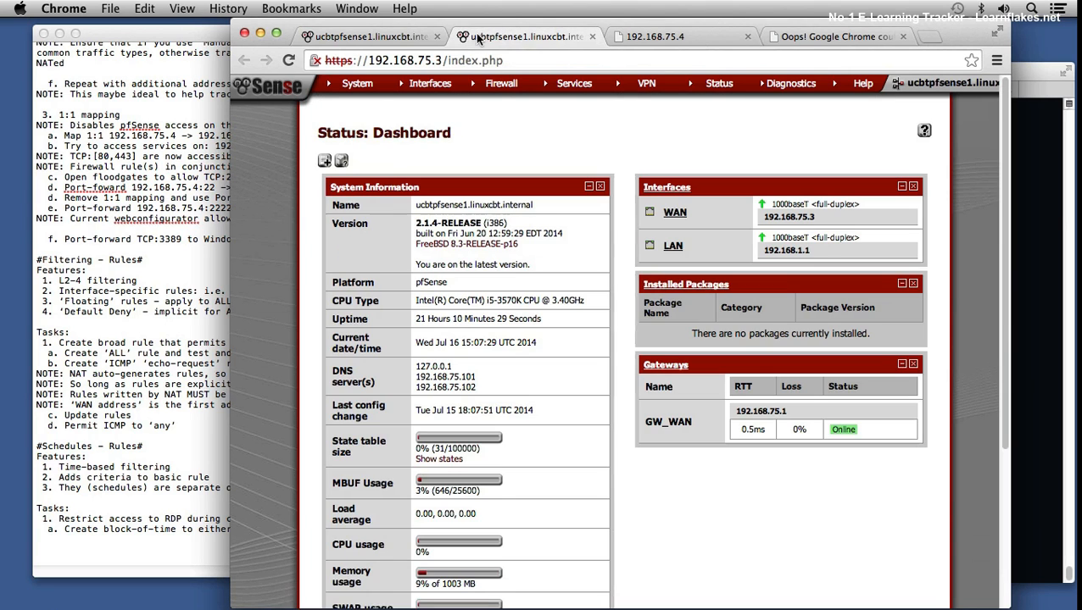
mouse_move(402, 117)
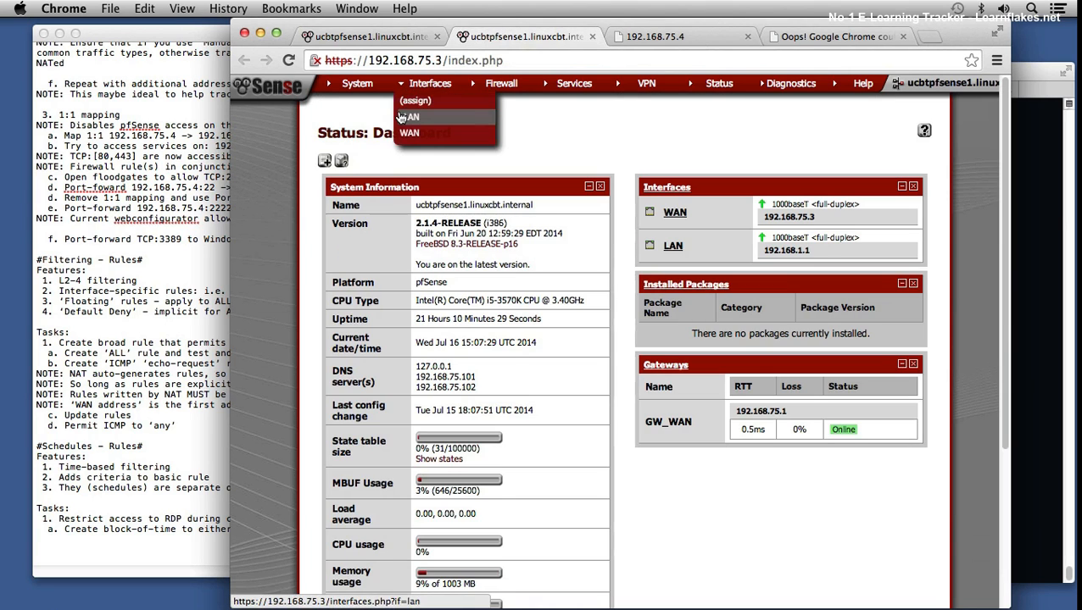
click(288, 61)
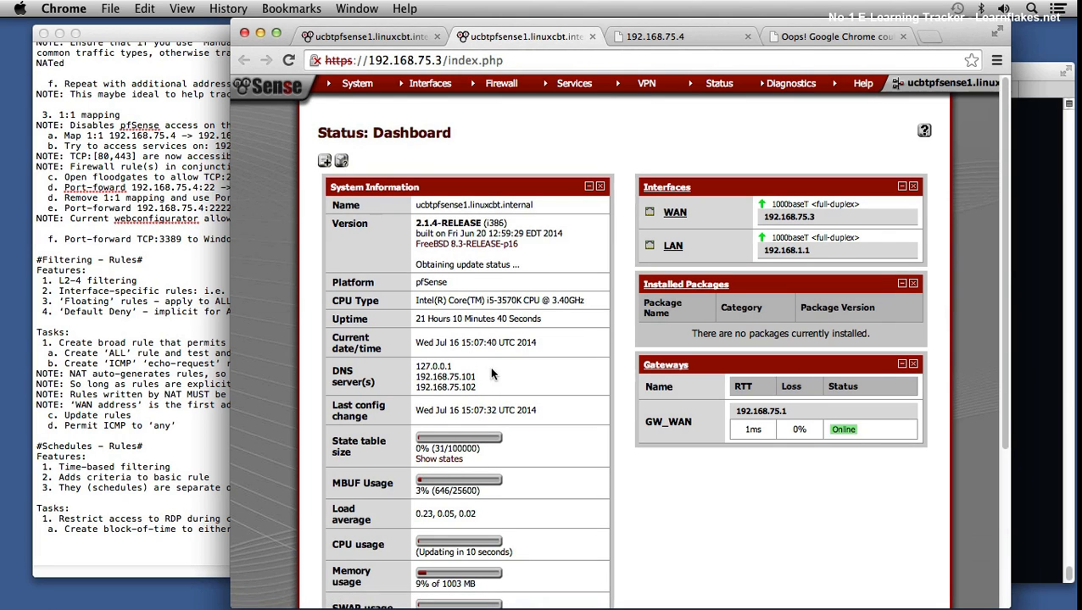
click(384, 37)
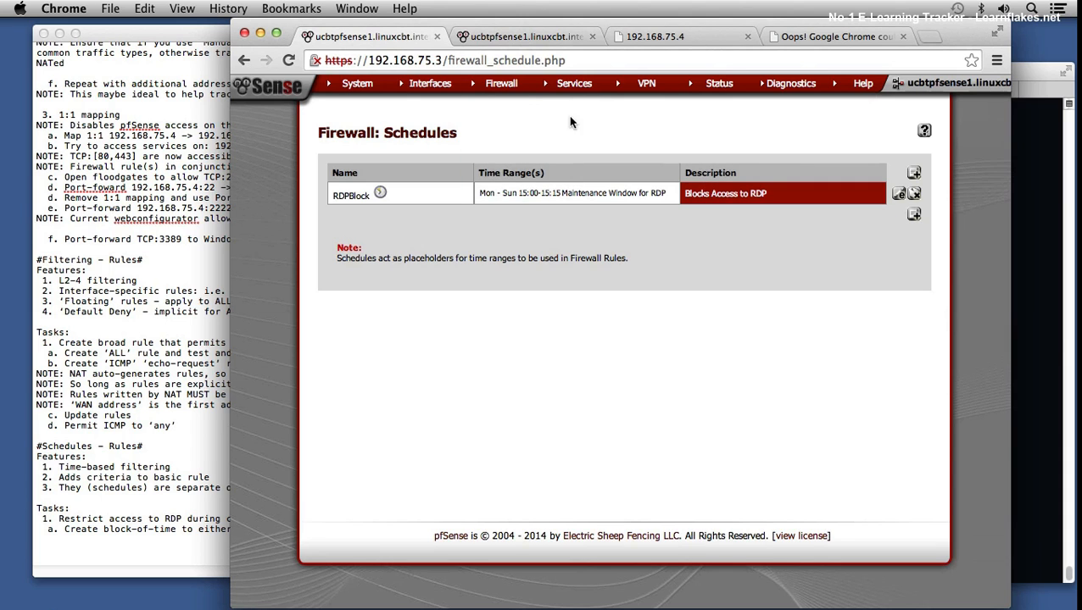
Assign the RDPBlock schedule to the WAN rule "NAT RDP to linuxcbtwin2", save it, and check its schedule details in the rule list
click(548, 135)
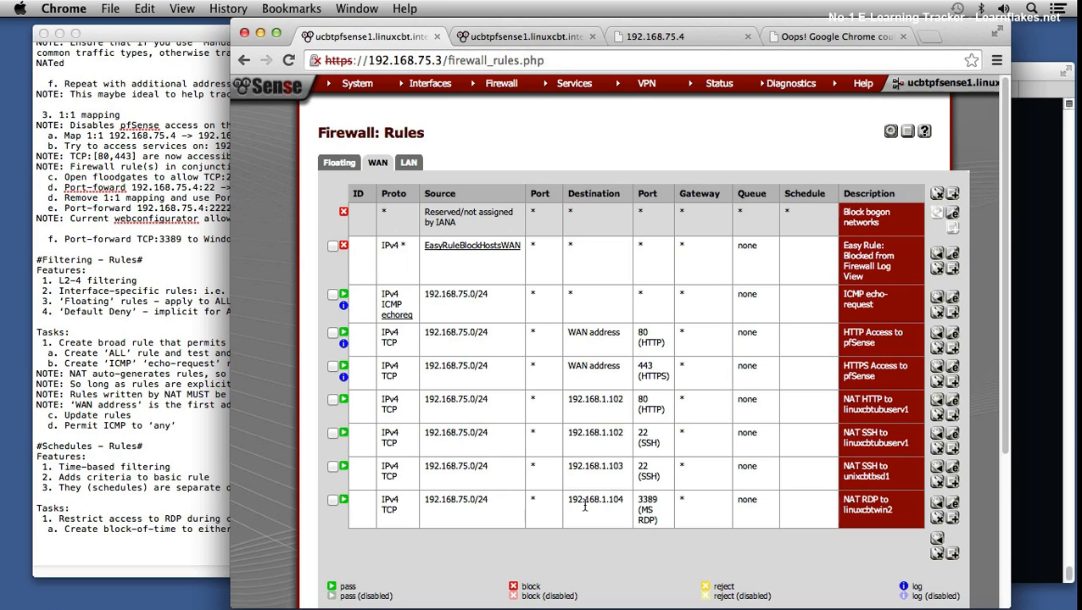
click(952, 504)
scroll(661, 458, down, 10)
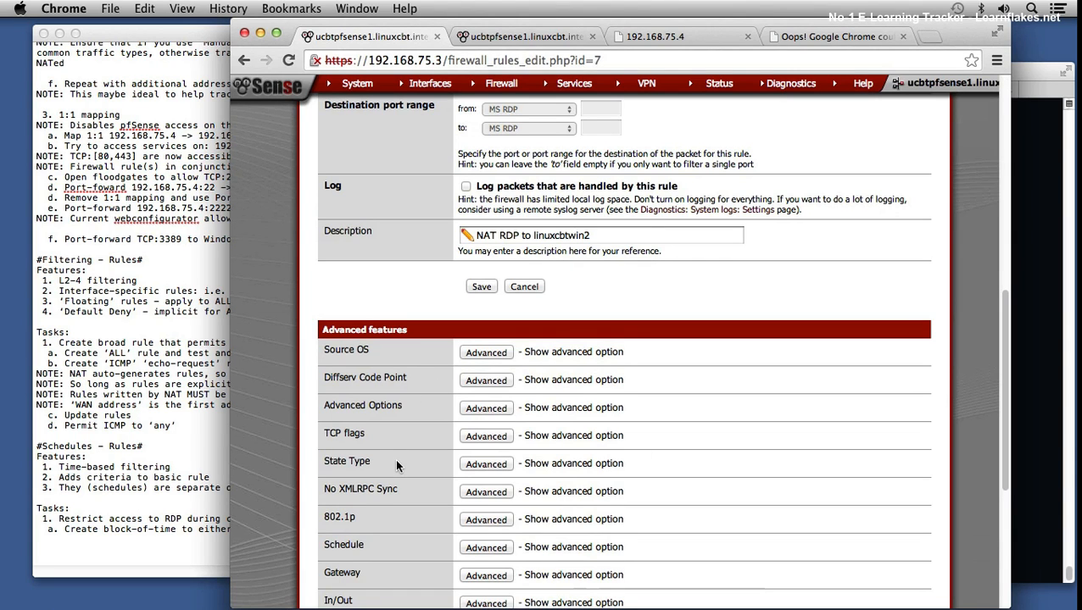
scroll(384, 547, down, 2)
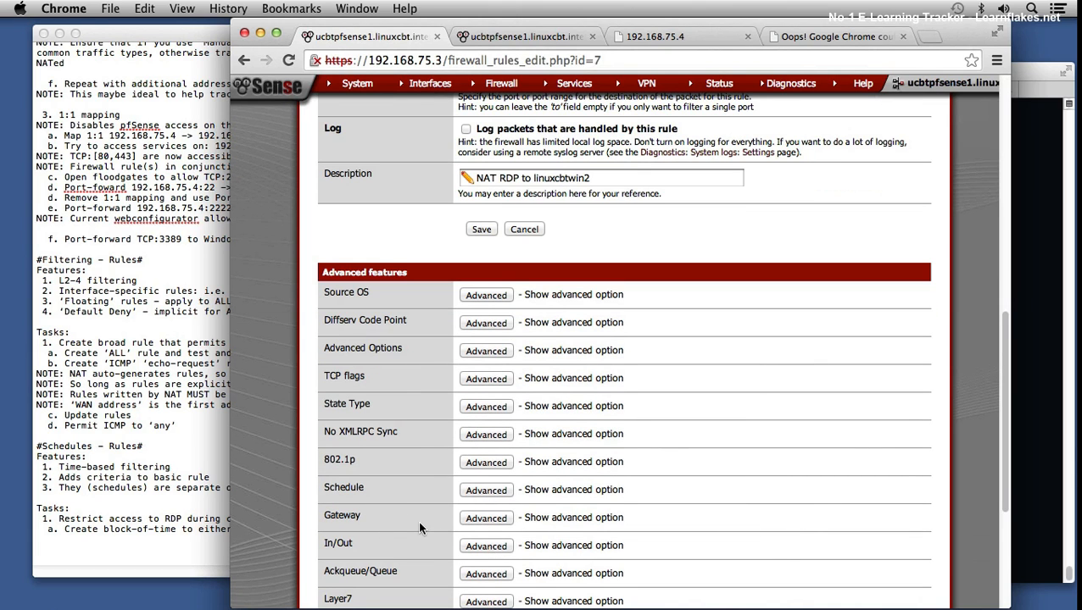
click(488, 491)
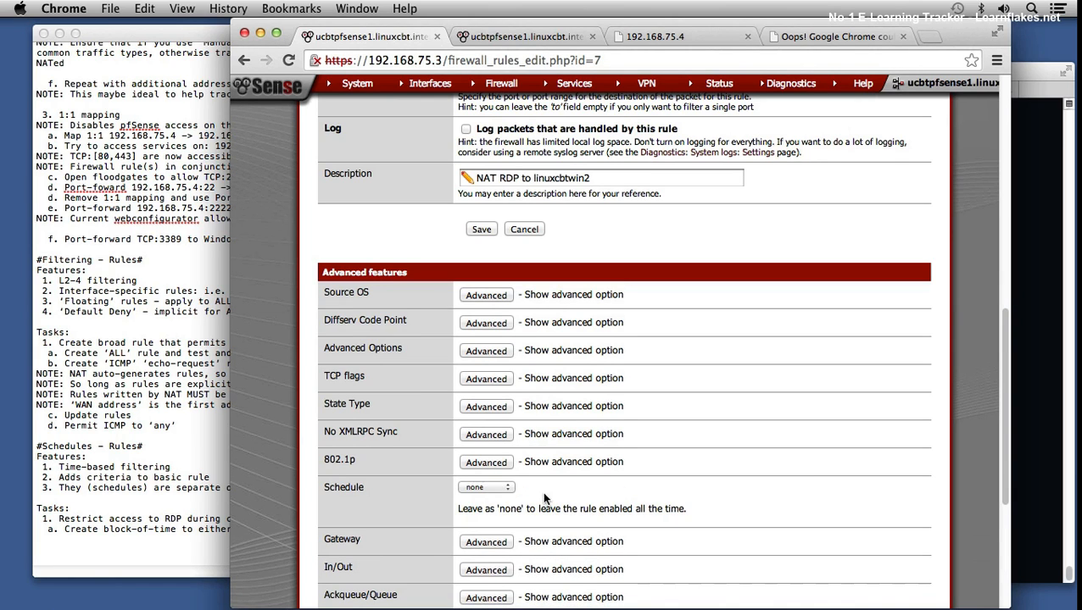
click(500, 487)
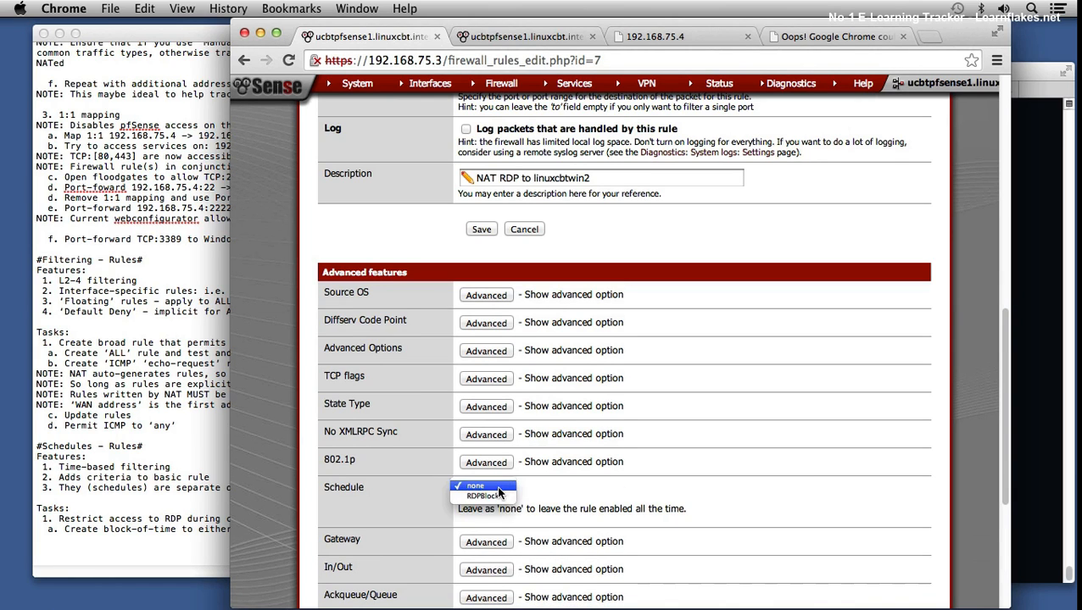
click(498, 497)
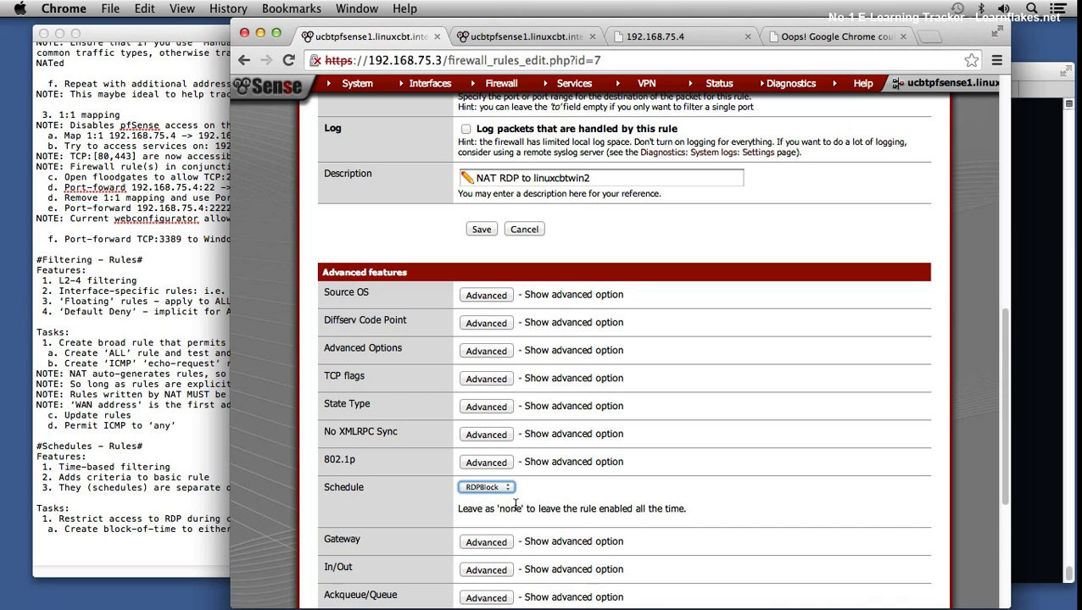
scroll(594, 513, down, 3)
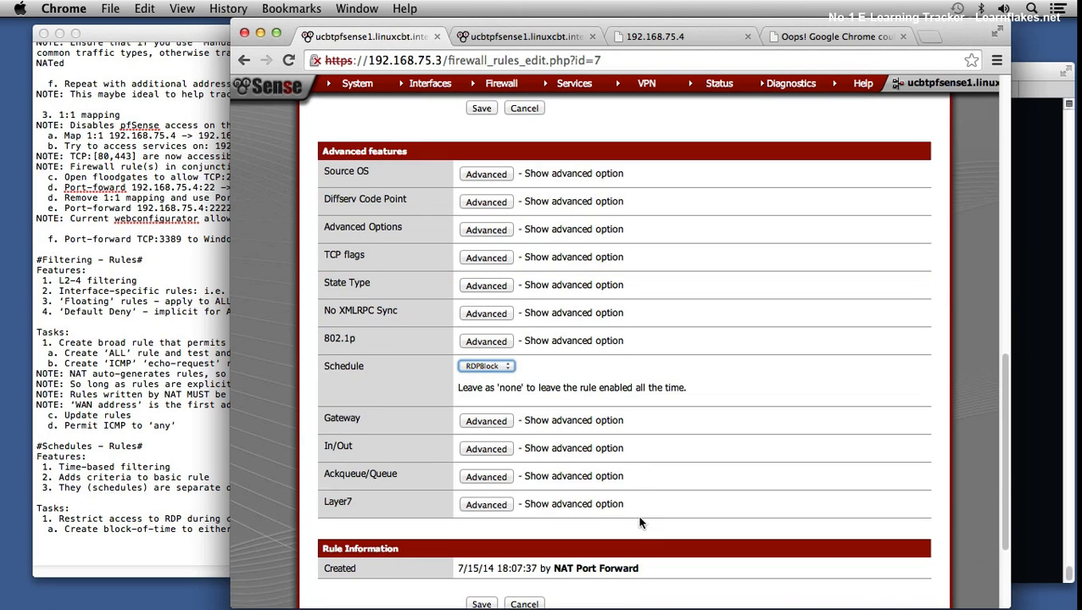
scroll(587, 501, down, 1)
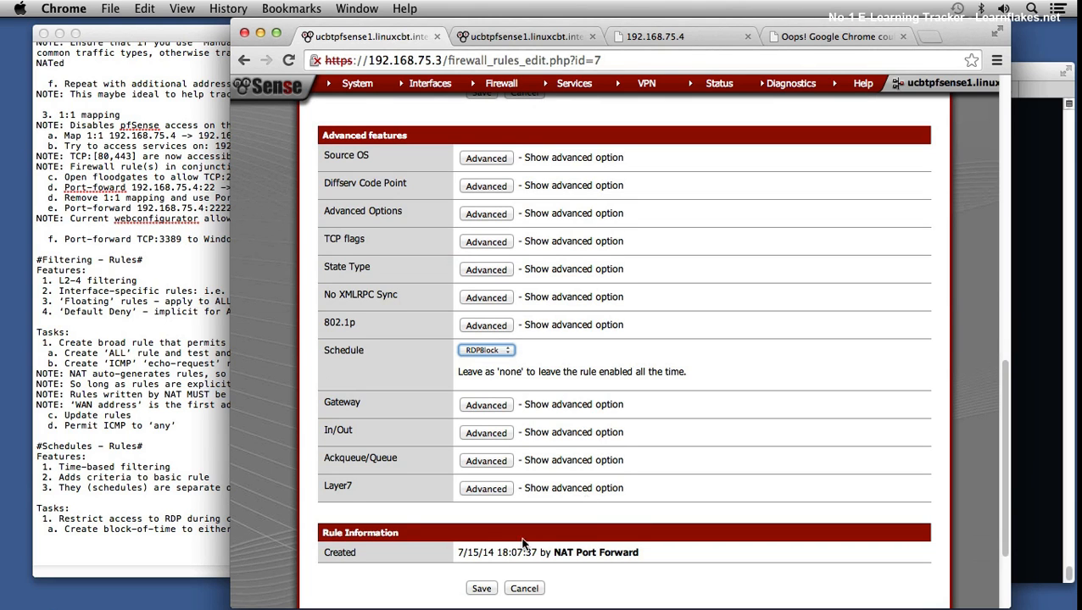
click(480, 588)
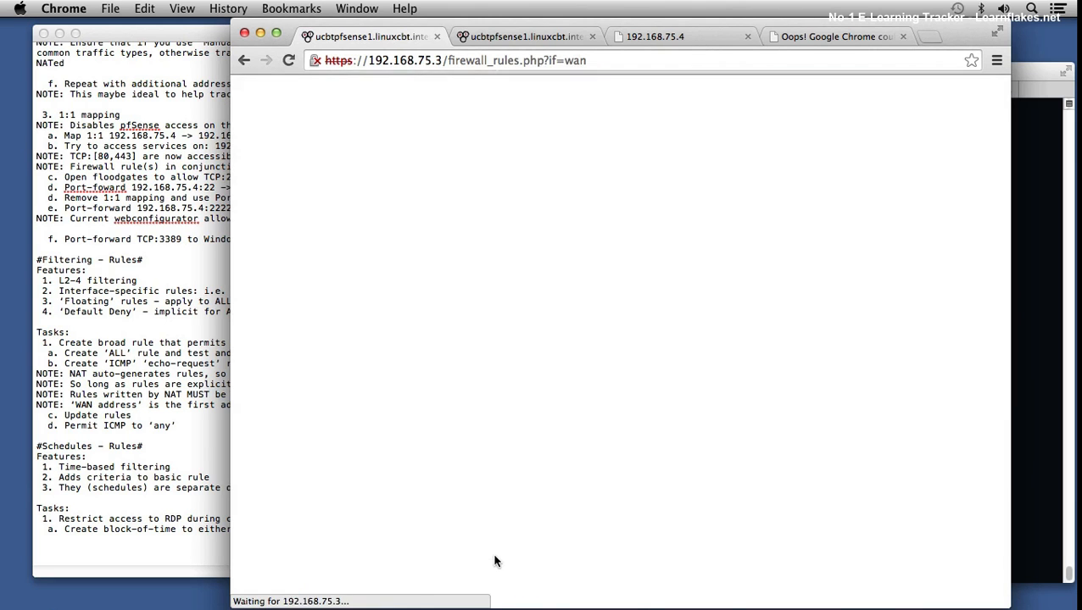
scroll(538, 445, down, 4)
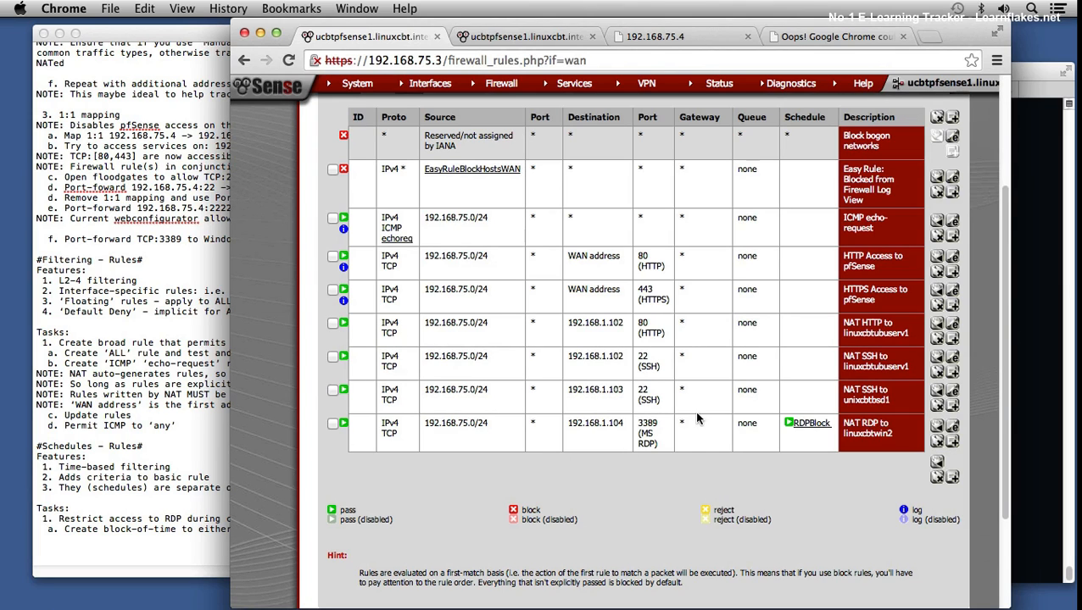
mouse_move(790, 423)
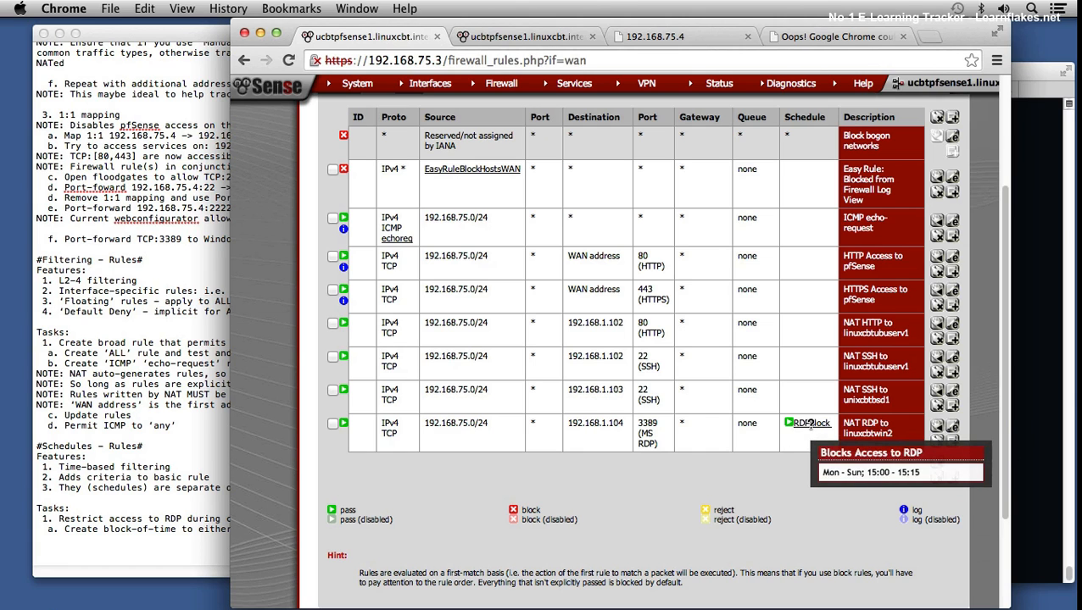
Switch to Terminal and test RDP access by running "telnet 192.168.1.104 3389" again
click(1028, 411)
key(Up)
key(Up)
key(Down)
key(Return)
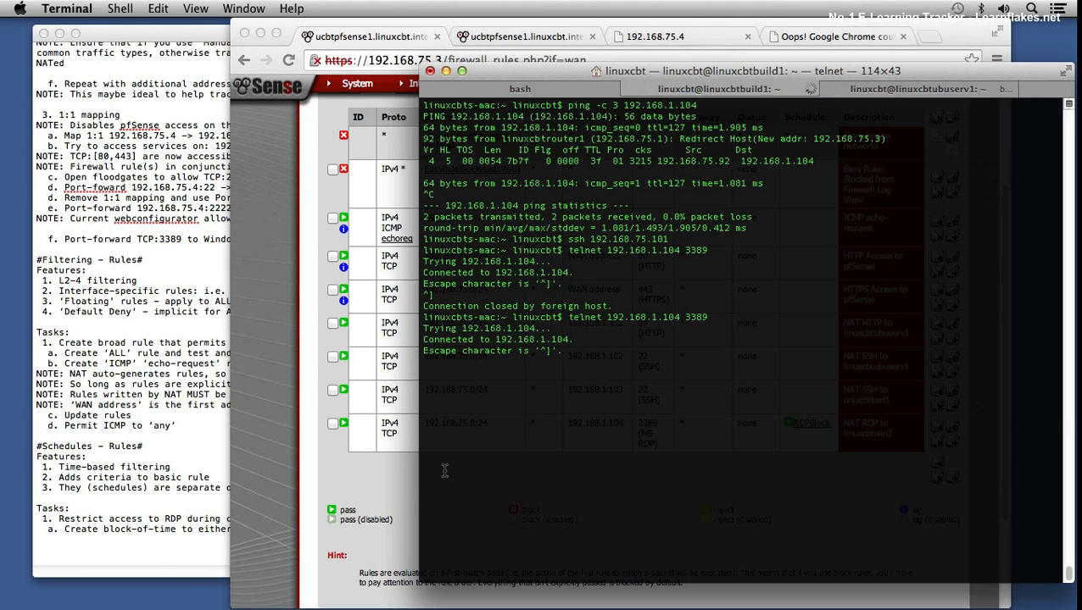
Switch back to Chrome and review the RDPBlock schedule details on the NAT RDP rule
click(349, 469)
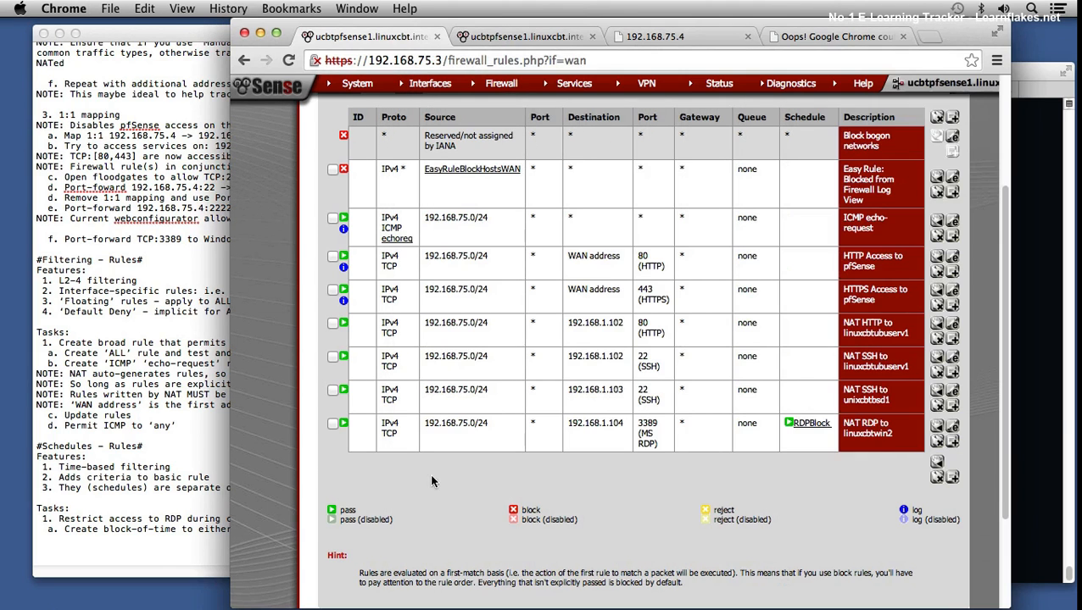
click(788, 419)
mouse_move(790, 426)
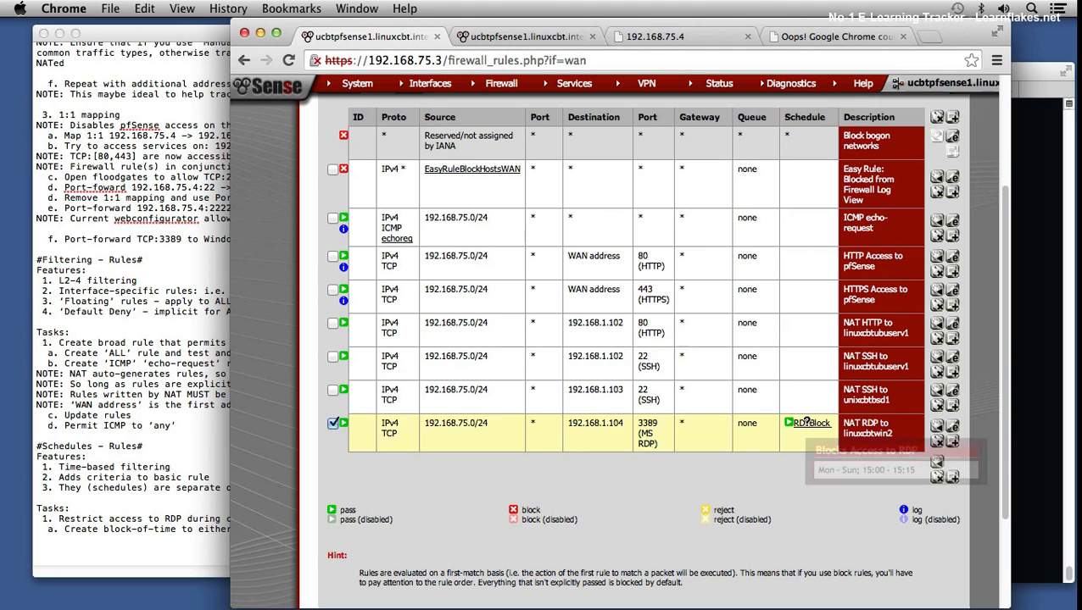
click(807, 423)
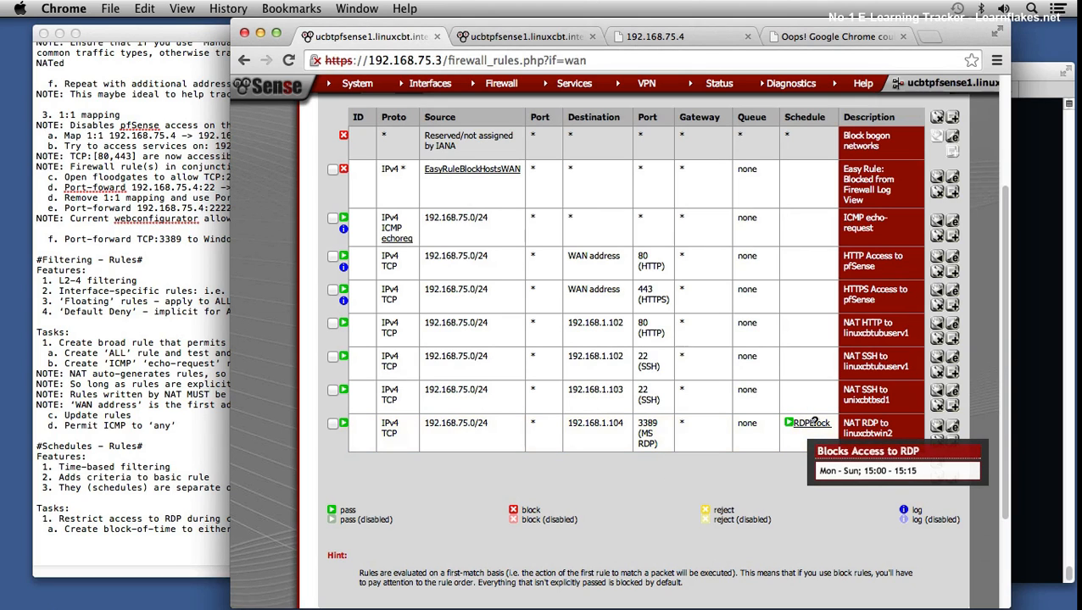
Open the RDPBlock schedule and load its configured time range into the editor to examine the selected days and times
mouse_move(500, 85)
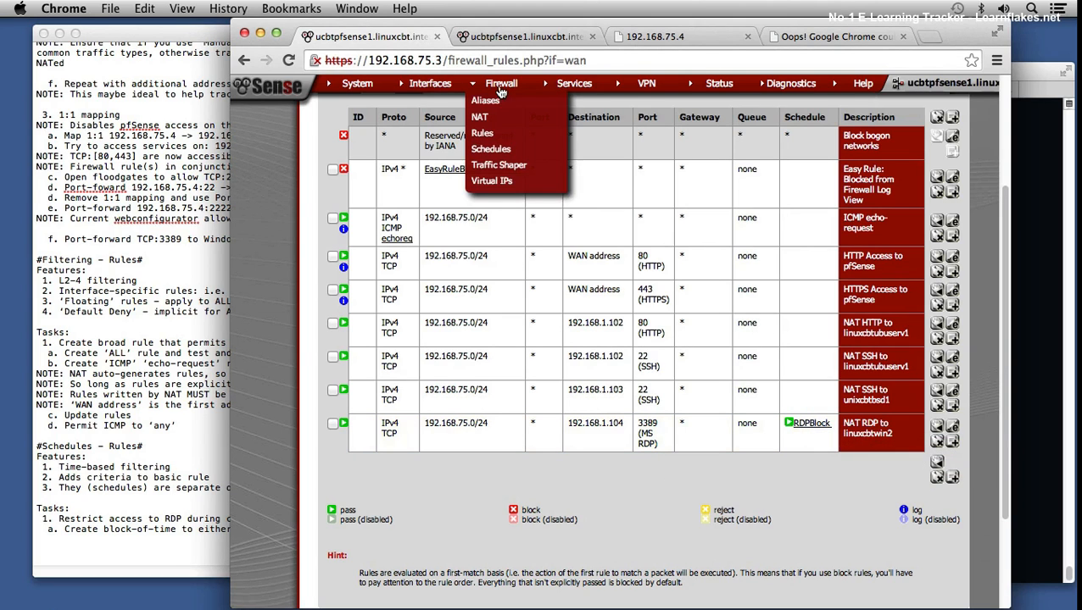
click(487, 147)
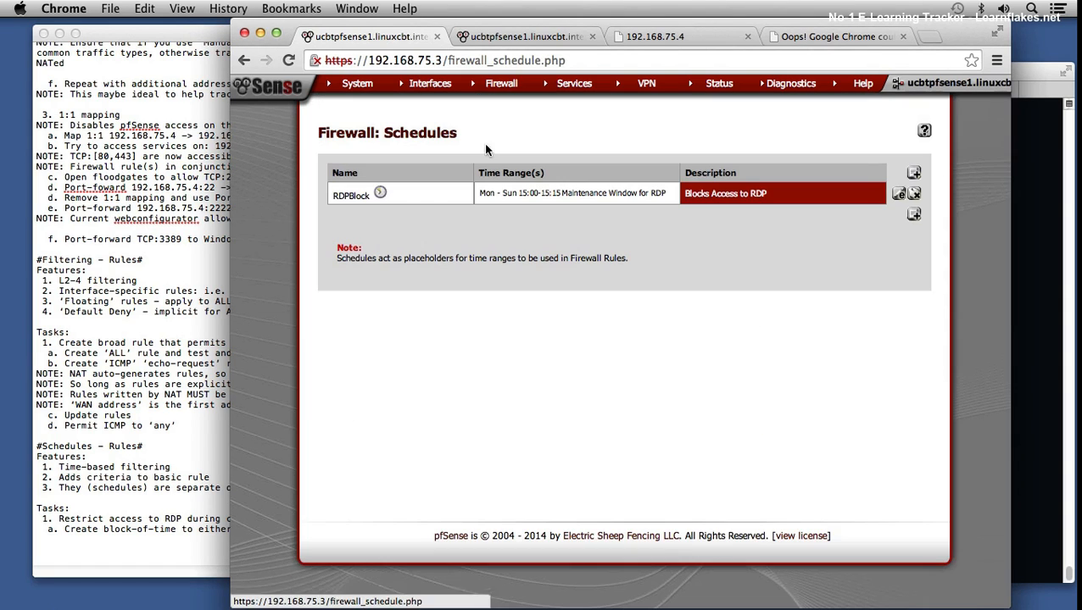
click(898, 196)
scroll(697, 328, down, 5)
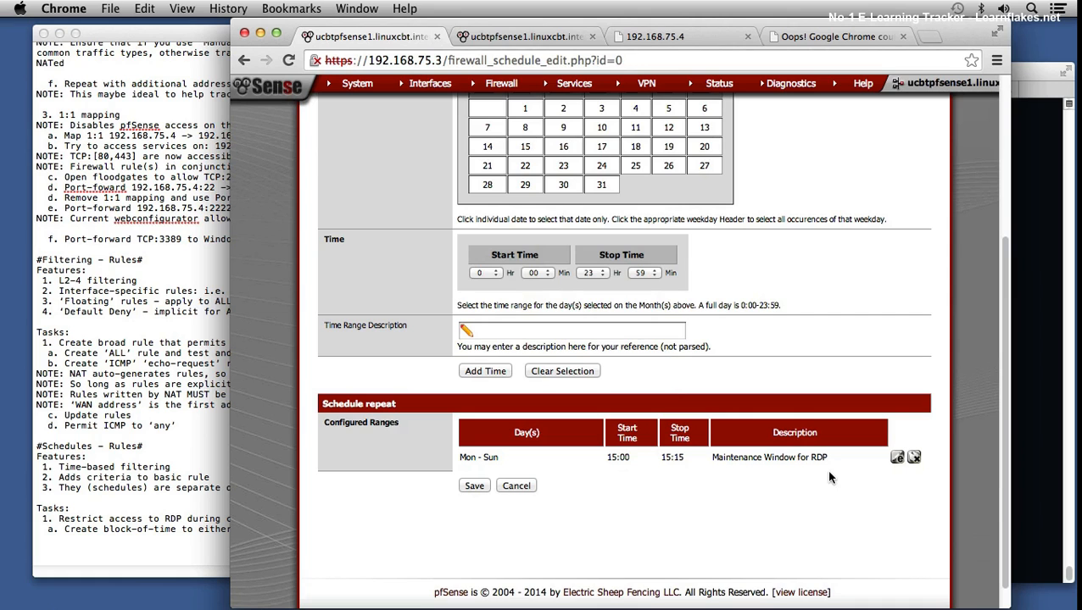
scroll(835, 476, up, 1)
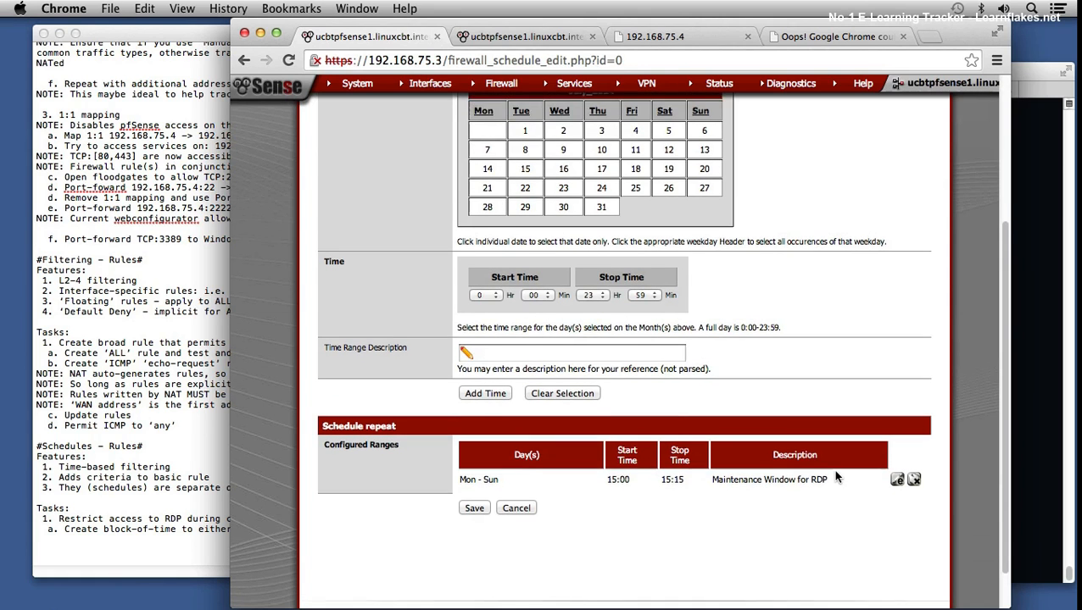
scroll(835, 476, up, 5)
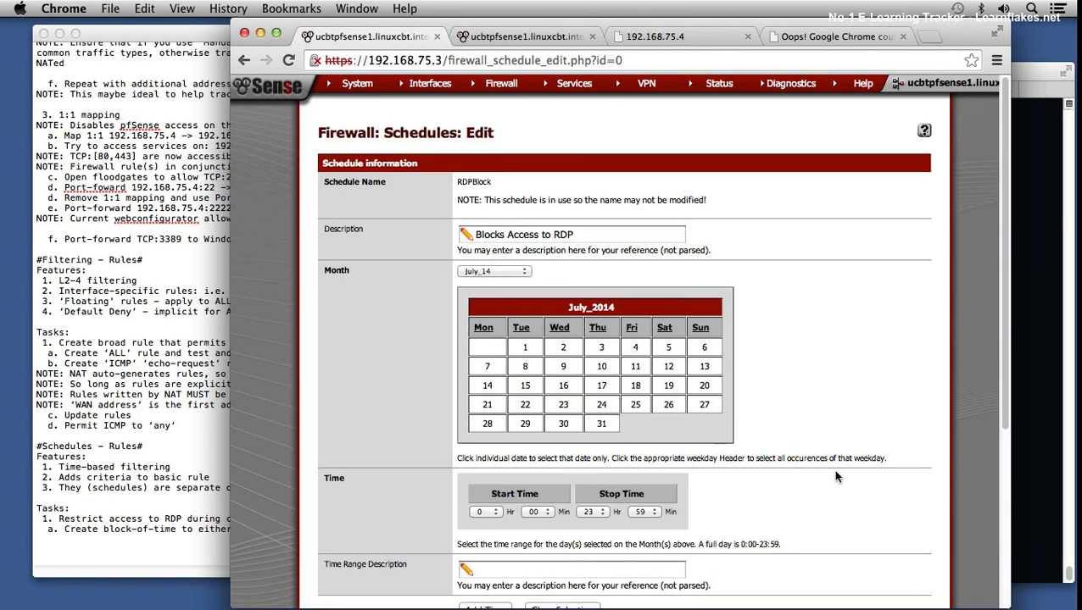
scroll(833, 473, down, 6)
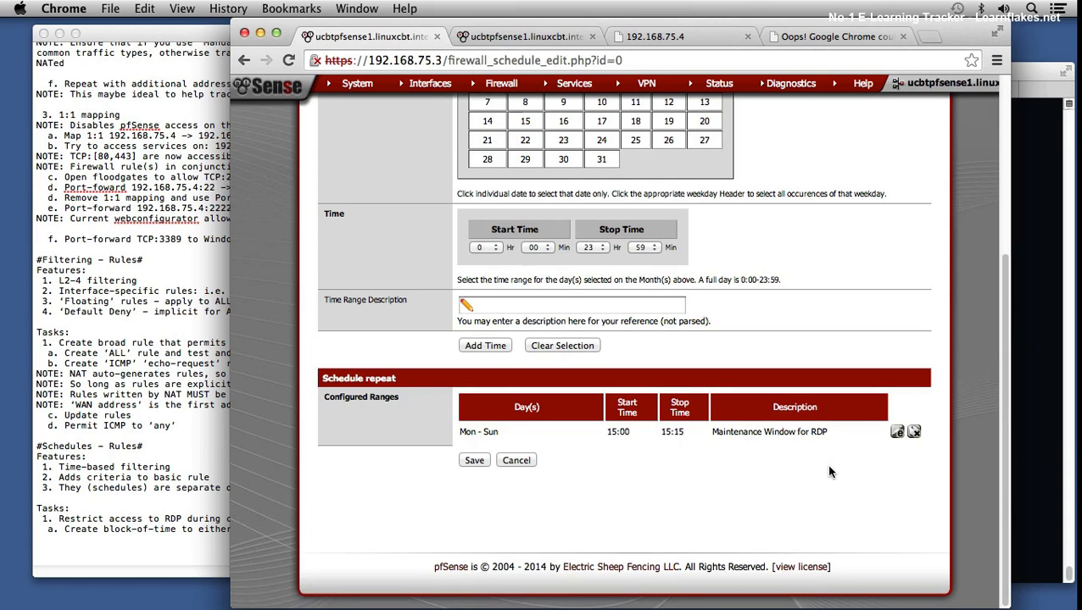
click(897, 433)
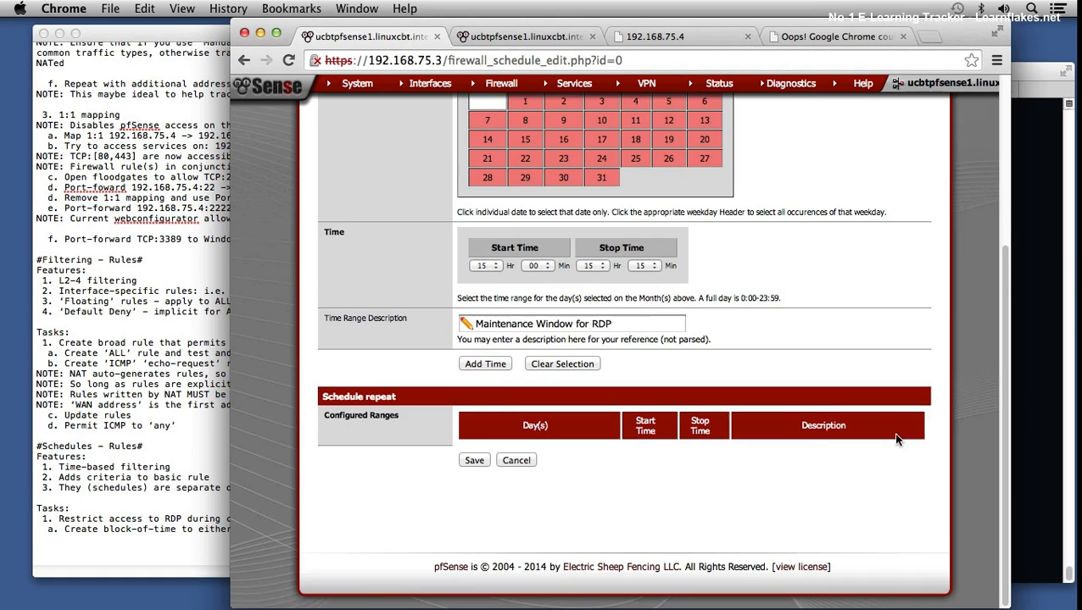
scroll(827, 408, up, 6)
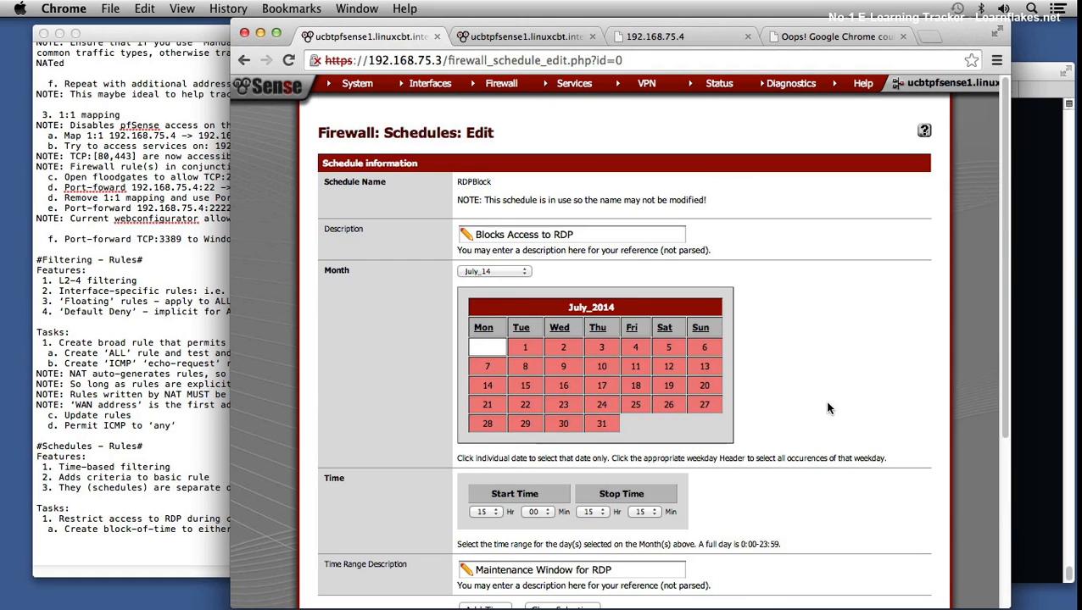
Reopen the "NAT RDP to linuxcbtwin2" rule, review its schedule setting and rule information, and cancel without saving
mouse_move(502, 85)
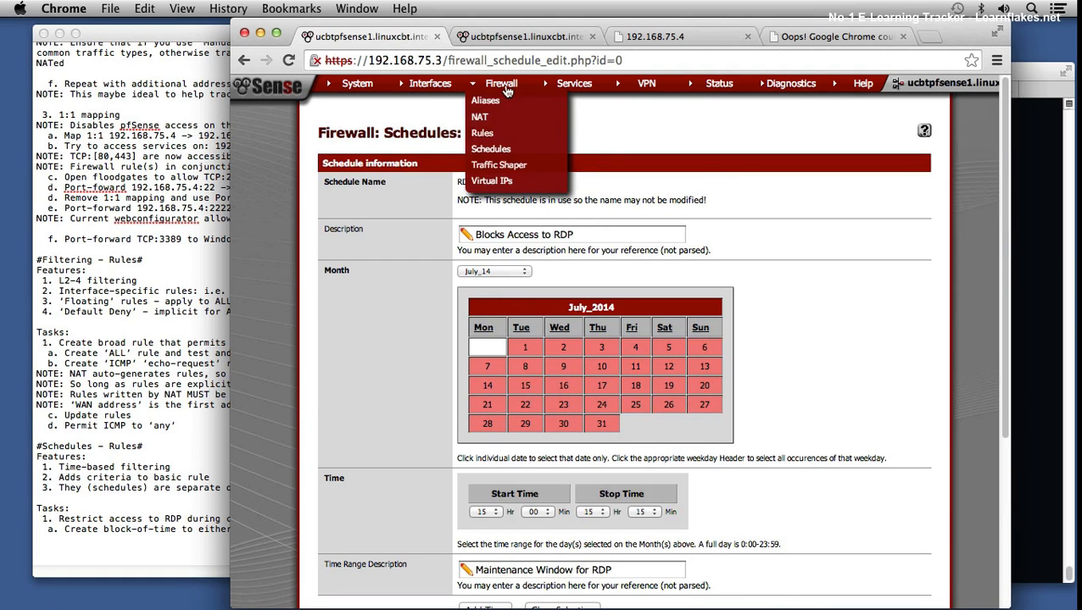
click(509, 136)
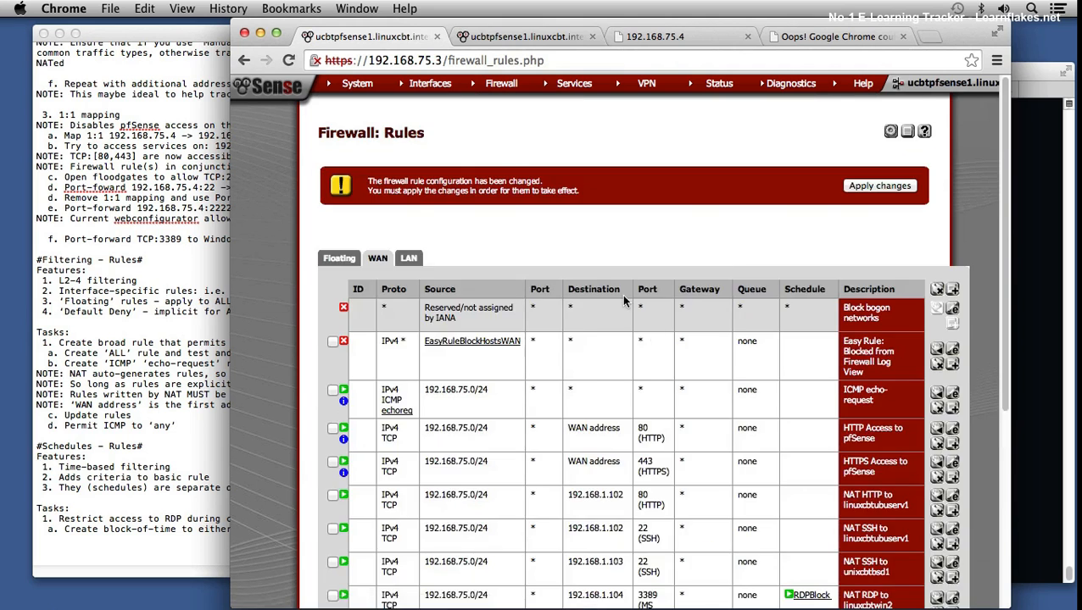
scroll(662, 339, down, 5)
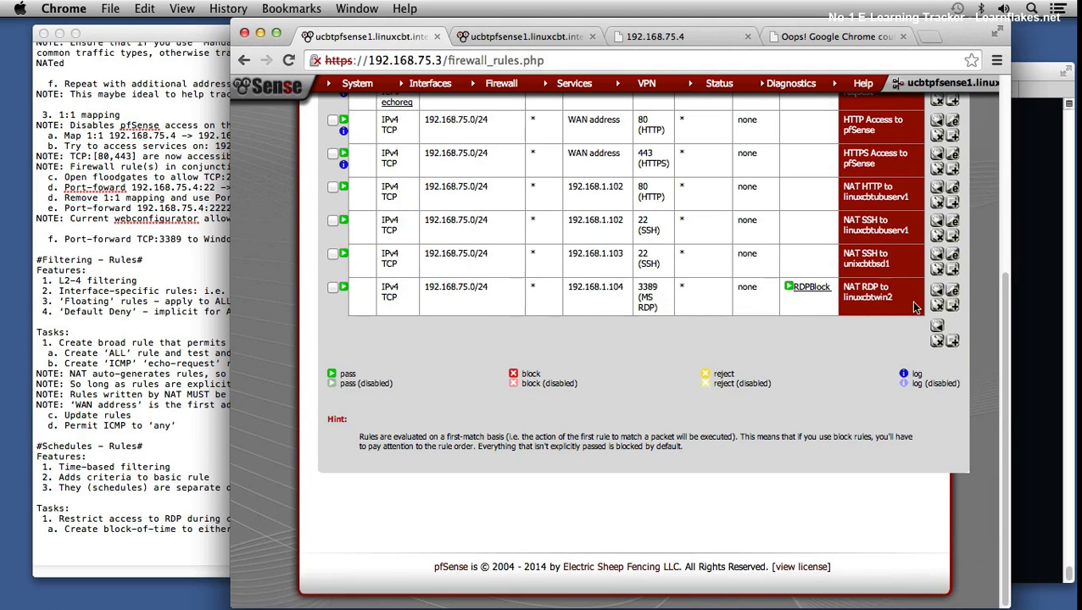
click(948, 293)
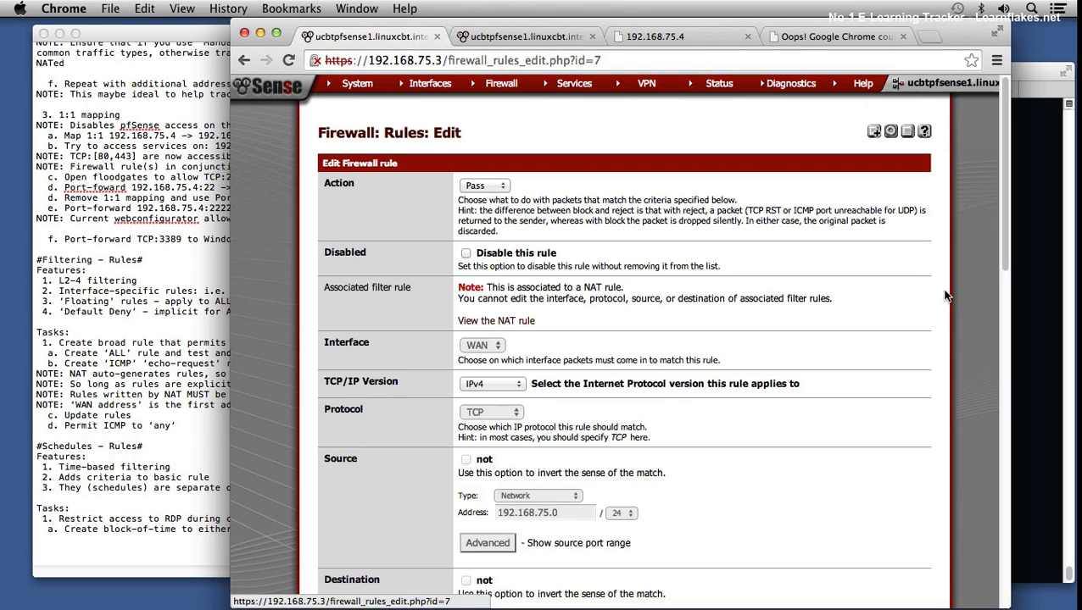
scroll(686, 395, down, 15)
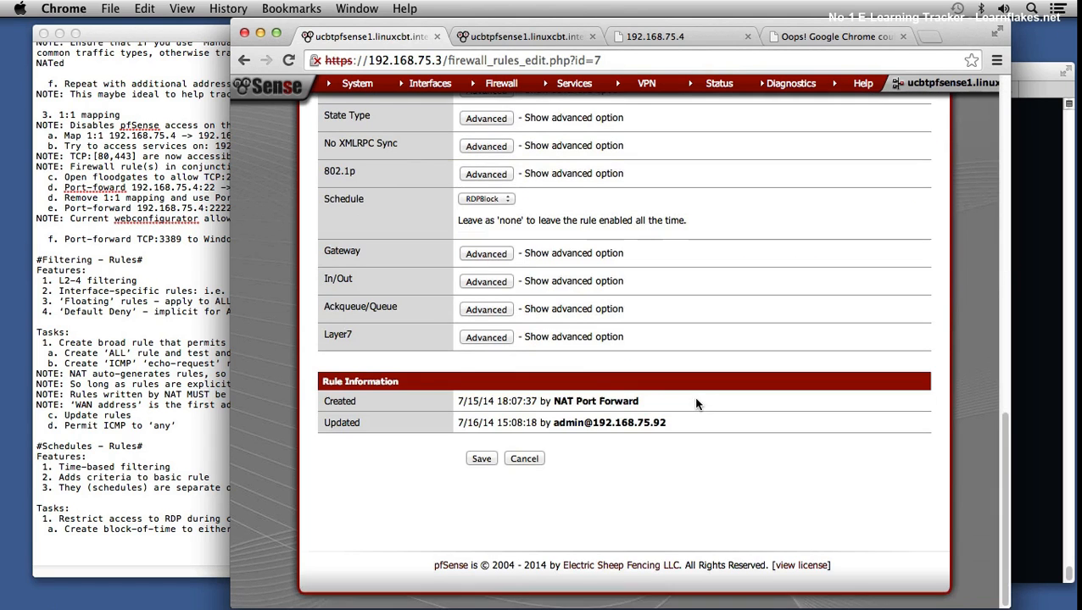
scroll(695, 400, up, 3)
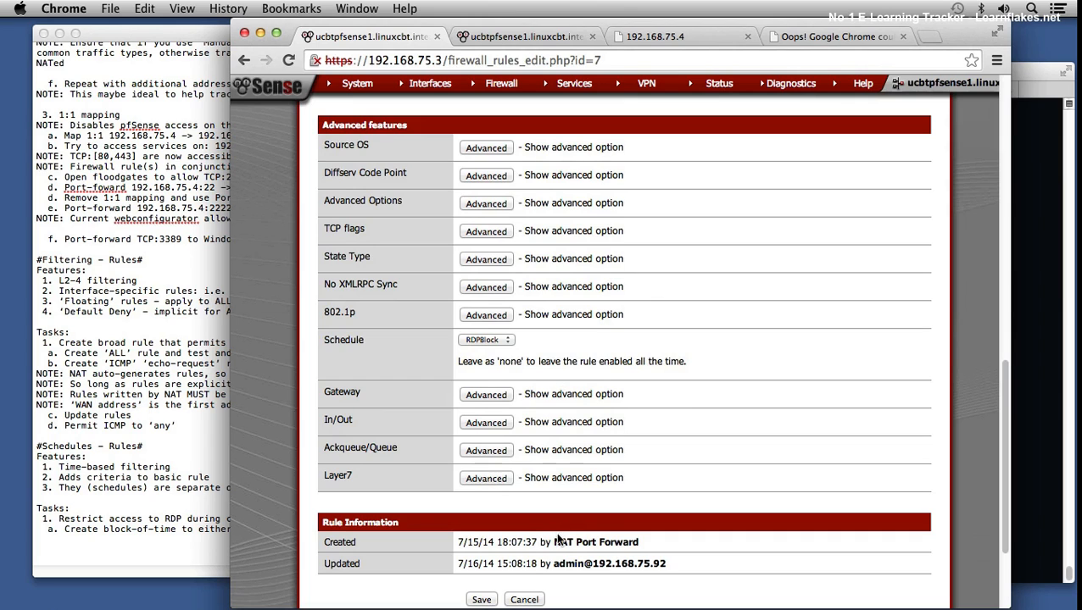
click(523, 600)
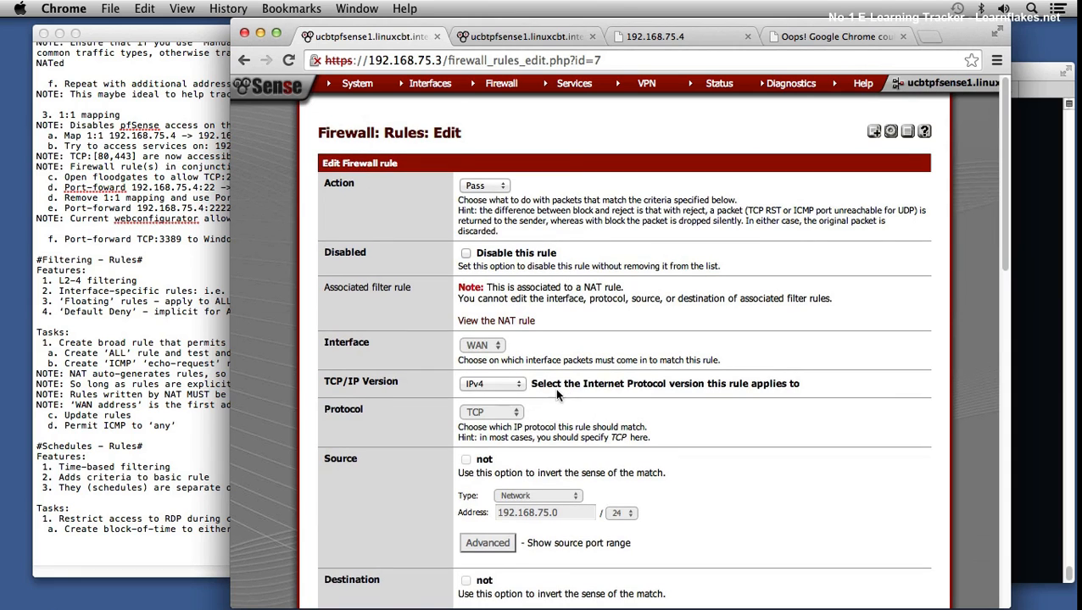
mouse_move(528, 86)
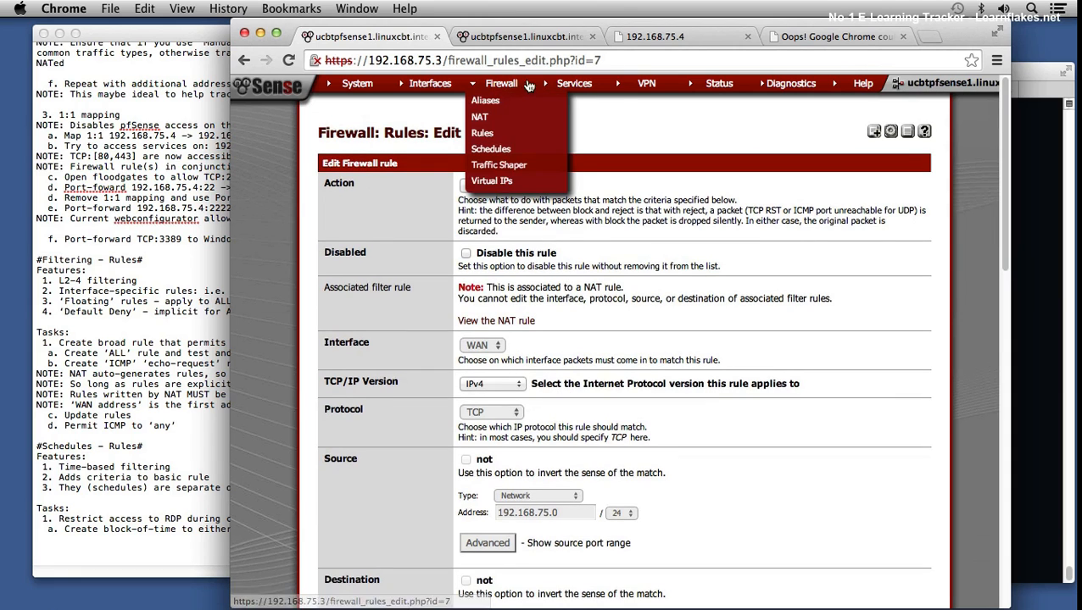
Review the schedules list and the RDPBlock schedule details on the NAT RDP rule in the WAN firewall rules
click(526, 150)
mouse_move(501, 85)
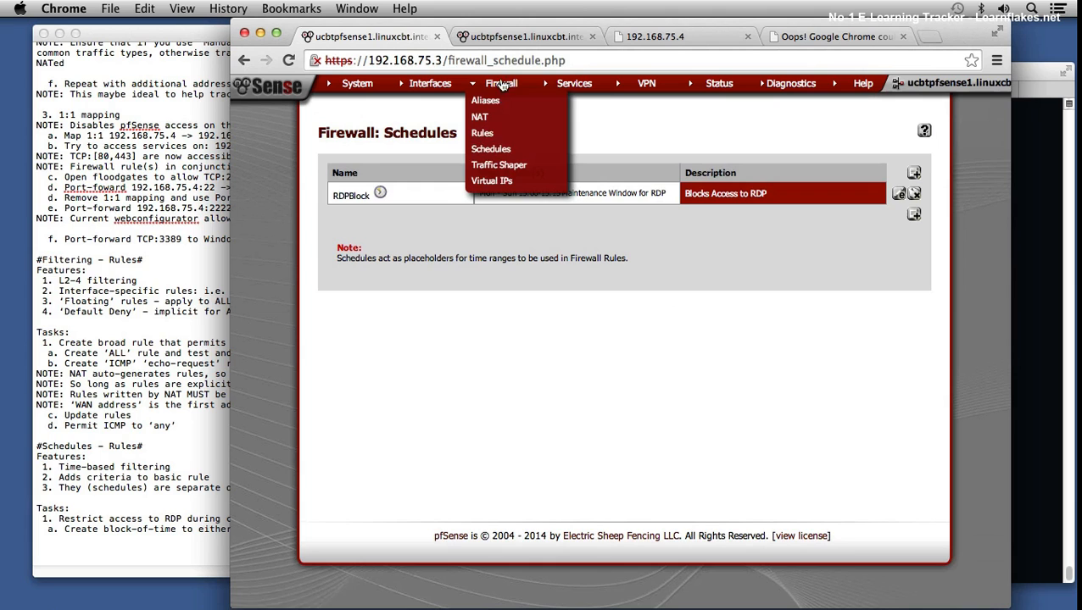
click(482, 133)
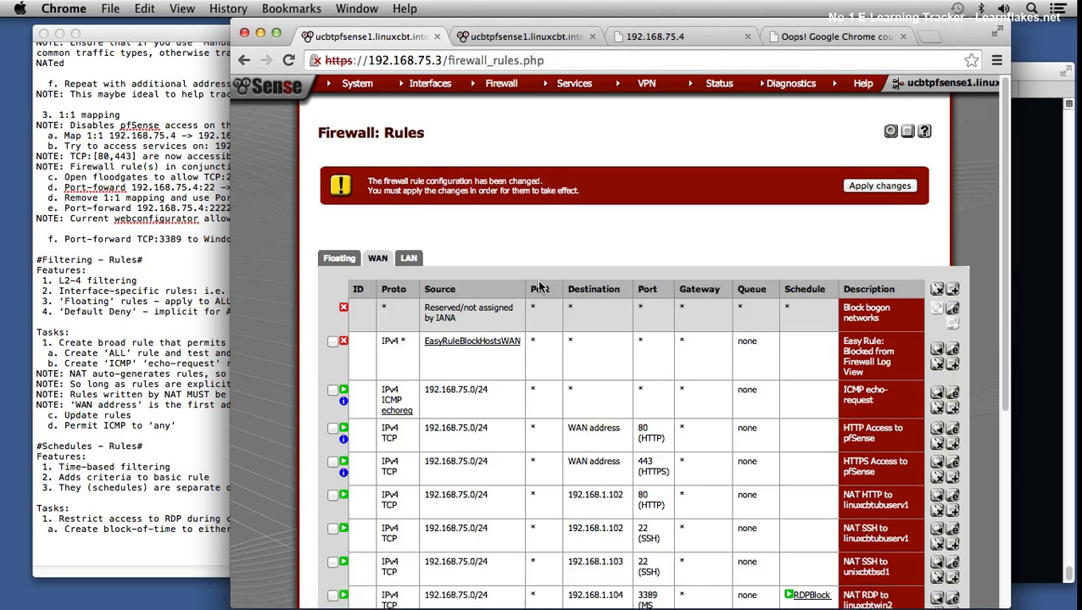
scroll(485, 291, down, 5)
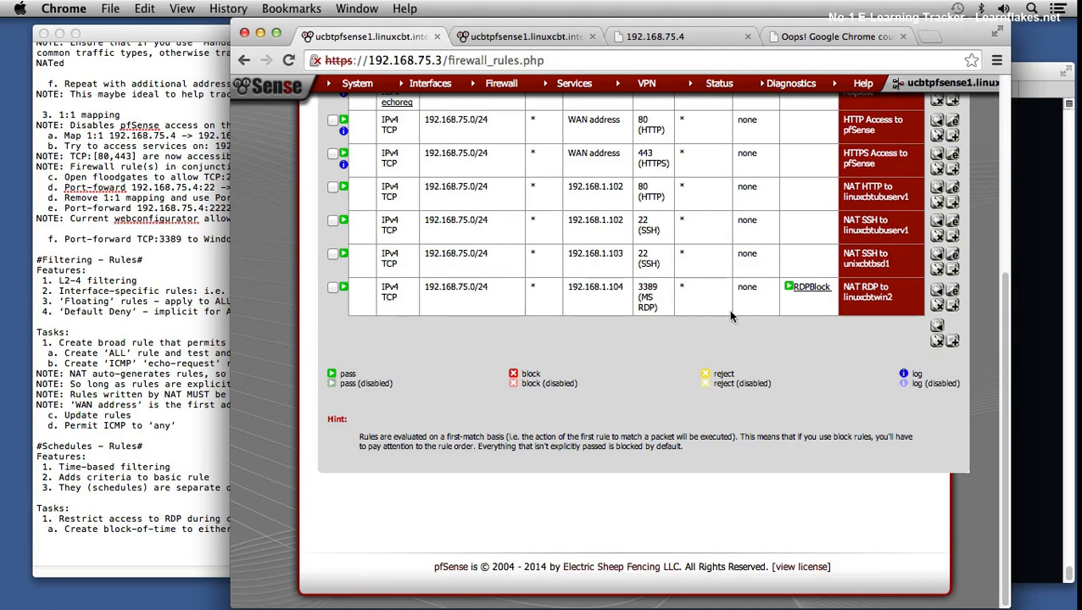
mouse_move(795, 289)
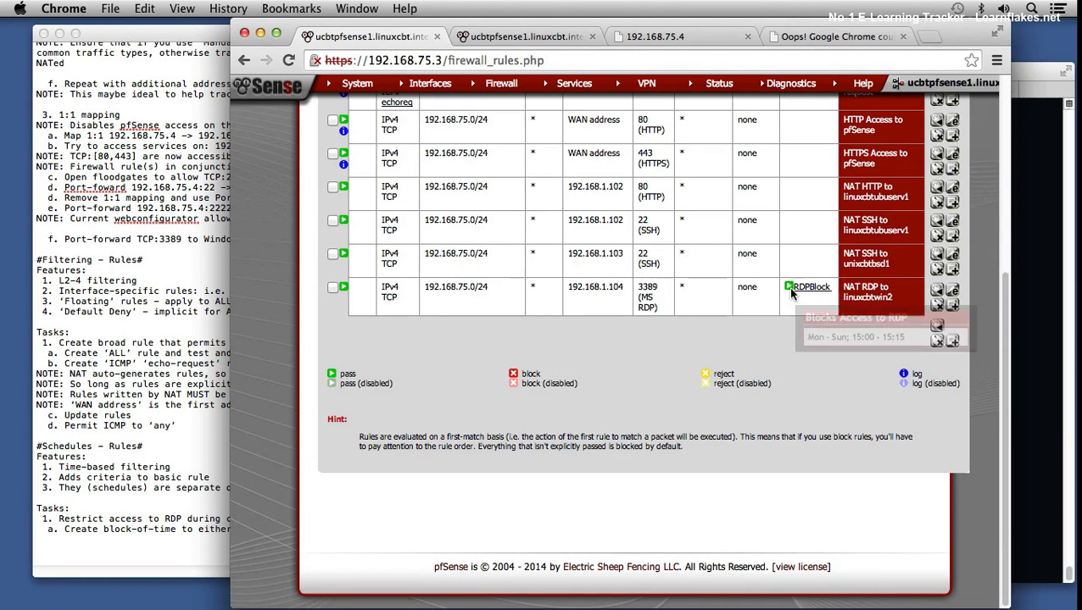
Edit the "NAT RDP to linuxcbtwin2" rule, set its action to Block, and save it
click(801, 288)
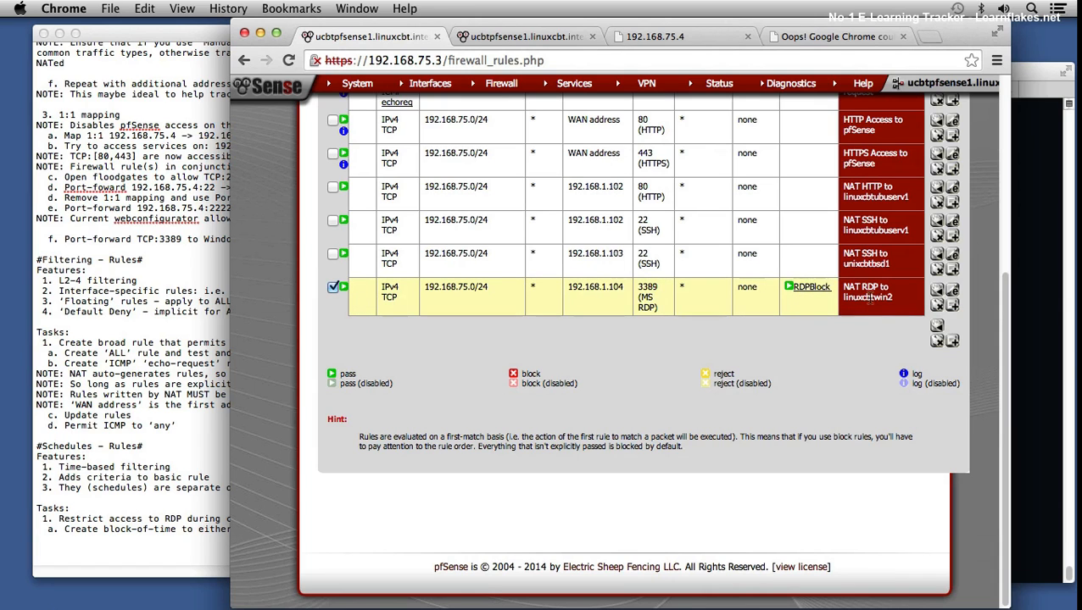
click(951, 292)
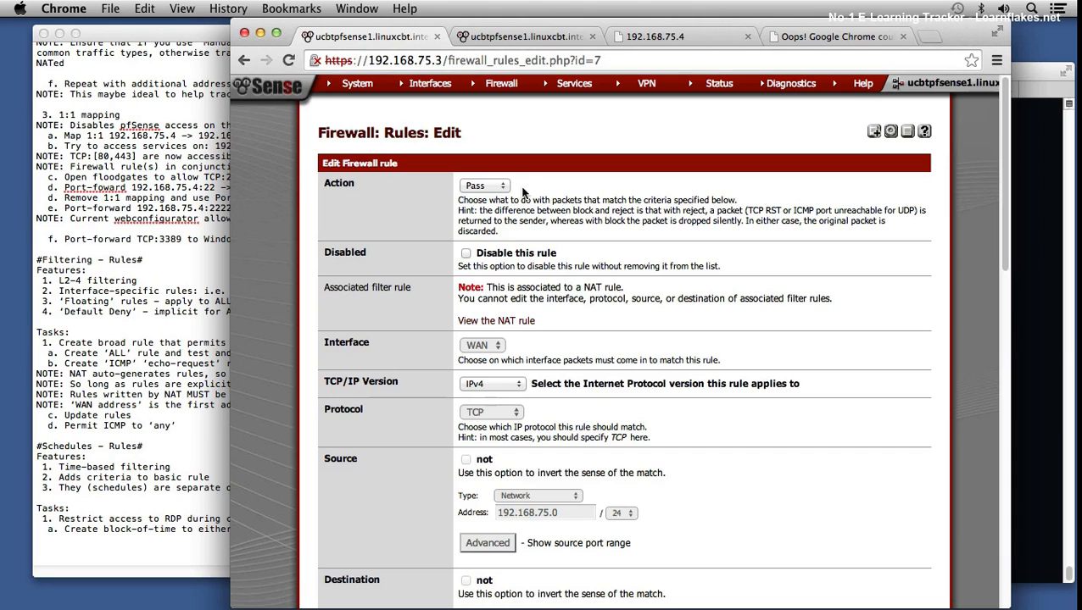
click(479, 183)
click(480, 197)
scroll(673, 421, down, 15)
scroll(670, 414, down, 5)
scroll(593, 381, up, 10)
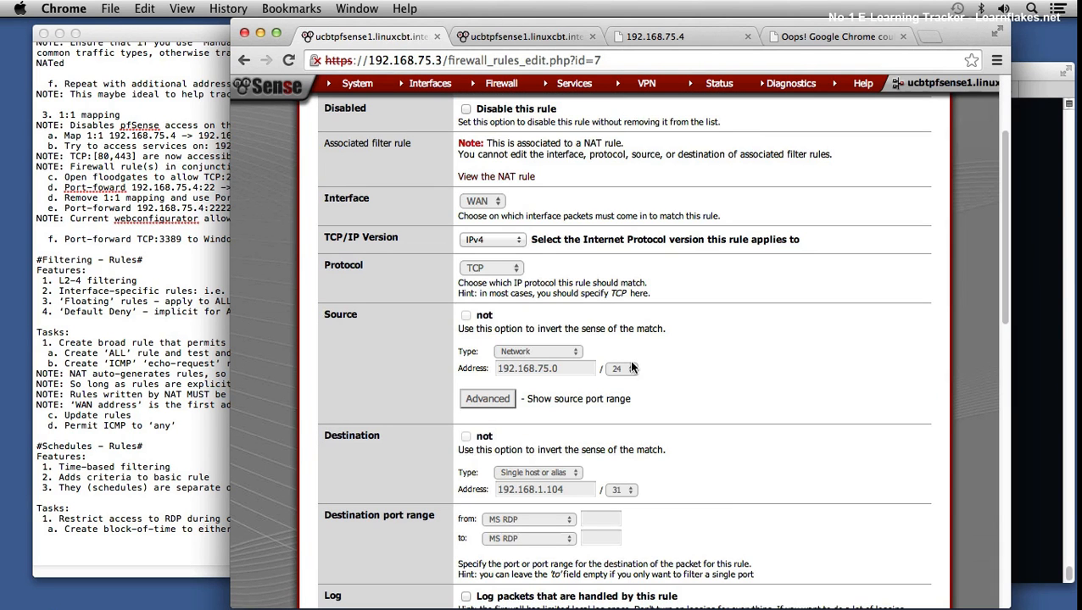
scroll(550, 541, down, 3)
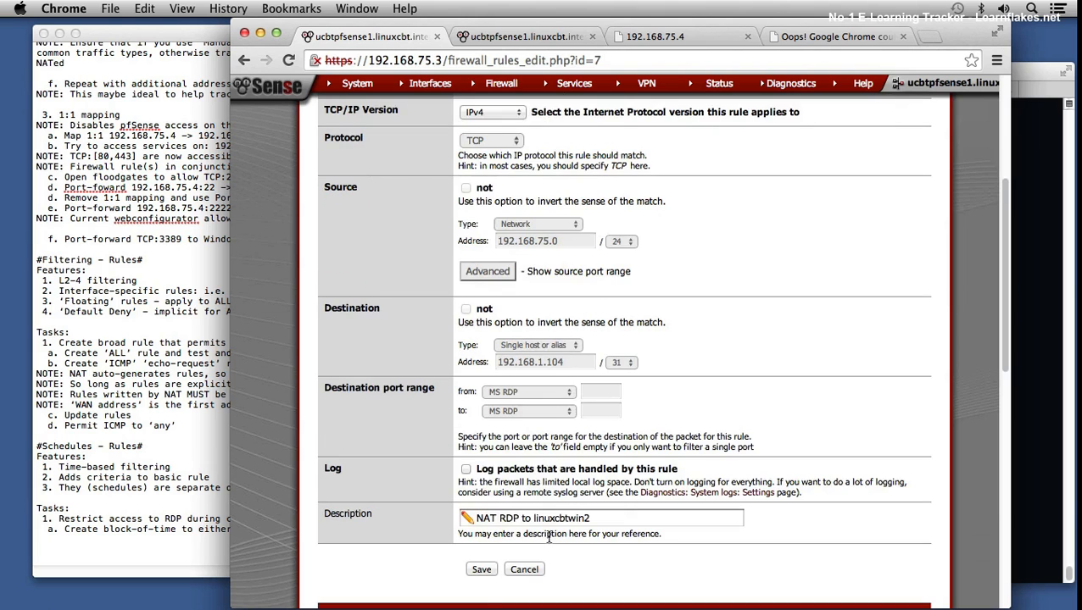
click(480, 572)
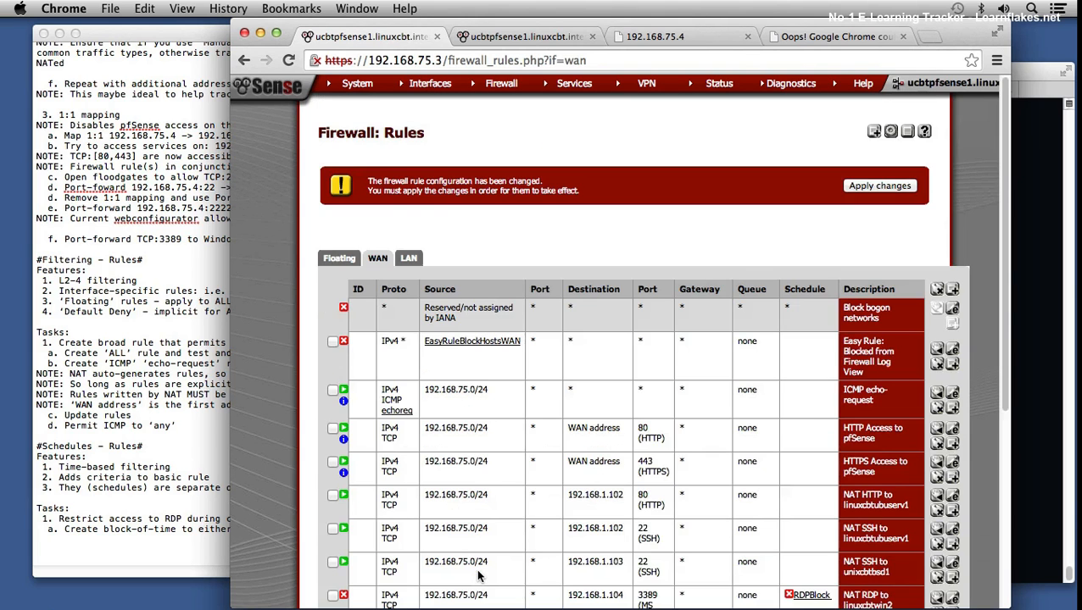
Apply the pending firewall rule changes and check the NAT RDP rule in the WAN list
scroll(577, 521, down, 5)
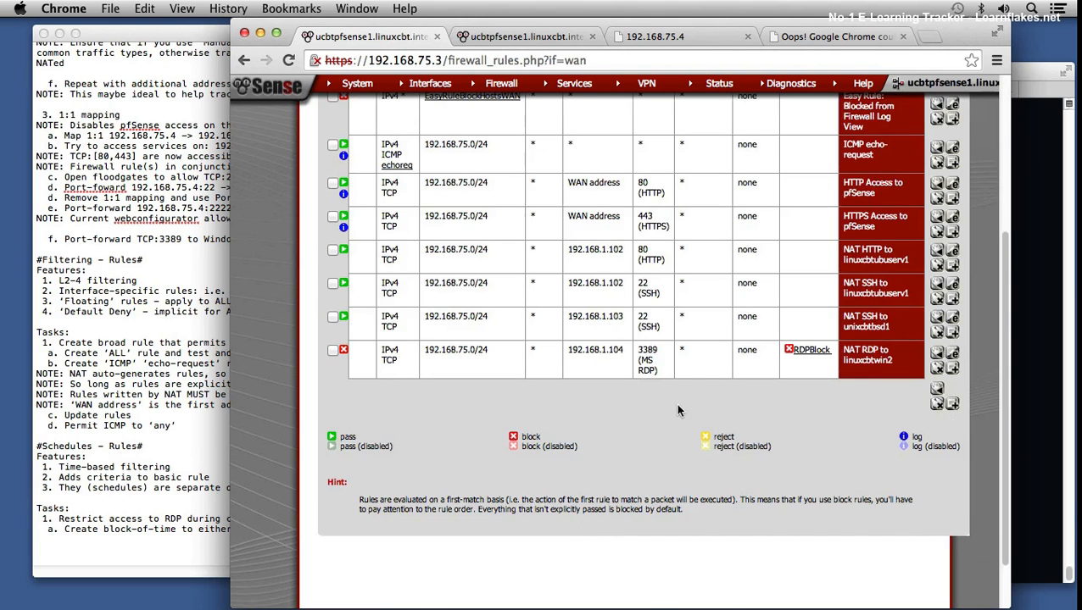
scroll(679, 390, up, 5)
click(893, 188)
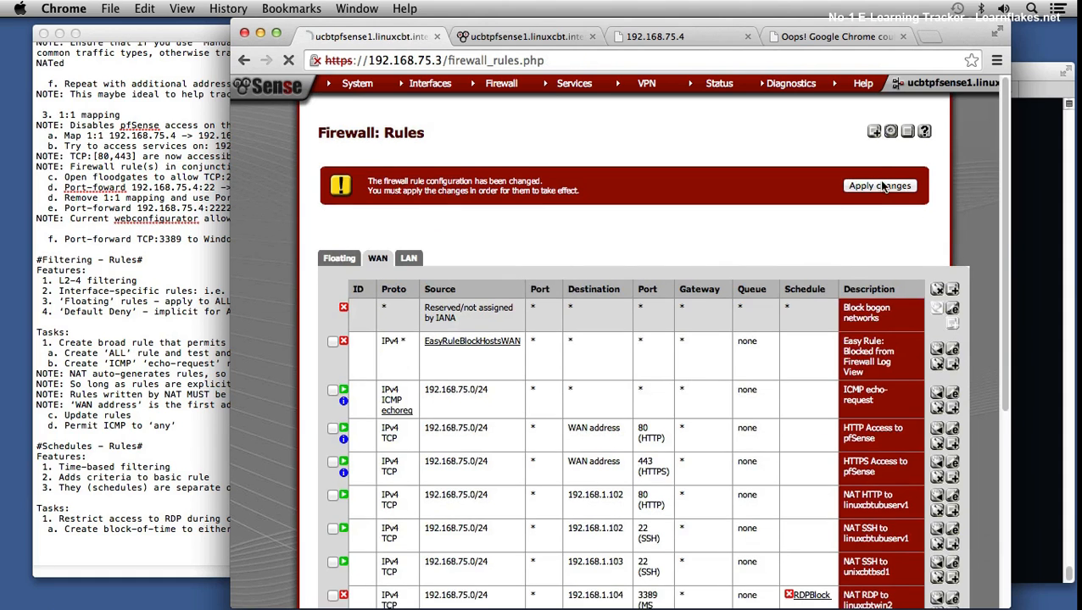
scroll(800, 368, down, 5)
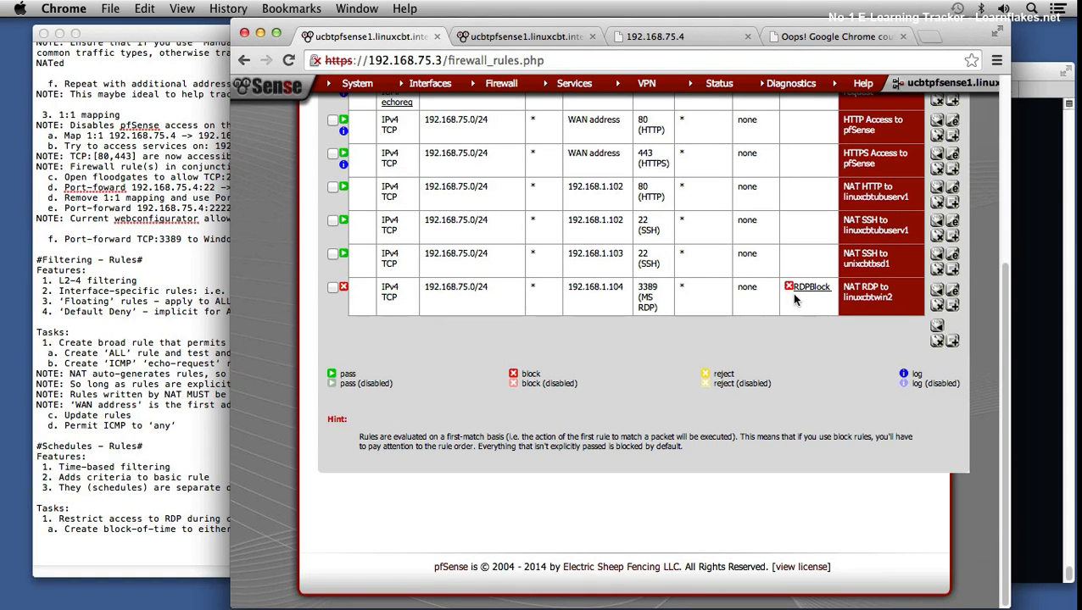
Switch to Terminal and rerun "telnet 192.168.1.104 3389" to test RDP access against the applied rule
click(1036, 294)
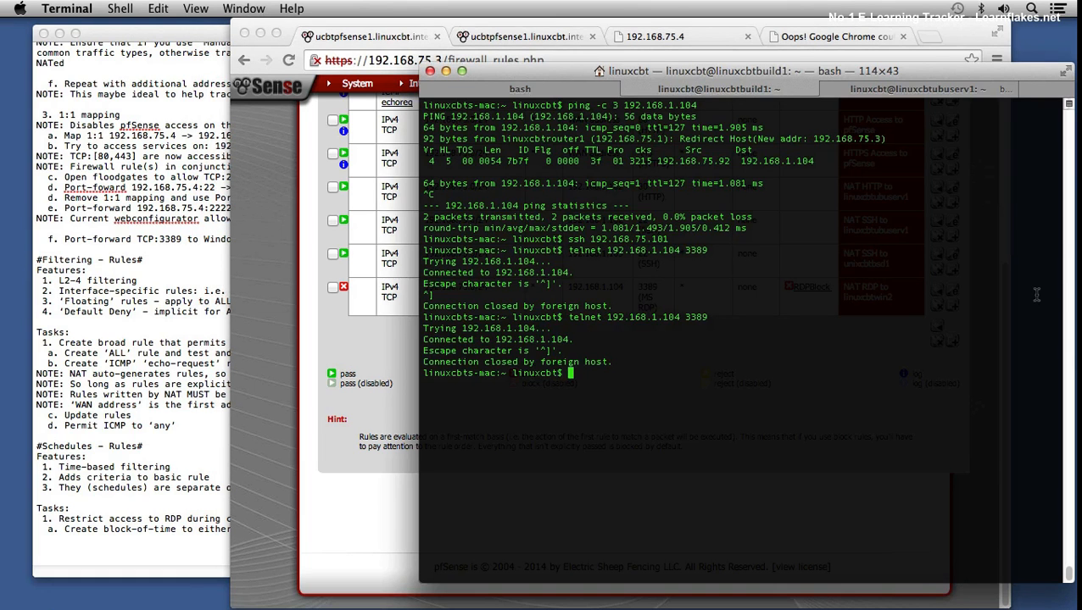
key(Up)
key(Return)
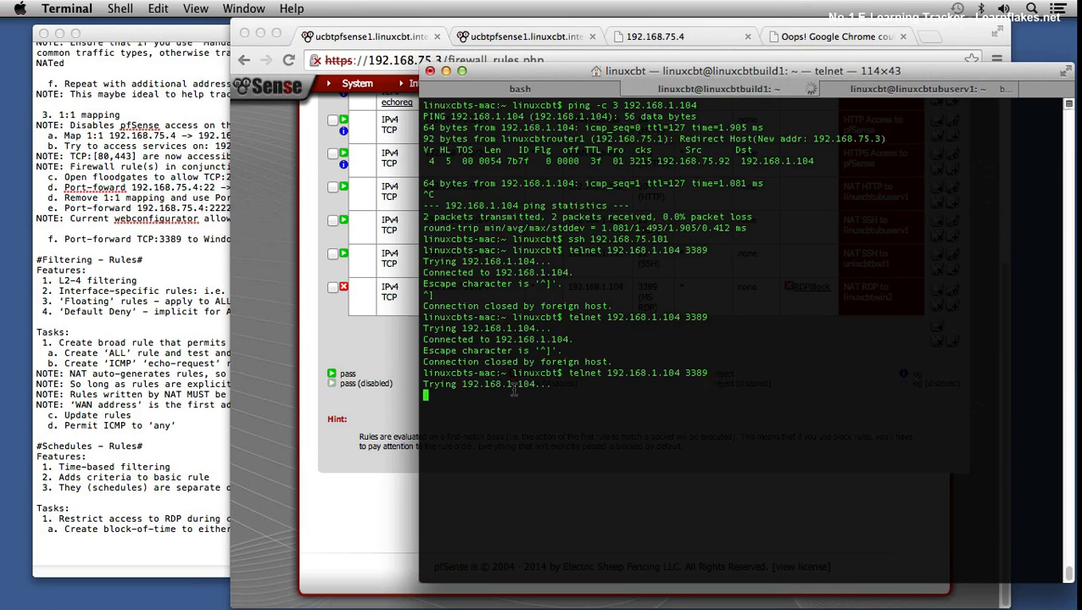
Switch back to Chrome and open the RDPBlock schedule for editing, down to its time settings and configured ranges
click(309, 322)
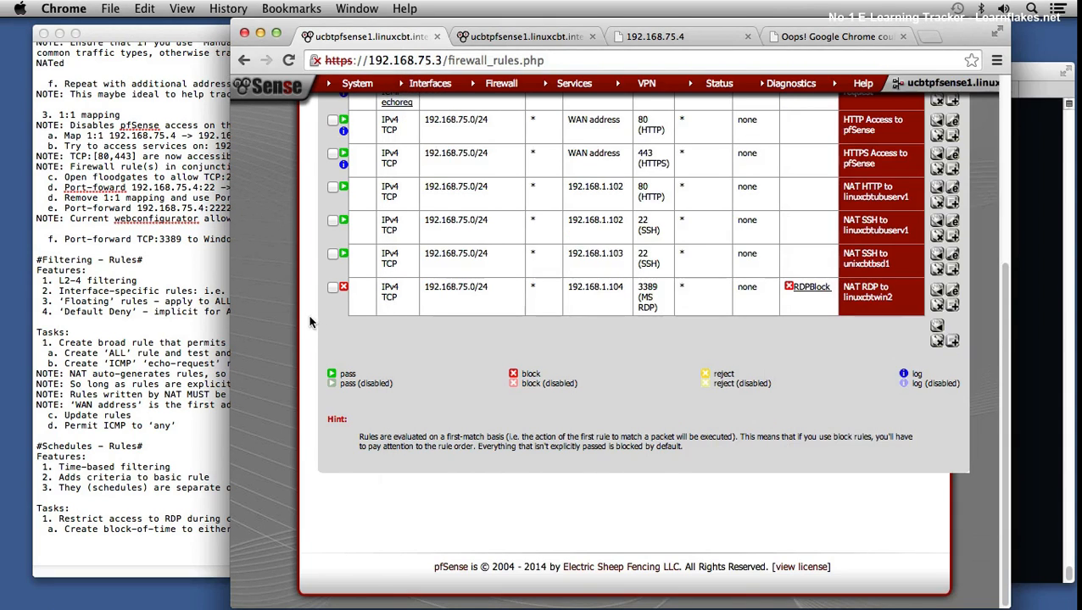
scroll(310, 323, up, 3)
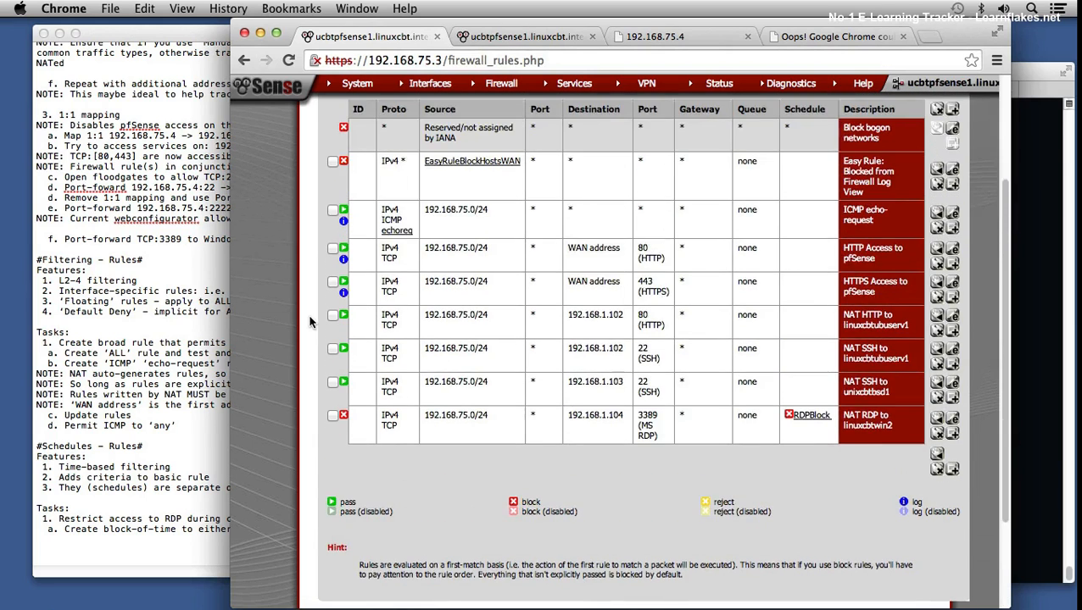
scroll(309, 322, up, 4)
mouse_move(512, 90)
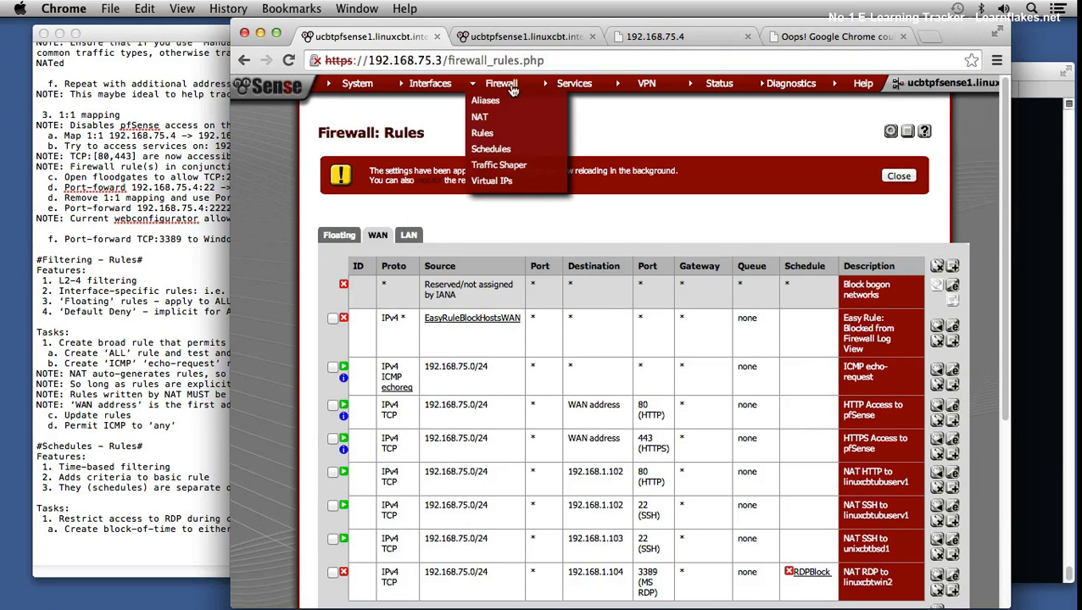
click(506, 149)
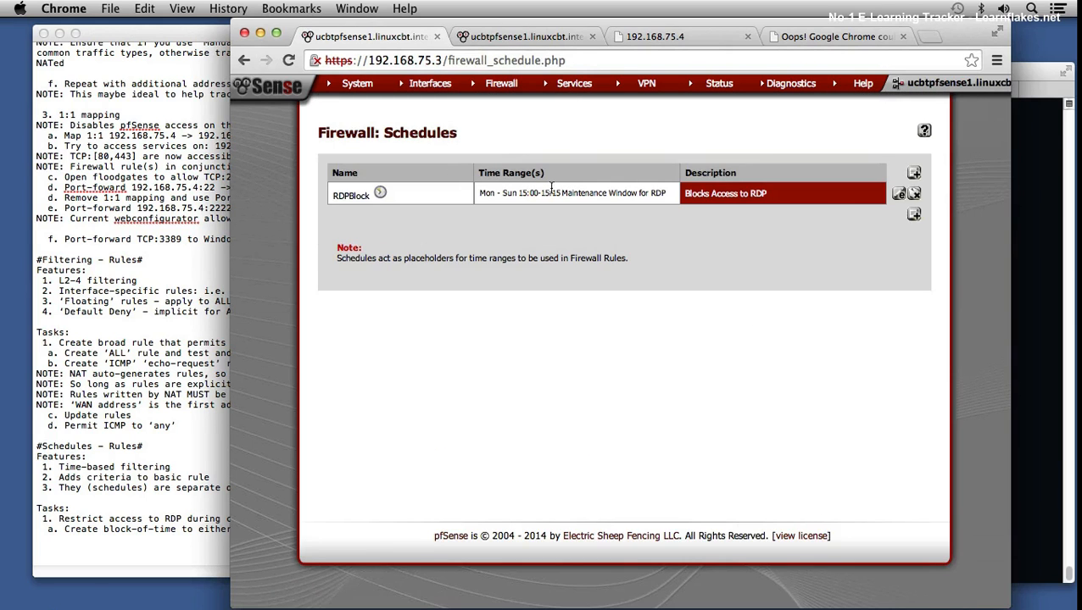
click(898, 194)
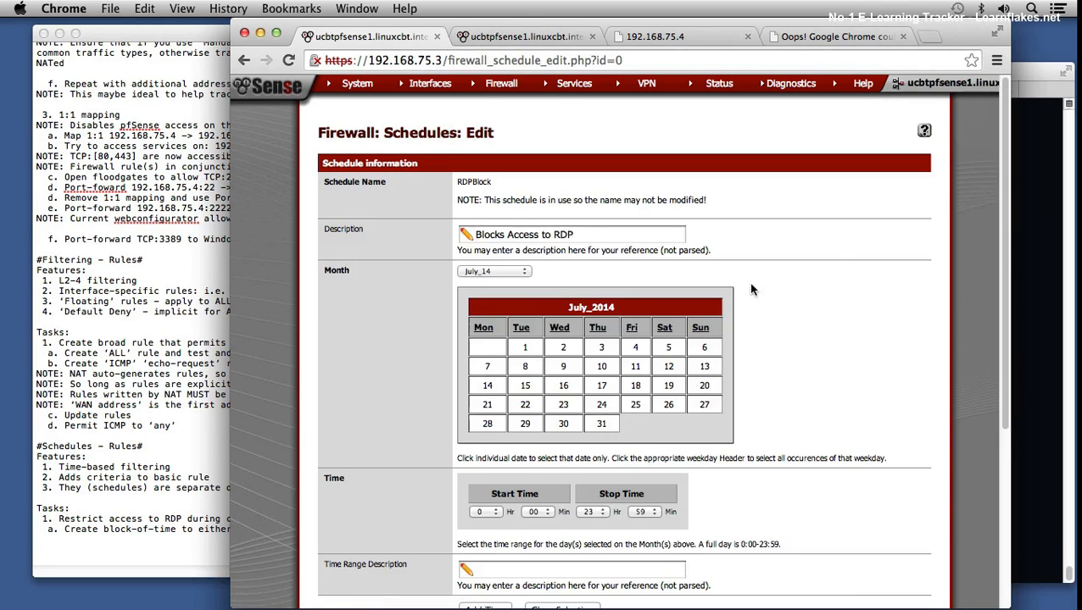
scroll(763, 305, down, 5)
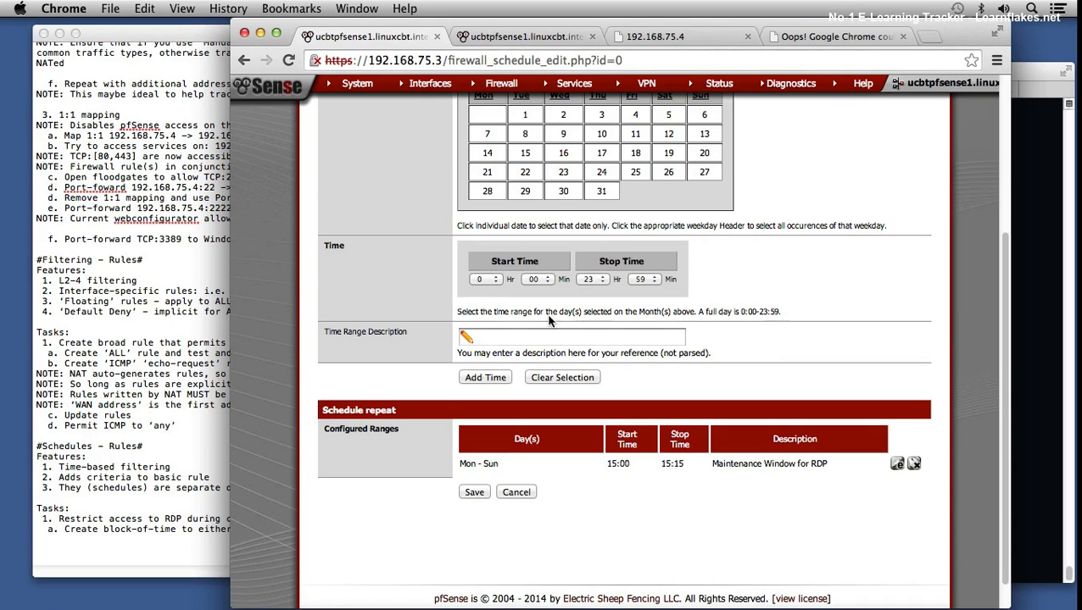
click(490, 281)
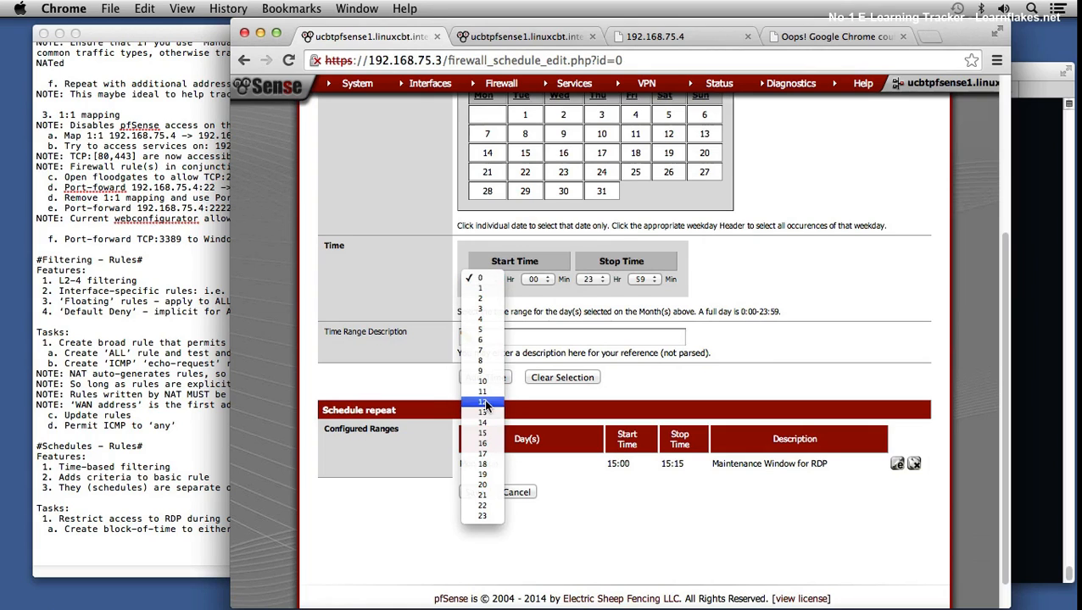
click(721, 543)
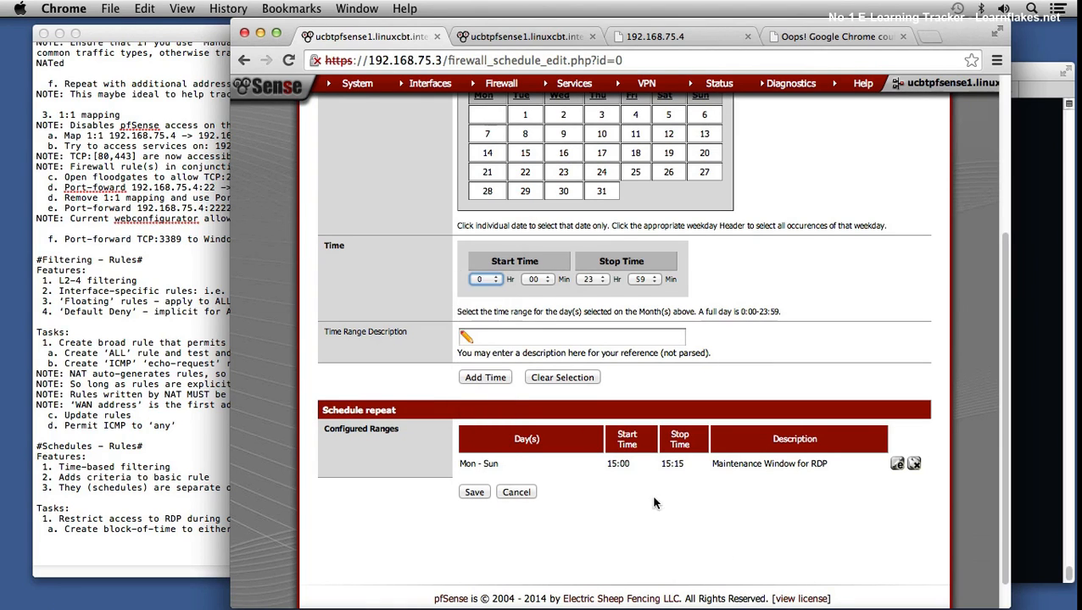
Change the RDPBlock schedule's Mon - Sun range to 14:00–14:30, save it, and return to the WAN firewall rules
click(897, 464)
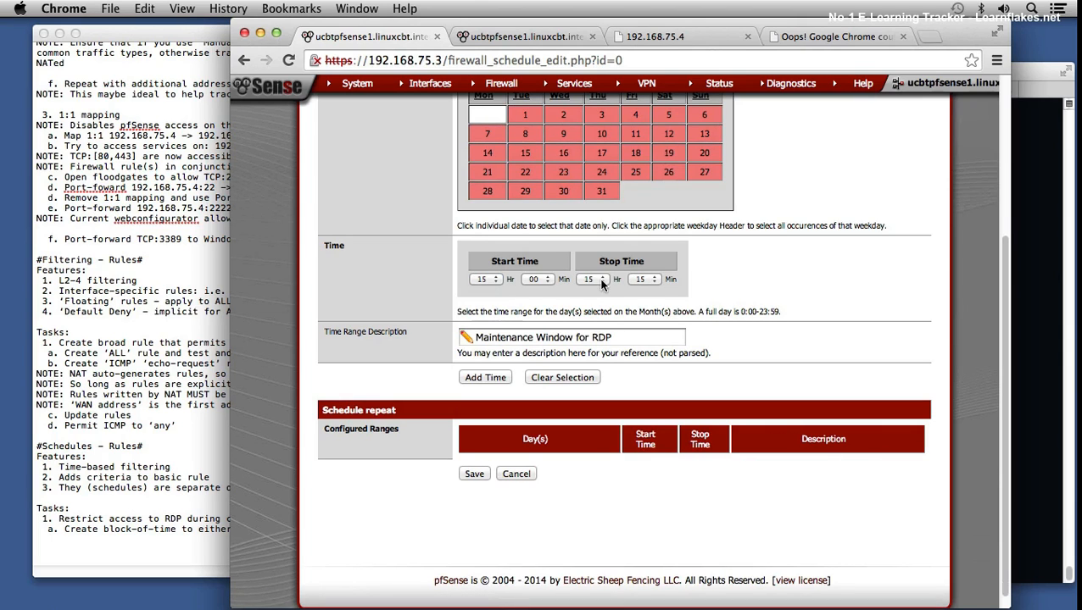
click(491, 282)
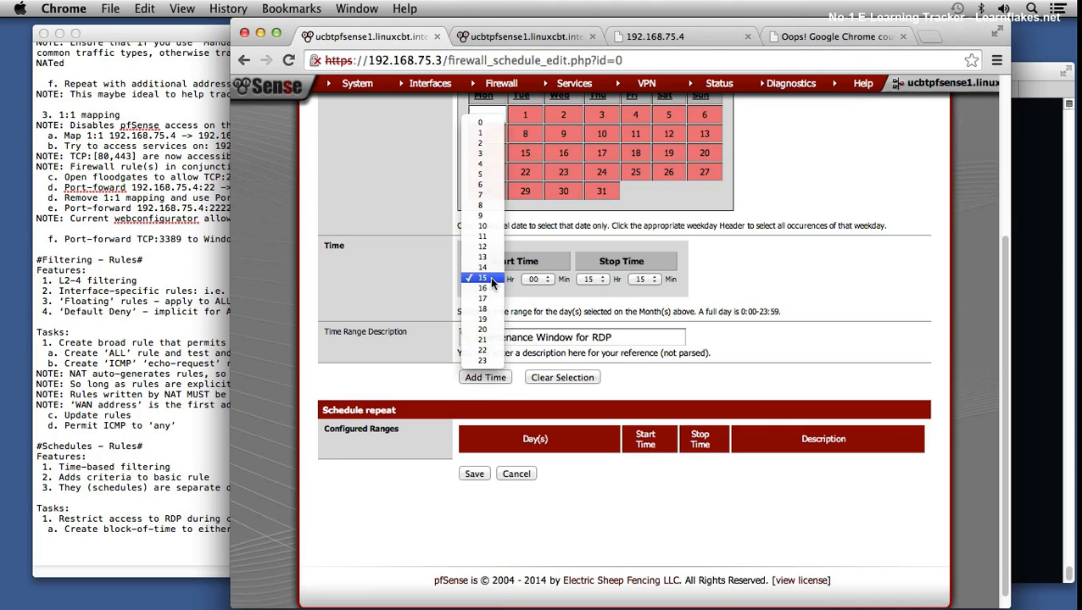
click(483, 268)
click(601, 283)
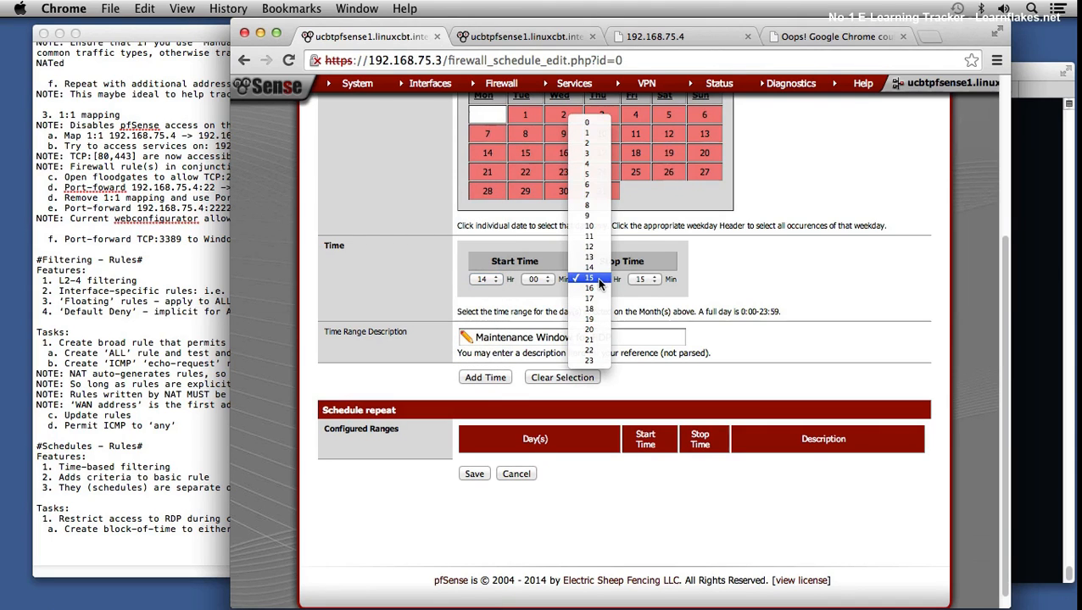
click(602, 278)
click(642, 282)
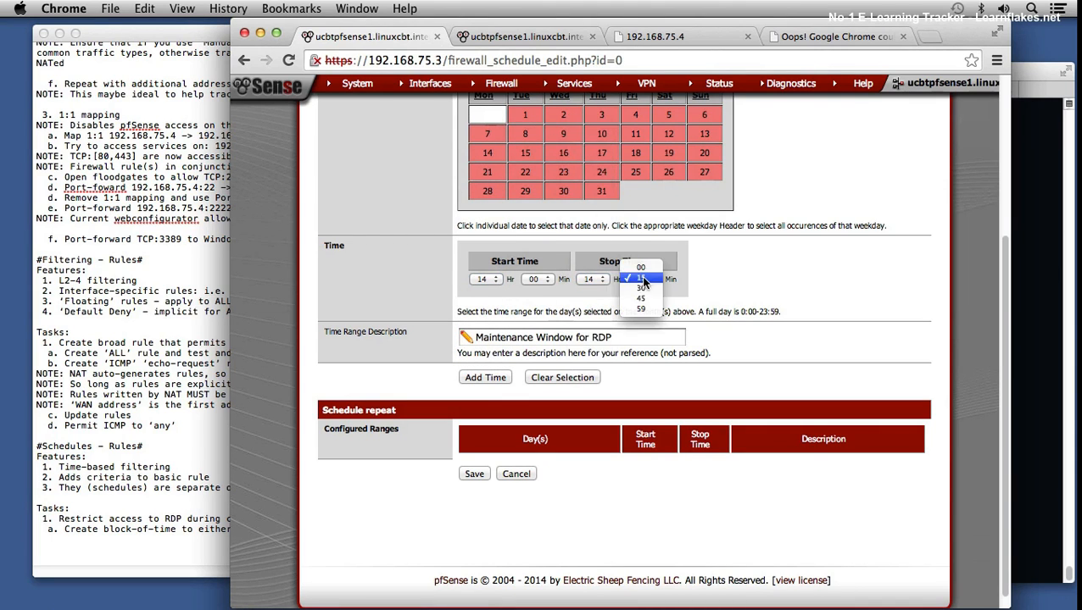
click(653, 289)
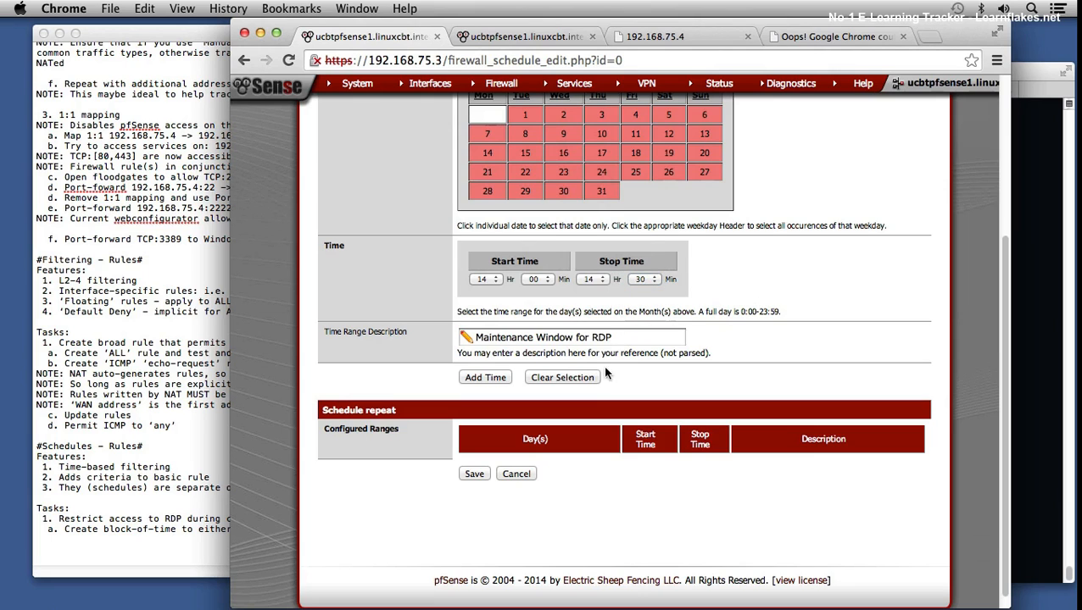
click(480, 378)
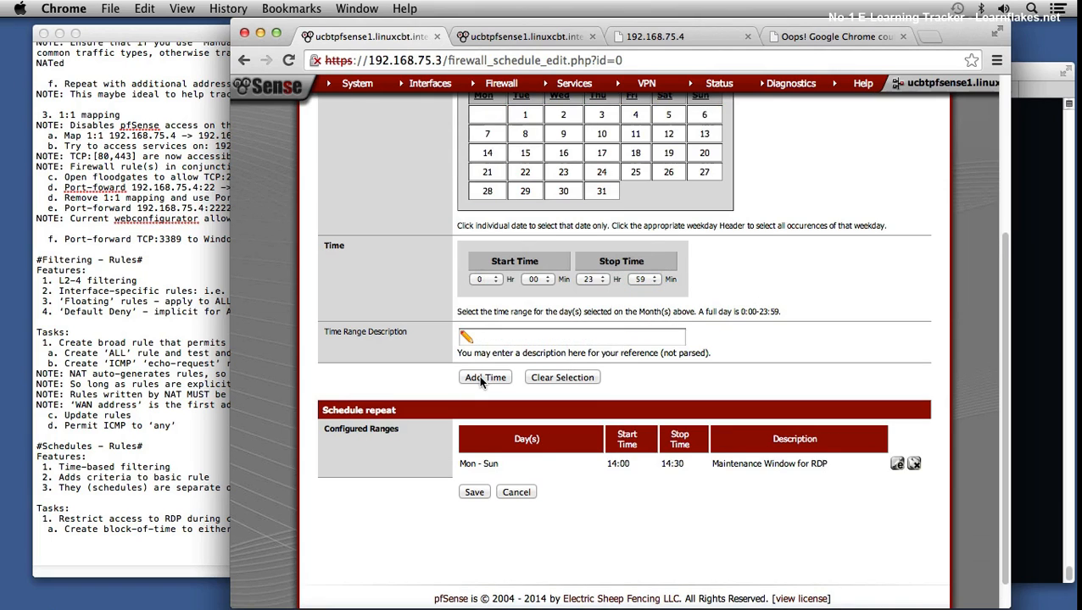
click(472, 497)
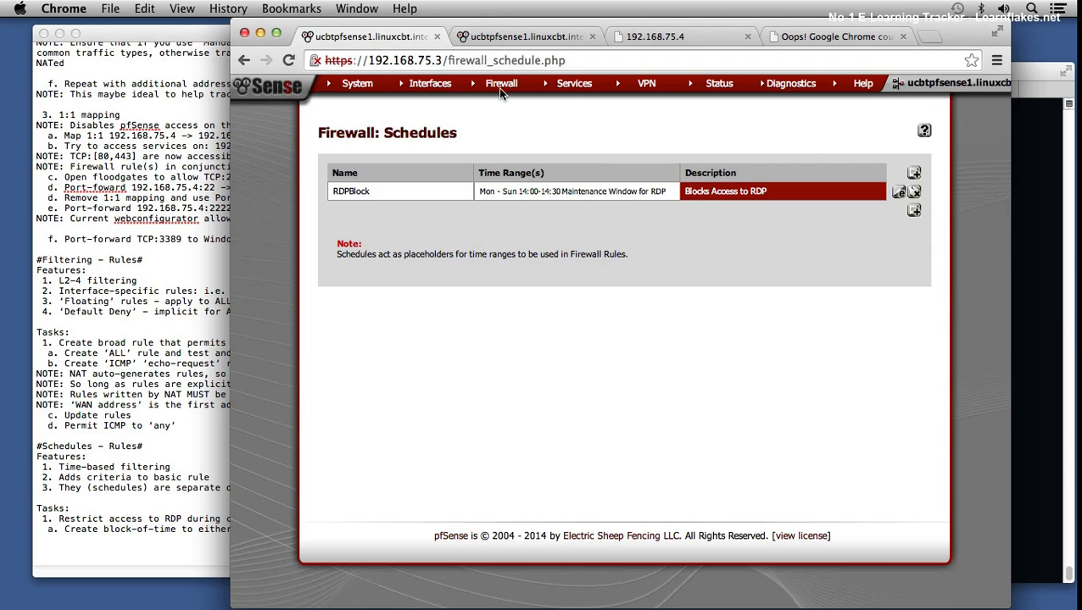
mouse_move(501, 85)
click(485, 133)
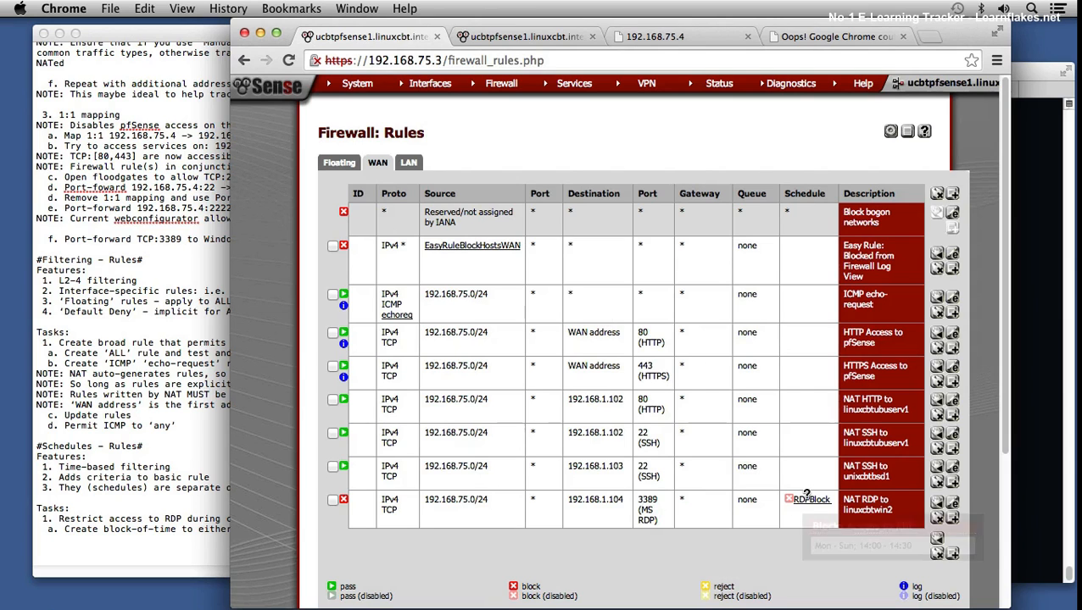
Switch to Terminal, cancel the hanging telnet attempt, and retry "telnet 192.168.1.104 3389" twice with the new schedule window
click(1040, 320)
key(ctrl+c)
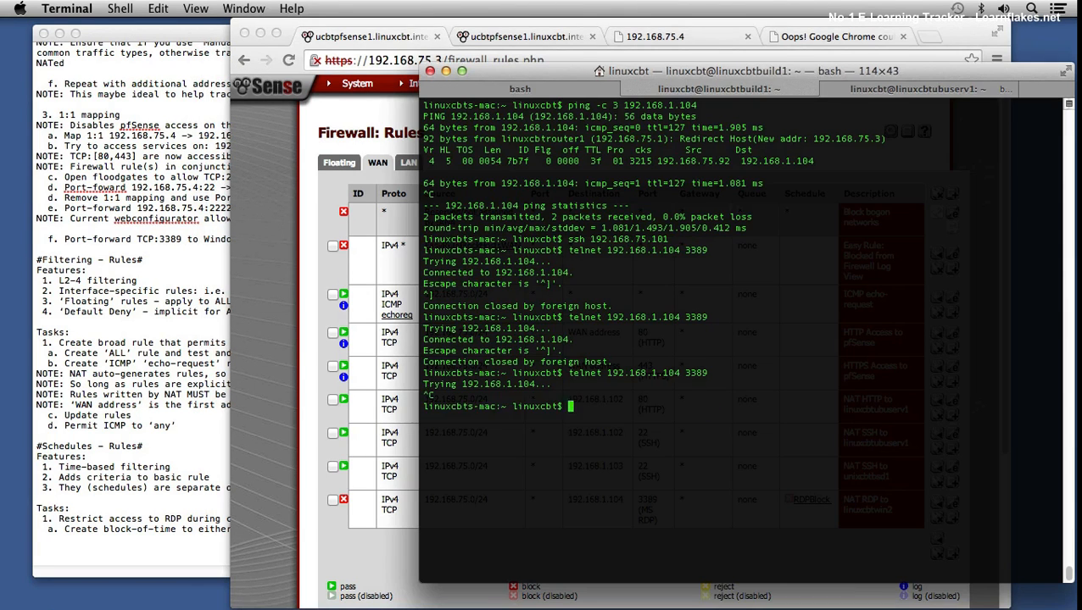
key(Up)
key(Return)
key(ctrl+c)
key(Up)
key(Return)
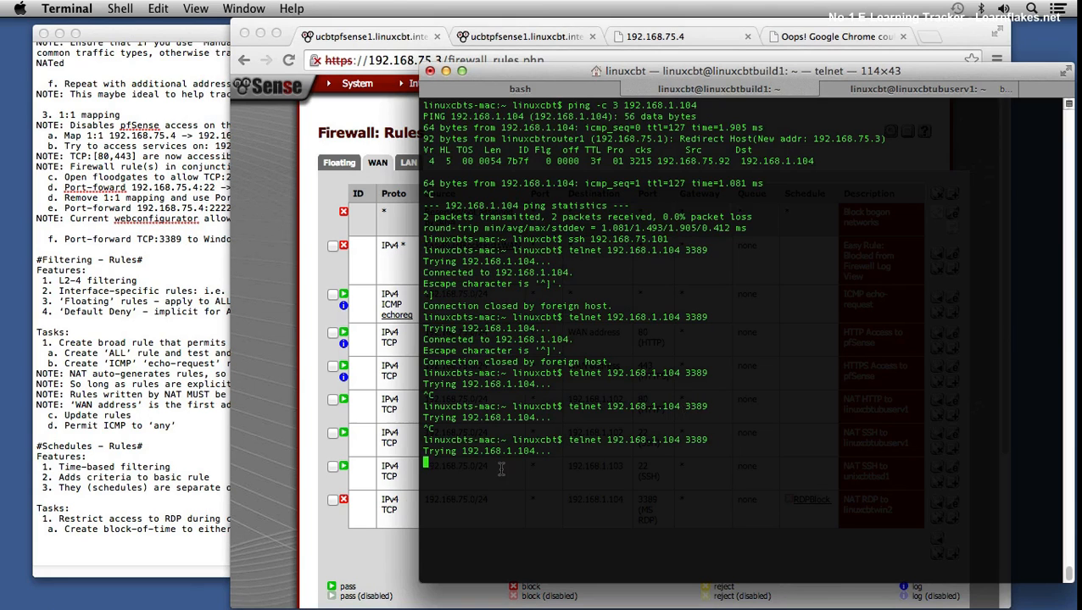
Switch back to Chrome, set the "NAT RDP to linuxcbtwin2" rule's action to Pass, and save the rule
click(347, 527)
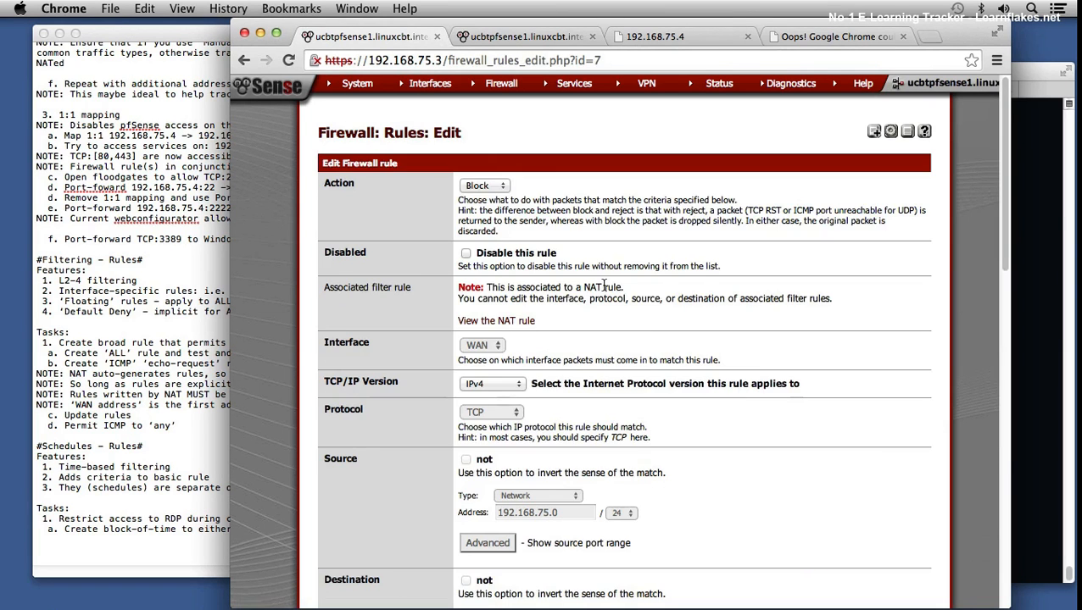
click(481, 184)
click(512, 183)
scroll(630, 243, down, 15)
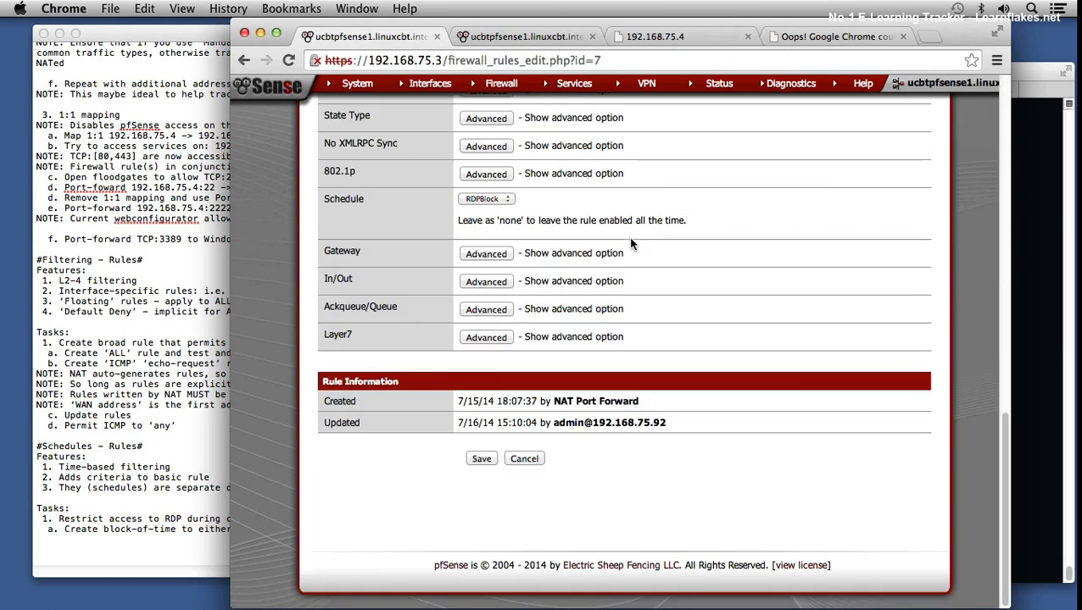
click(474, 458)
scroll(584, 461, down, 5)
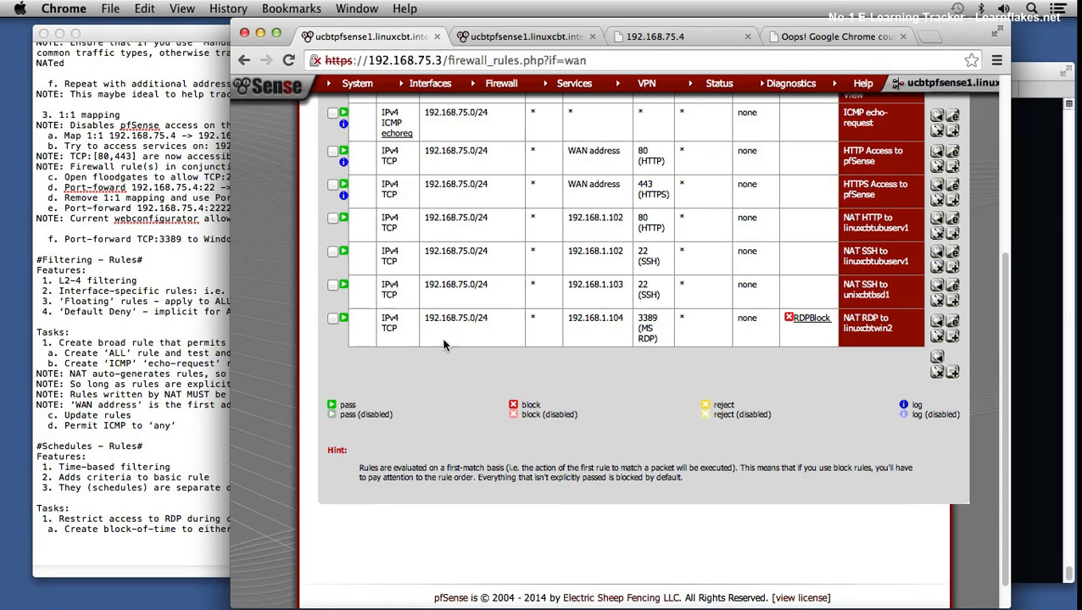
Switch to Terminal, cancel the hanging telnet attempt, and rerun "telnet 192.168.1.104 3389" once
click(1056, 309)
key(ctrl+c)
key(Up)
key(Return)
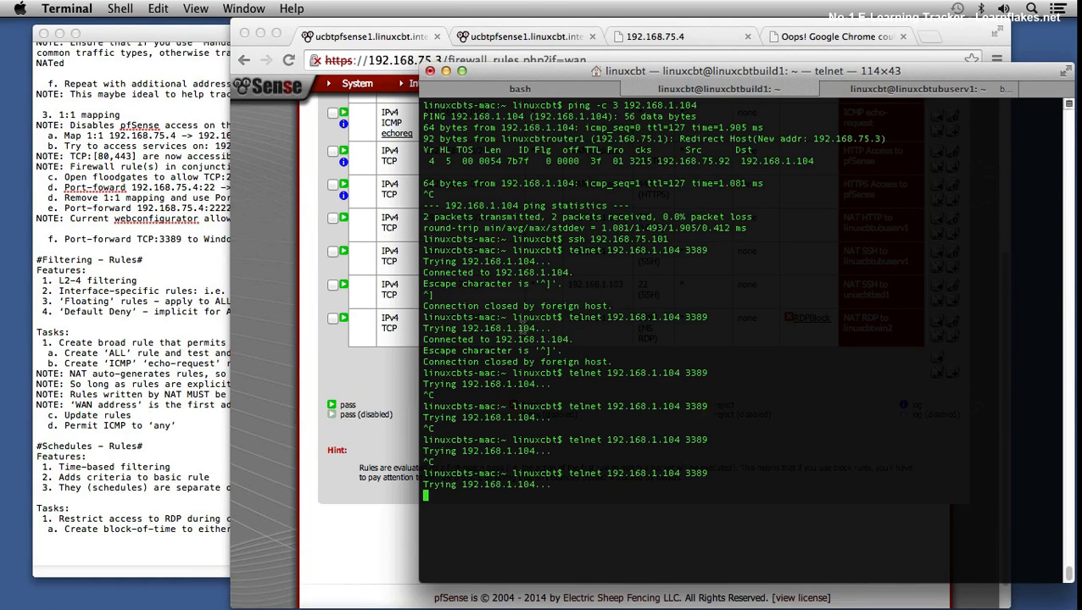
Switch to Chrome and apply the pending firewall rule changes on the WAN rules page
click(326, 343)
scroll(326, 343, up, 5)
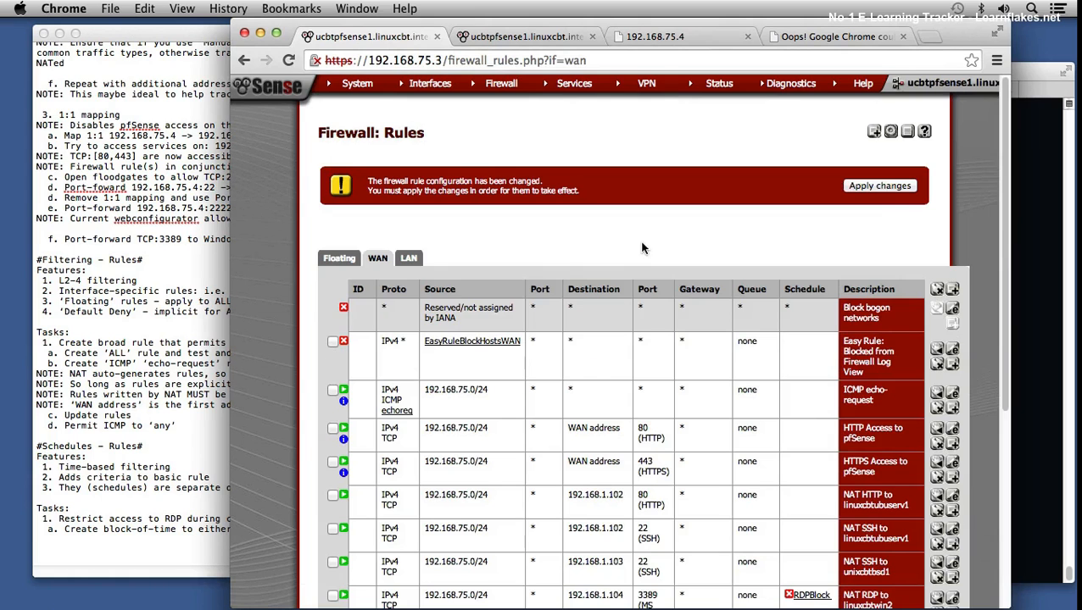
click(882, 187)
Switch to Terminal and retry "telnet 192.168.1.104 3389" three times against the applied rules, cancelling each attempt
click(1024, 198)
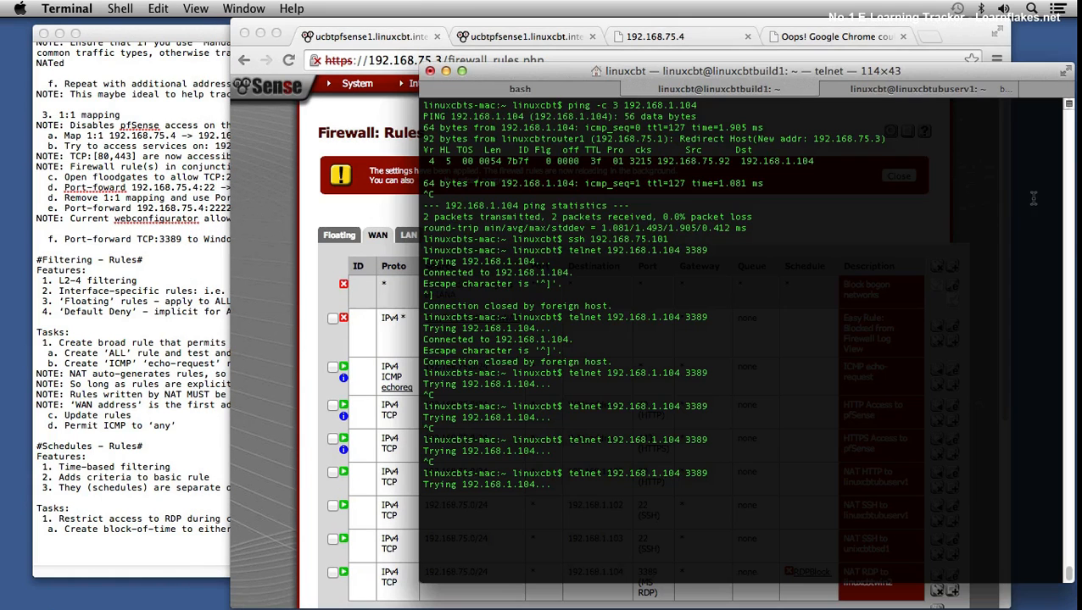
key(Up)
key(Return)
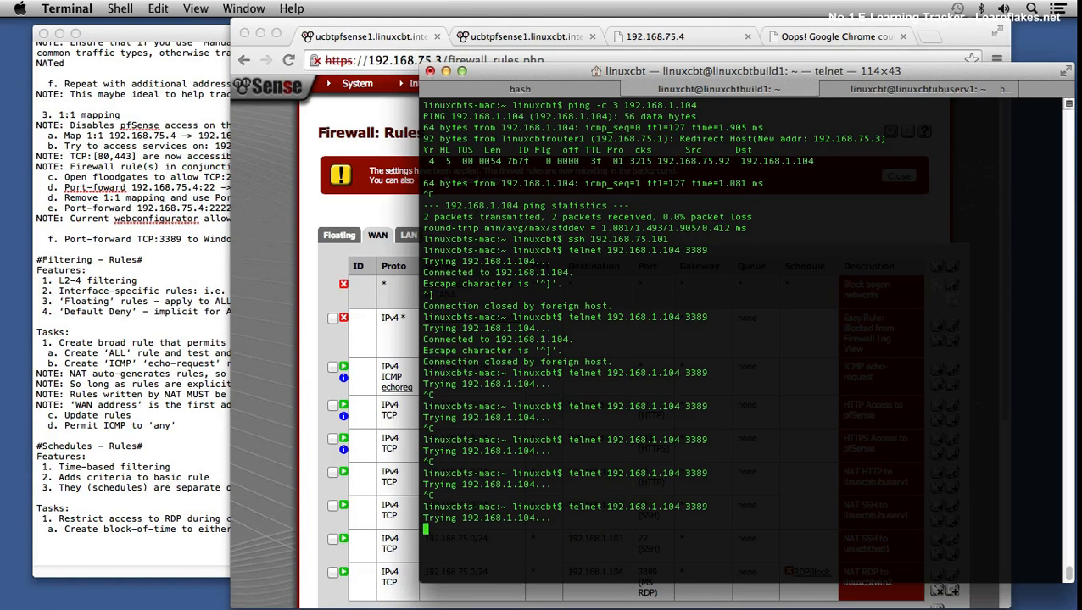
key(ctrl+c)
key(Up)
key(Return)
key(ctrl+c)
key(Up)
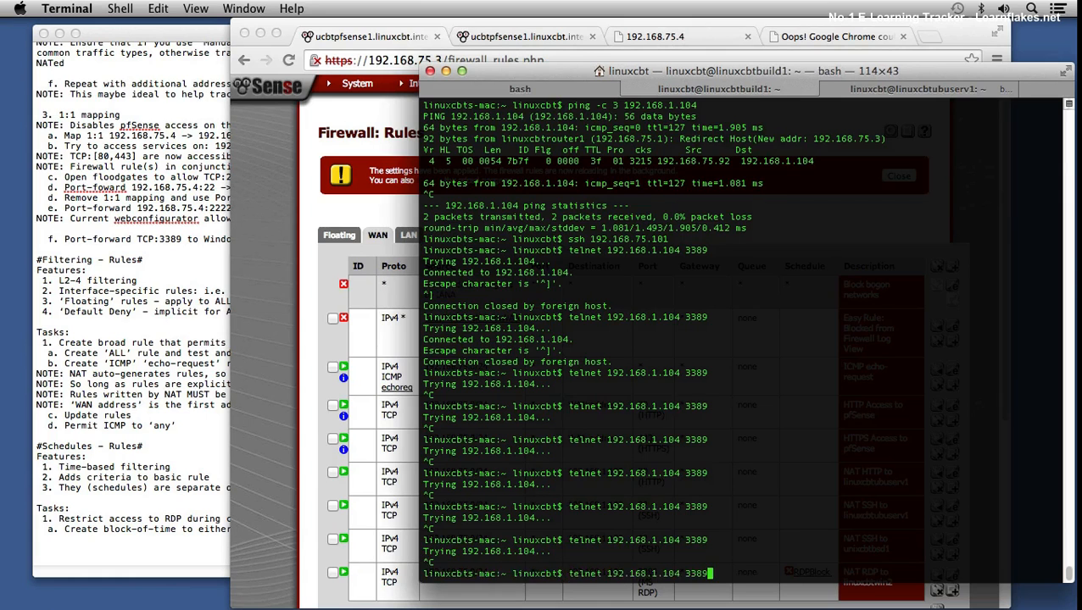
key(Return)
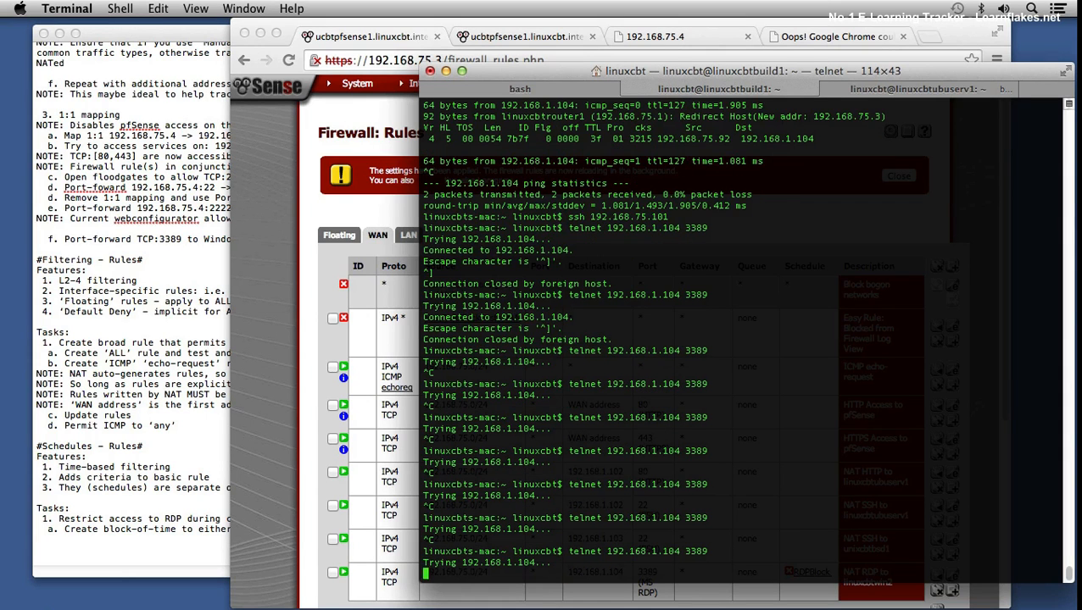
key(ctrl+c)
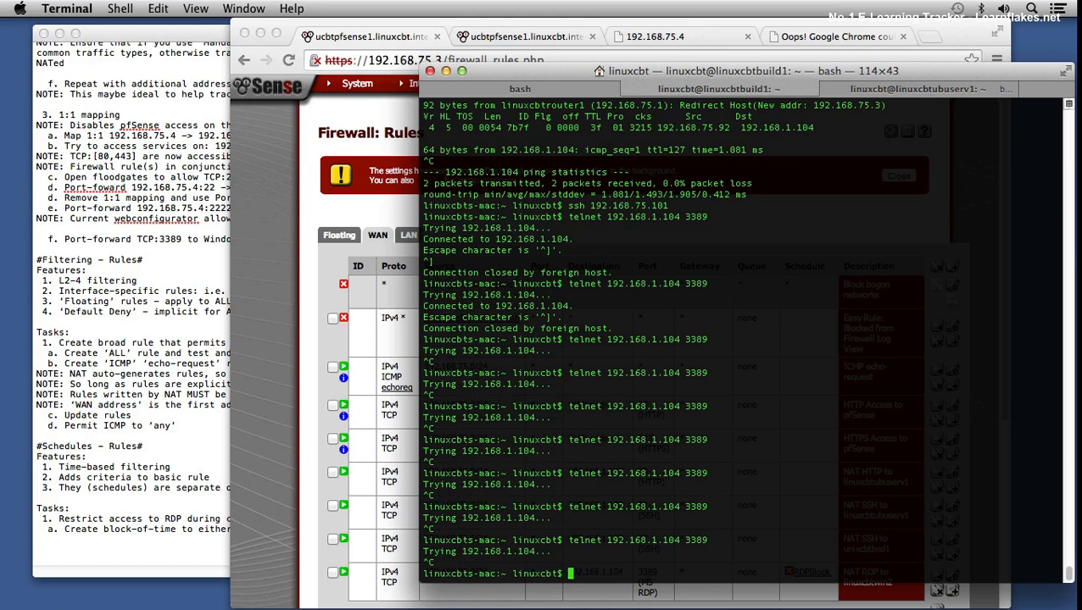
Switch to Chrome, delete the EasyRuleBlockHostsWAN rule from the WAN rules, apply the changes, and dismiss the notice
mouse_move(540, 609)
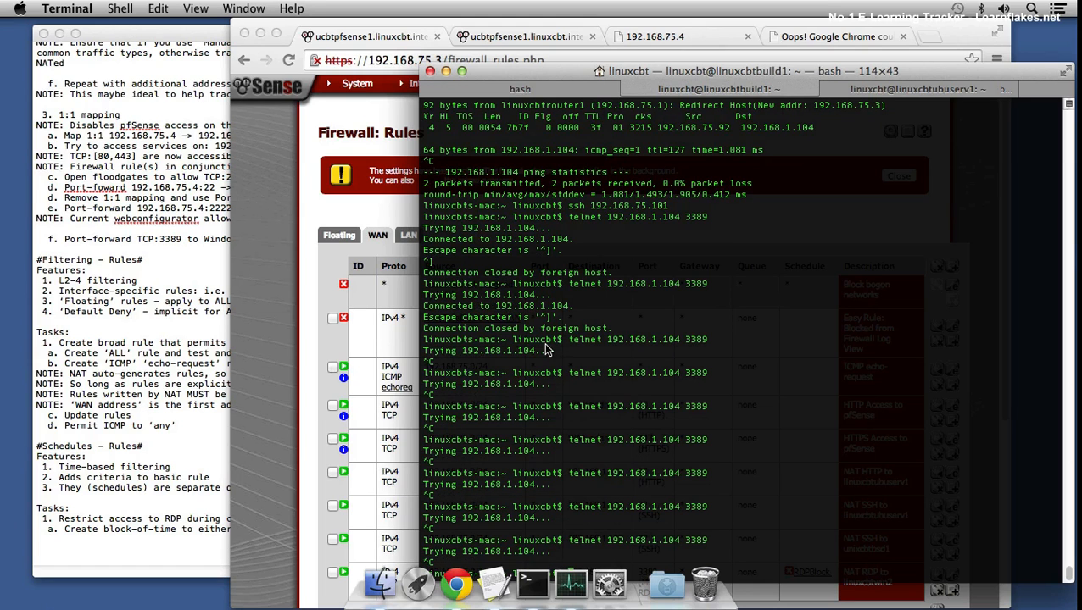
click(270, 395)
scroll(570, 388, down, 5)
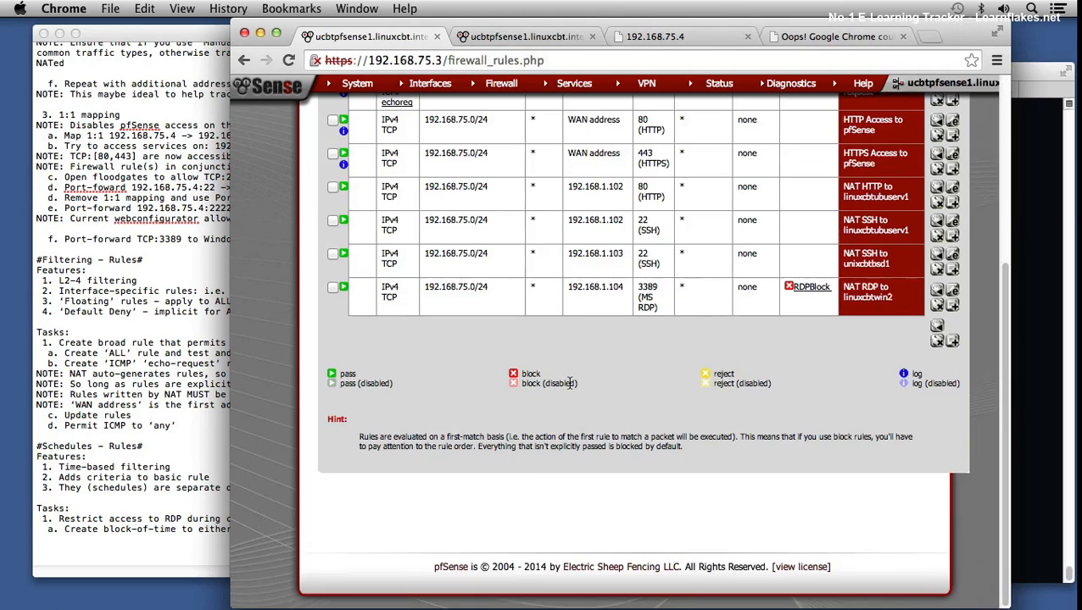
scroll(569, 388, up, 5)
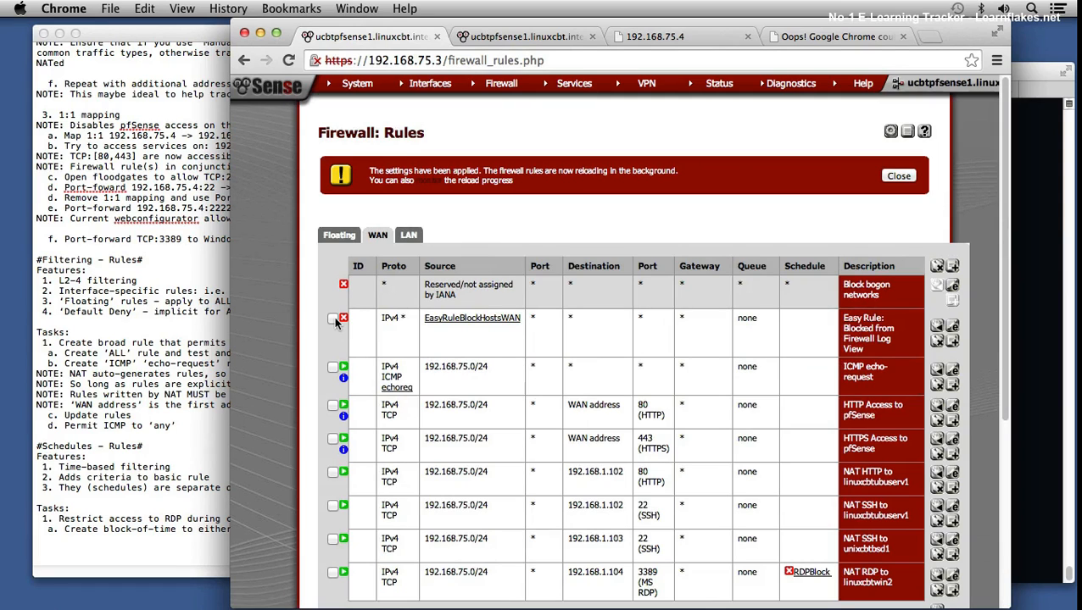
click(936, 341)
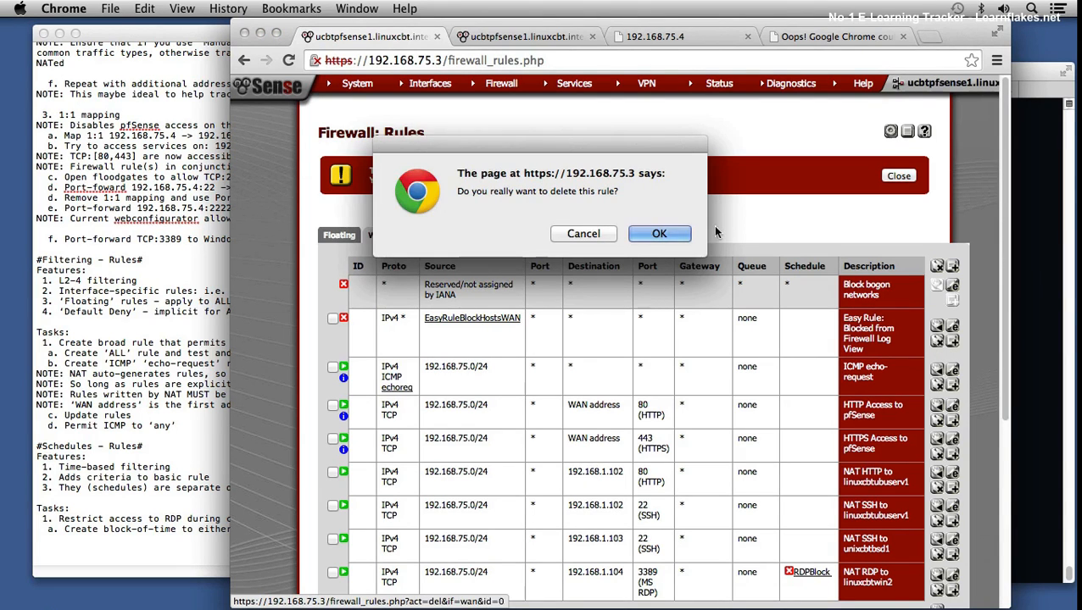
click(659, 234)
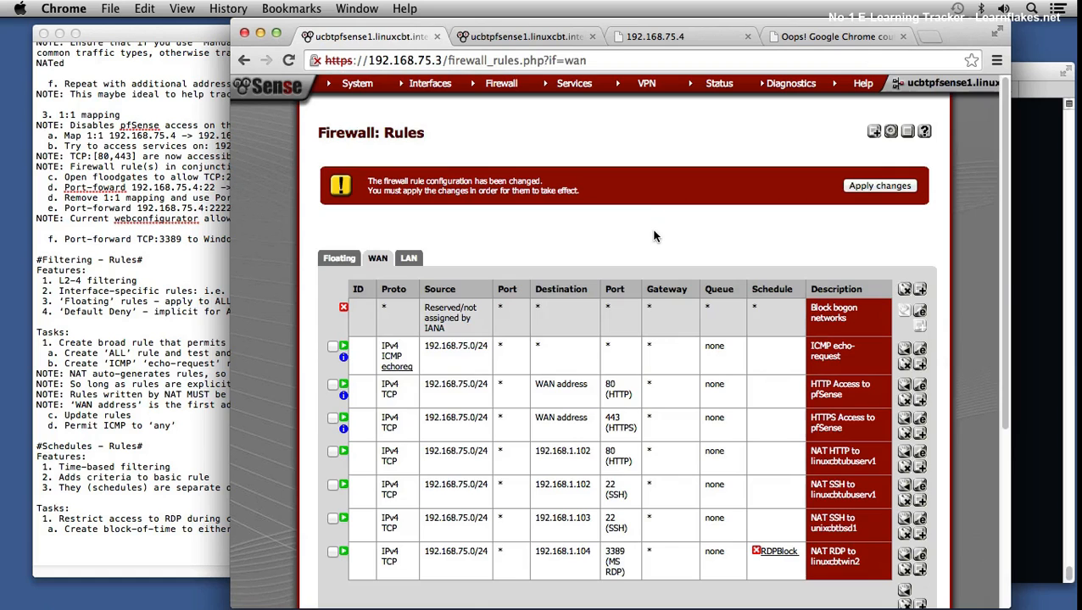
click(870, 187)
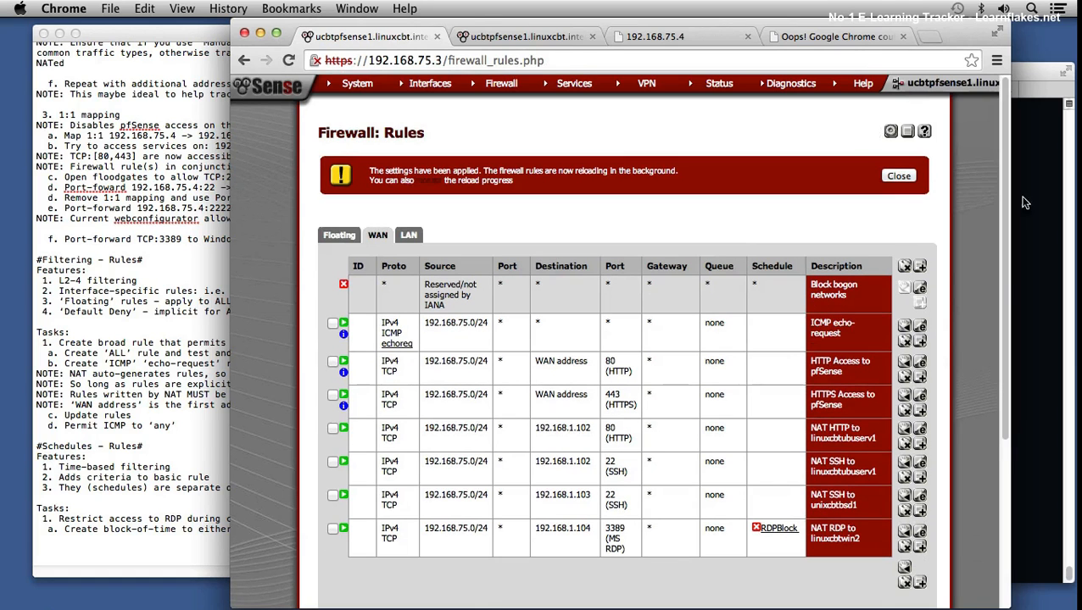
click(893, 178)
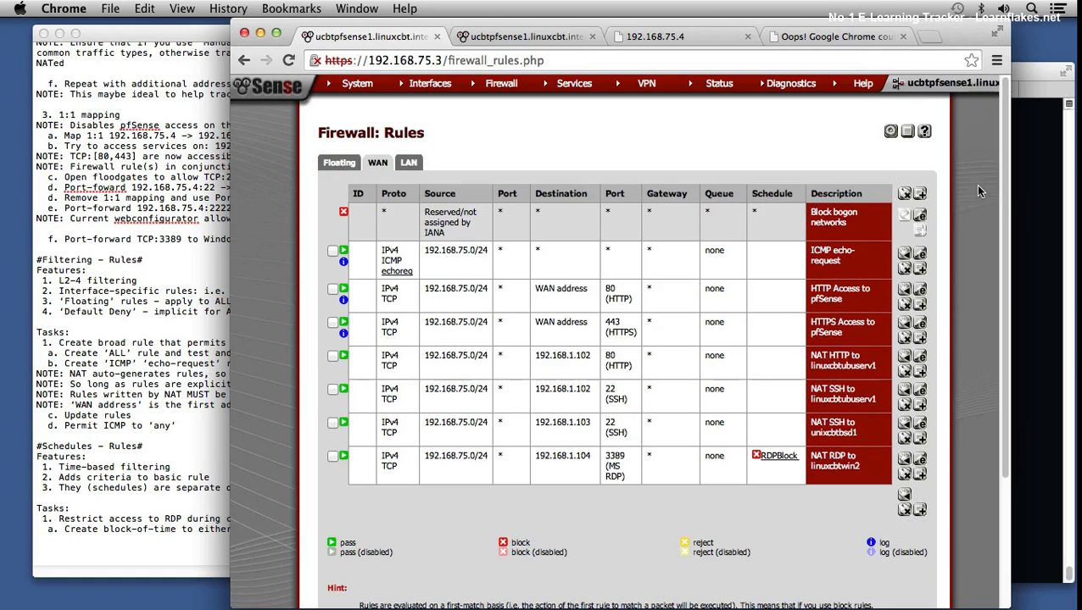
Switch to Terminal and test "telnet 192.168.1.104 3389" three times without the Easy Rule block, cancelling each attempt
click(1017, 204)
key(Up)
key(Return)
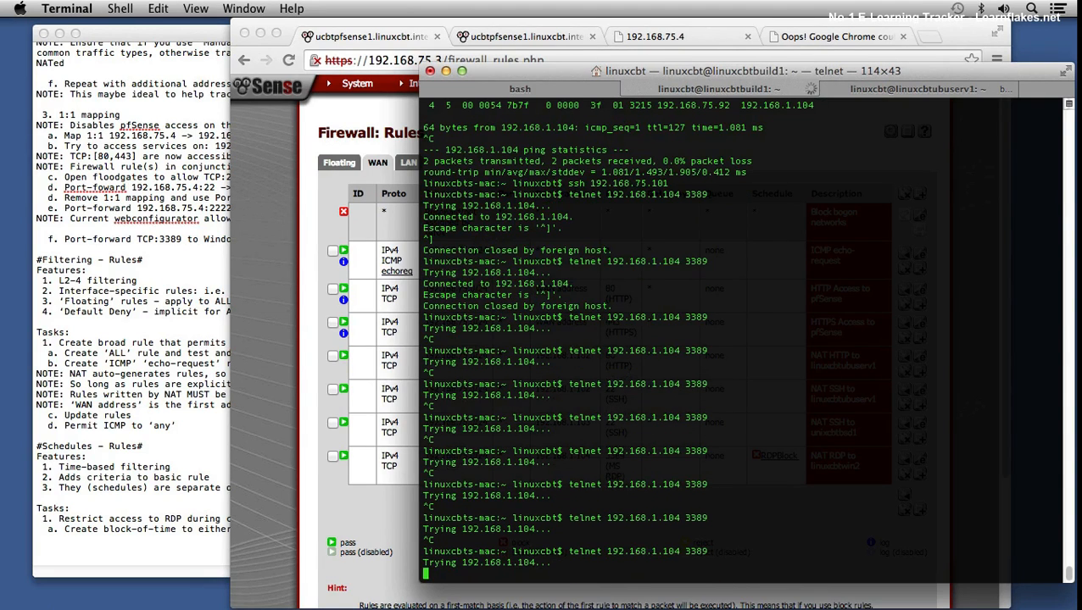
key(ctrl+c)
key(Up)
key(Return)
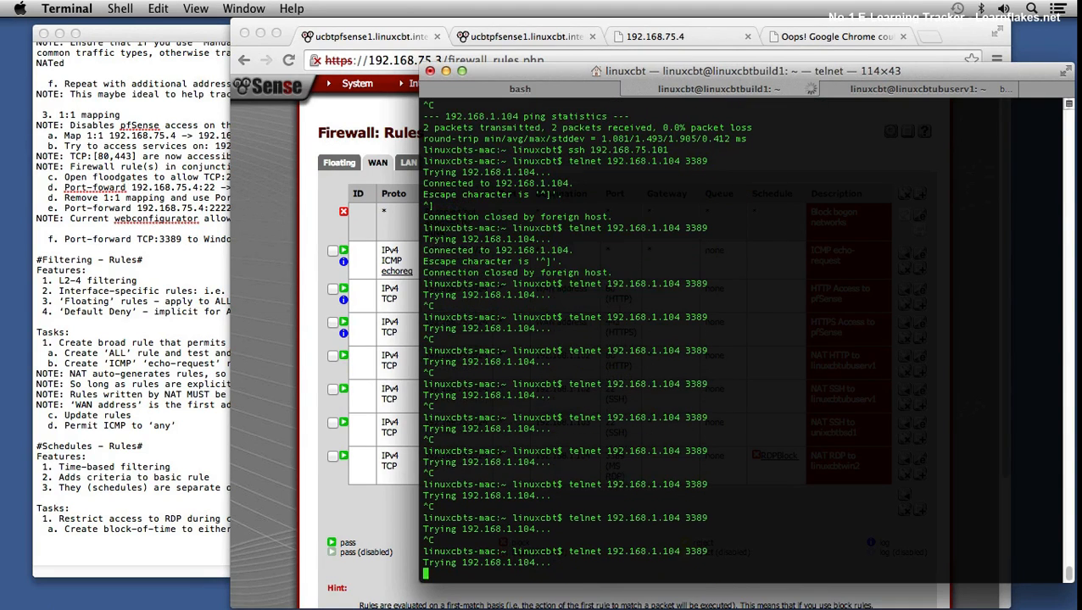
key(ctrl+c)
key(Up)
key(Return)
key(ctrl+c)
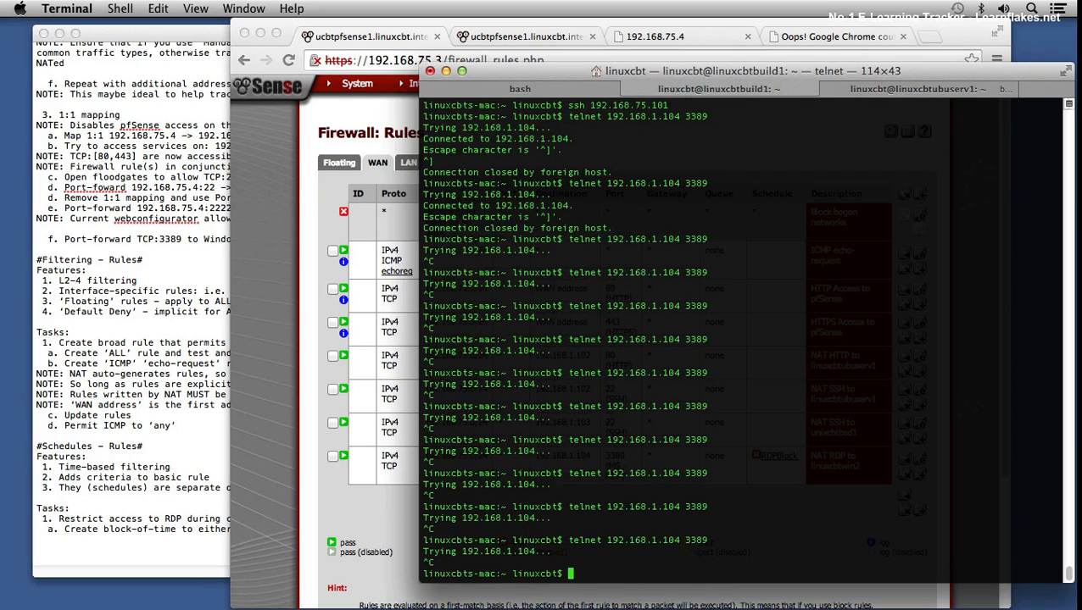
Test RDP through the WAN-side address by running "telnet 192.168.75.4 3389"
text(telnet 192.)
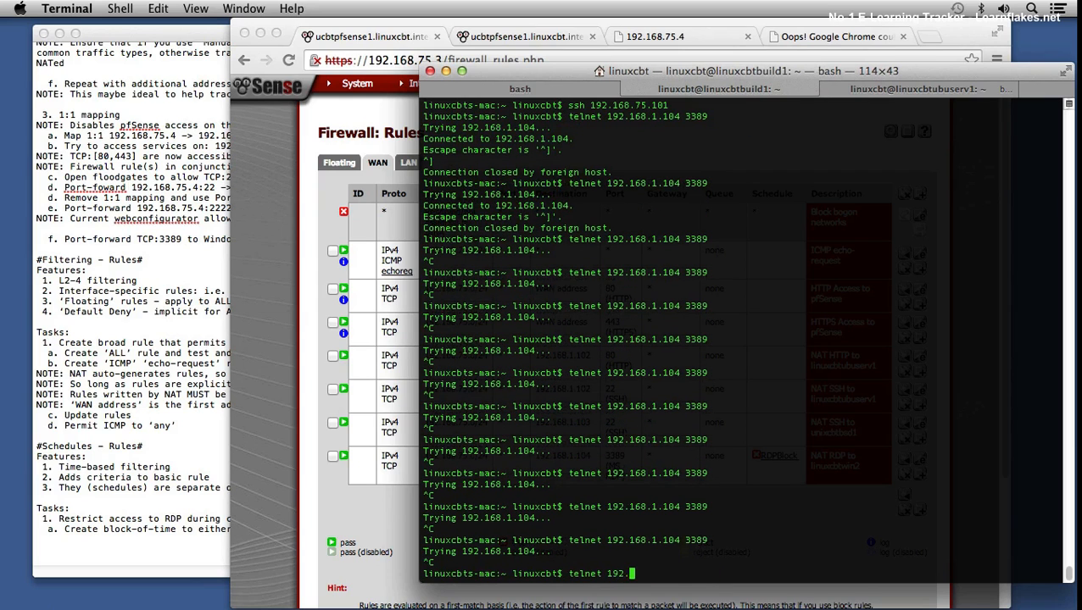
text(168.75.4 3389)
key(Return)
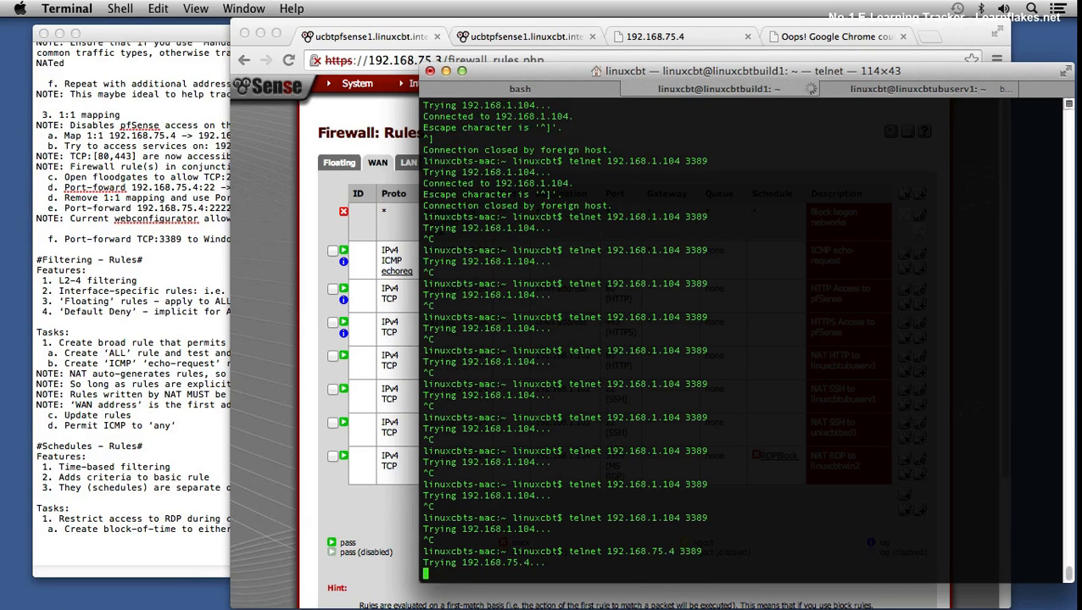
Check the NAT RDP rule's RDPBlock time range in Chrome, and rerun and cancel "telnet 192.168.75.4 3389" in Terminal
click(285, 373)
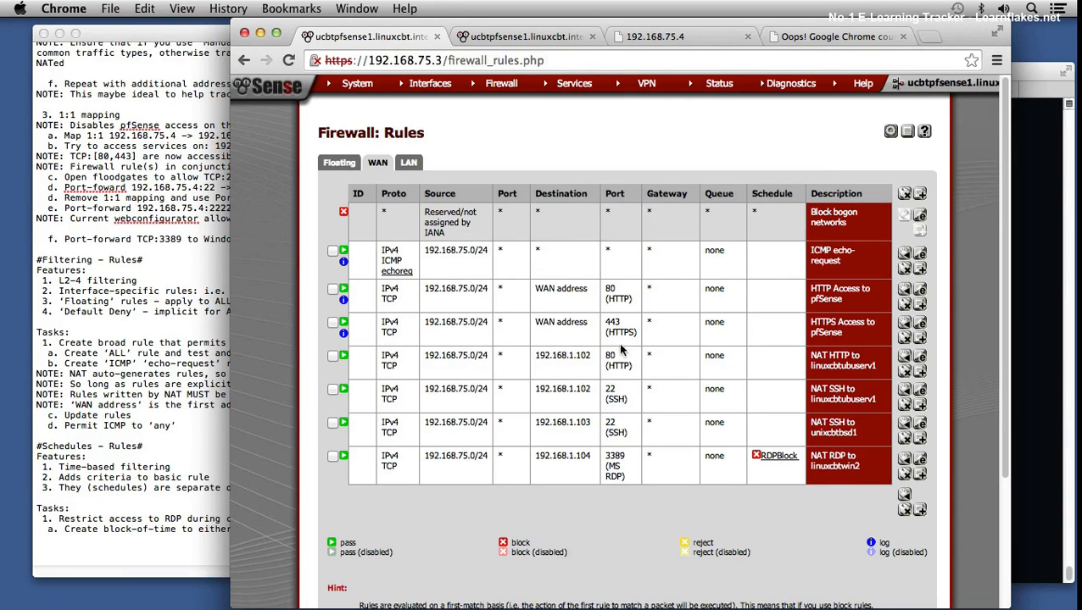
mouse_move(792, 459)
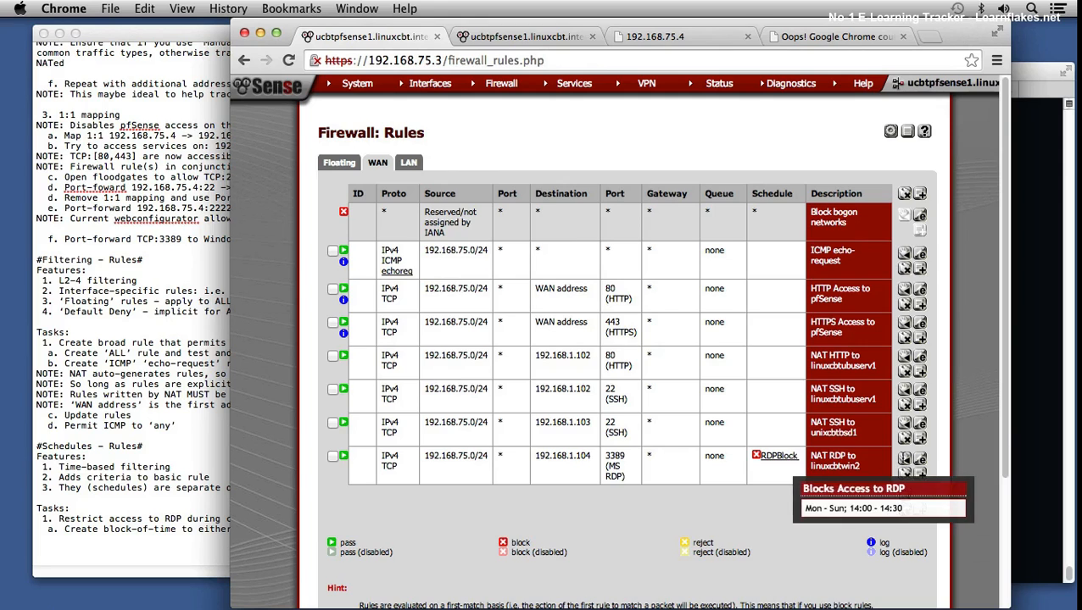
click(1022, 415)
key(ctrl+c)
key(Up)
key(Return)
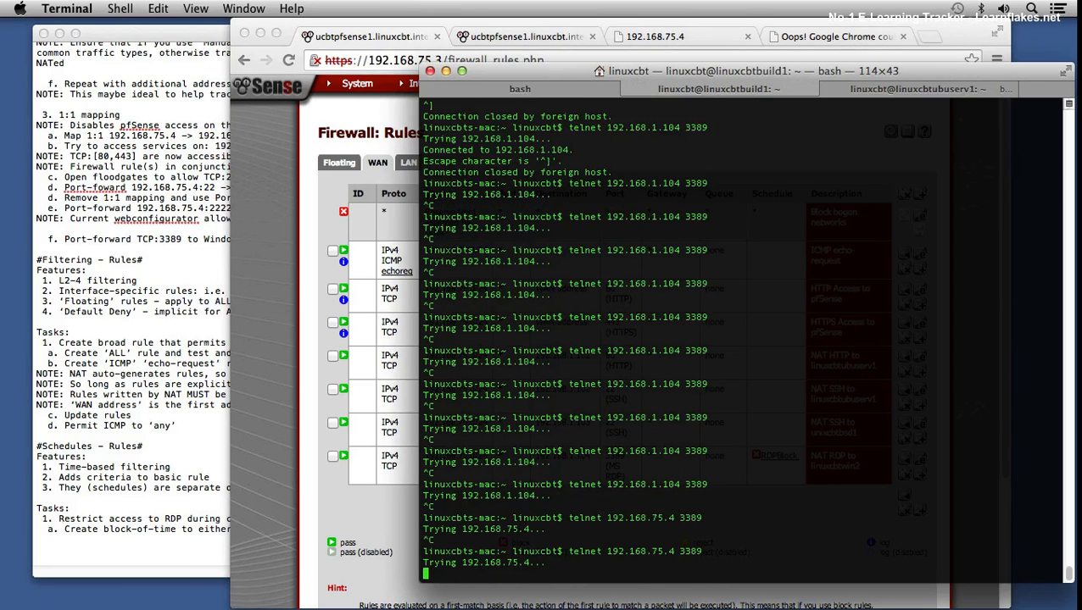
key(ctrl+c)
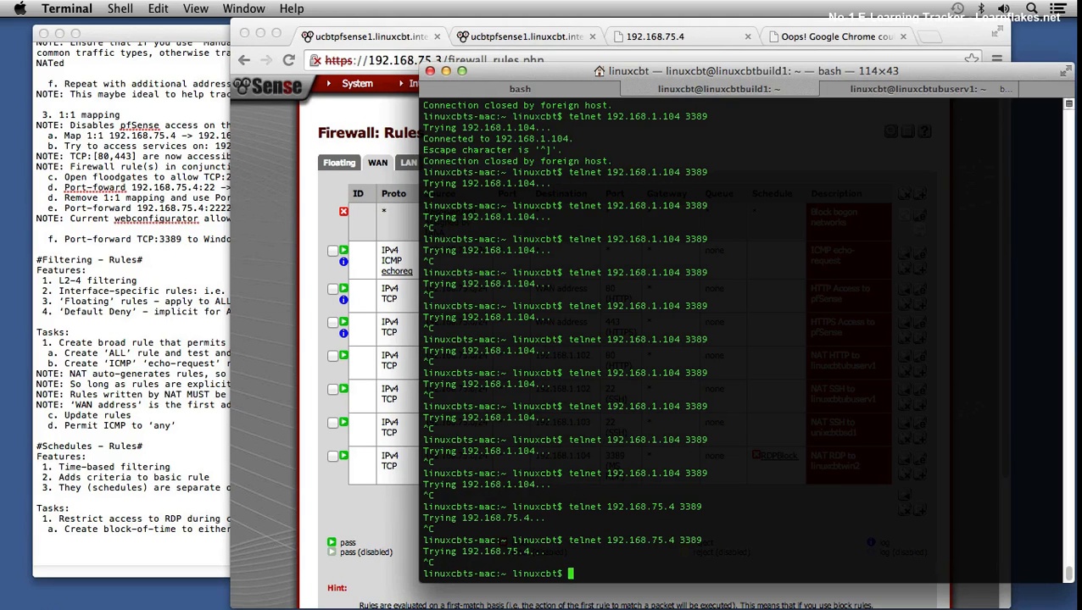
Switch to Chrome, change the stop hour of the RDPBlock schedule's Mon - Sun range to 16, and save the schedule
click(356, 502)
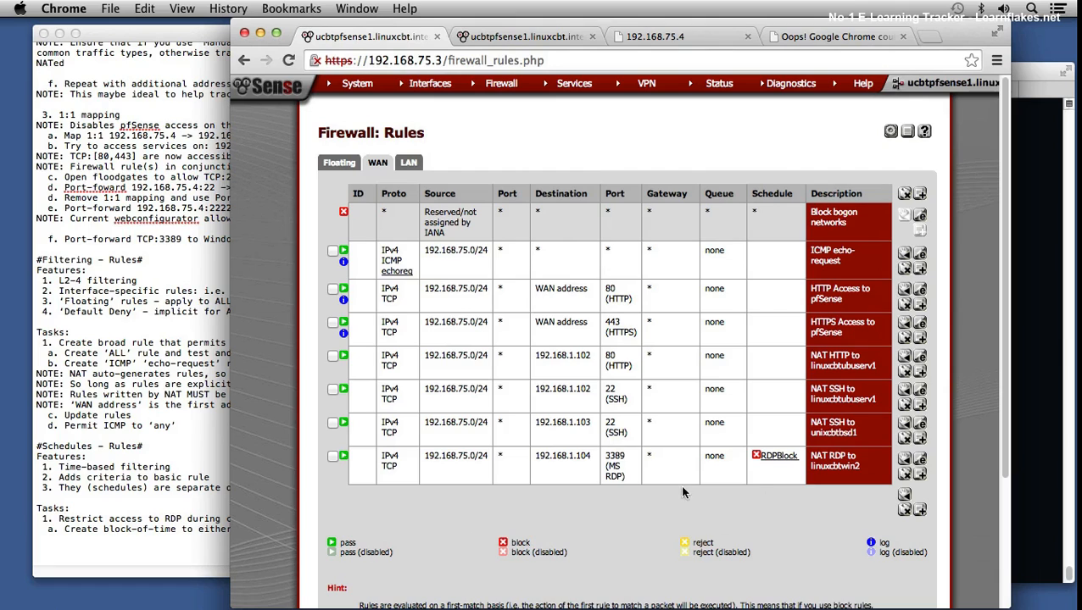
mouse_move(778, 456)
mouse_move(504, 91)
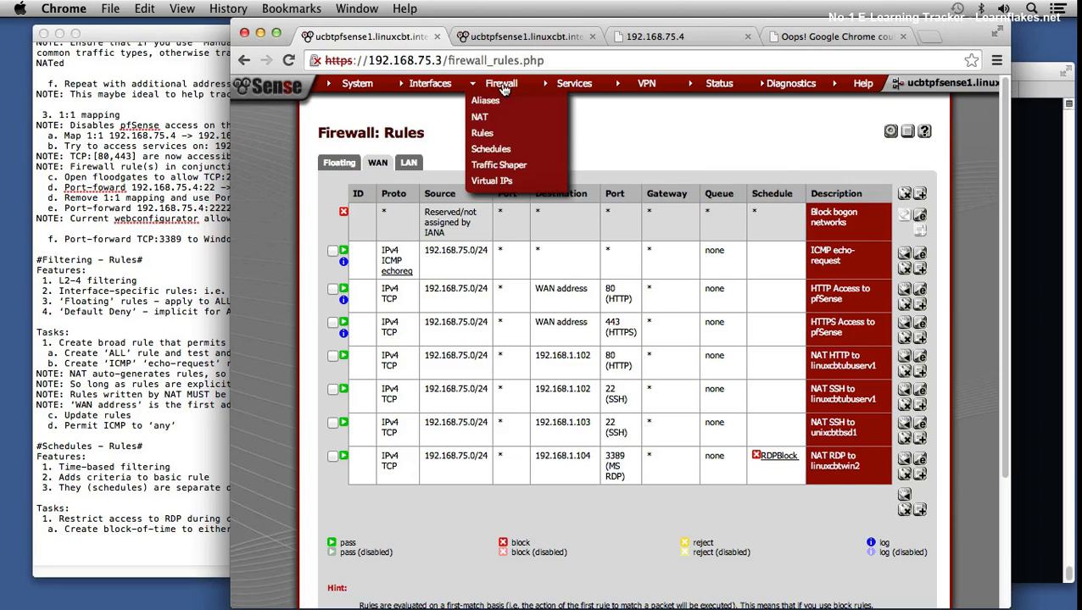
click(490, 149)
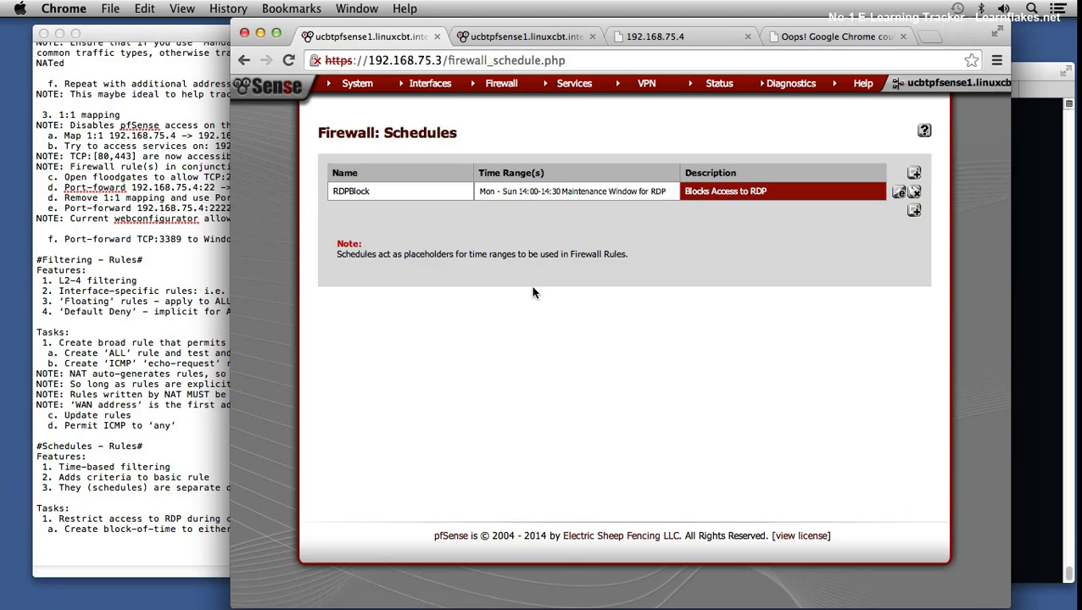
click(898, 192)
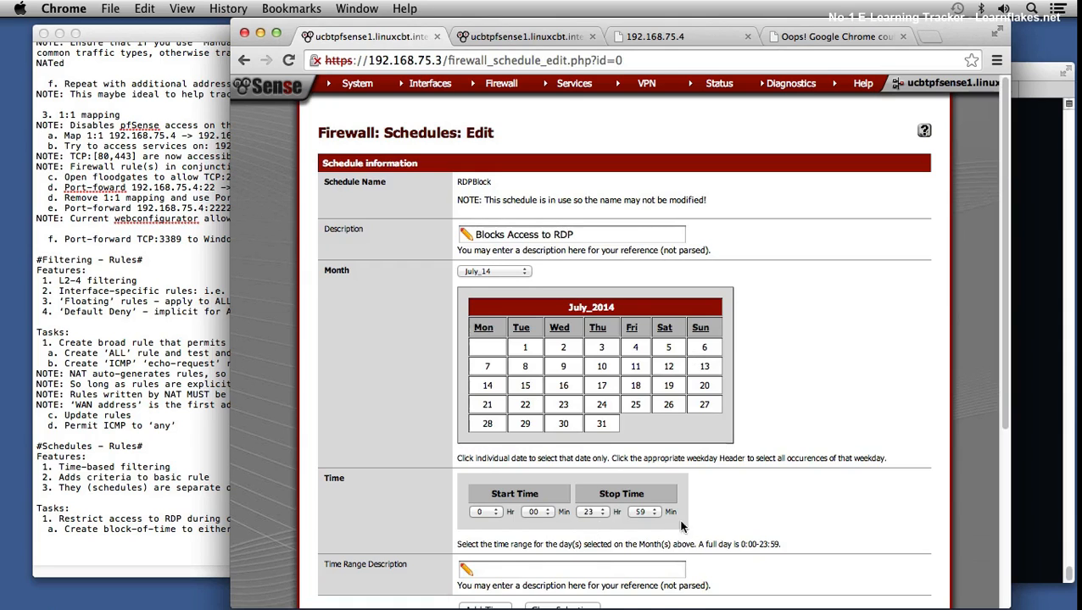
scroll(716, 523, down, 4)
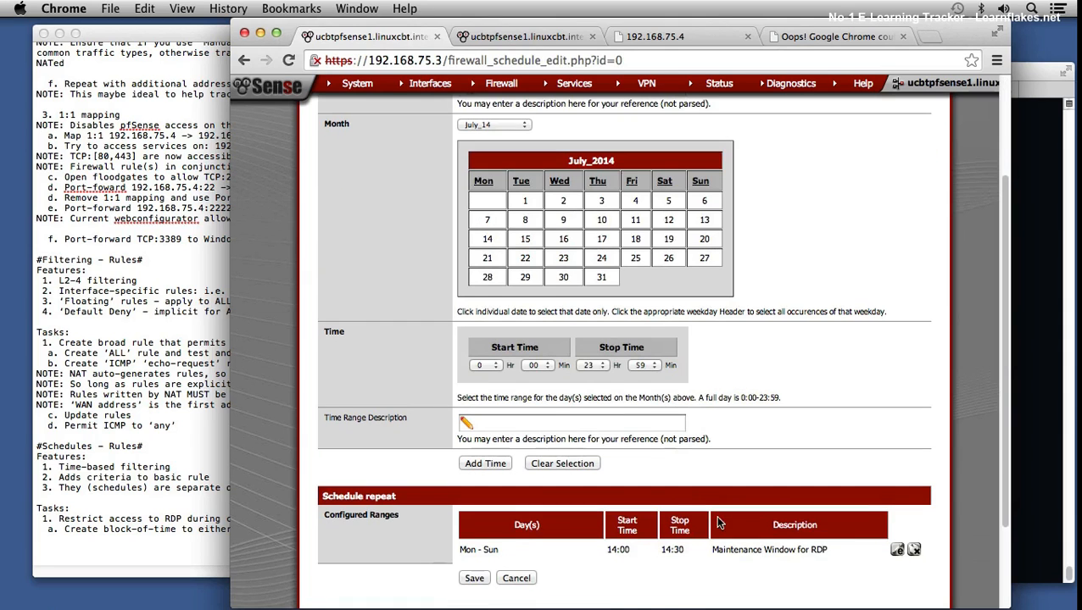
click(897, 550)
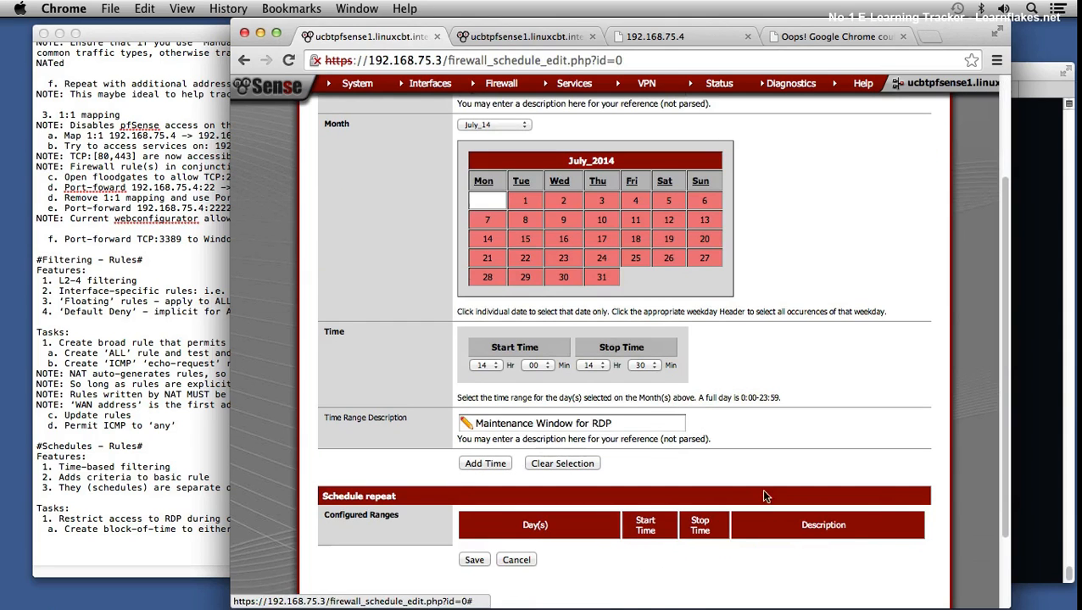
click(602, 367)
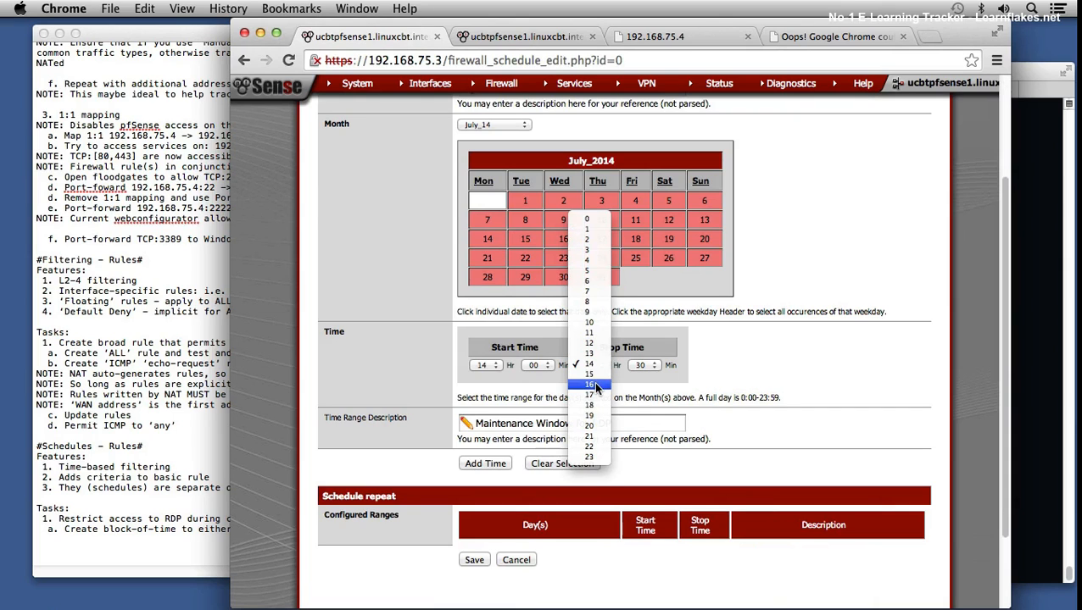
click(597, 385)
click(490, 465)
click(474, 579)
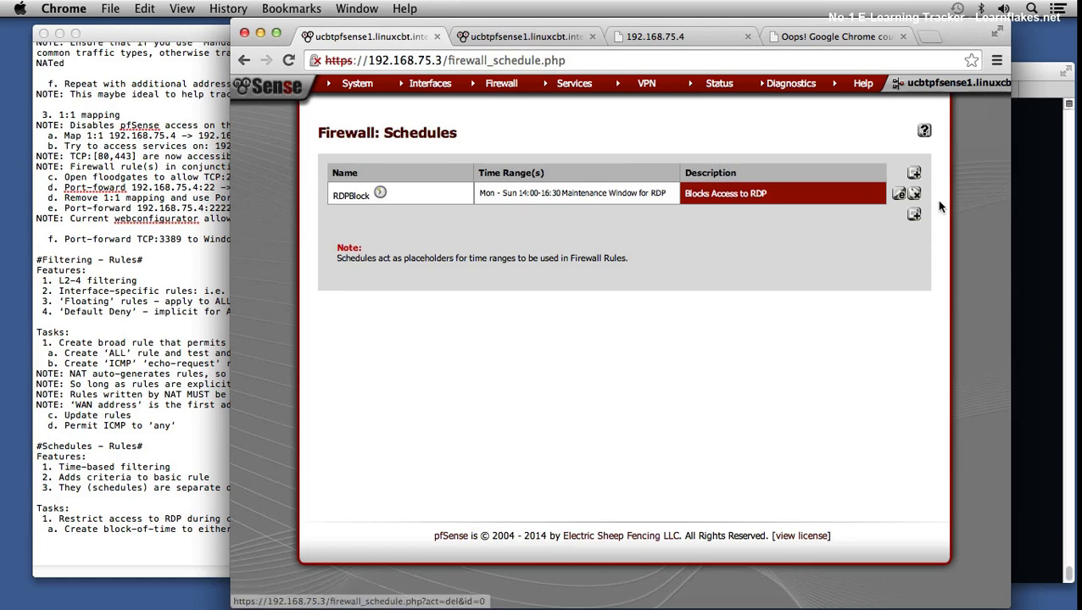
Switch to Terminal and rerun "telnet 192.168.75.4 3389" with the extended schedule window
click(1022, 217)
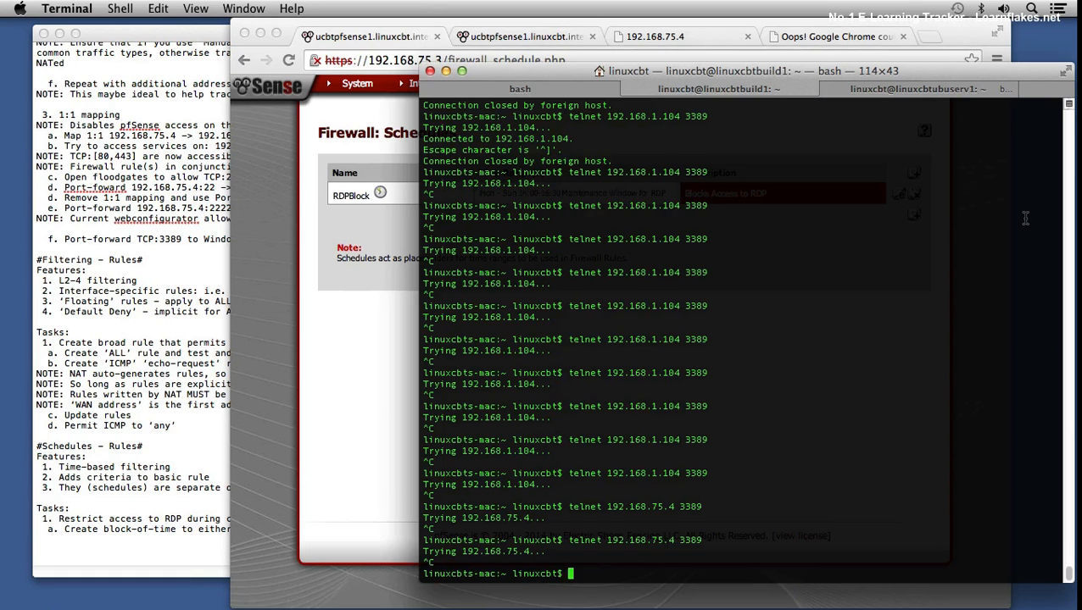
key(Up)
key(Return)
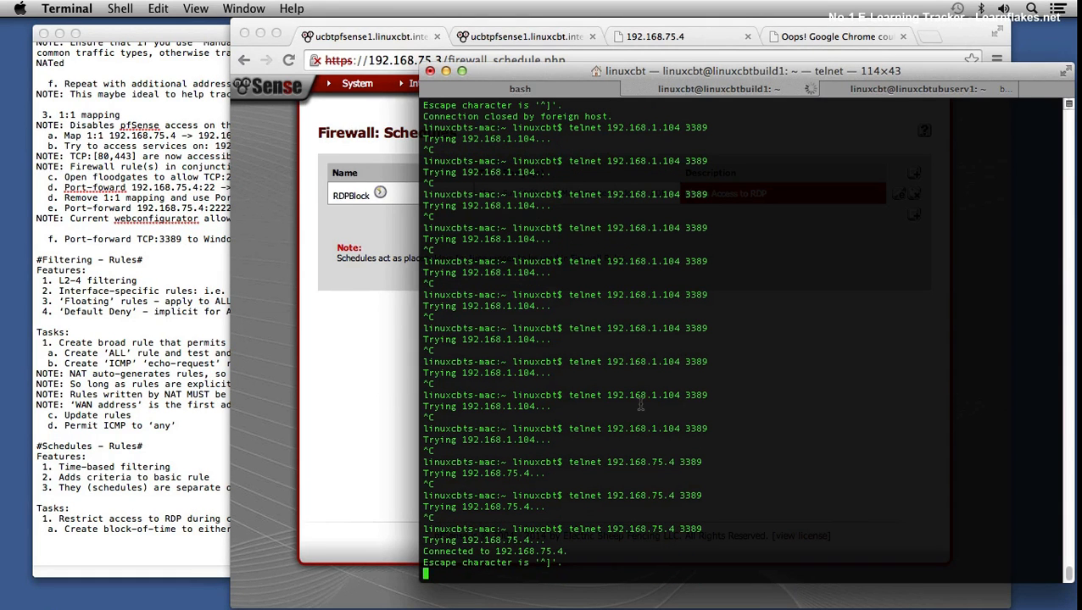
Switch to Chrome and open the WAN firewall rules to check RDPBlock's status on the NAT RDP rule
click(373, 322)
mouse_move(498, 86)
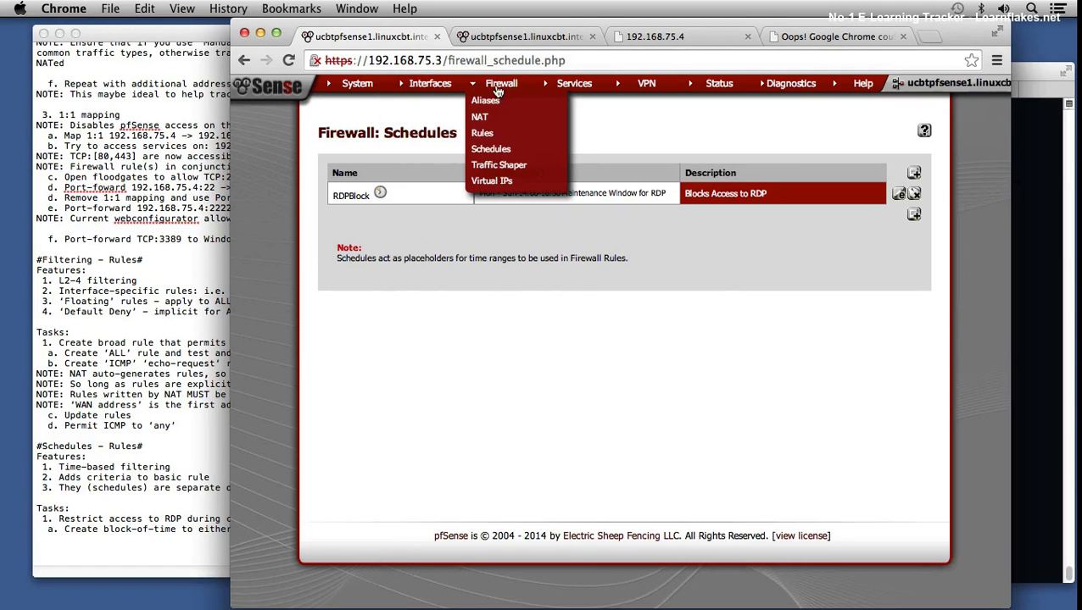
click(488, 135)
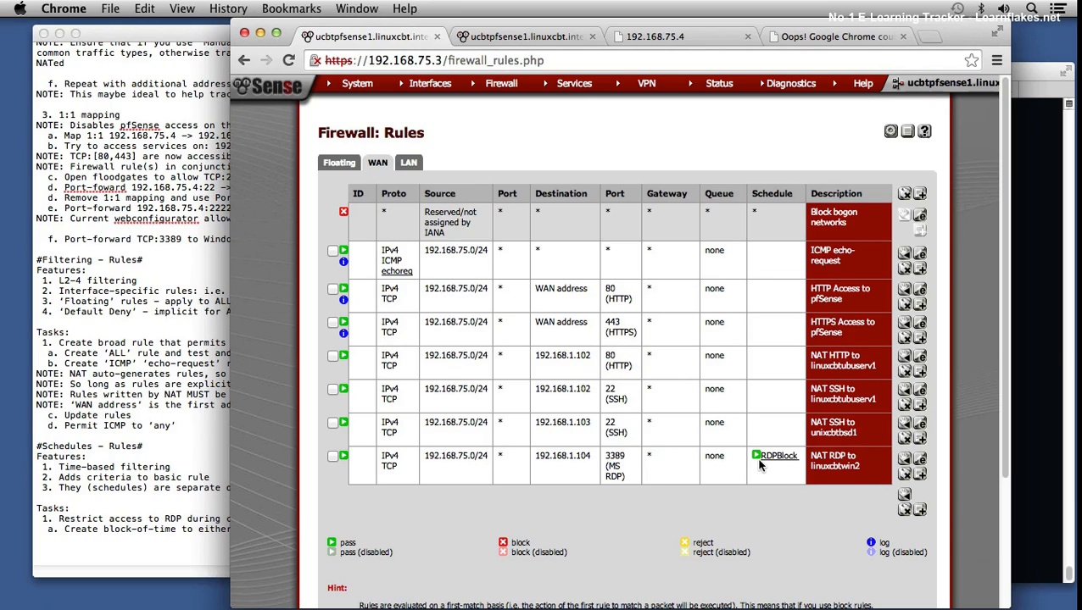
Set the stop hour of the RDPBlock schedule's Mon - Sun range to 14 and save the schedule
mouse_move(445, 93)
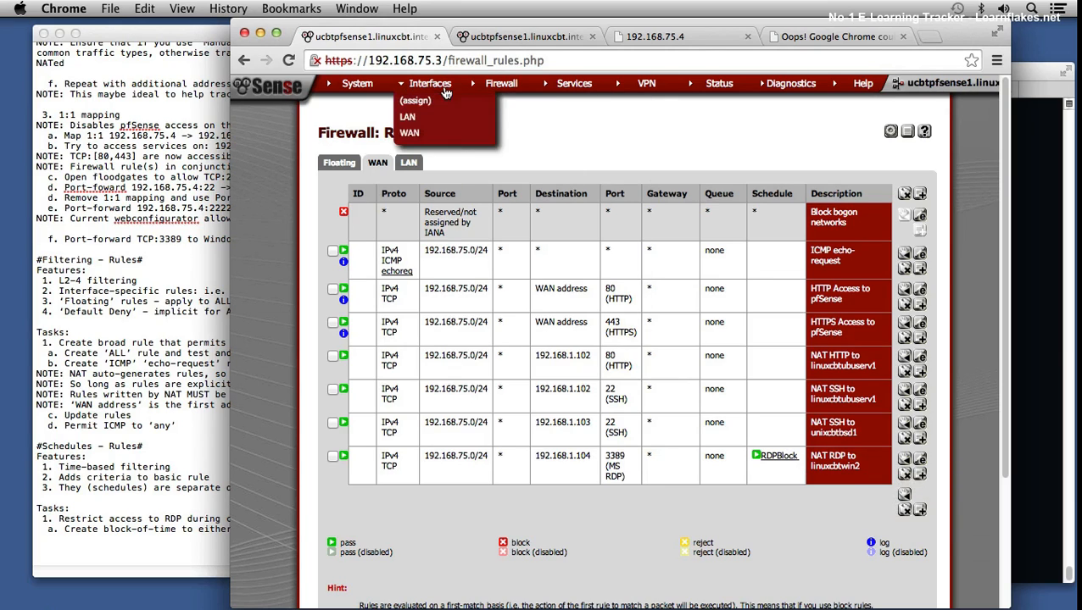
mouse_move(496, 90)
click(547, 148)
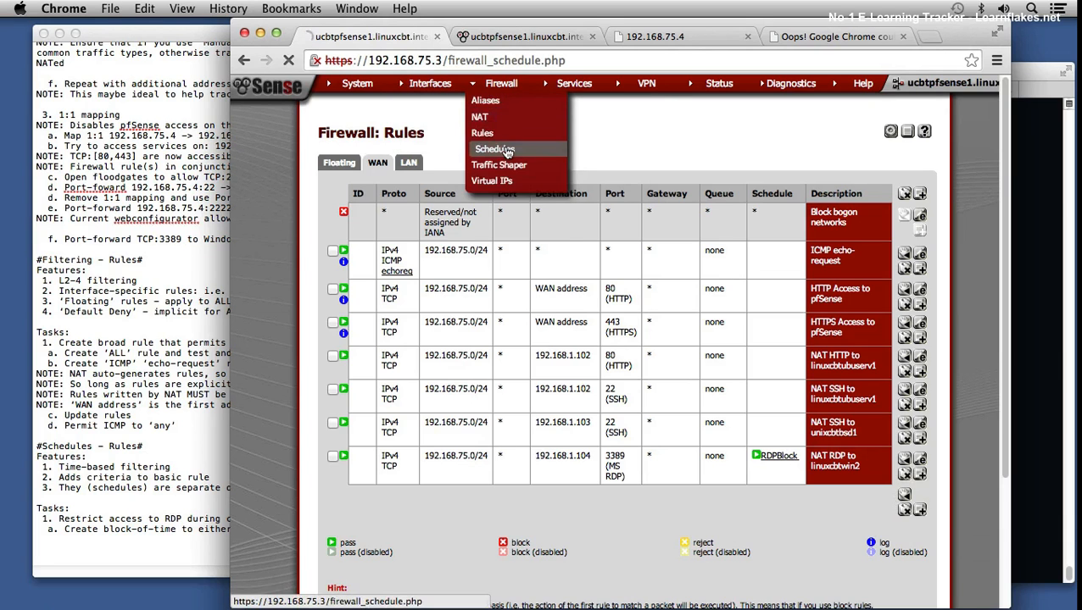
click(901, 195)
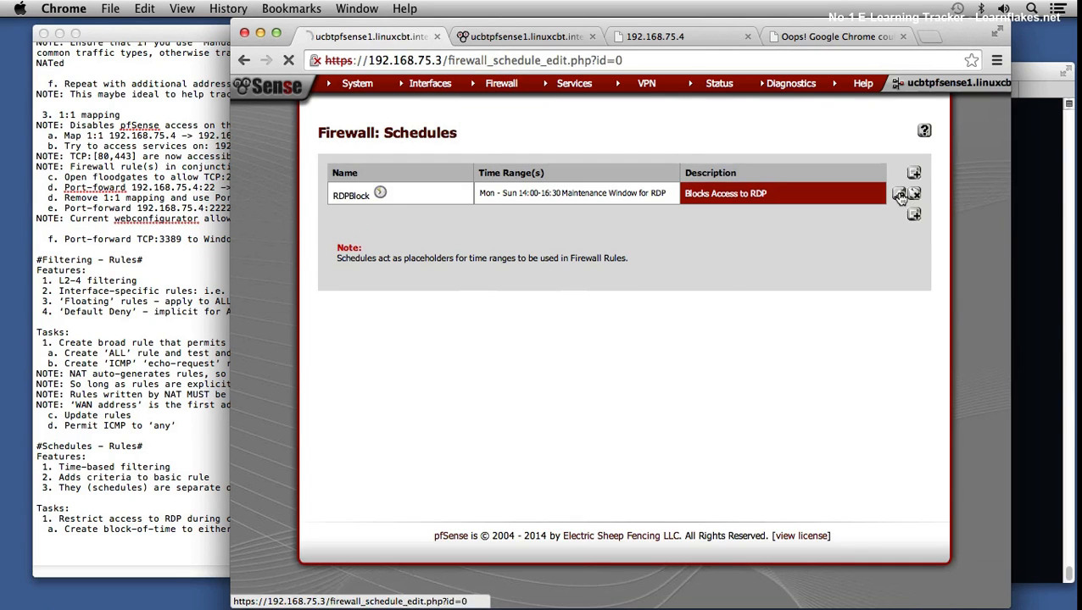
scroll(734, 408, down, 5)
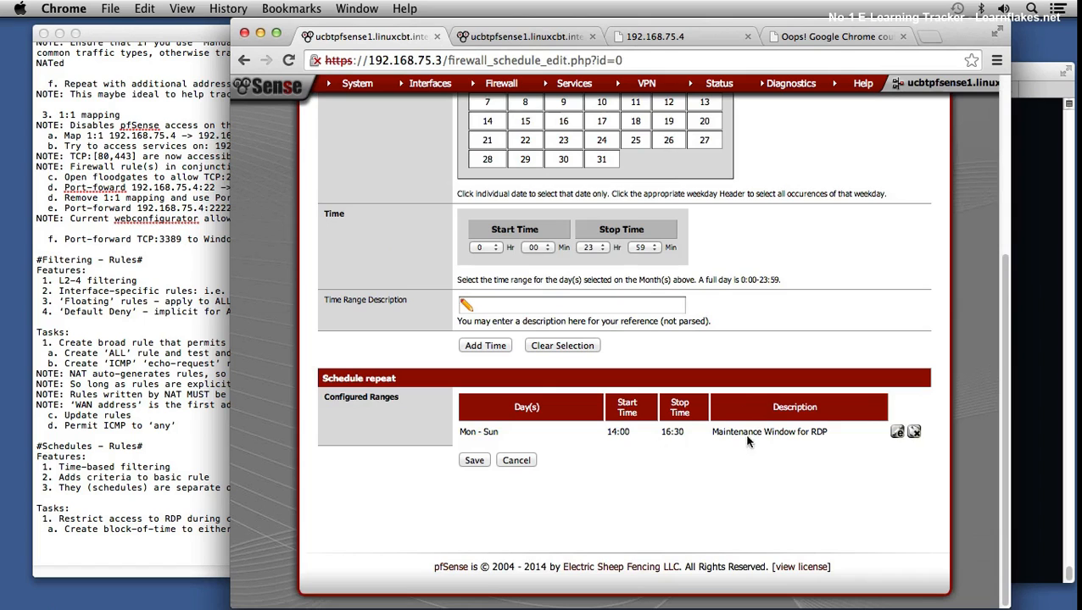
click(897, 433)
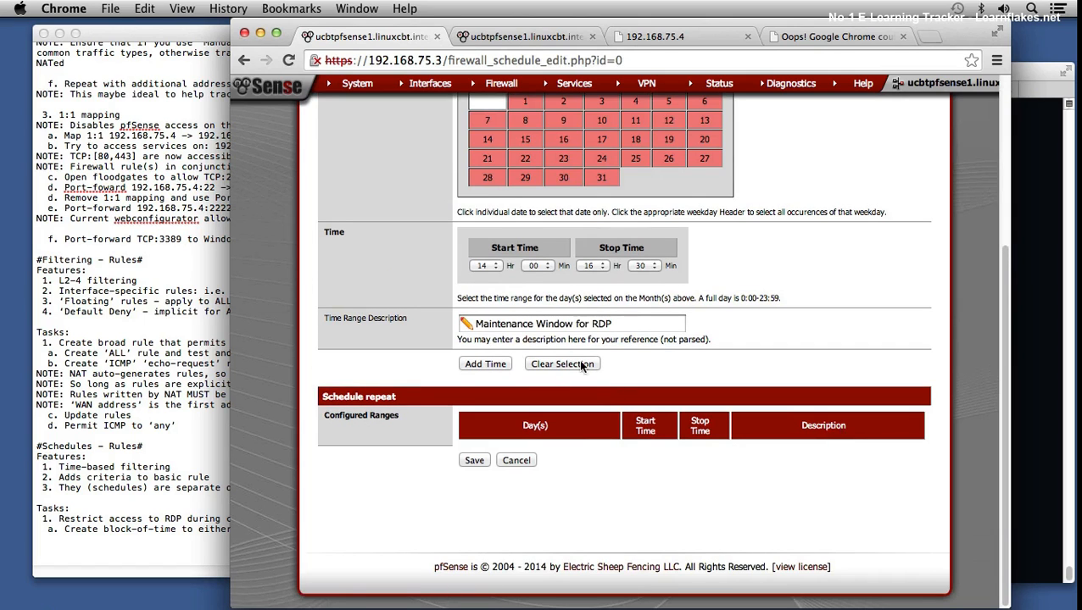
scroll(588, 329, up, 3)
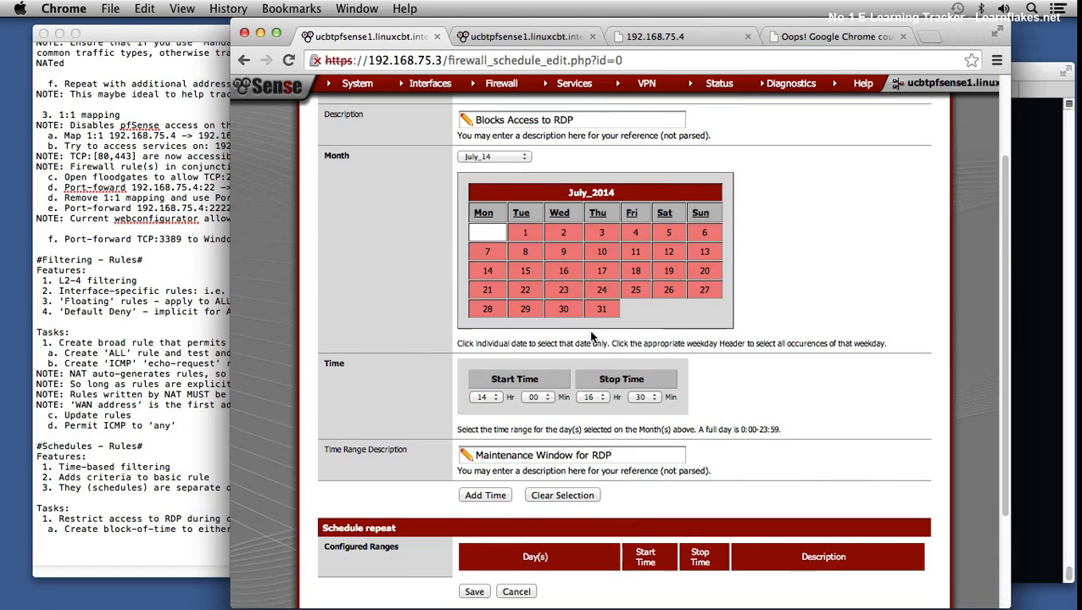
click(604, 398)
click(591, 376)
click(475, 495)
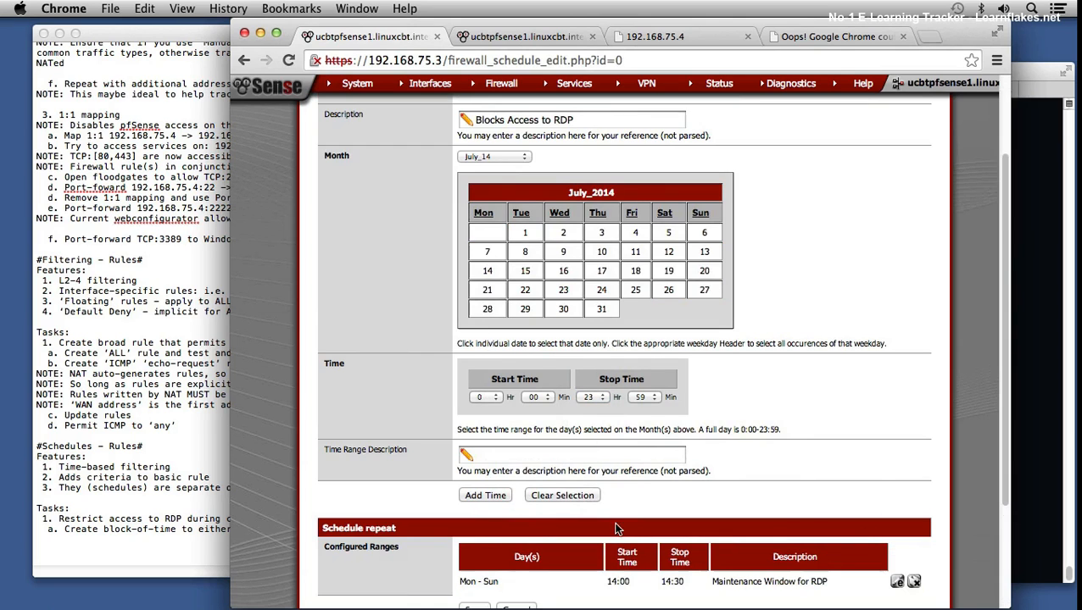
scroll(729, 538, down, 4)
click(472, 461)
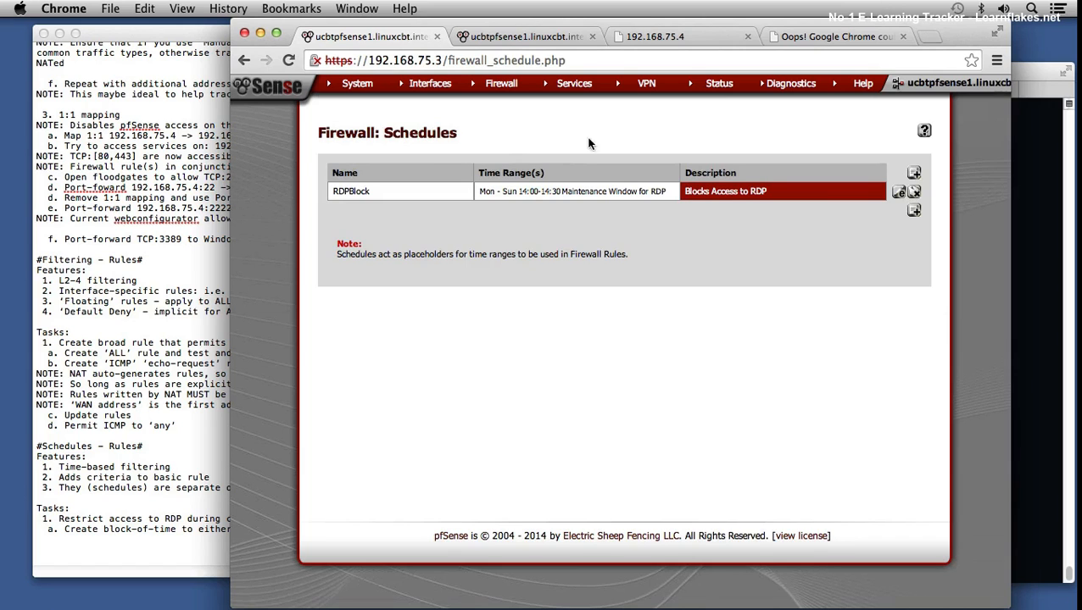
Open the firewall rules and check RDPBlock's status on the NAT RDP rule with the shortened window
mouse_move(501, 85)
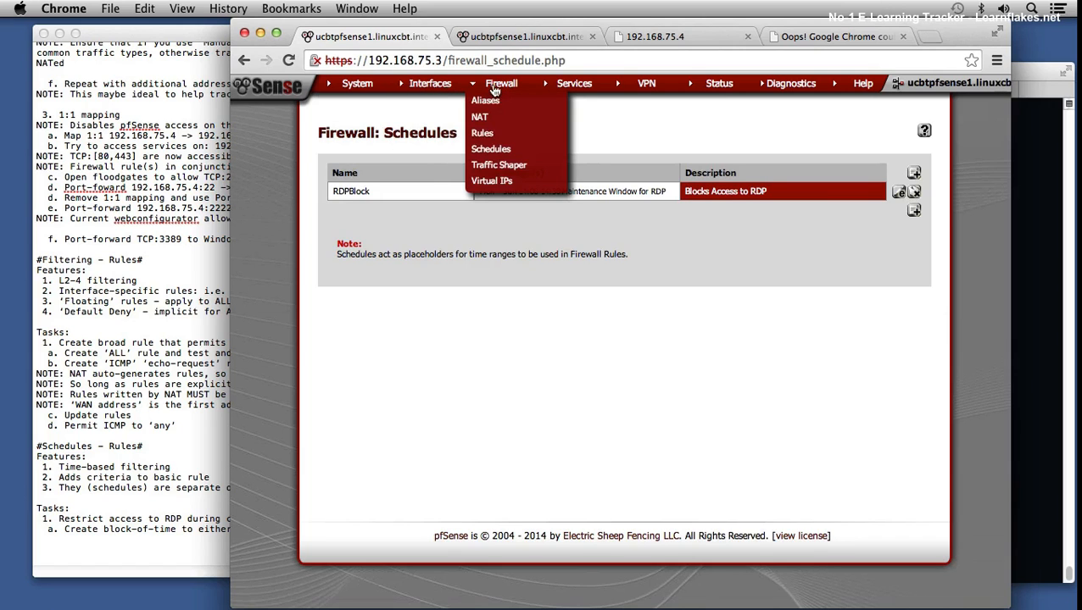
click(502, 136)
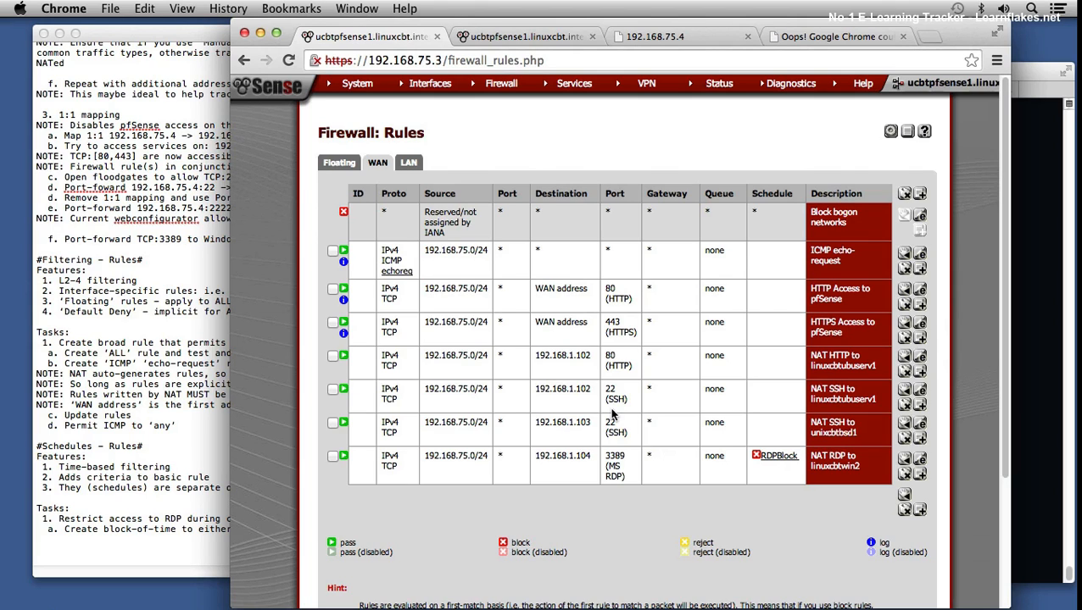
mouse_move(773, 460)
mouse_move(788, 458)
Duplicate the NAT RDP to linuxcbtwin2 rule with its schedule set to none and save the new rule
click(921, 477)
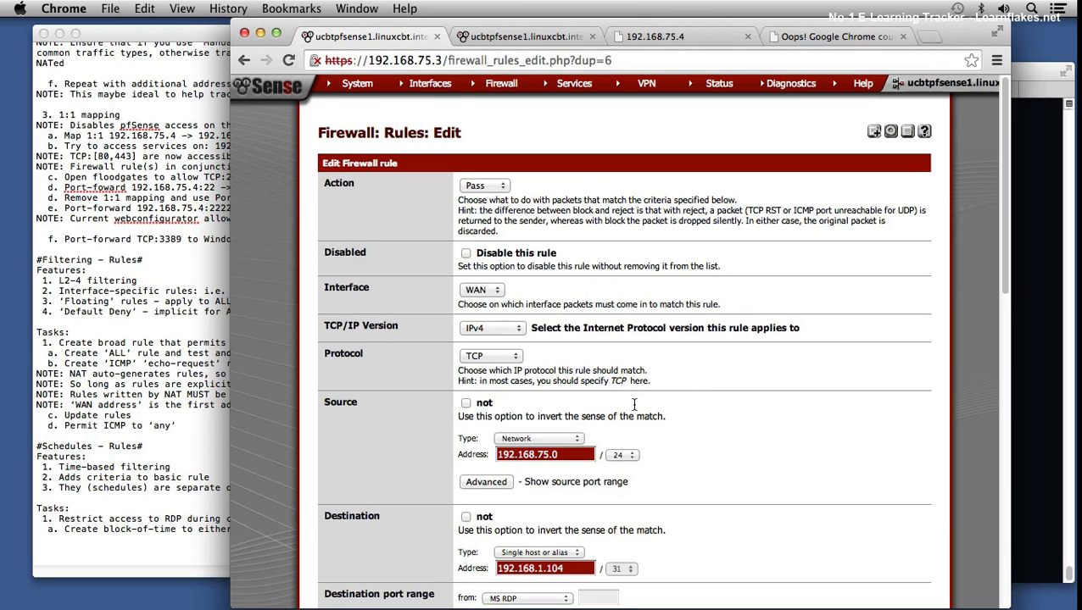
scroll(636, 406, down, 10)
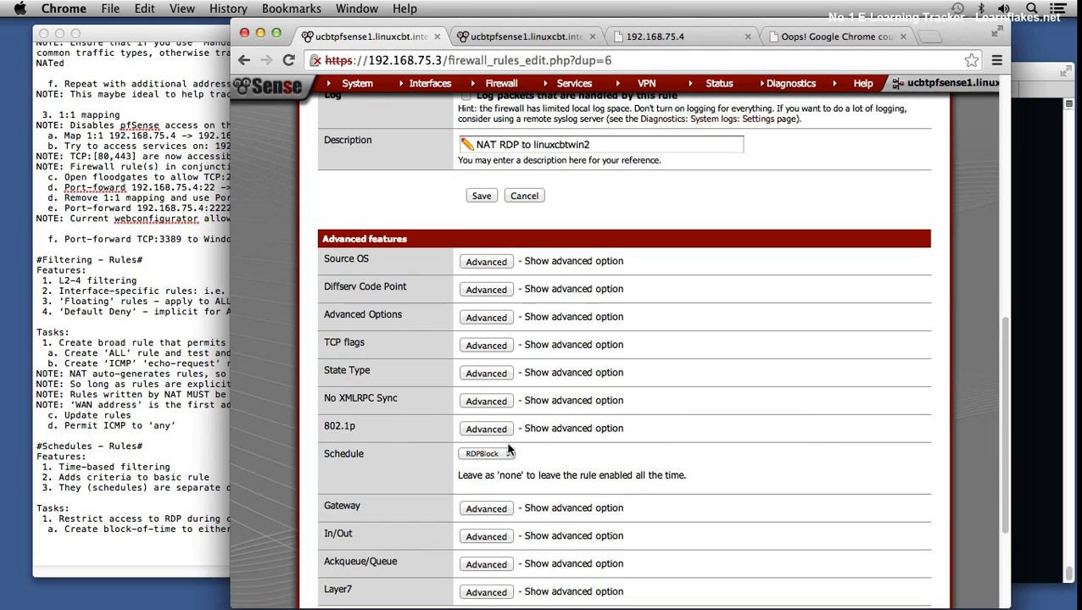
click(509, 453)
click(490, 442)
scroll(717, 465, down, 5)
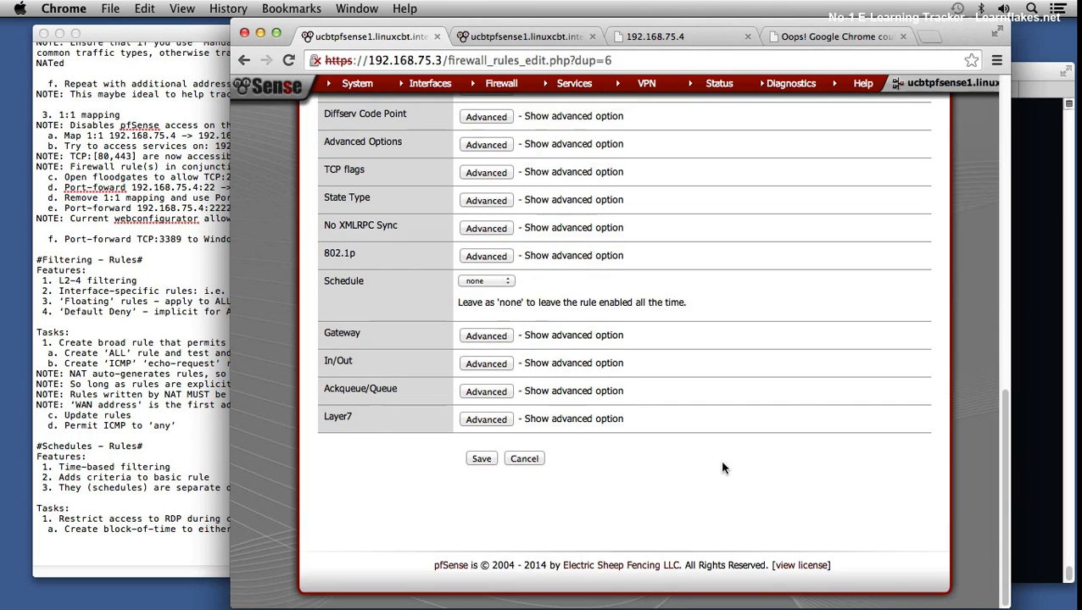
click(480, 459)
Disable the NAT RDP rule that uses the RDPBlock schedule and apply the changes
scroll(657, 472, down, 5)
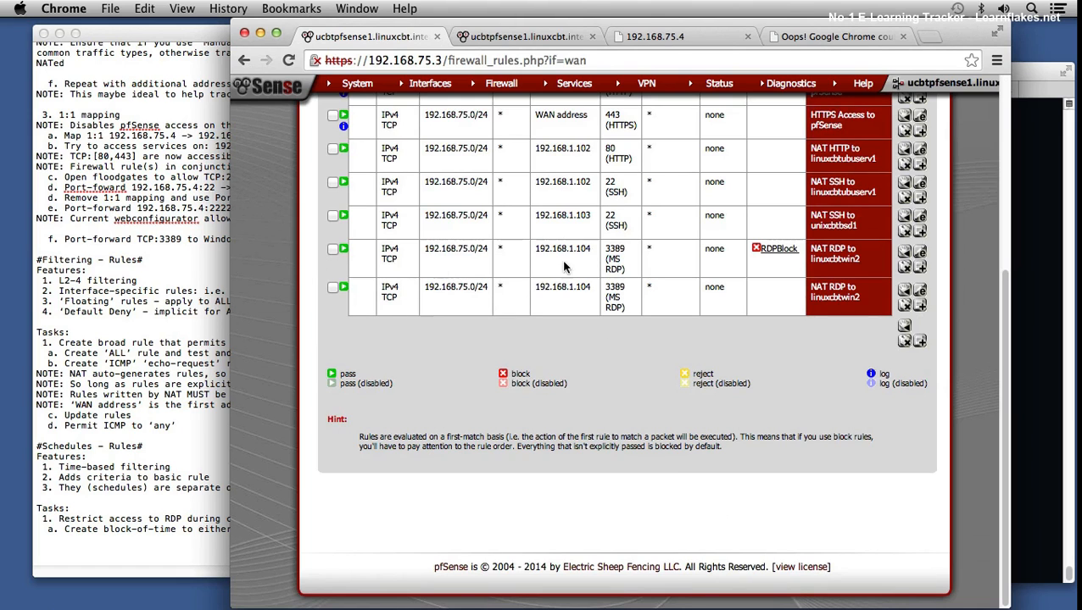
click(343, 250)
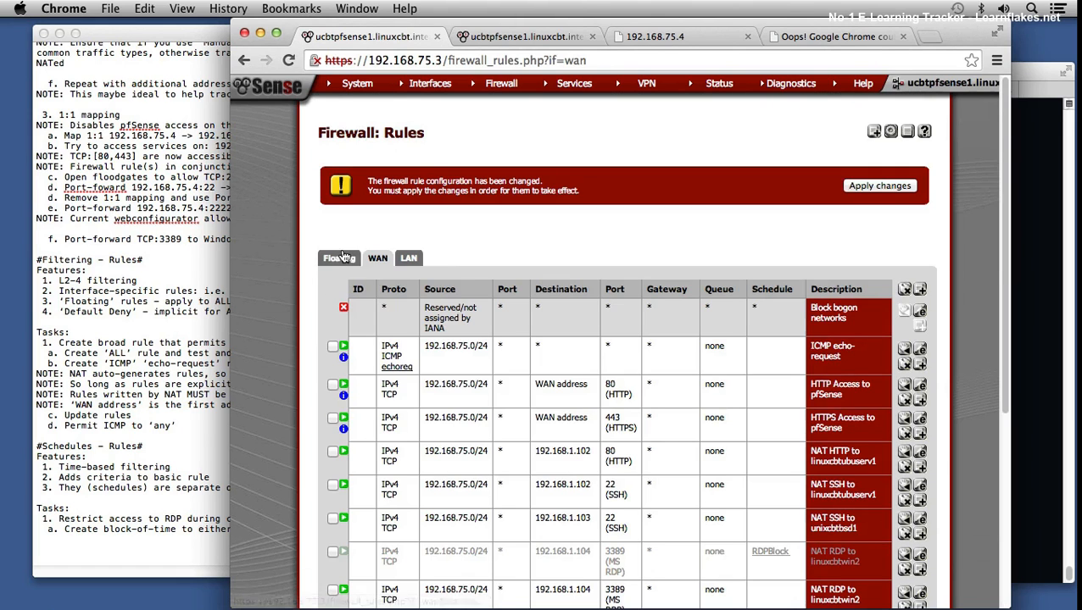
click(878, 185)
Re-enable the NAT RDP rule that uses the RDPBlock schedule and apply the firewall changes
scroll(349, 256, down, 5)
click(344, 250)
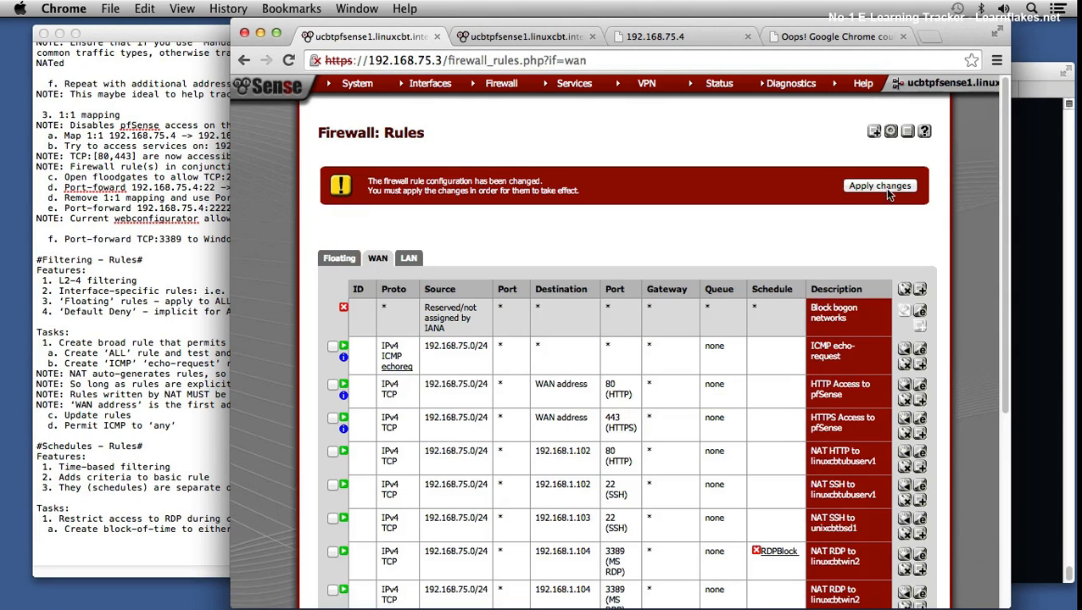
click(879, 185)
Change the action of the RDPBlock-scheduled NAT RDP rule to Block, save it and apply the changes
scroll(777, 392, down, 1)
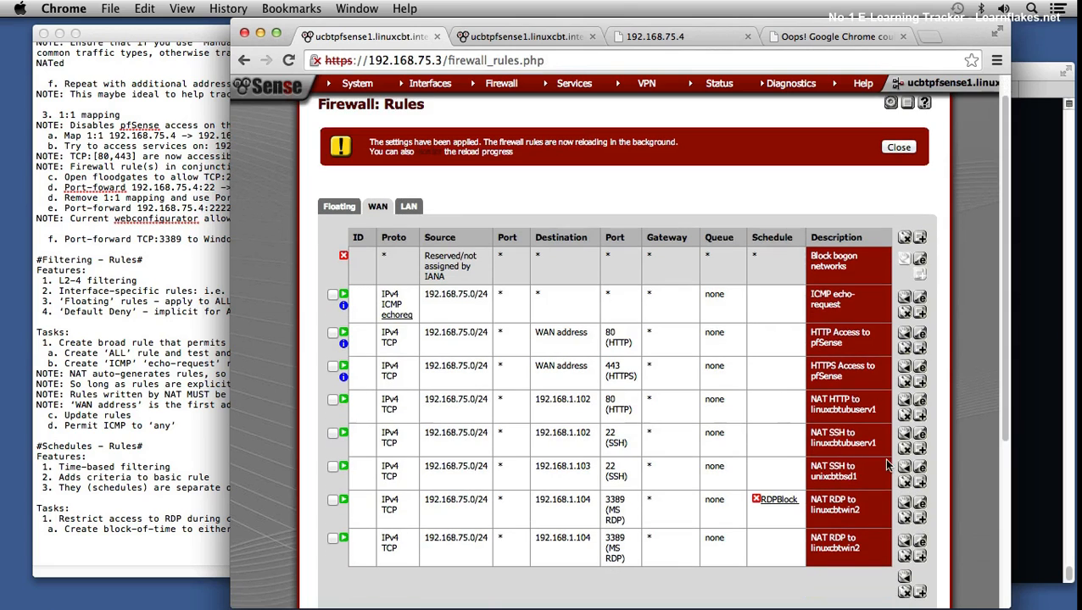
click(920, 503)
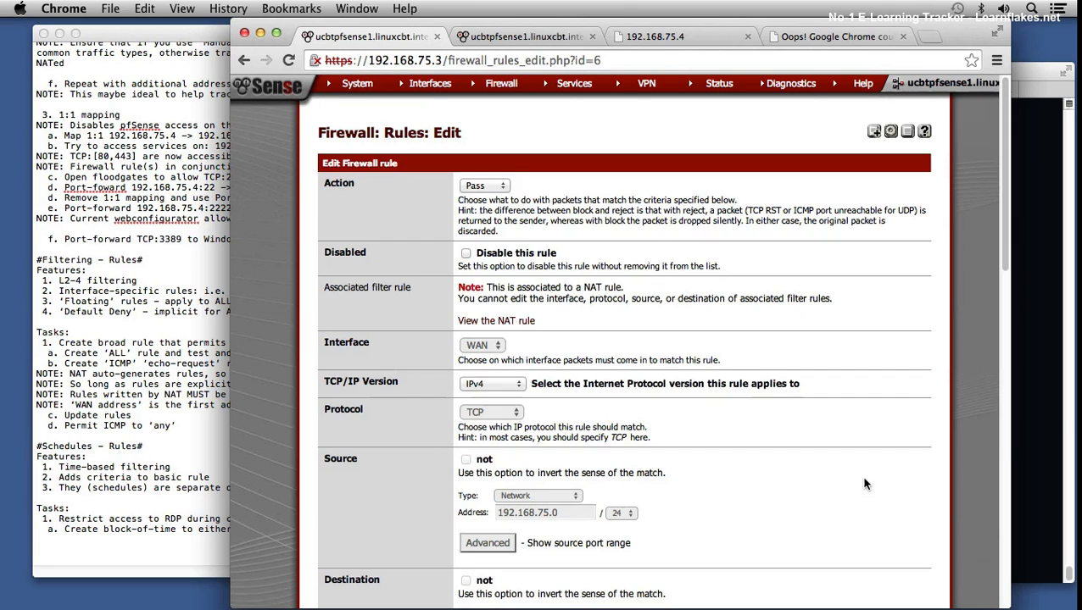
click(482, 185)
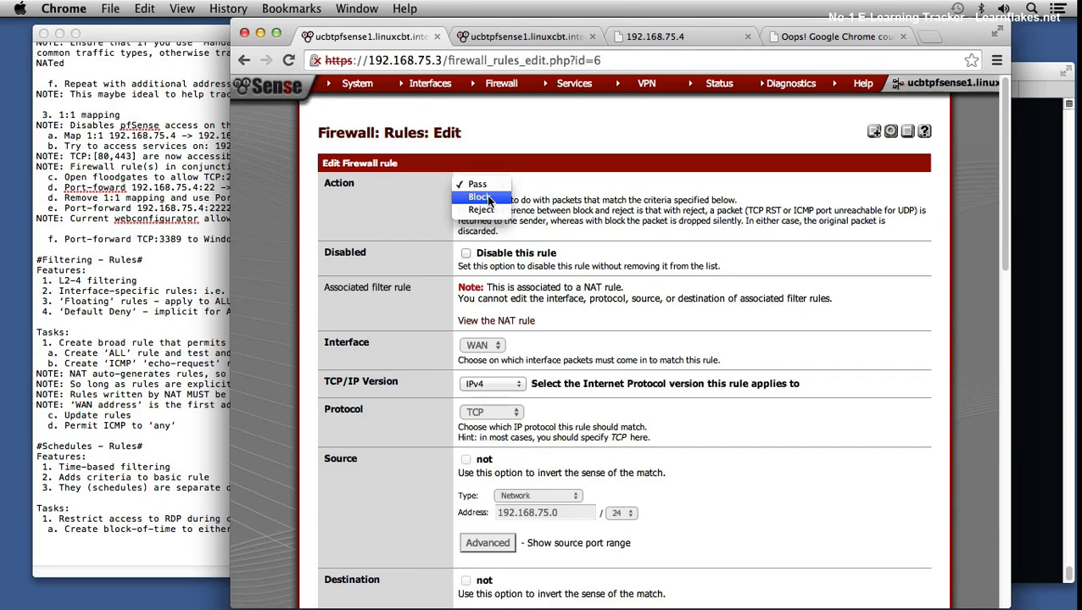
click(488, 198)
scroll(600, 374, down, 15)
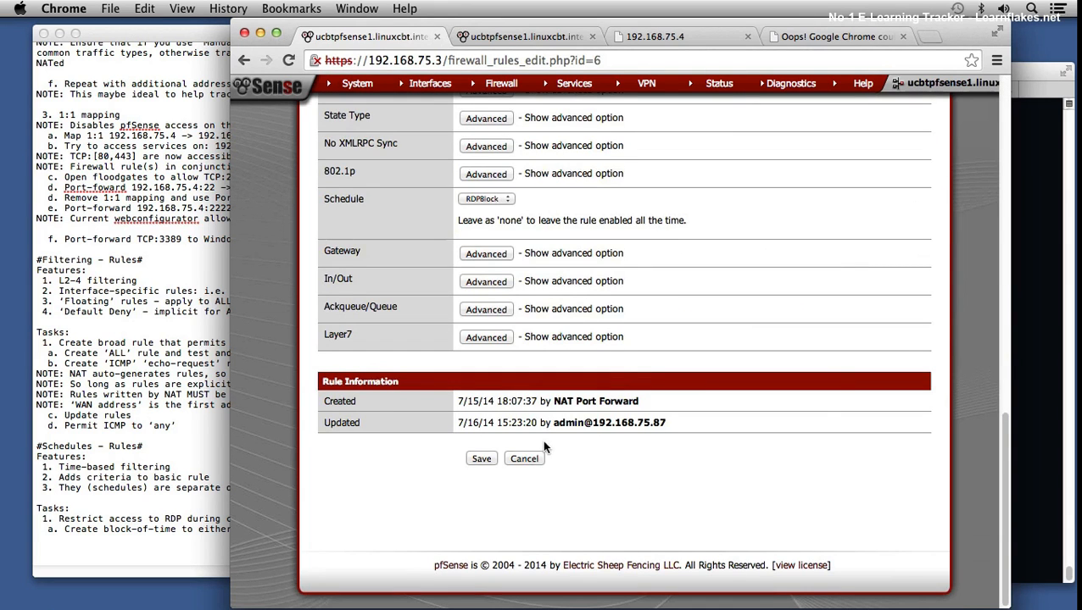
click(479, 458)
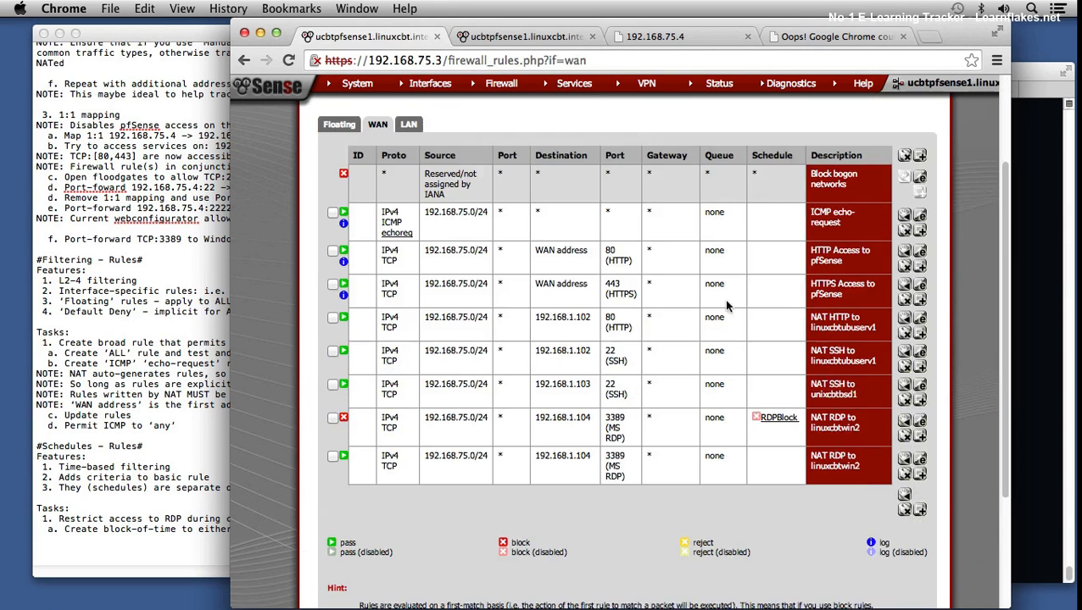
click(879, 186)
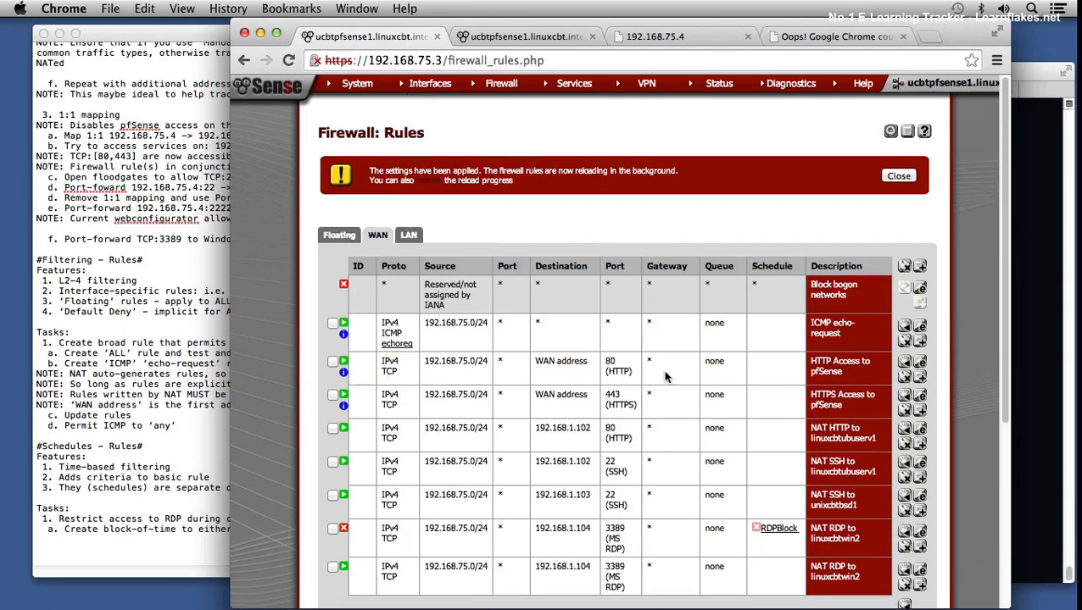
Review the order and schedule status of the two NAT RDP rules, and dismiss the applied-settings notice
scroll(569, 407, down, 5)
mouse_move(761, 366)
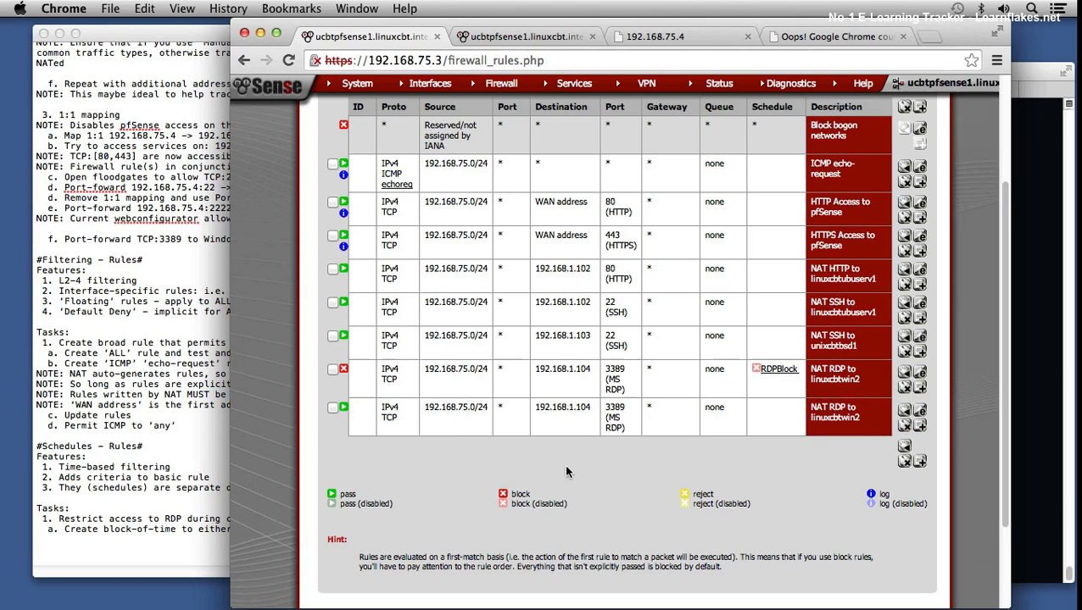
scroll(567, 472, up, 3)
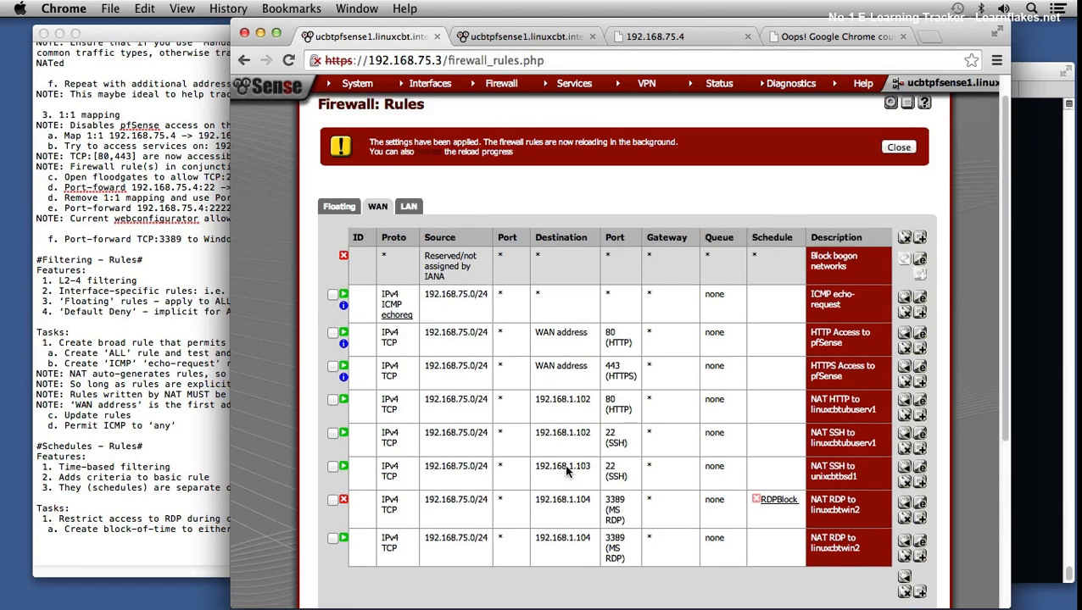
scroll(566, 472, up, 1)
click(899, 176)
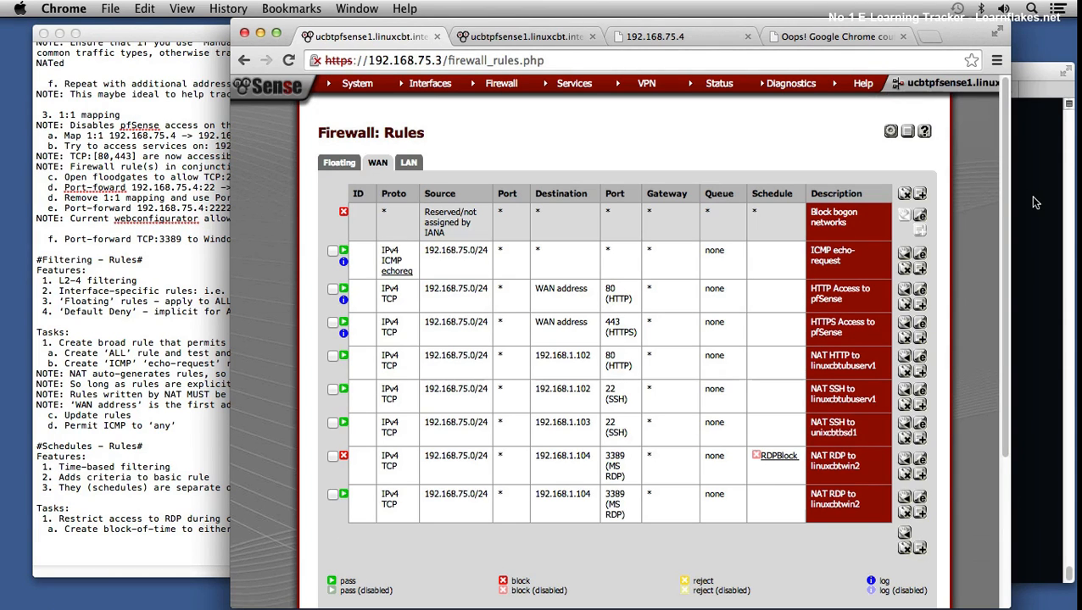
Switch to Terminal and try to end the open telnet session to 192.168.75.4
click(1033, 200)
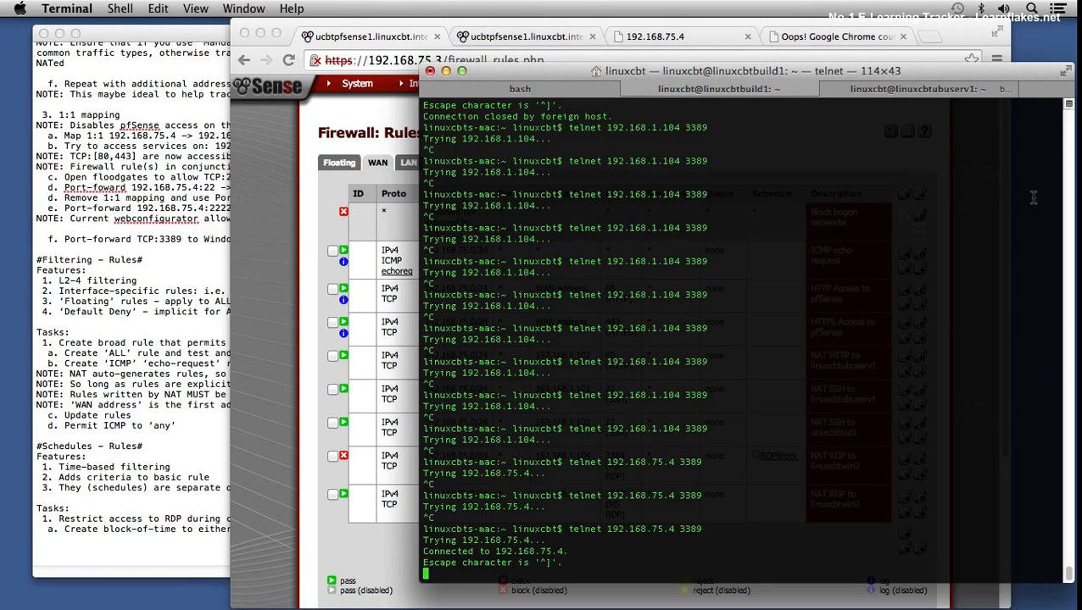
key(ctrl+c)
key(ctrl+bracketright)
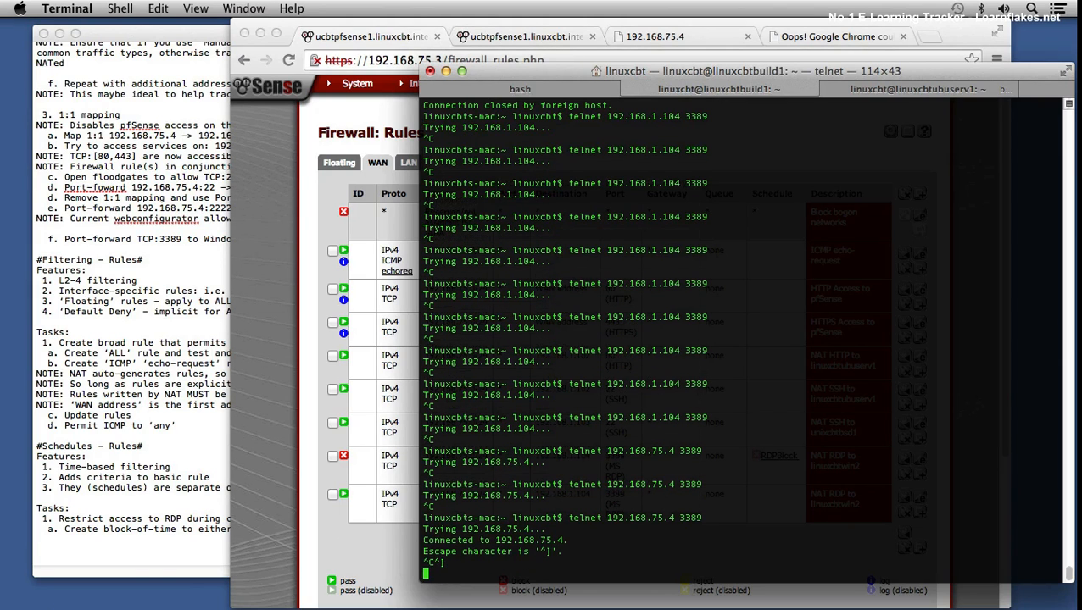
key(ctrl+c)
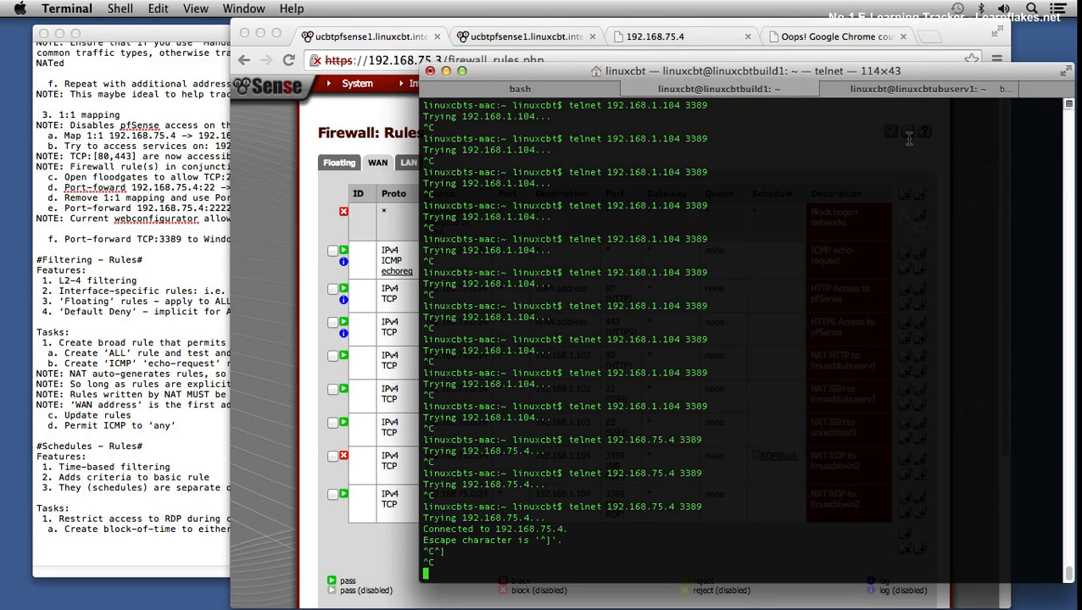
Run "telnet 192.168.1.104 3389" in a new terminal window and move that window aside
key(super+n)
text(telnet 192.168.1.104 3389)
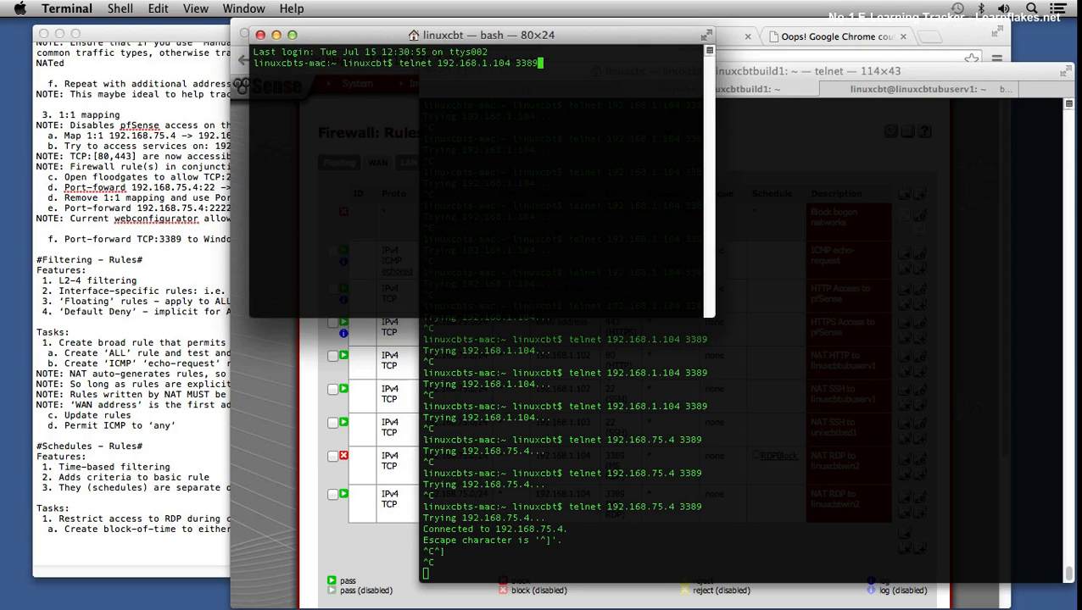
key(Return)
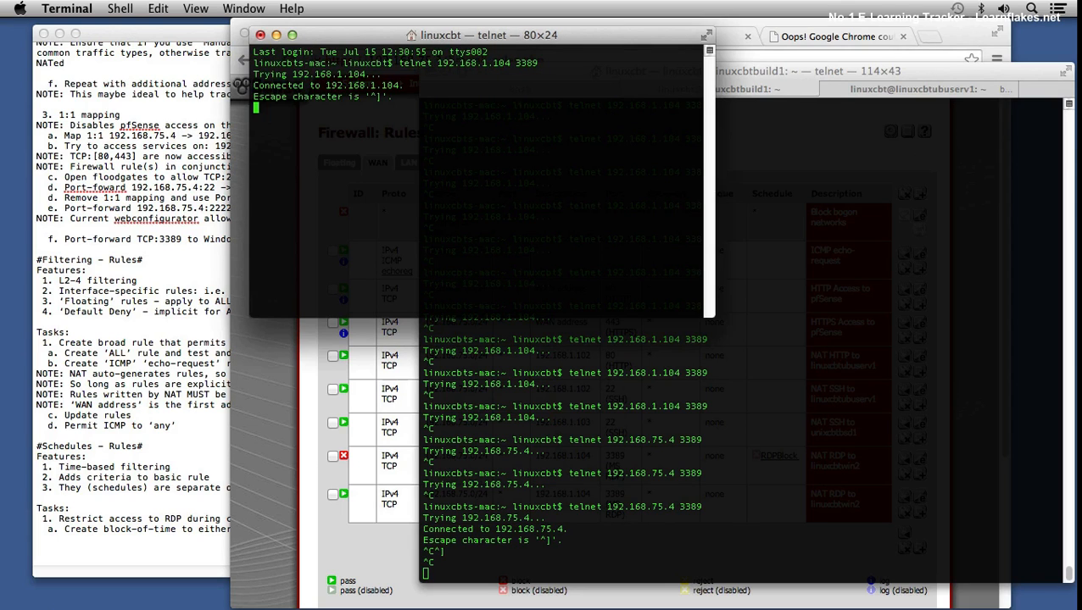
drag(609, 37, 381, 189)
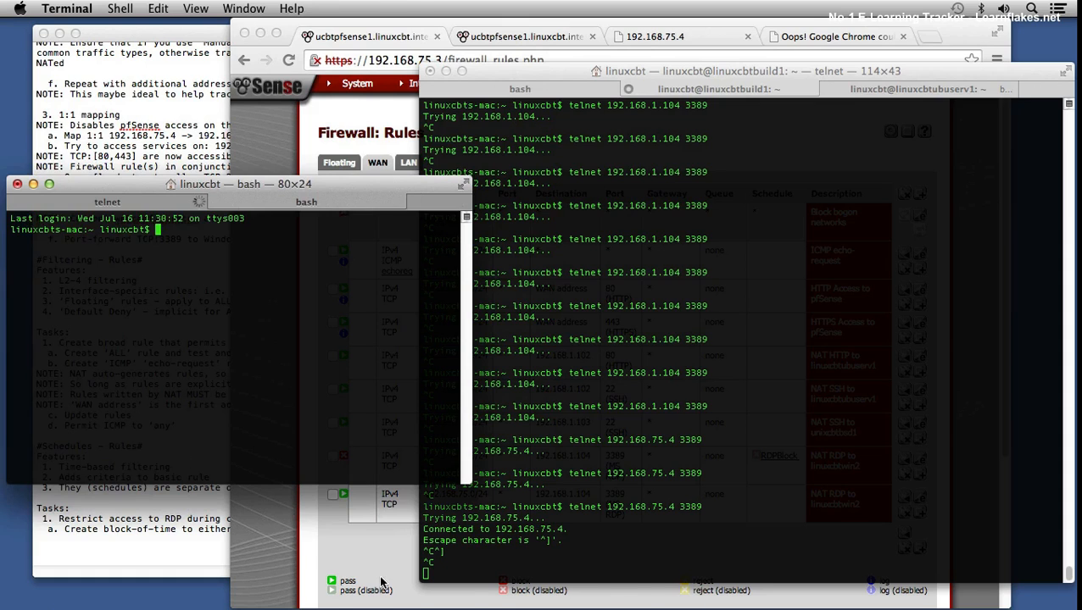
Switch to Chrome, check RDPBlock's time range on the blocking NAT RDP rule, and open the firewall schedules
click(384, 582)
mouse_move(777, 456)
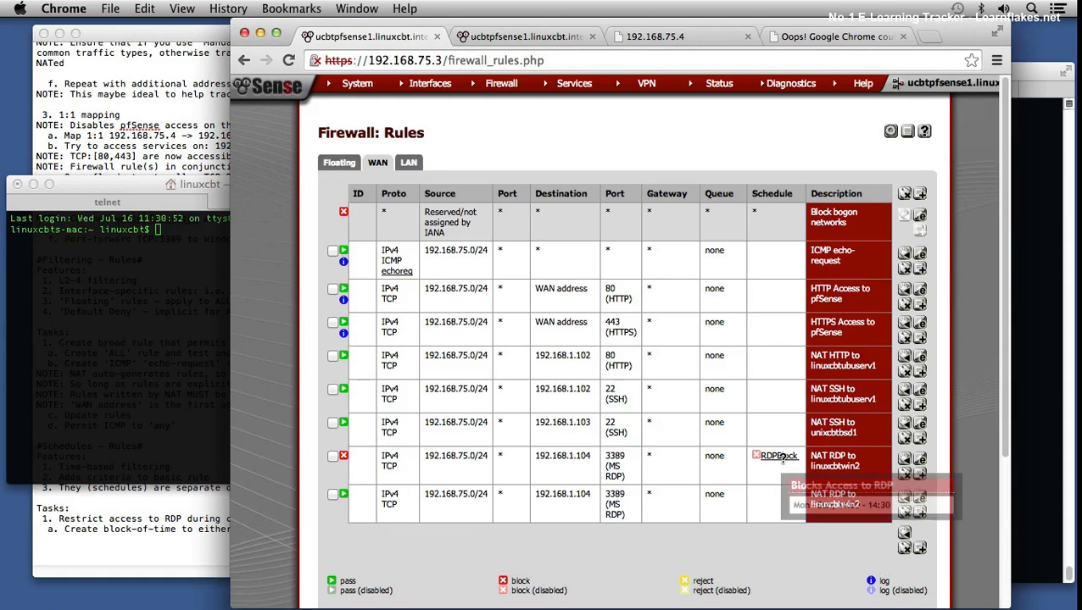
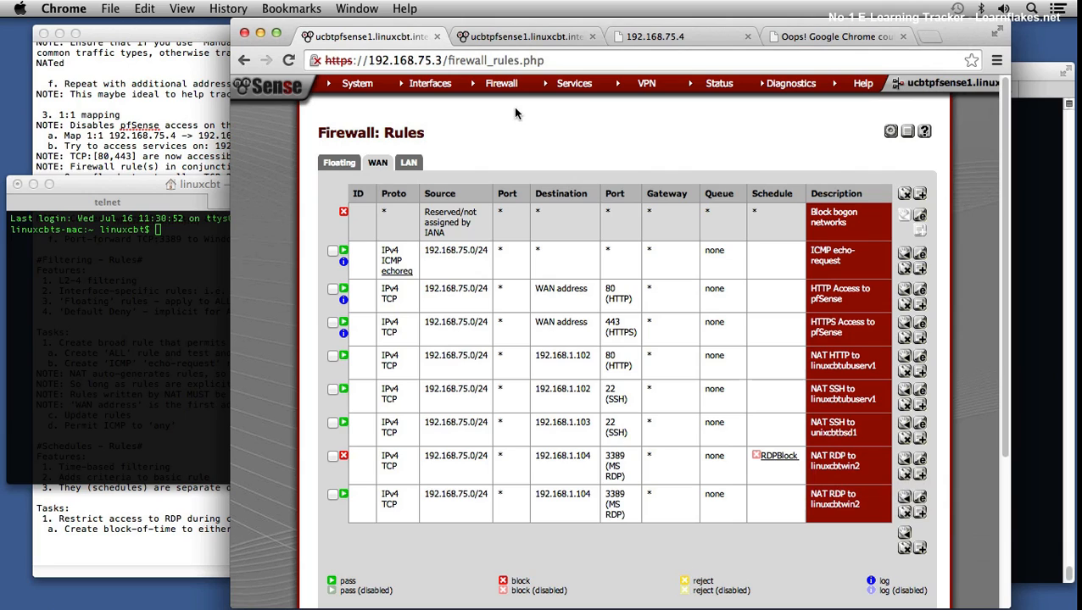
mouse_move(501, 92)
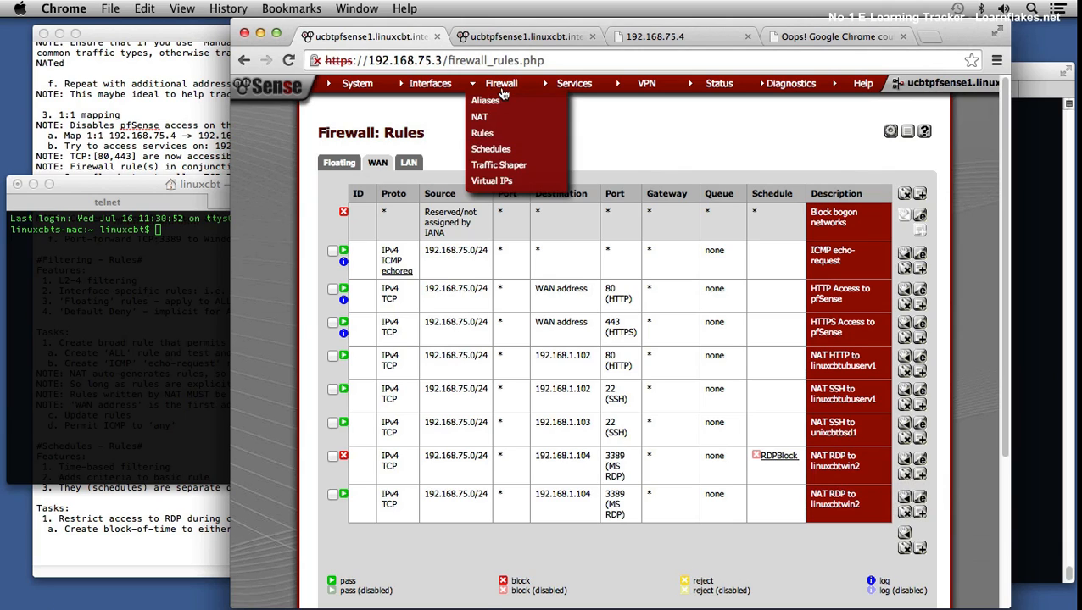
click(508, 152)
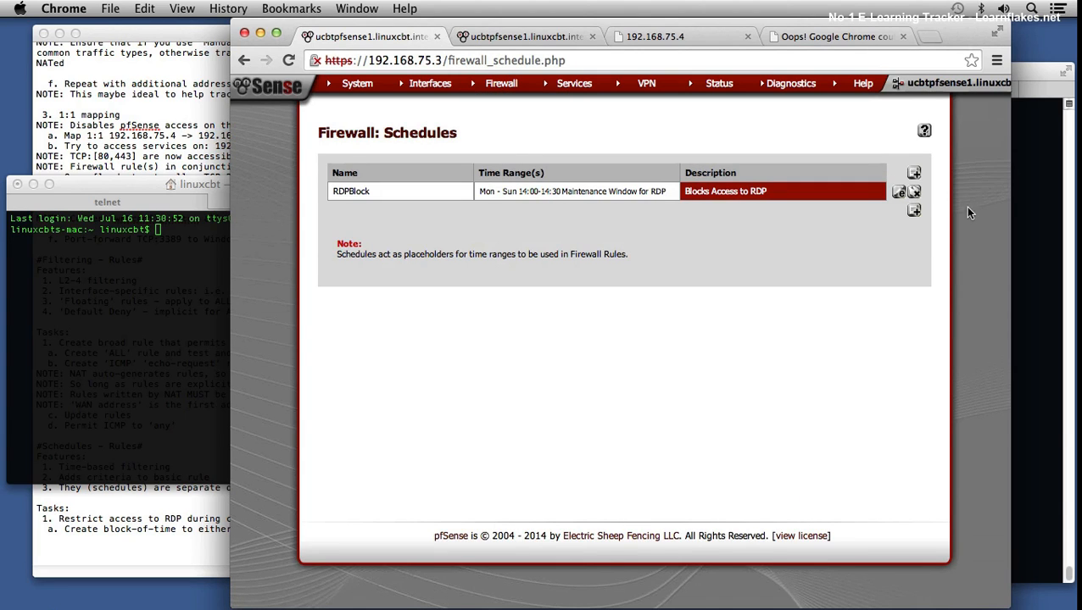
Set the stop hour of RDPBlock's Mon - Sun range to 16, keeping 30 minutes, add the time range, and save the schedule
click(897, 192)
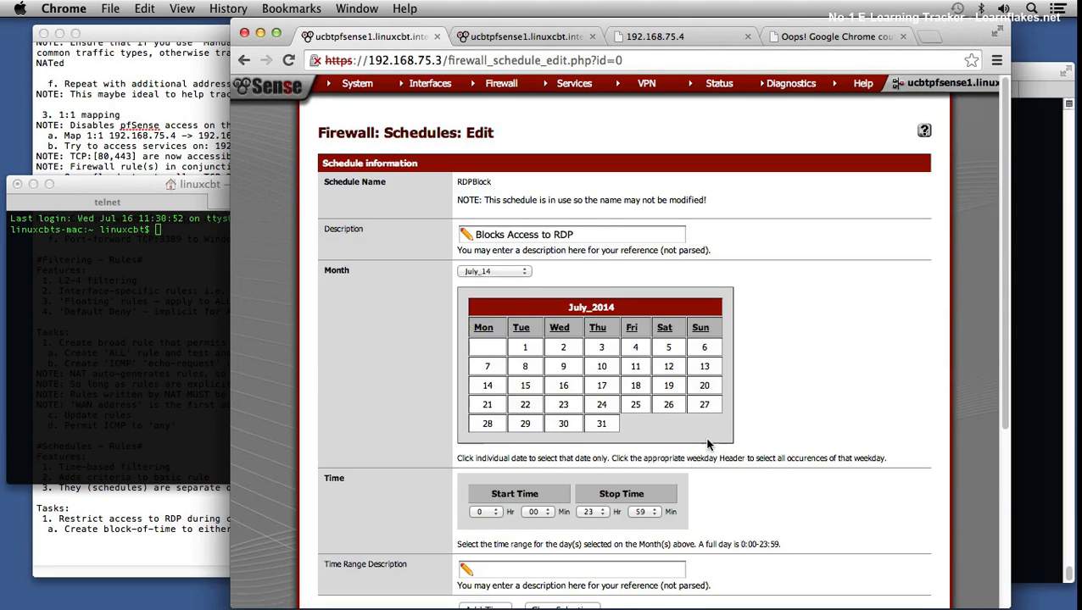
scroll(712, 448, down, 5)
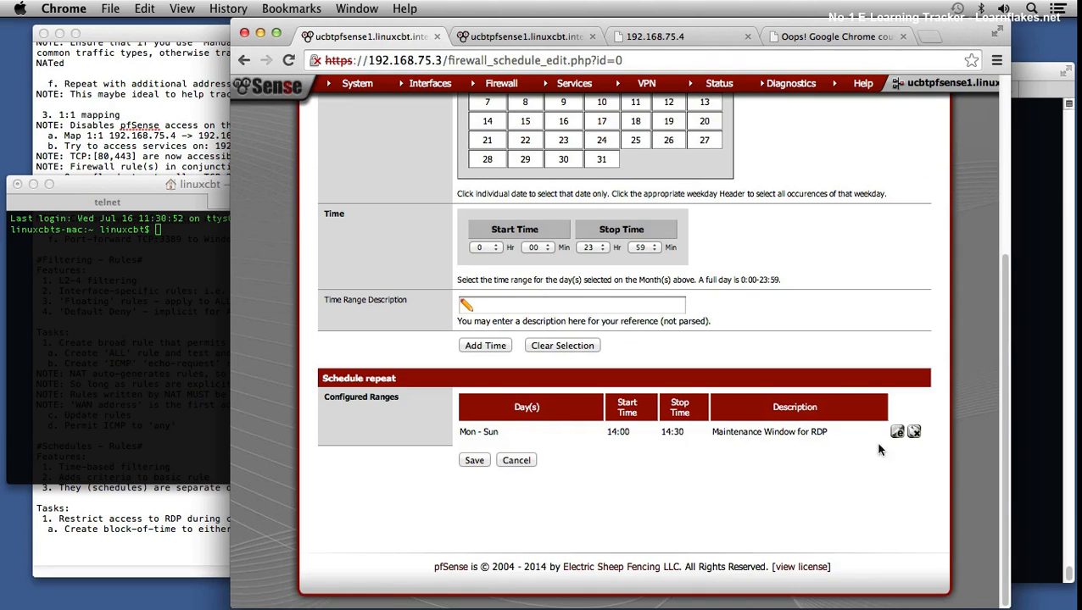
click(897, 431)
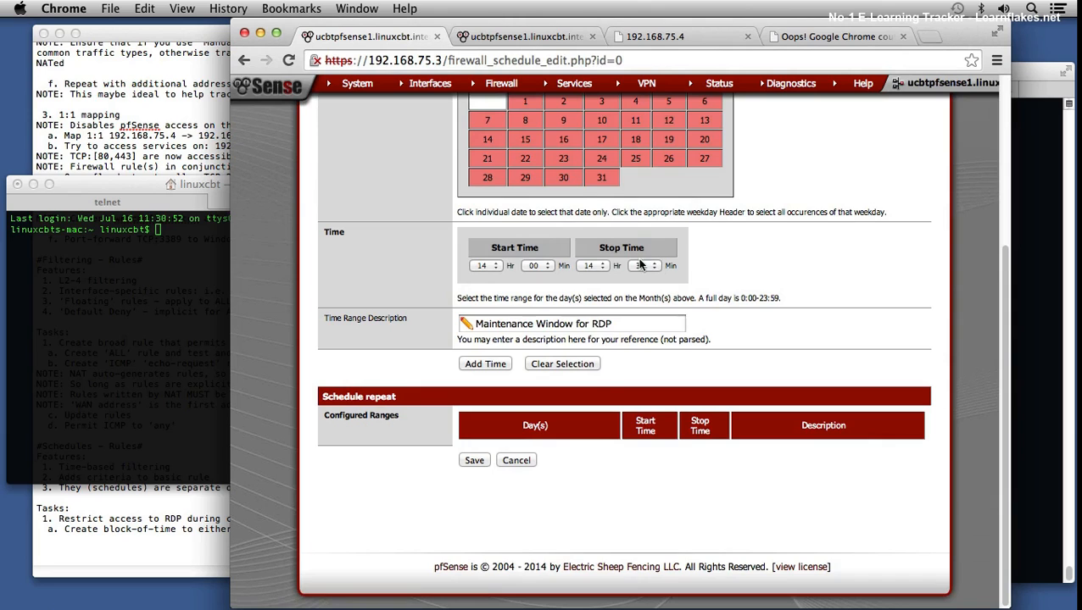
click(598, 265)
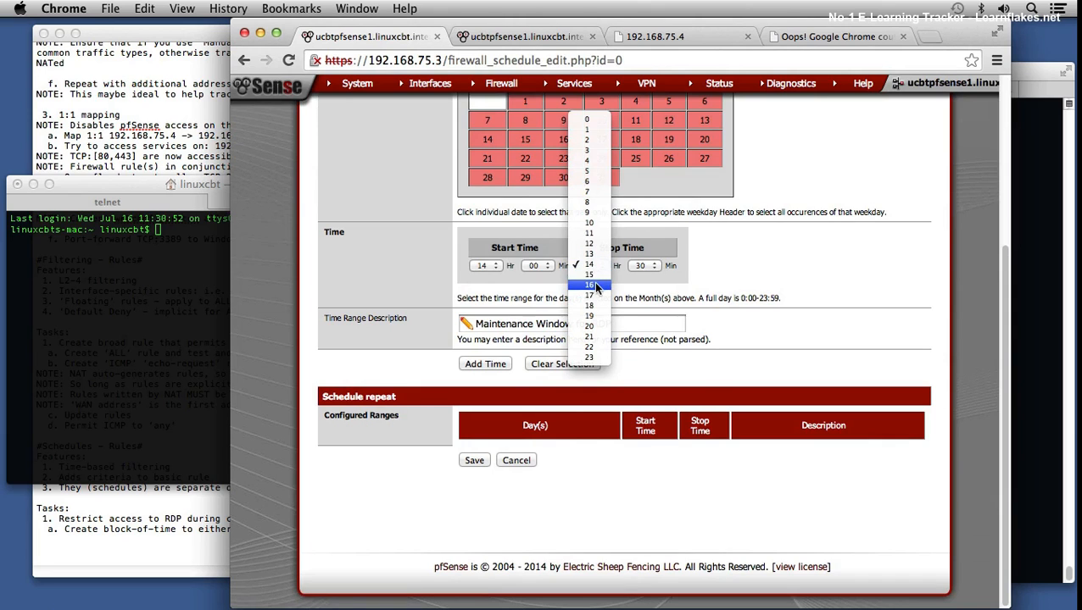
click(595, 285)
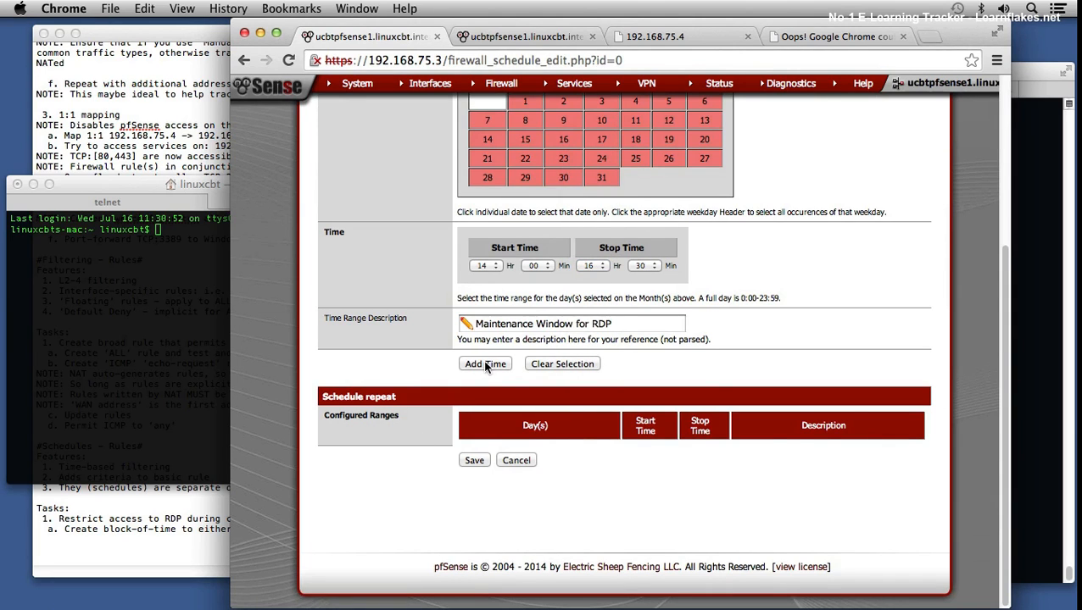
click(485, 363)
click(473, 479)
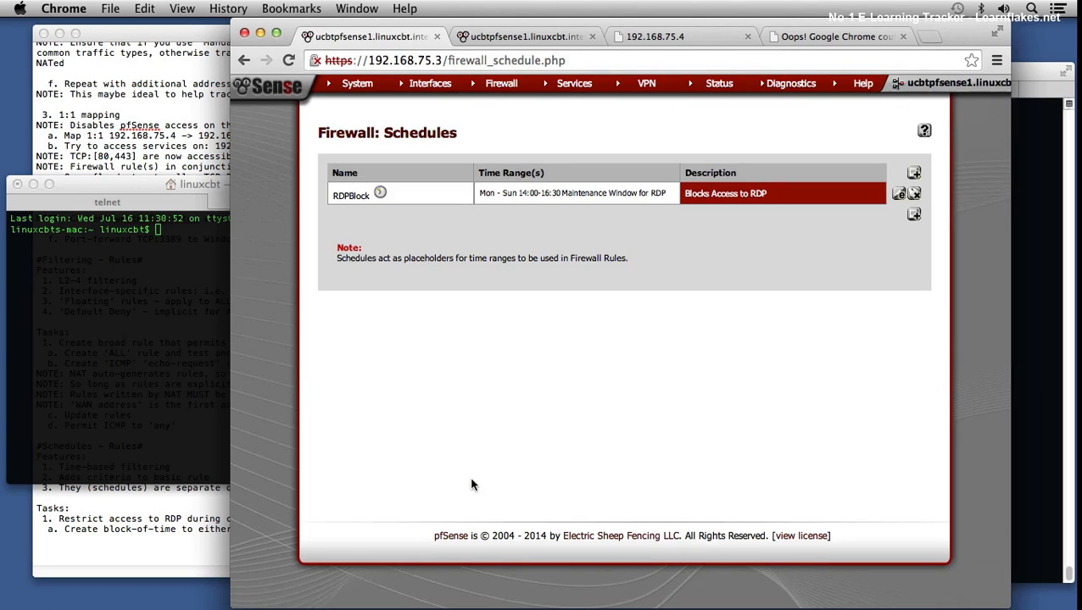
Open the WAN firewall rules and review the RDPBlock schedule status on the blocking NAT RDP rule
mouse_move(499, 85)
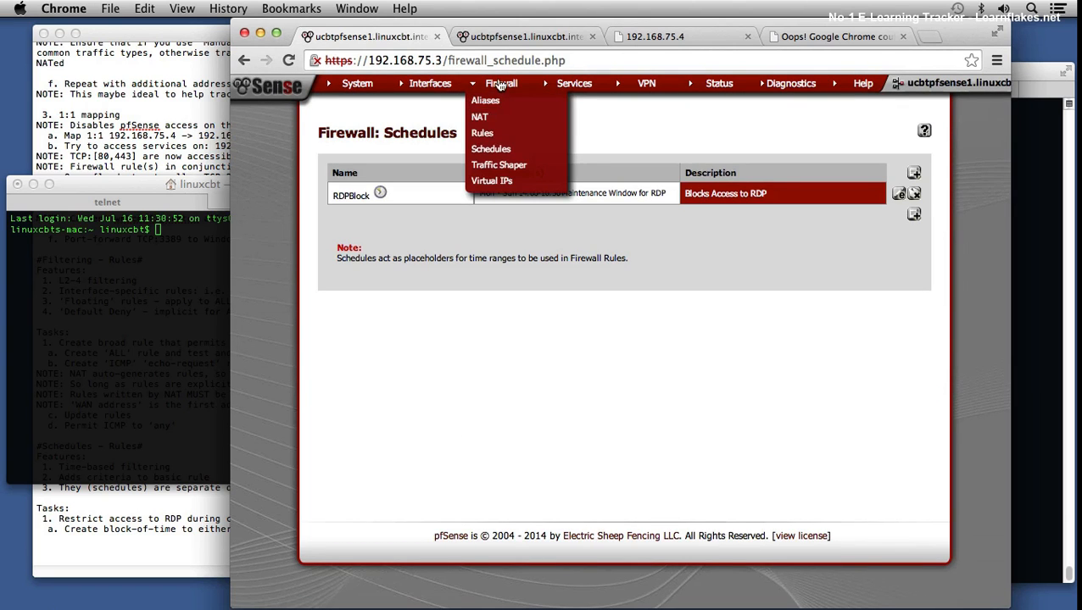
click(497, 140)
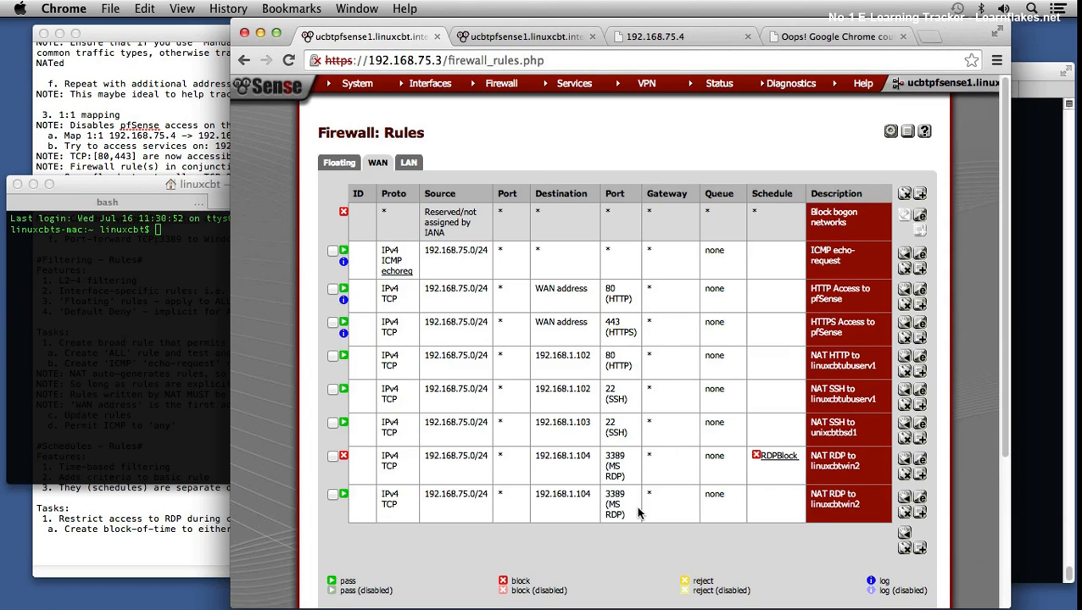
scroll(757, 283, down, 1)
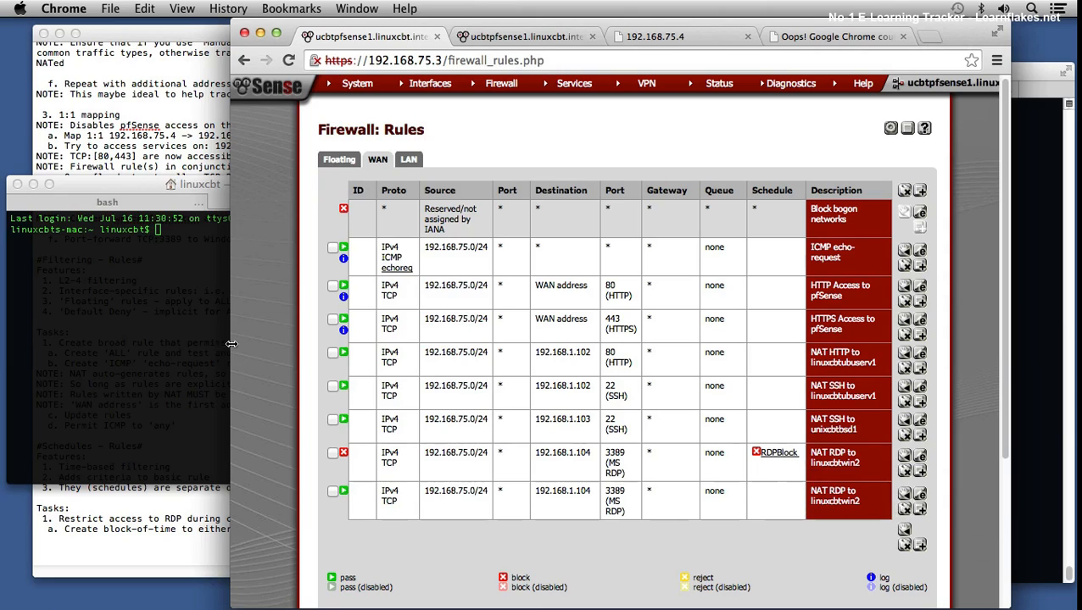
Switch to Terminal and rerun "telnet 192.168.1.104 3389" in the first session
click(148, 311)
text(ssh 192.168.75.101)
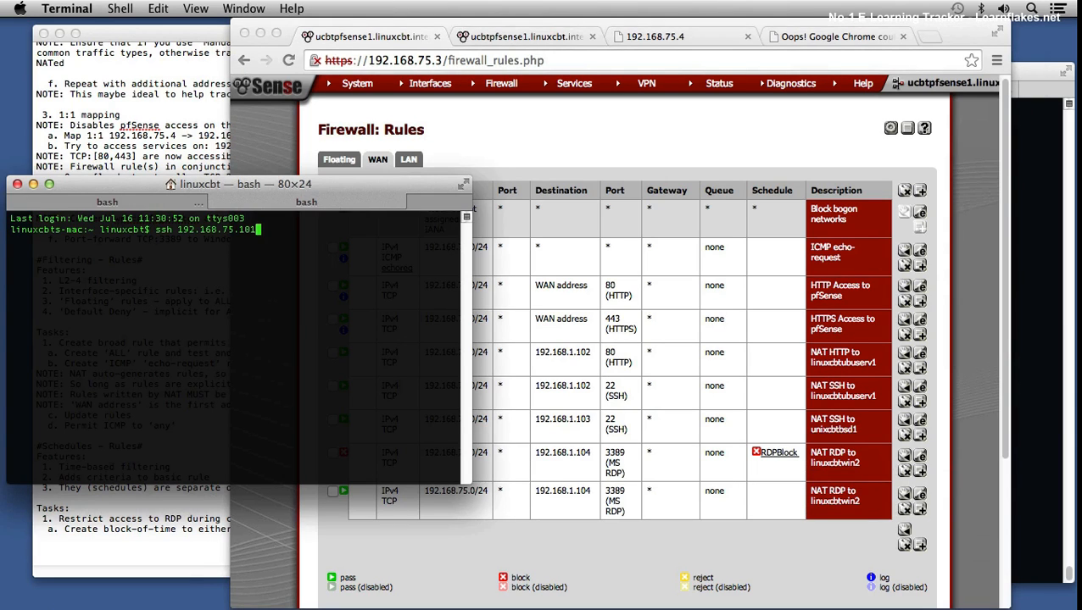
click(143, 202)
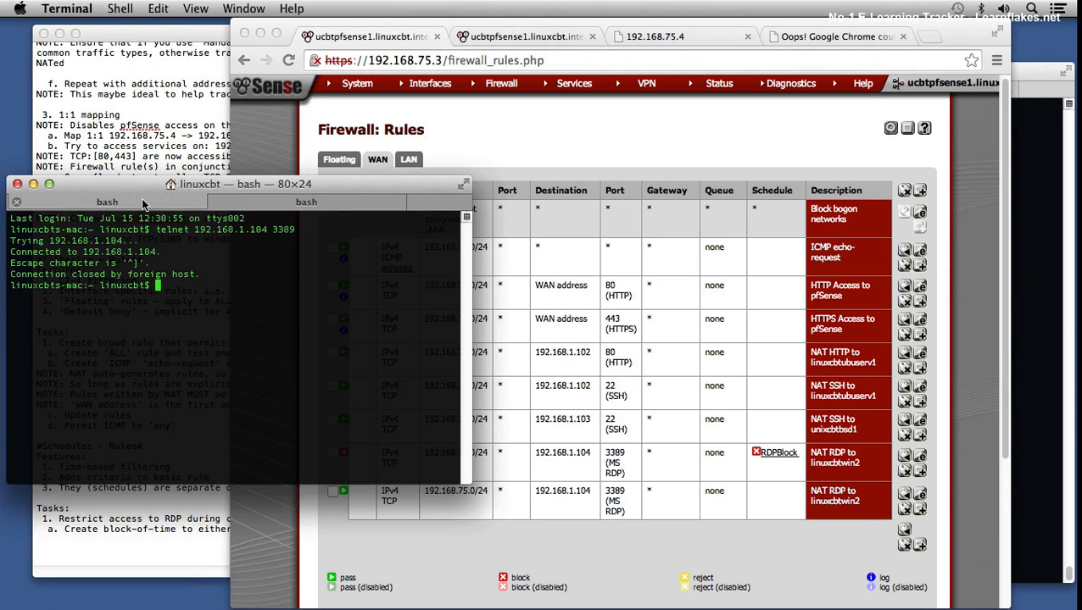
key(Up)
key(Return)
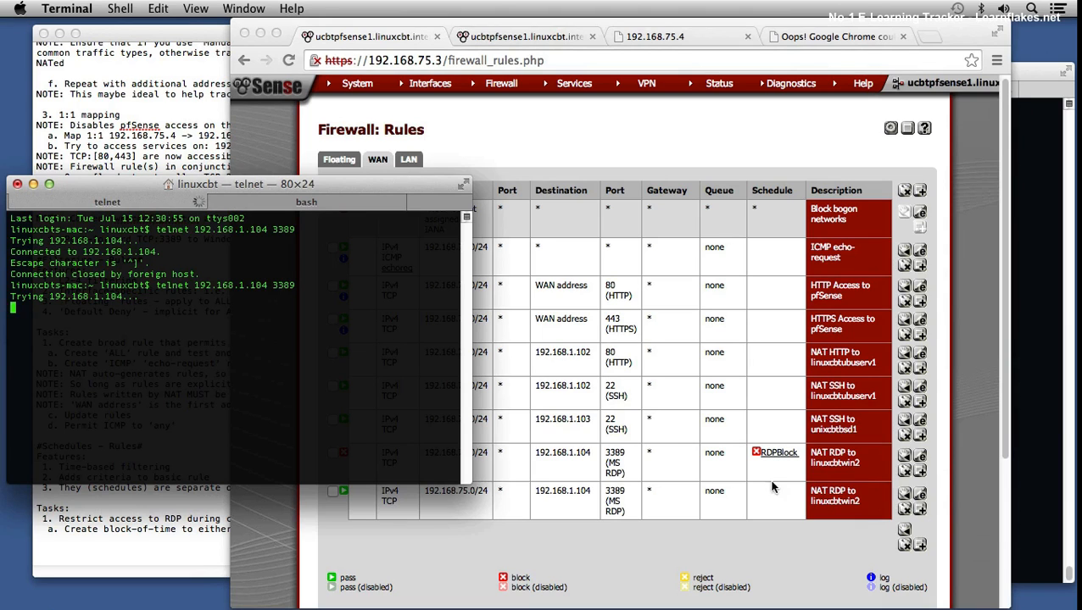
Switch to Chrome, check the RDPBlock time range on the blocking rule, and open the firewall schedules
click(646, 526)
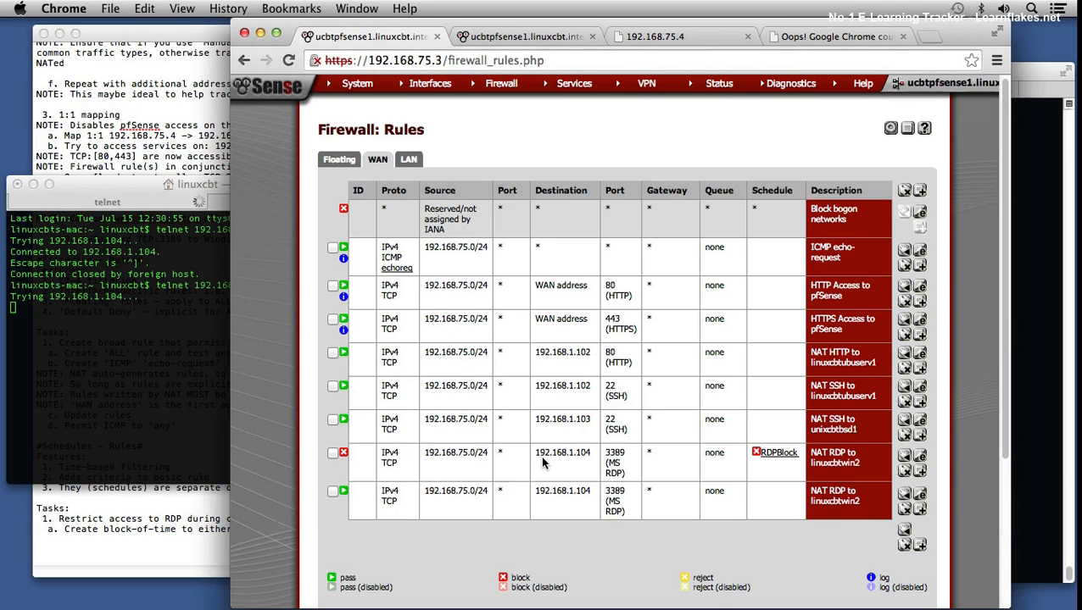
mouse_move(786, 453)
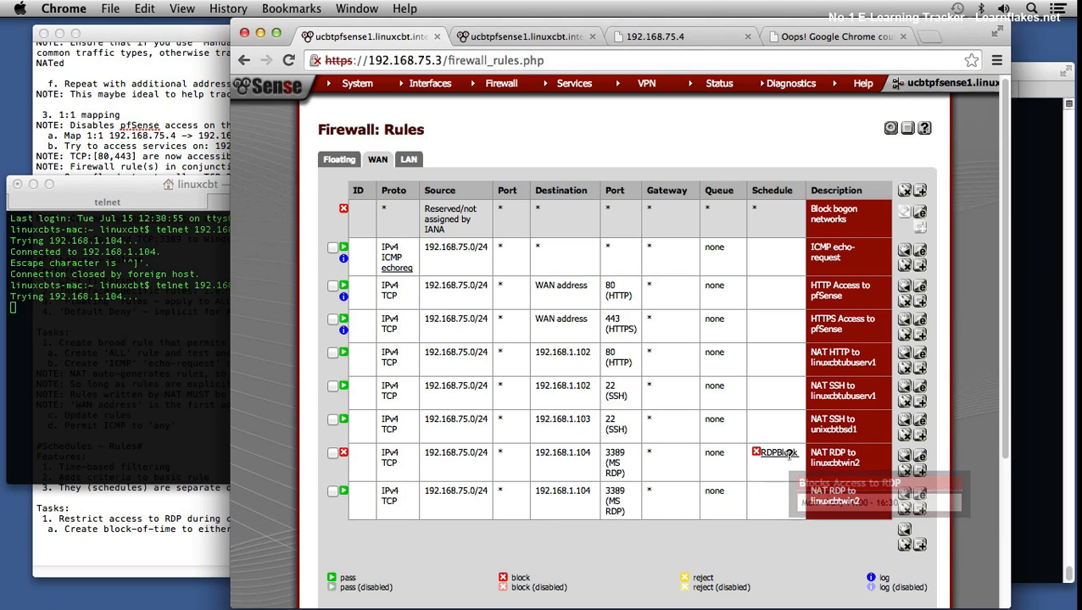
mouse_move(446, 91)
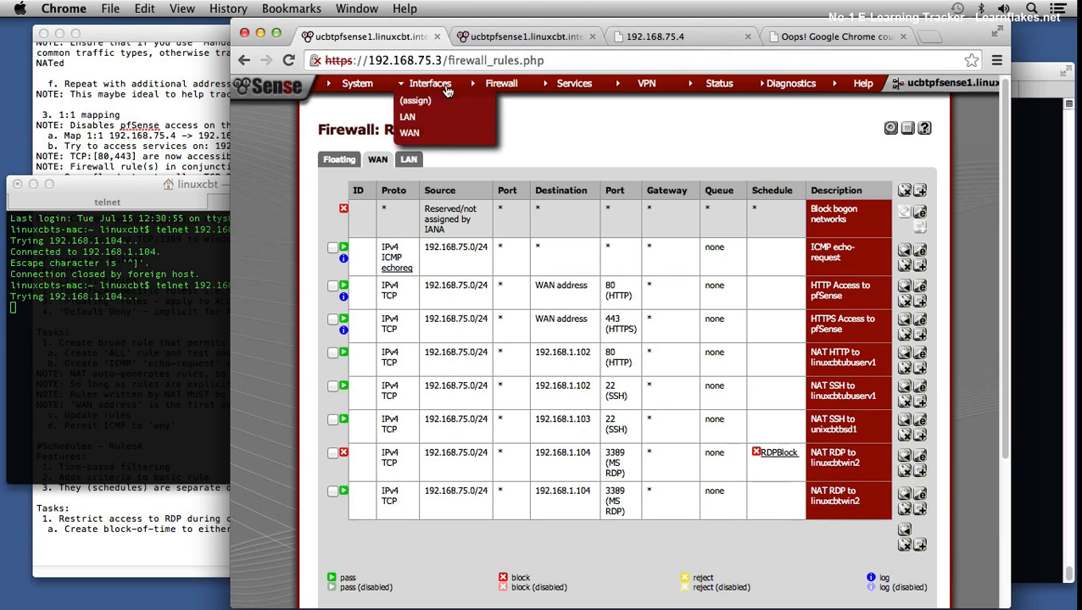
mouse_move(490, 89)
click(508, 151)
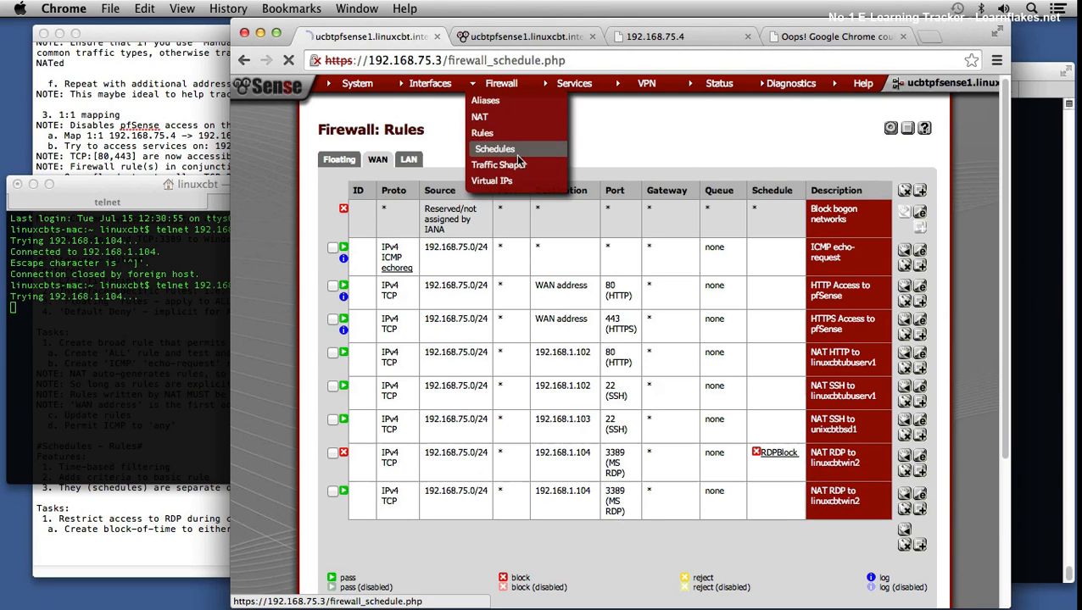
Set the stop time of RDPBlock's Mon - Sun range to 14:30, save the schedule, and return to the firewall rules
click(898, 195)
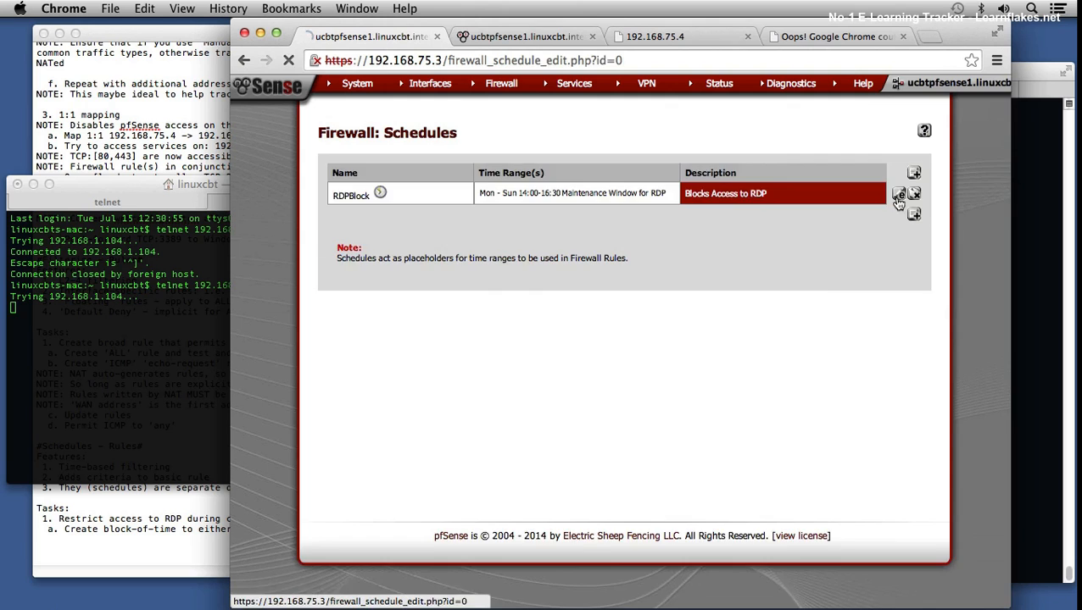
scroll(771, 363, down, 1)
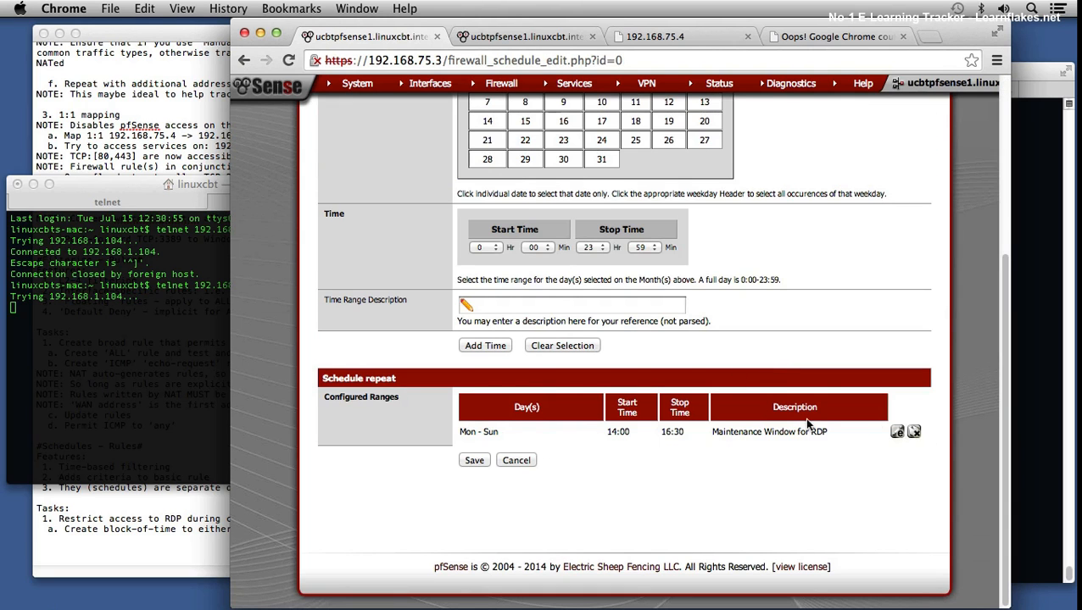
click(897, 433)
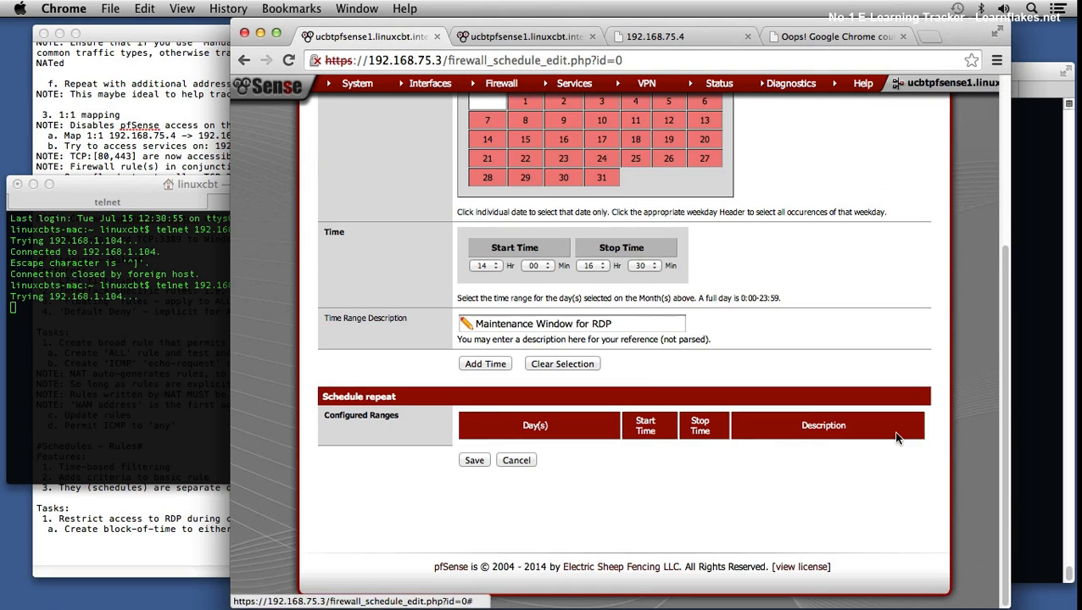
click(600, 265)
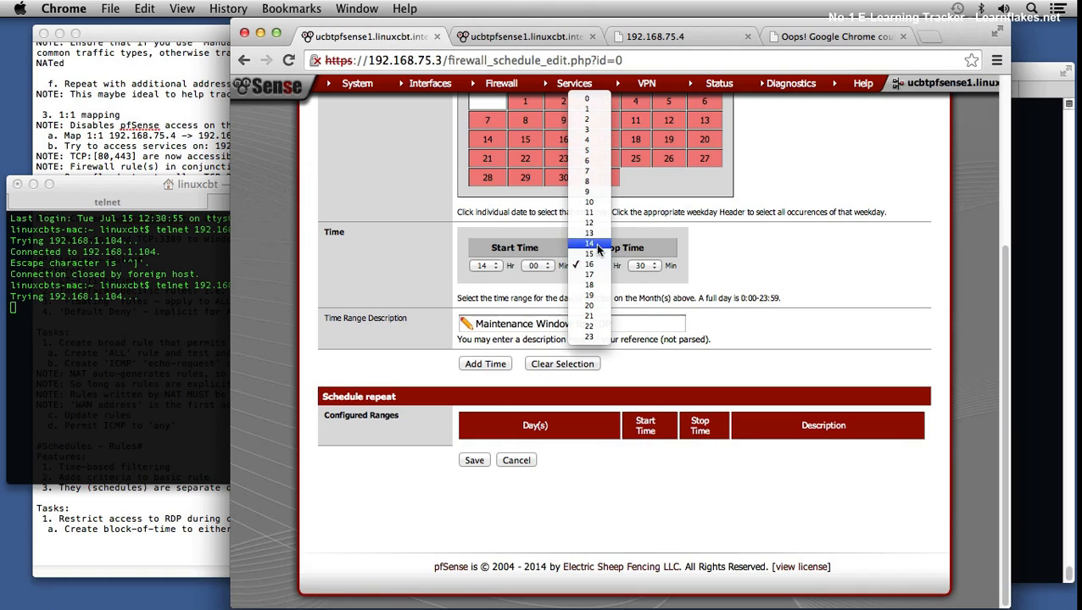
click(595, 244)
click(488, 369)
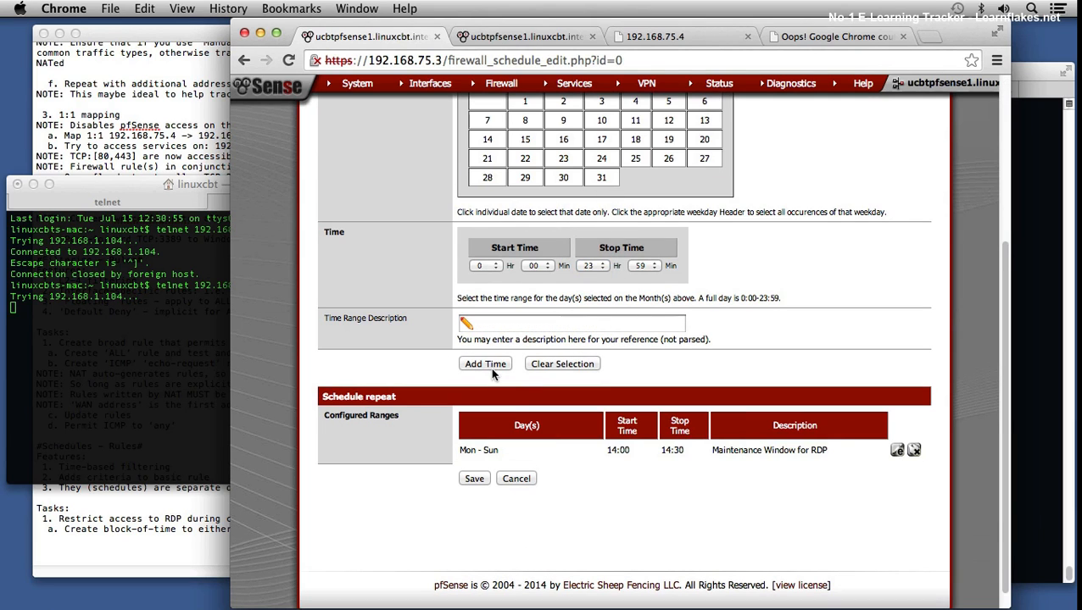
click(475, 479)
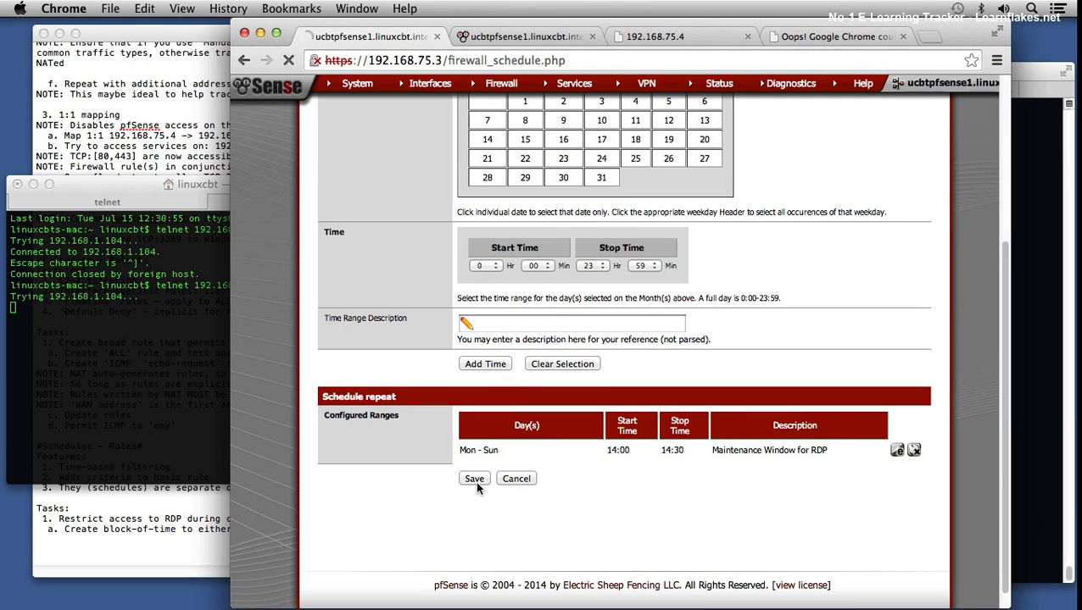
mouse_move(519, 88)
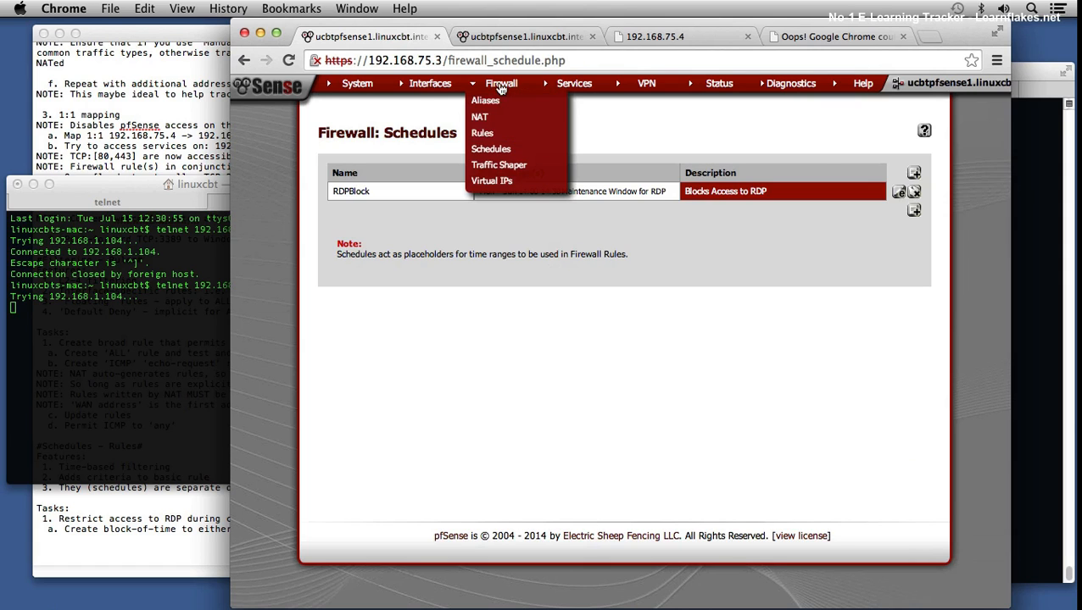
click(488, 133)
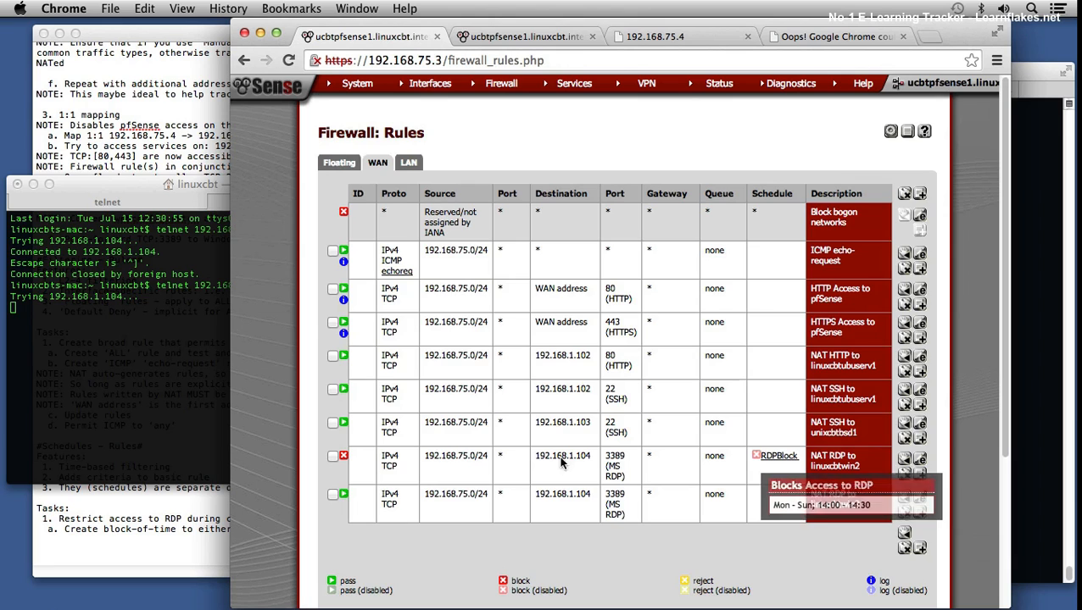
Switch to Terminal, interrupt the pending telnet attempt, and run "telnet 192.168.1.104 3389" again
click(174, 319)
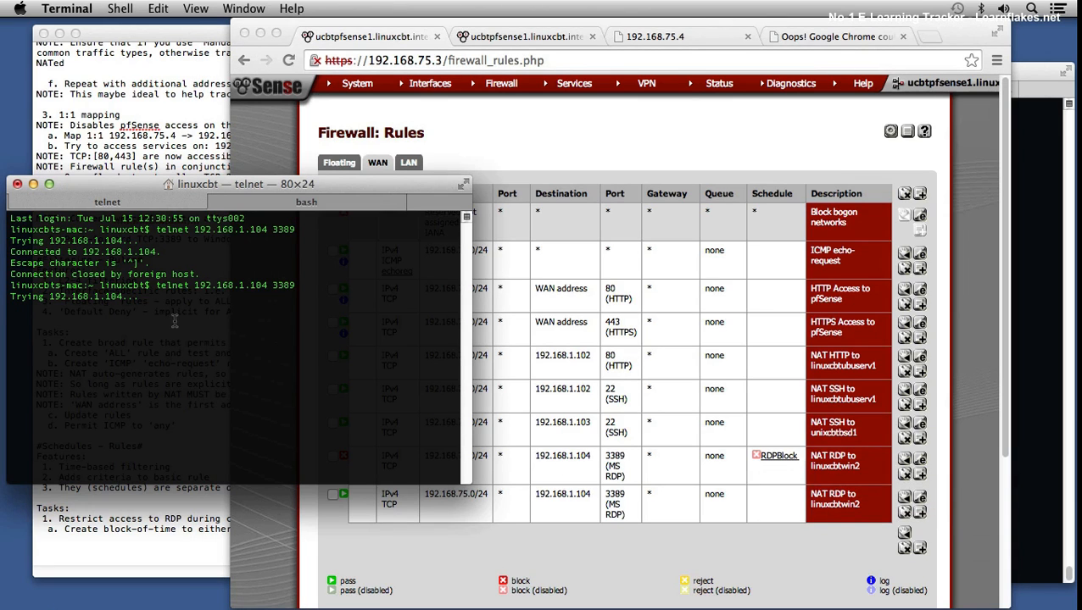
key(ctrl+c)
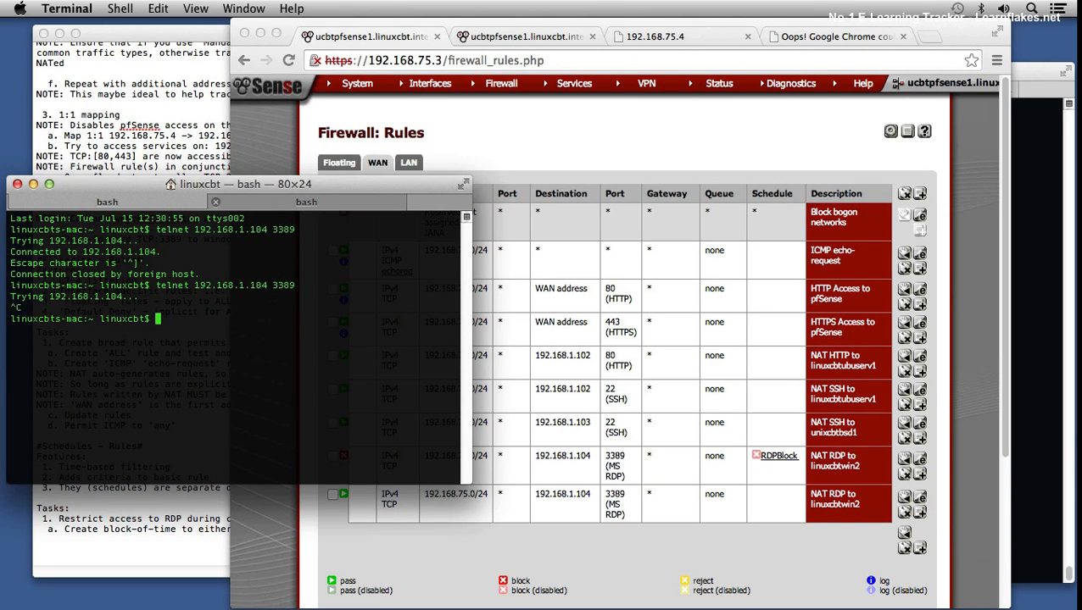
key(Up)
key(Return)
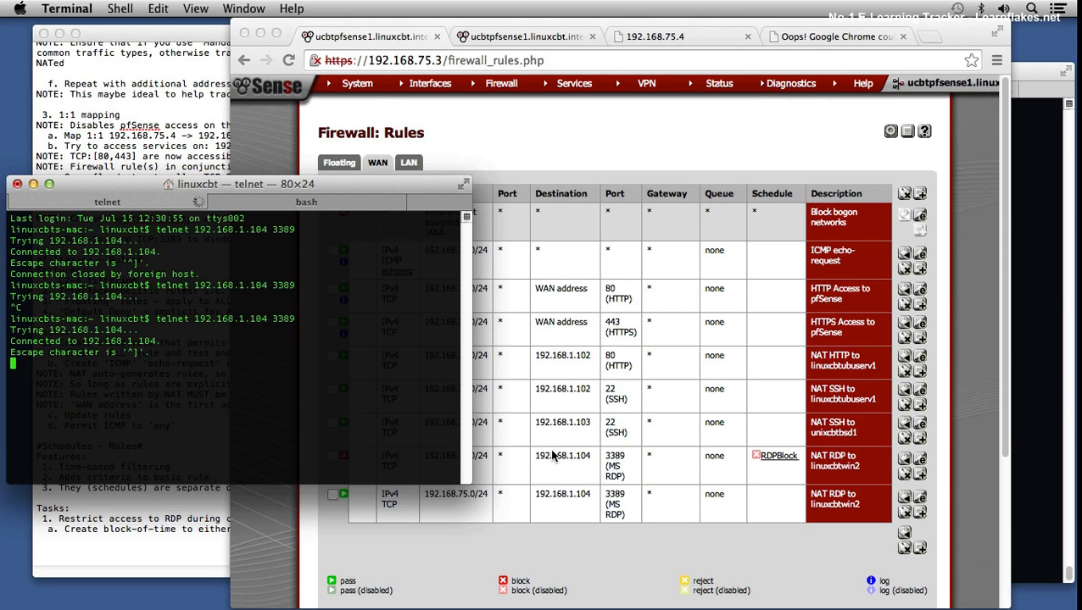
Switch to Chrome and search Google for "ms rdp mac client" in a new tab
click(485, 543)
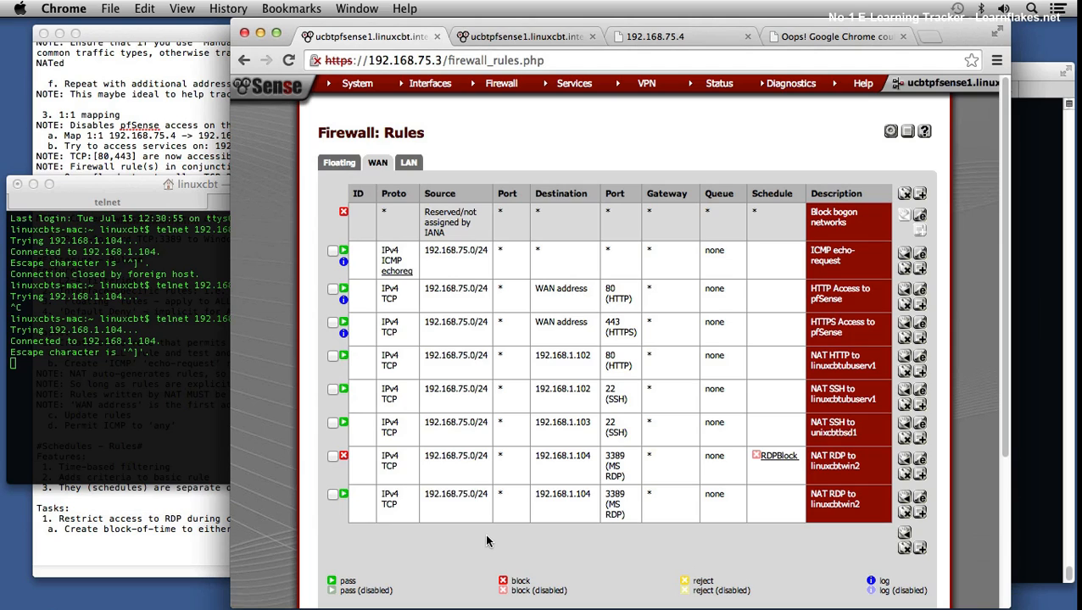
key(super+t)
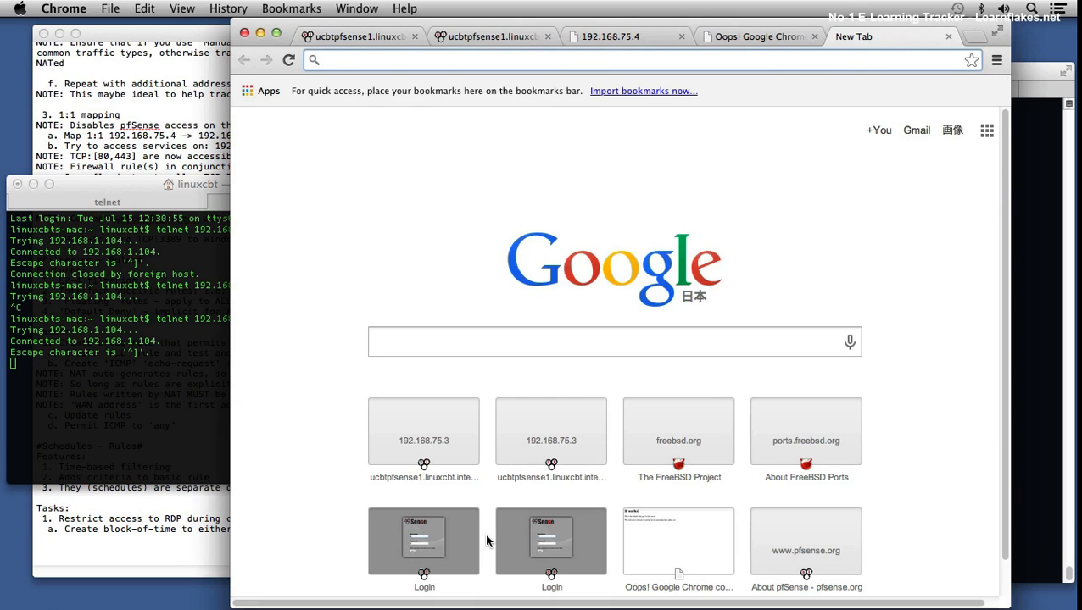
text(ms rdp m)
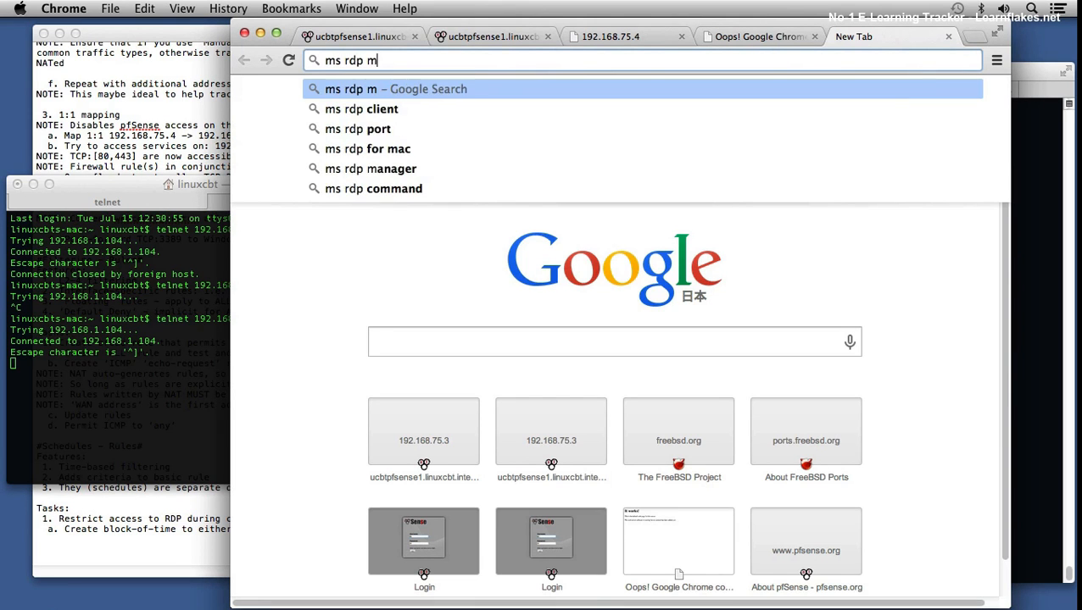
text(ac)
key(Down)
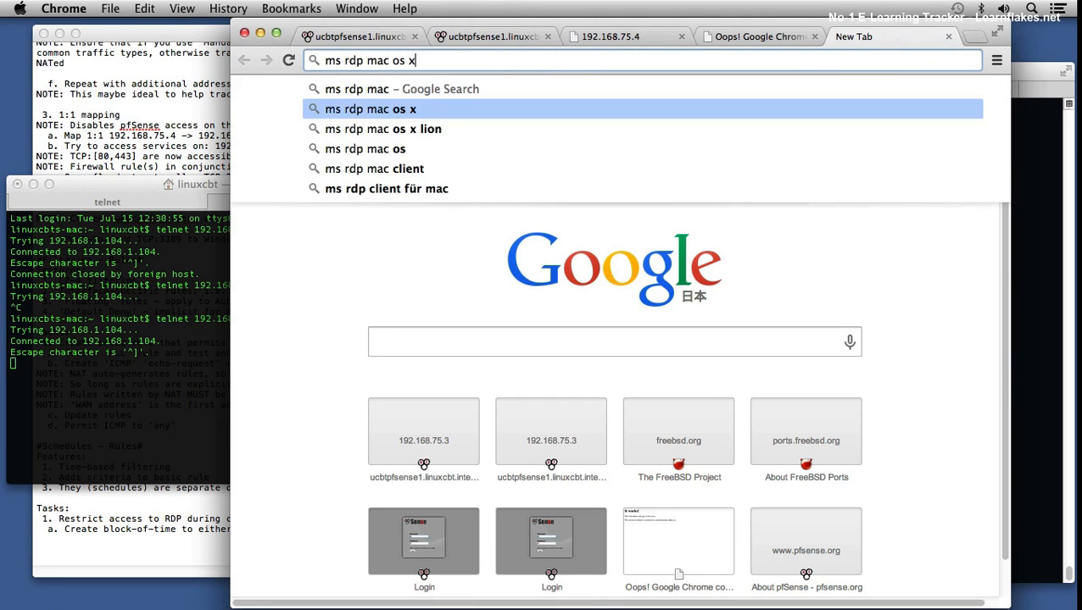
key(Down)
key(Down)
key(Down)
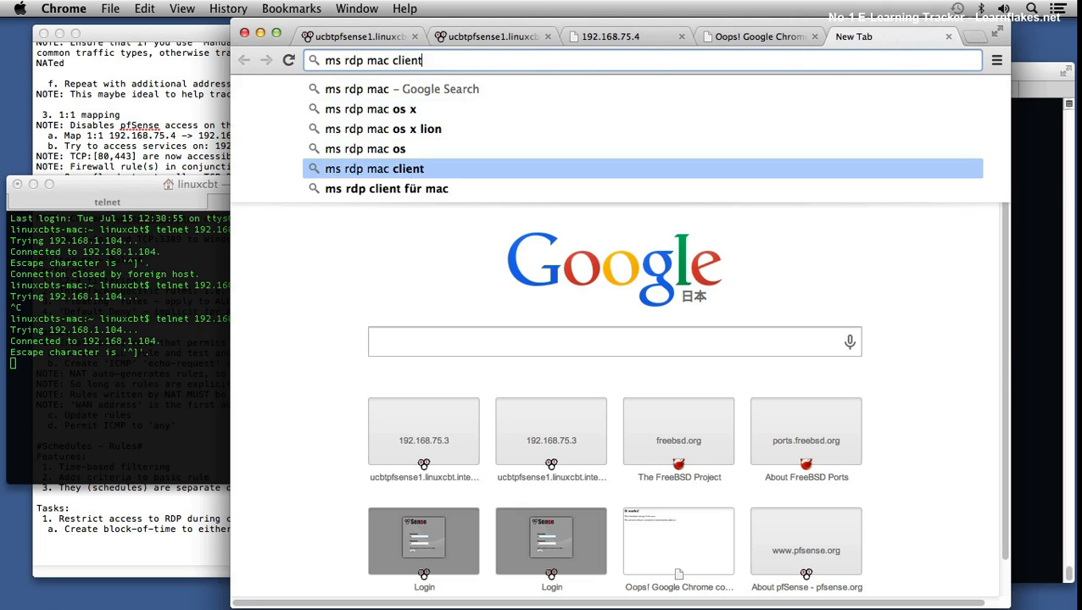
key(Return)
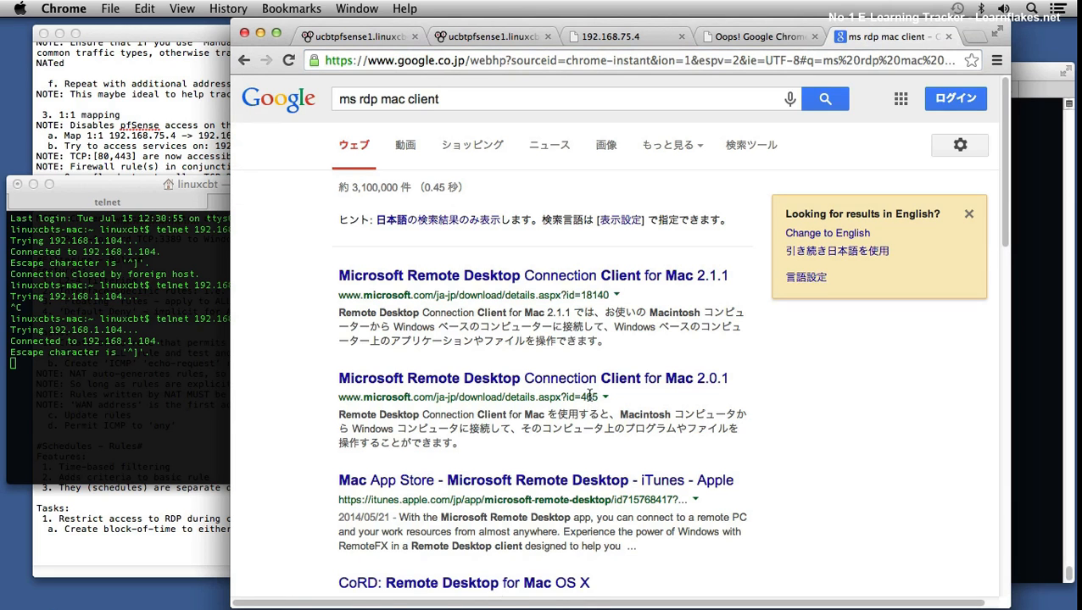
Open the Remote Desktop Connection Client for Mac 2.1.1 result, go to google.com instead, and search for "ms rdb mac client"
click(591, 277)
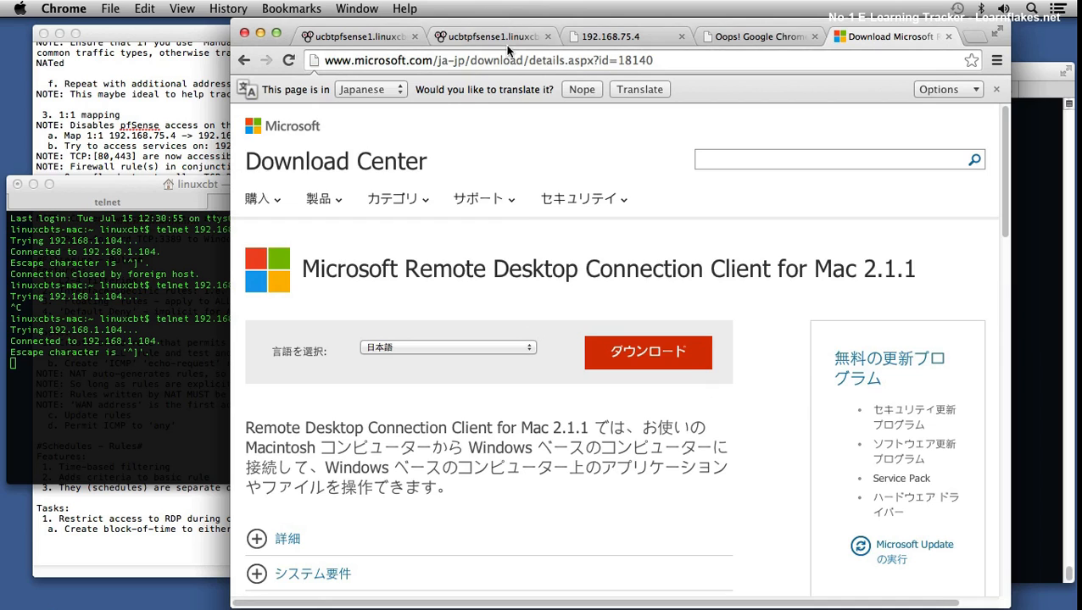
click(475, 61)
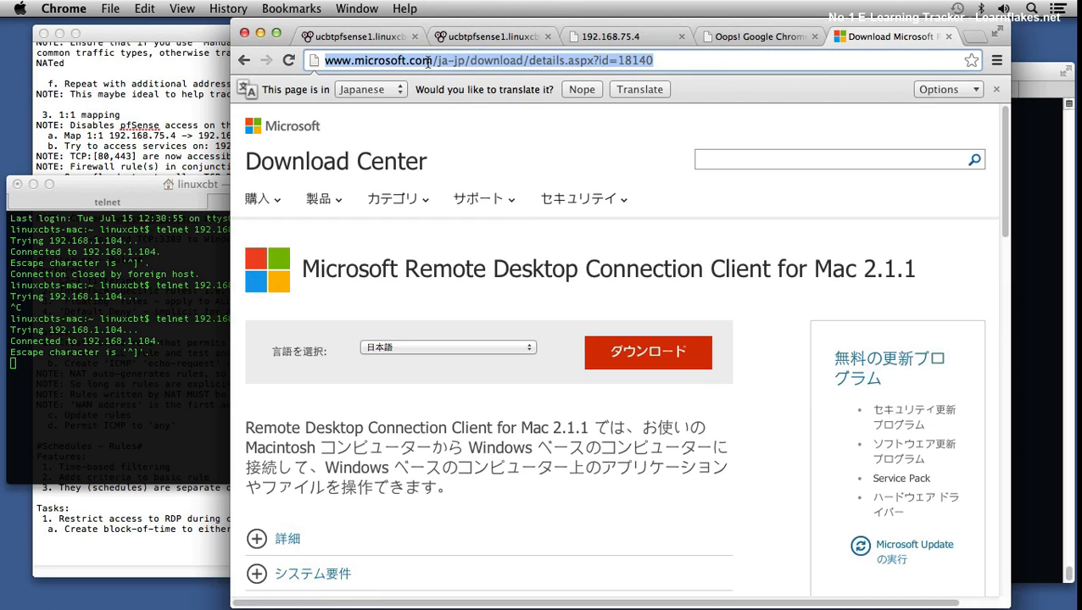
text(google)
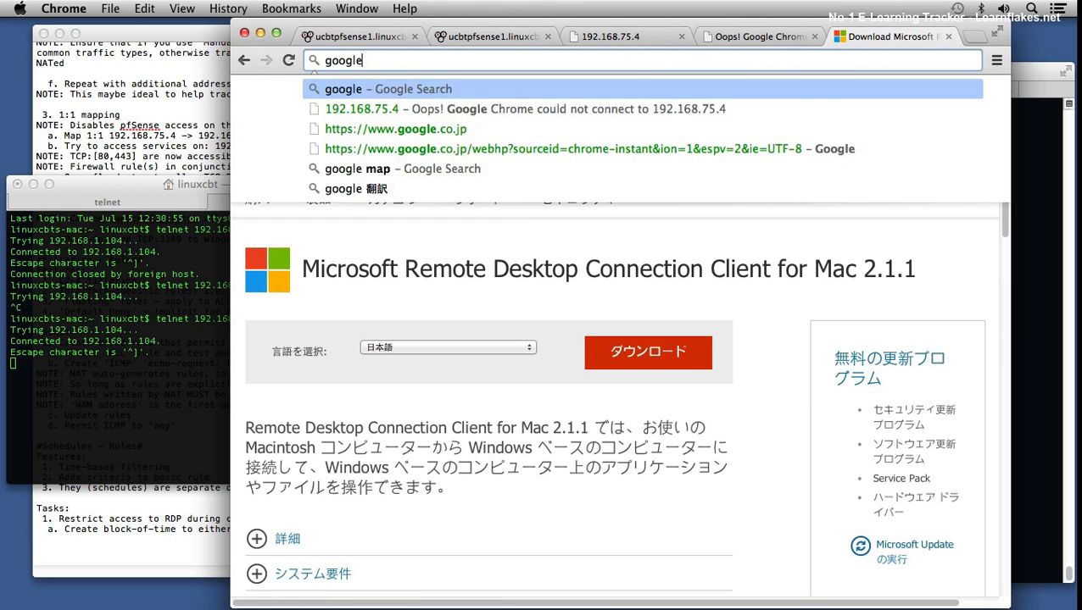
key(Return)
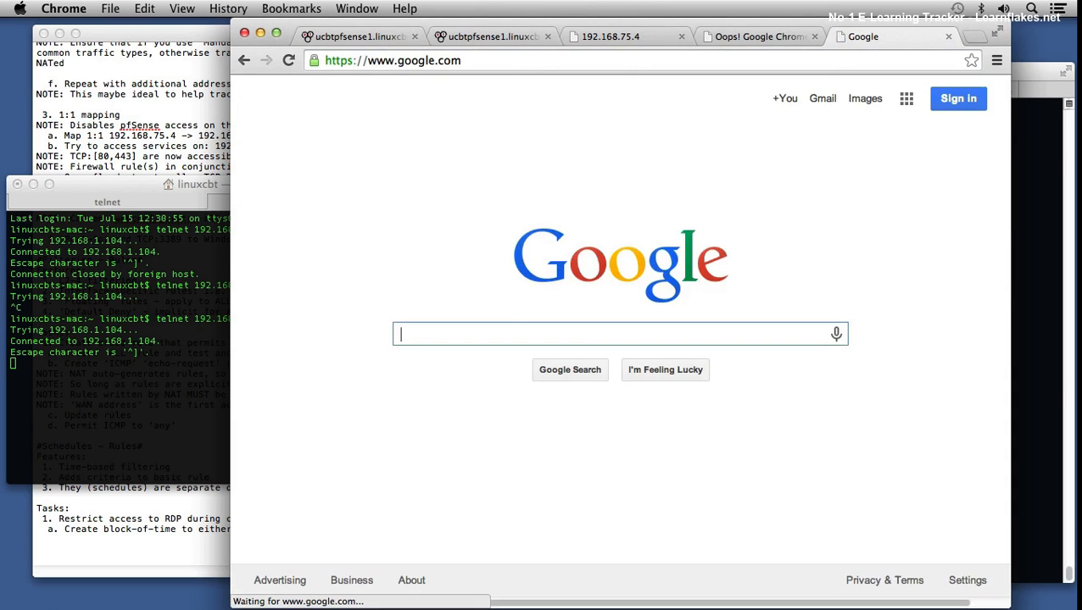
text(ms rdb m)
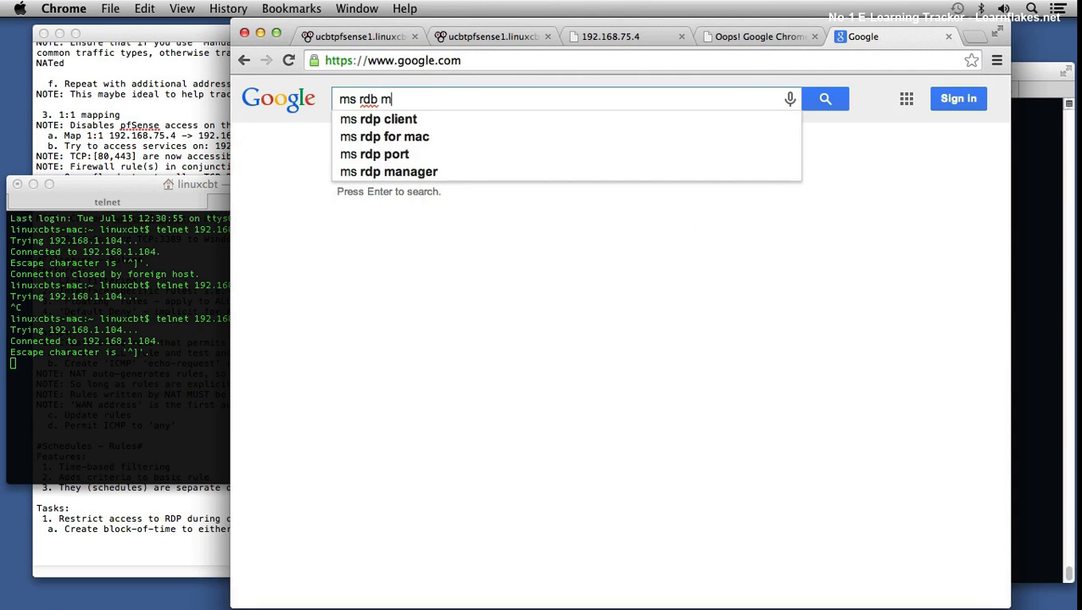
text(ac client)
key(Return)
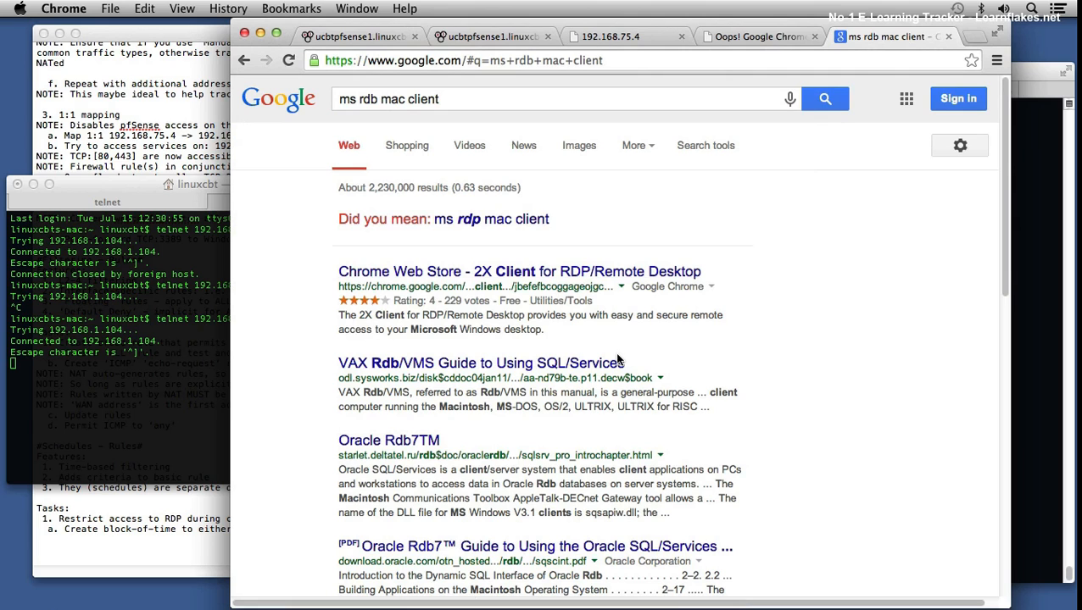
Look over the results, correct the query to "ms rdp mac client", and search again
scroll(786, 383, down, 1)
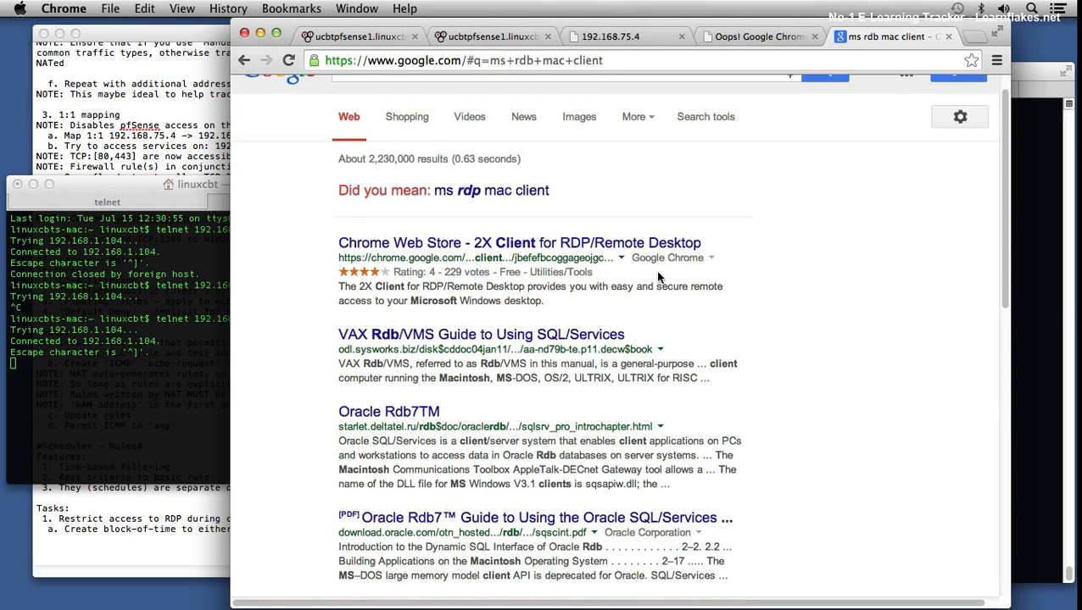
scroll(632, 255, up, 1)
click(378, 100)
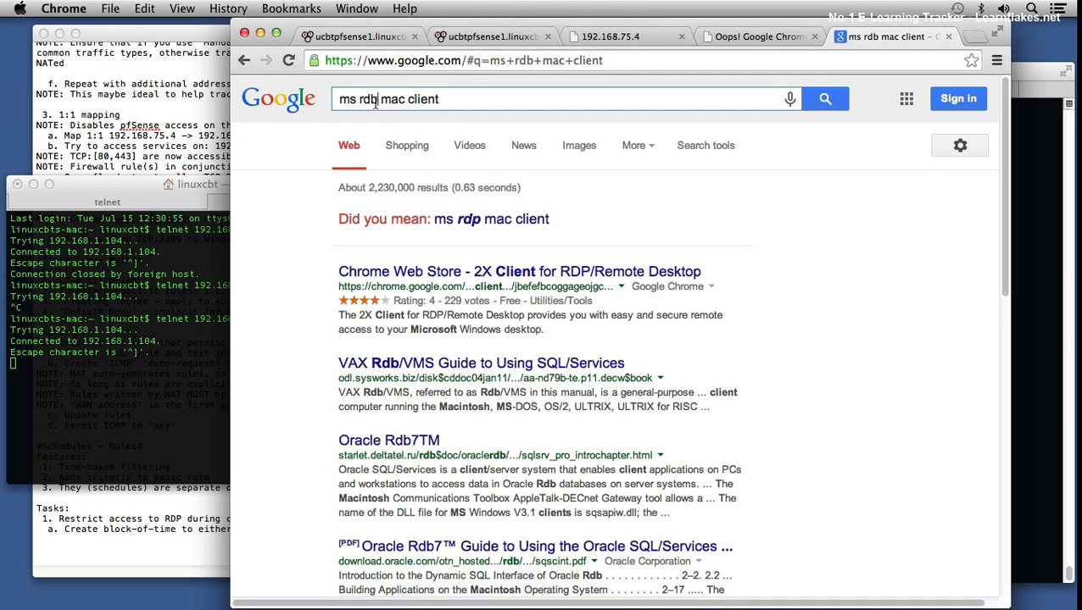
key(BackSpace)
text(p)
key(Return)
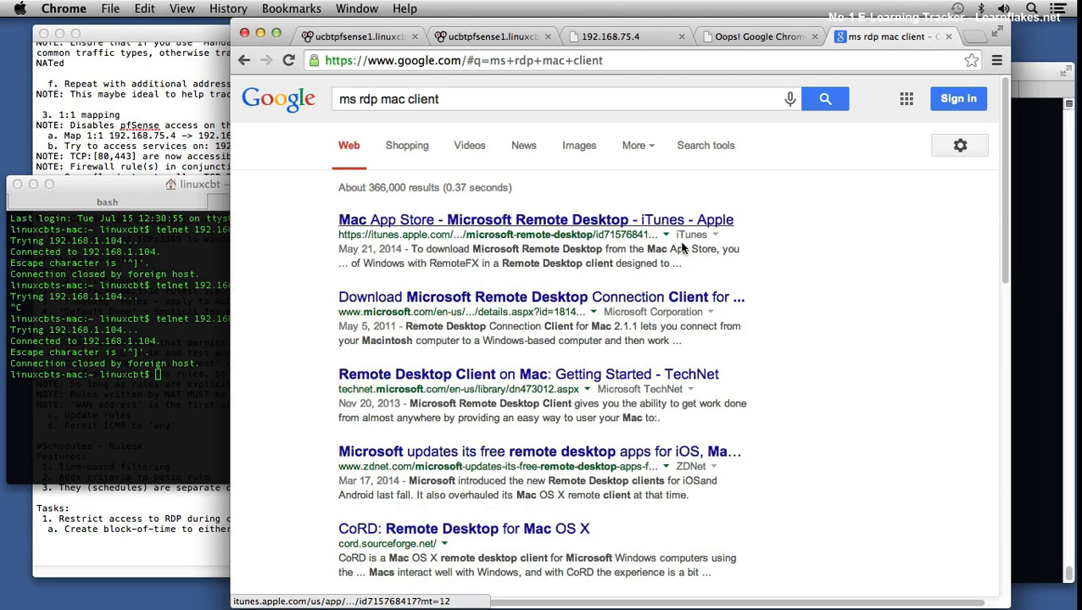
Download Microsoft Remote Desktop Connection Client for Mac 2.1.1 from the English Microsoft page and open the downloaded disk image
click(635, 302)
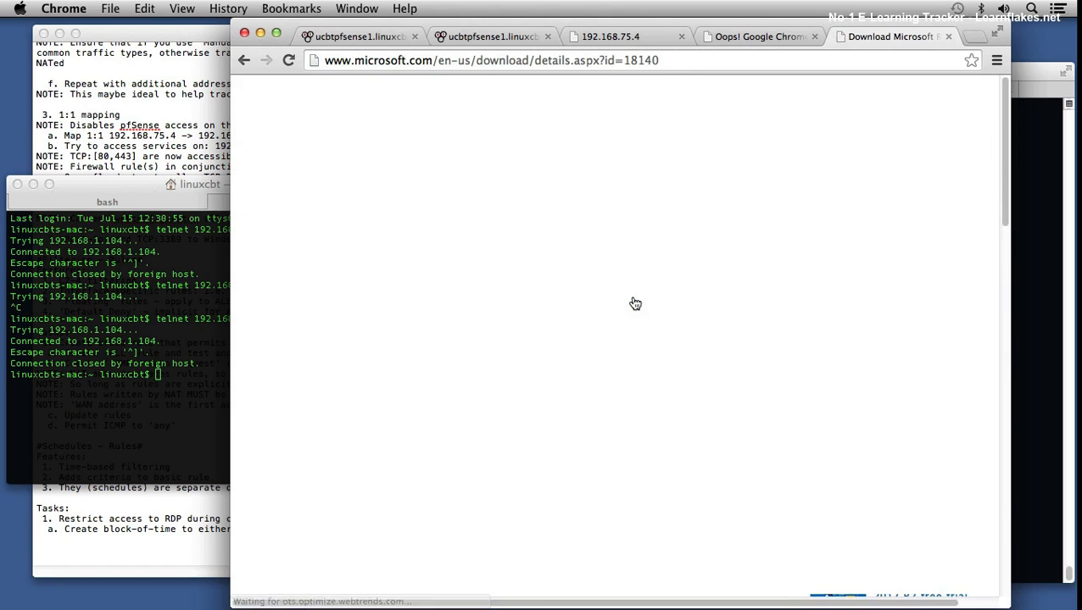
click(653, 328)
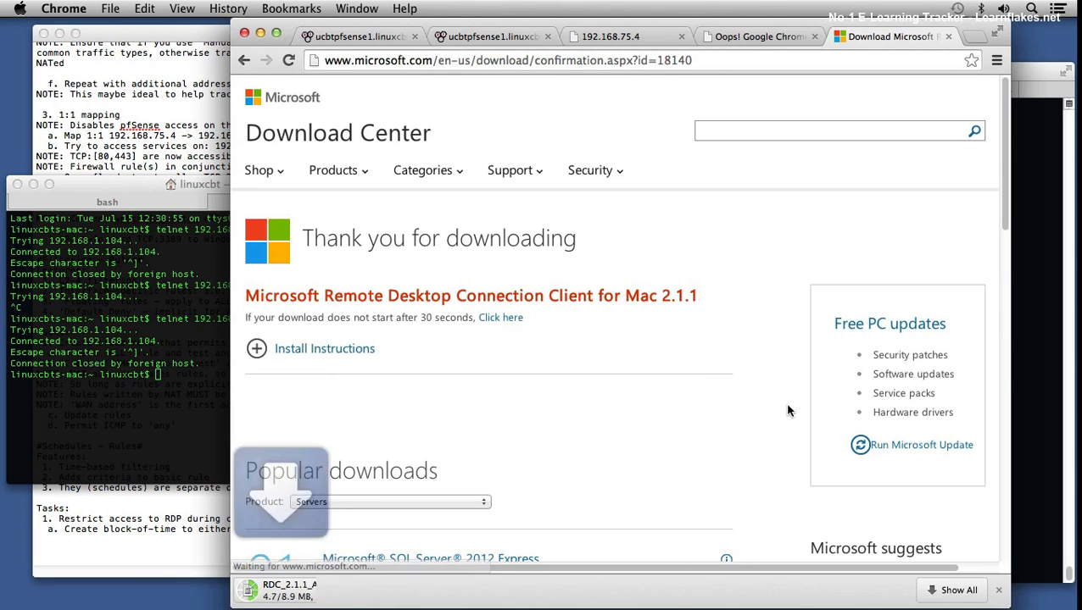
click(346, 597)
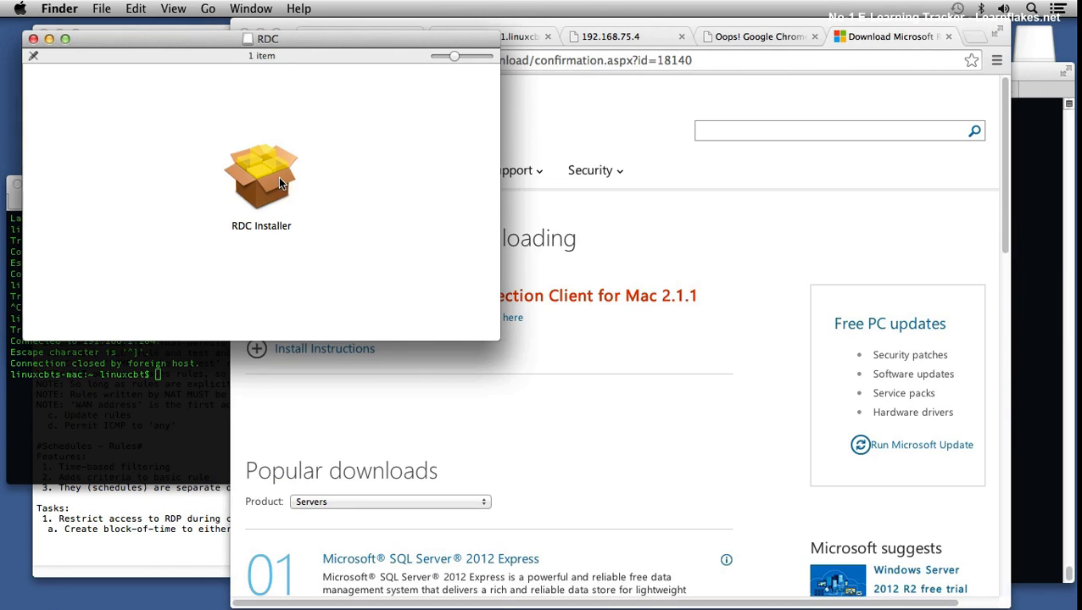
Try to launch RDC Installer from the mounted RDC disk image
double_click(278, 176)
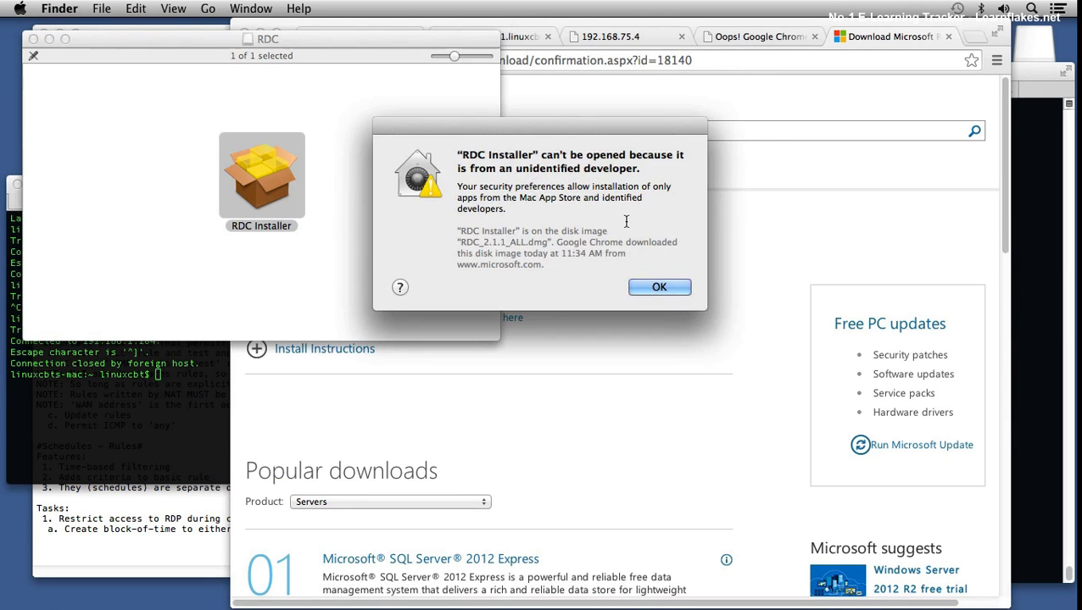
click(665, 288)
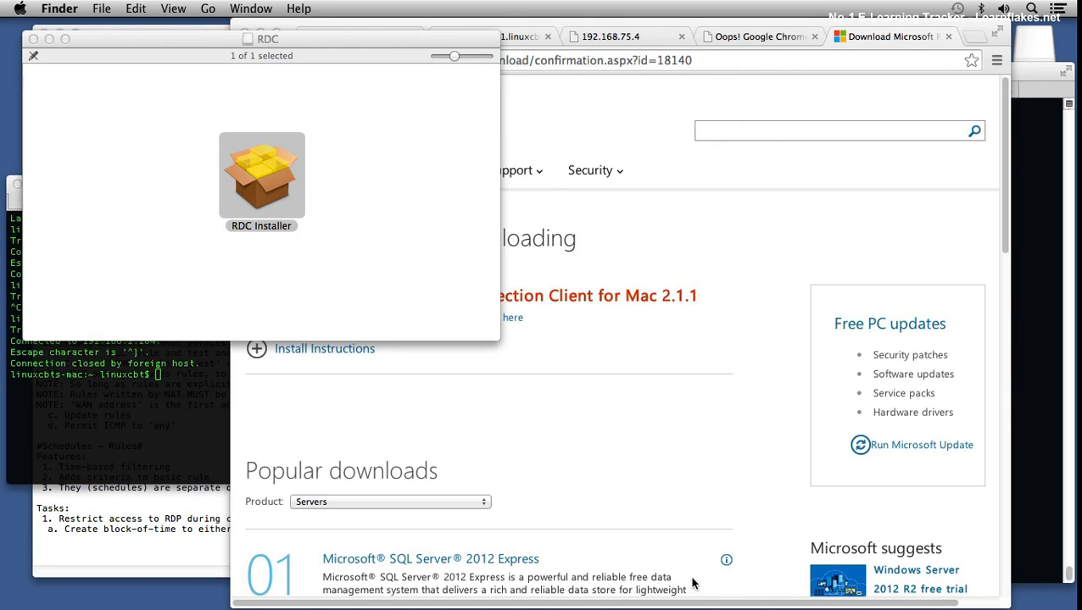
mouse_move(631, 607)
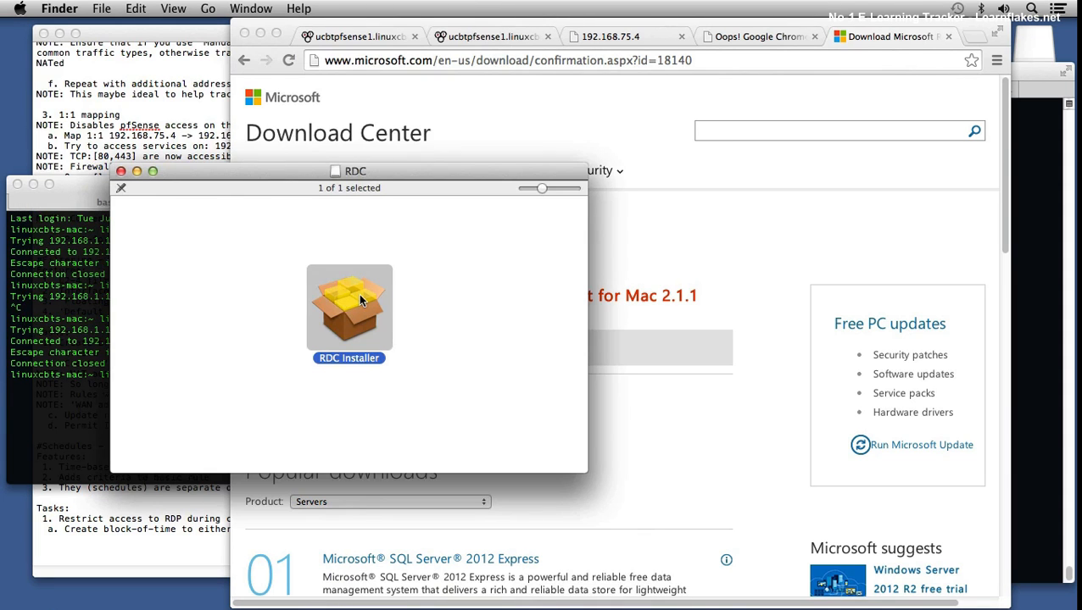
double_click(360, 299)
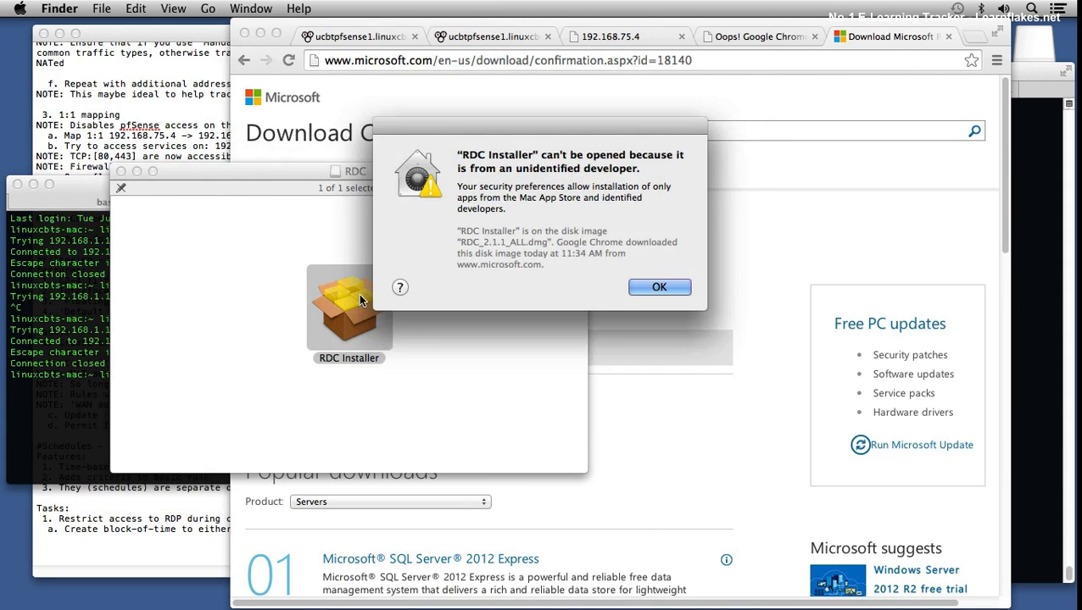
click(655, 288)
Unlock Security & Privacy in System Preferences with the account password, allow apps downloaded from Anywhere, and close the preferences
mouse_move(711, 607)
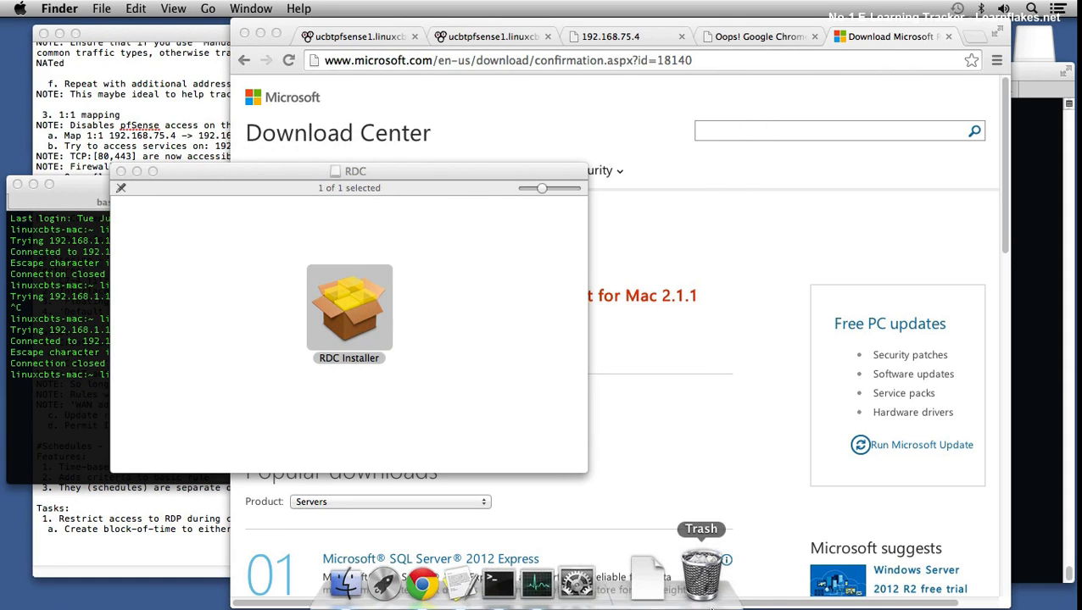
click(539, 585)
click(408, 151)
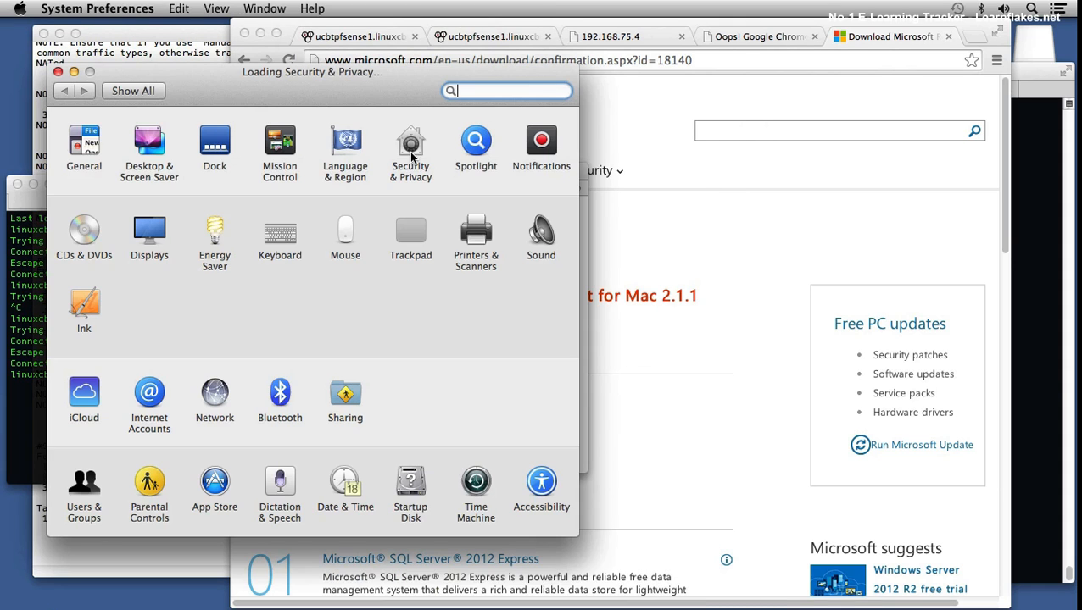
click(107, 455)
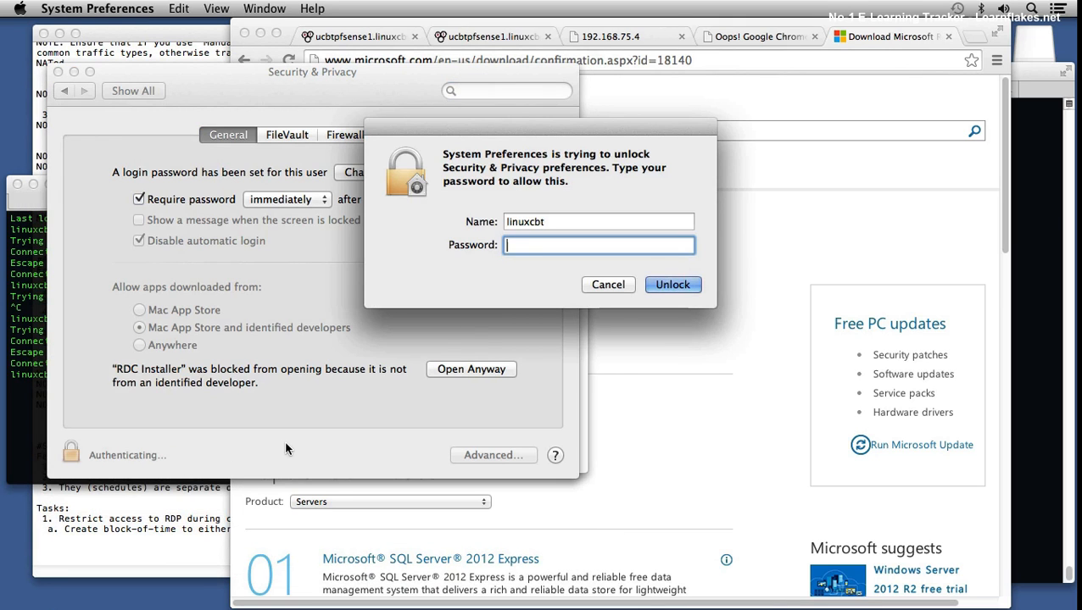
text(*********)
key(Return)
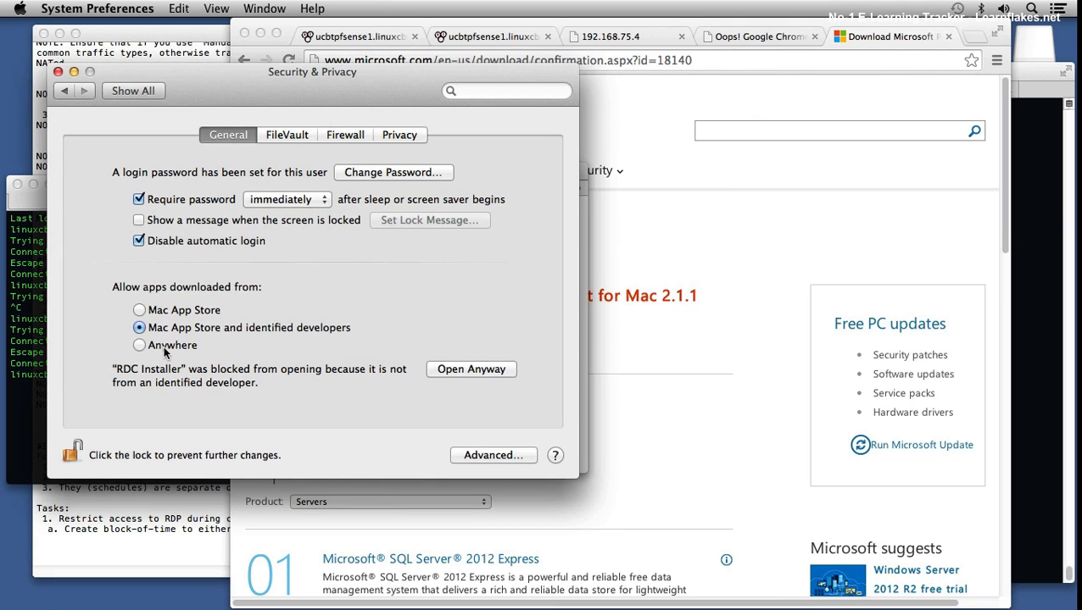
click(167, 345)
click(316, 202)
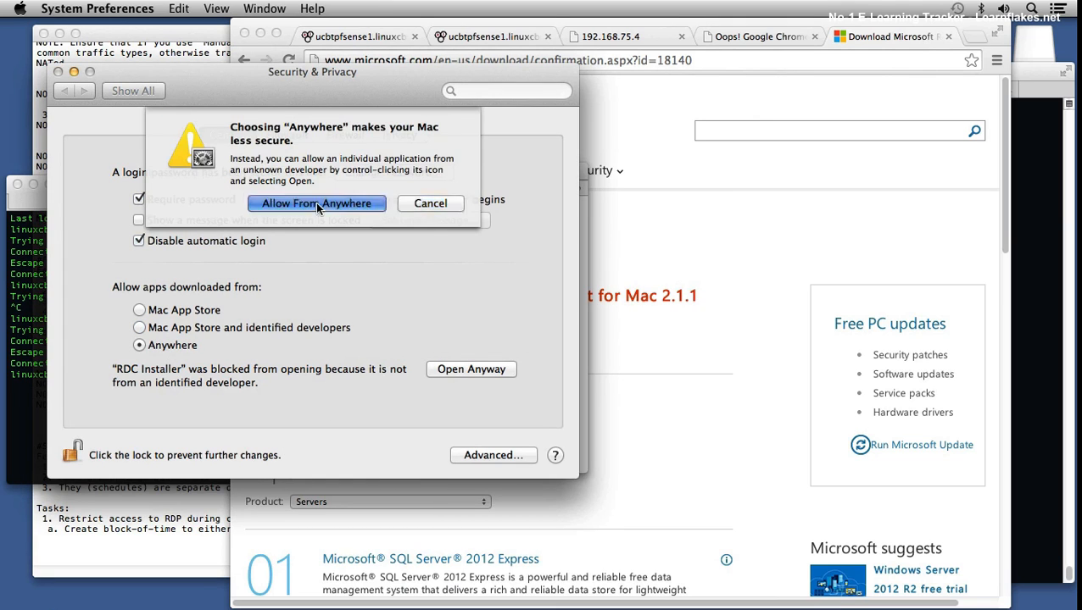
click(60, 72)
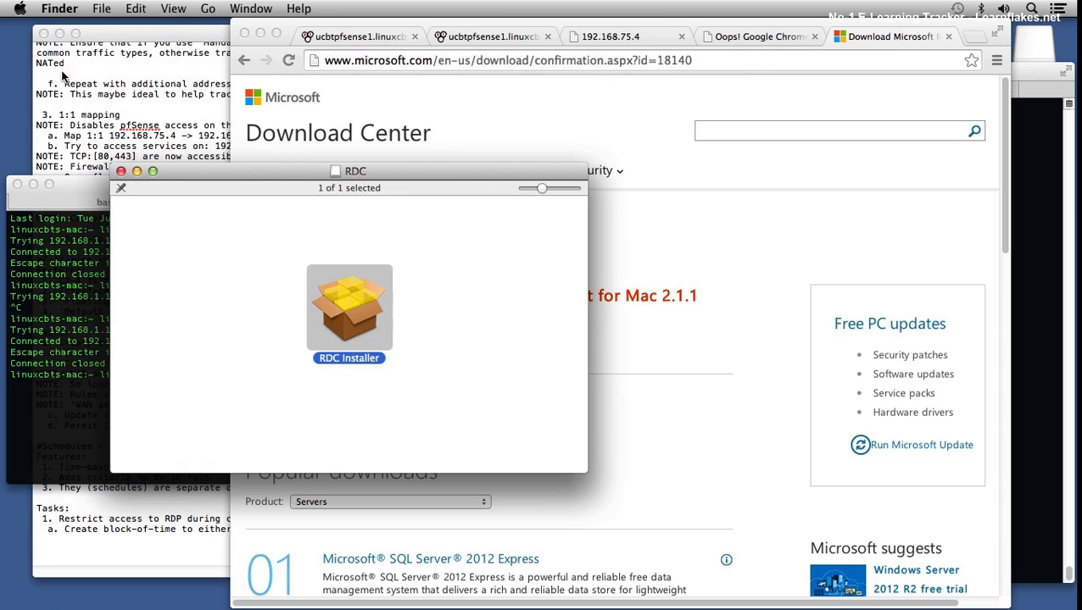
Launch RDC Installer, agree to the license, and start the installation by entering the account password
double_click(347, 305)
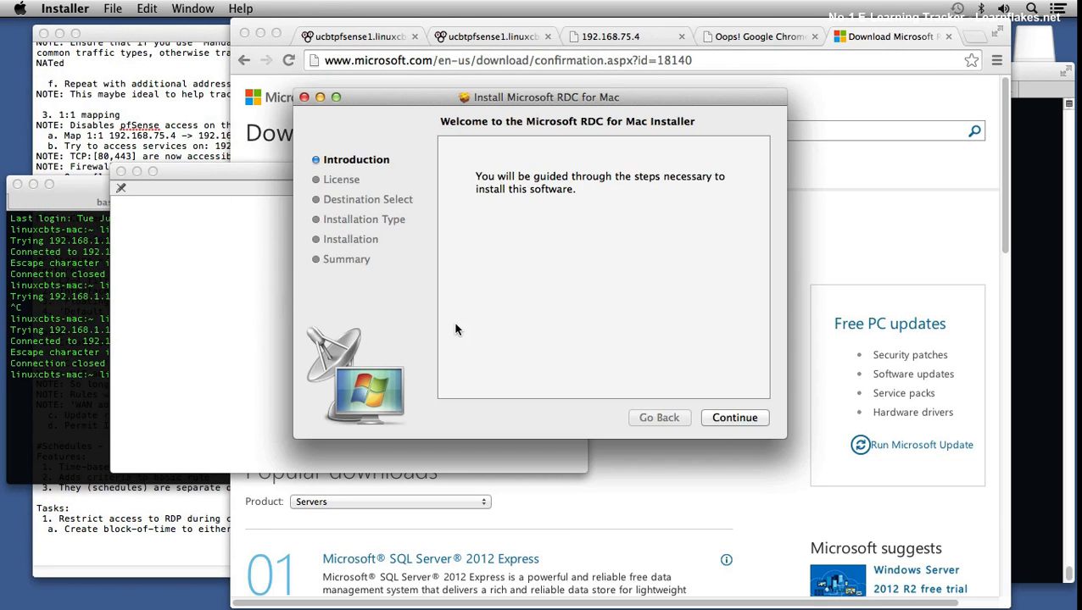
click(736, 418)
click(737, 417)
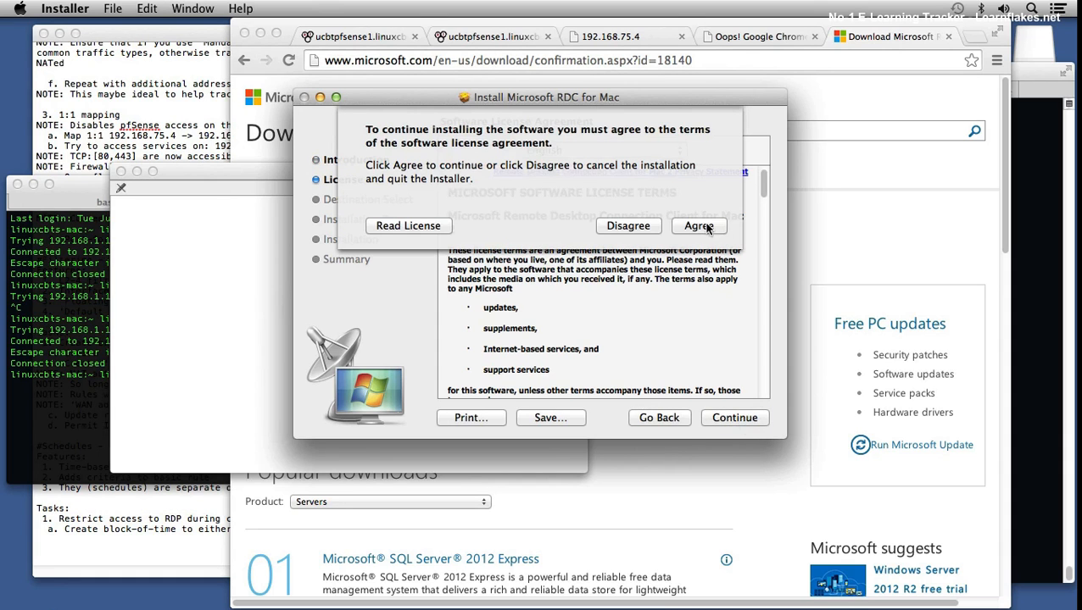
click(699, 226)
click(738, 417)
text(******)
key(Return)
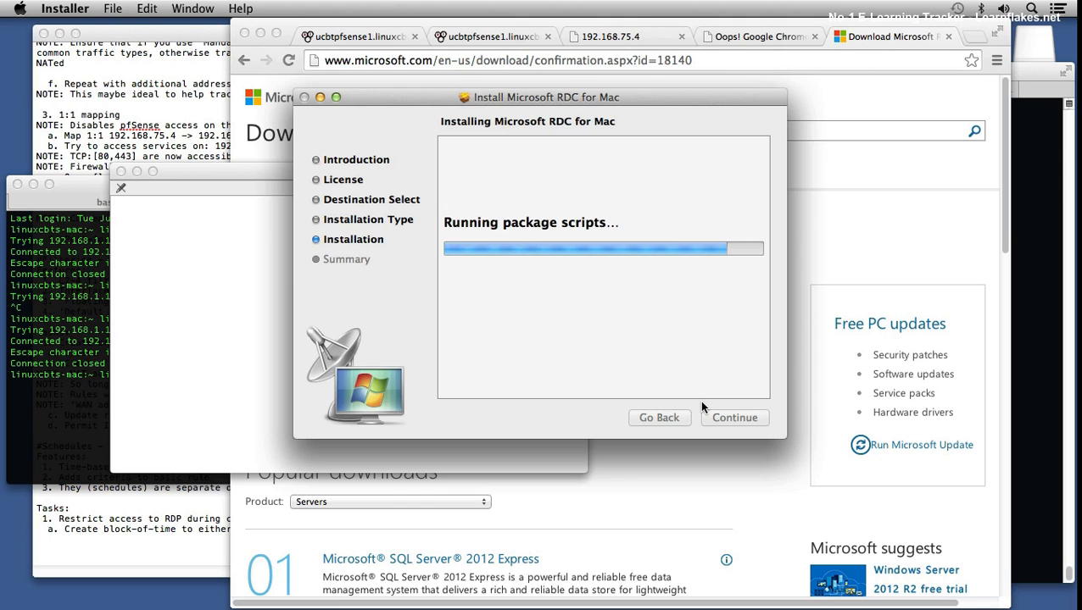
drag(462, 104, 312, 166)
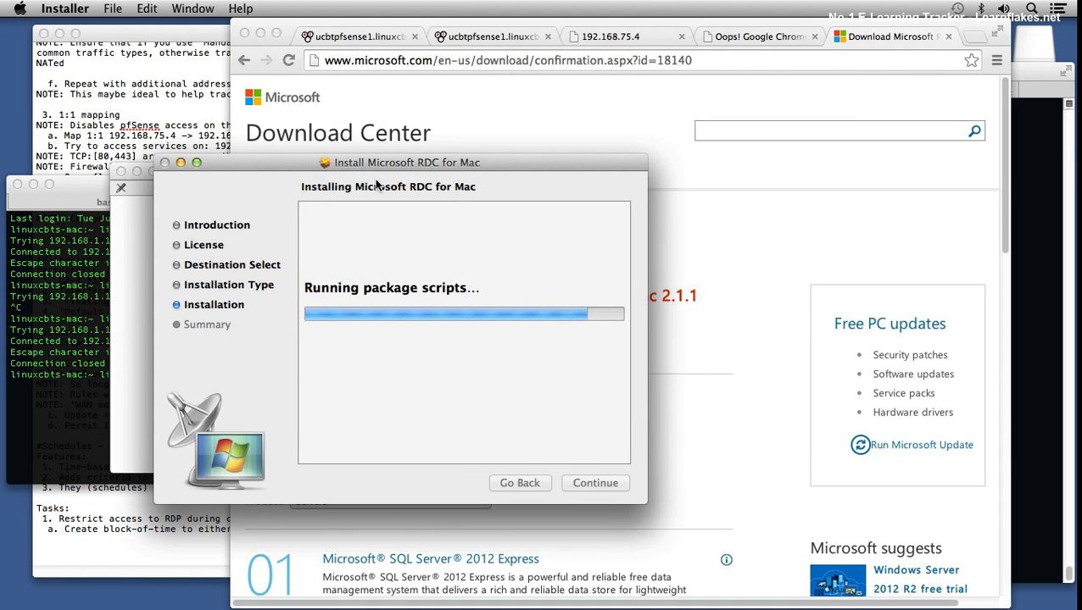
drag(395, 164, 390, 194)
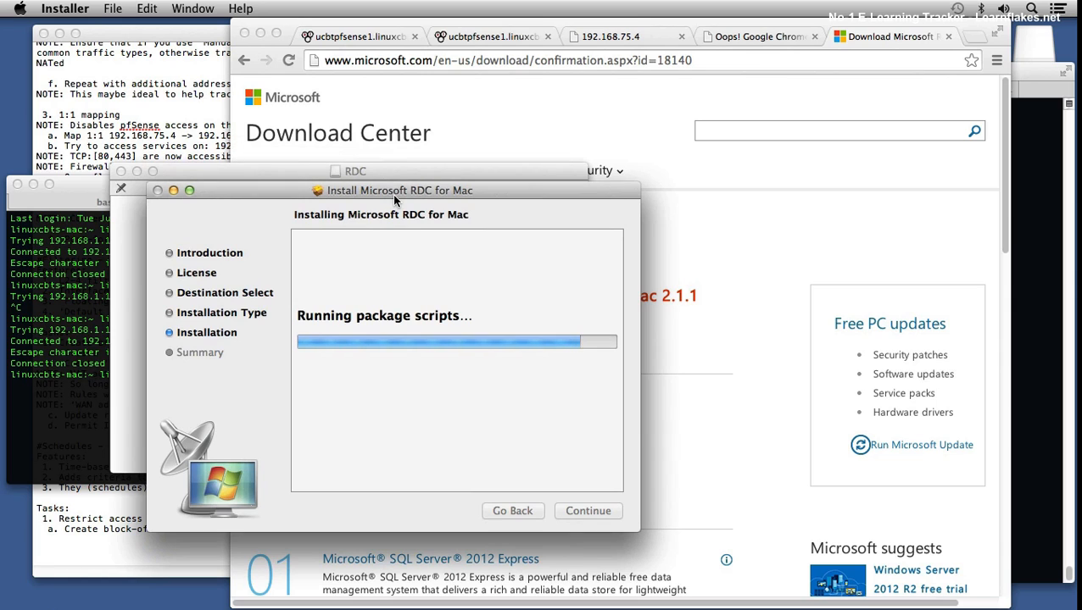
drag(396, 192, 374, 207)
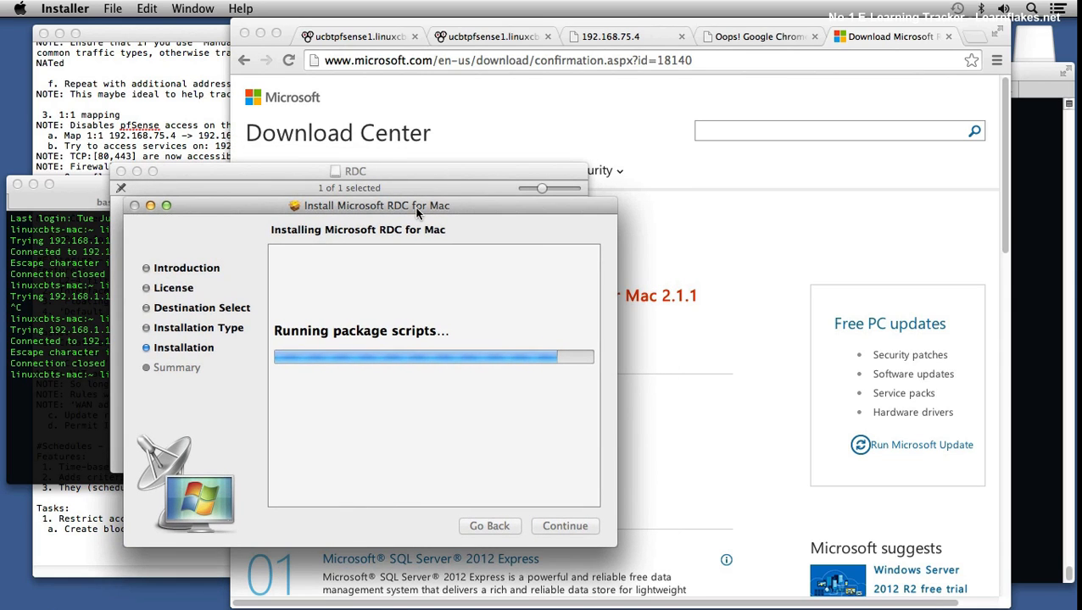
Switch to Chrome and close the Microsoft download tab and the two 192.168.75.4 tabs
click(718, 182)
click(948, 36)
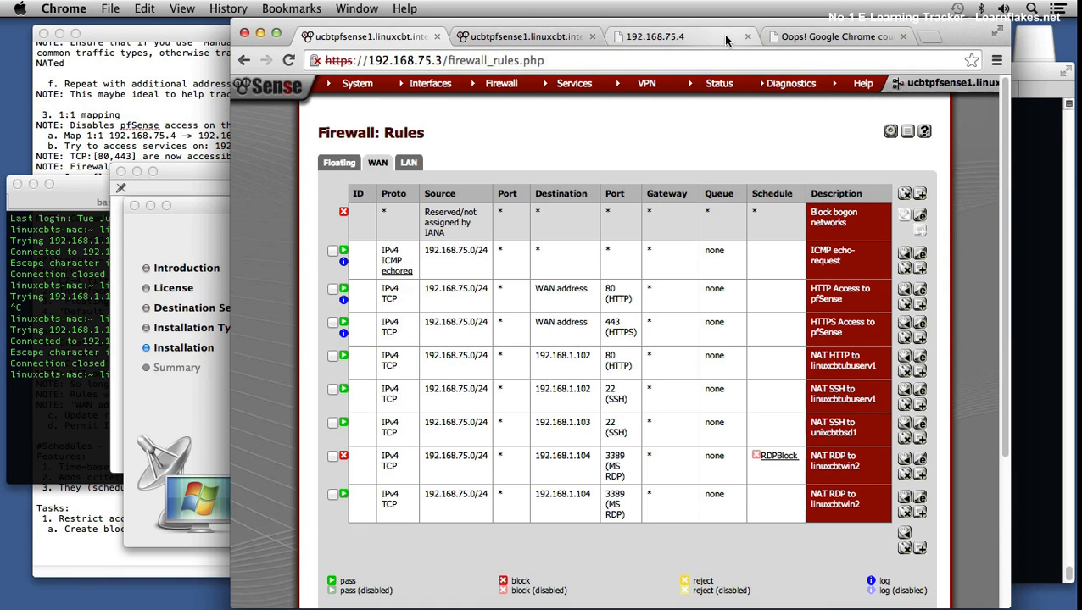
click(748, 37)
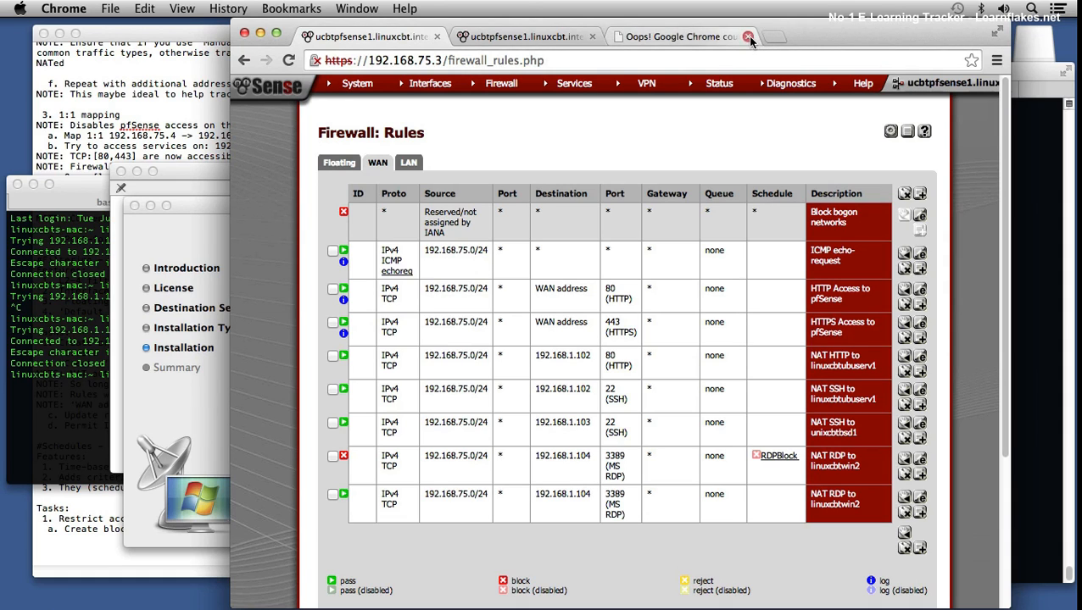
click(748, 37)
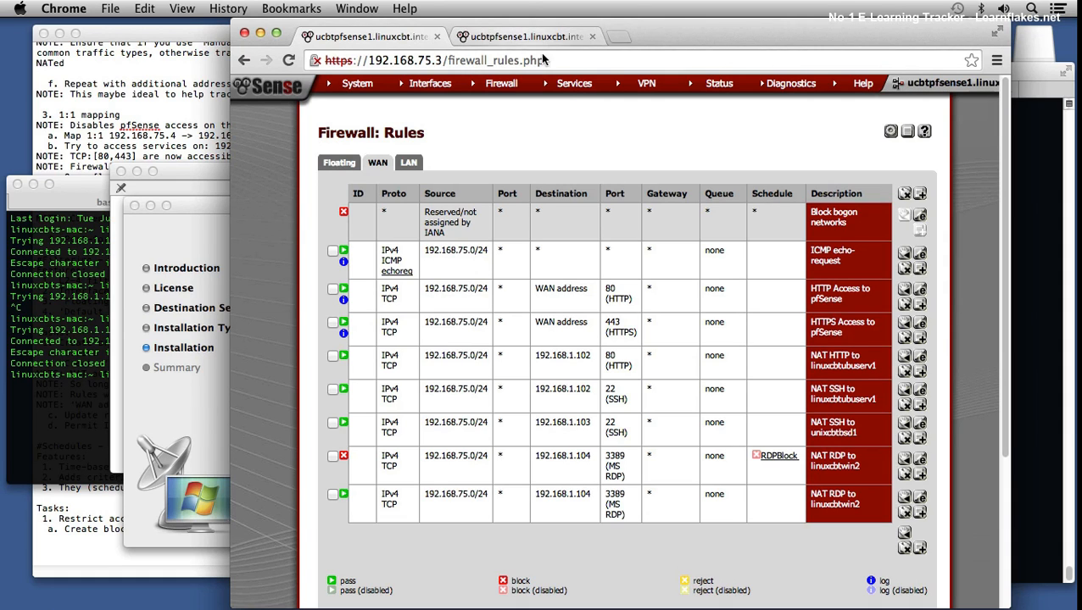
Start a new firewall schedule named Backup and select every Sunday on the July 2014 calendar
mouse_move(479, 87)
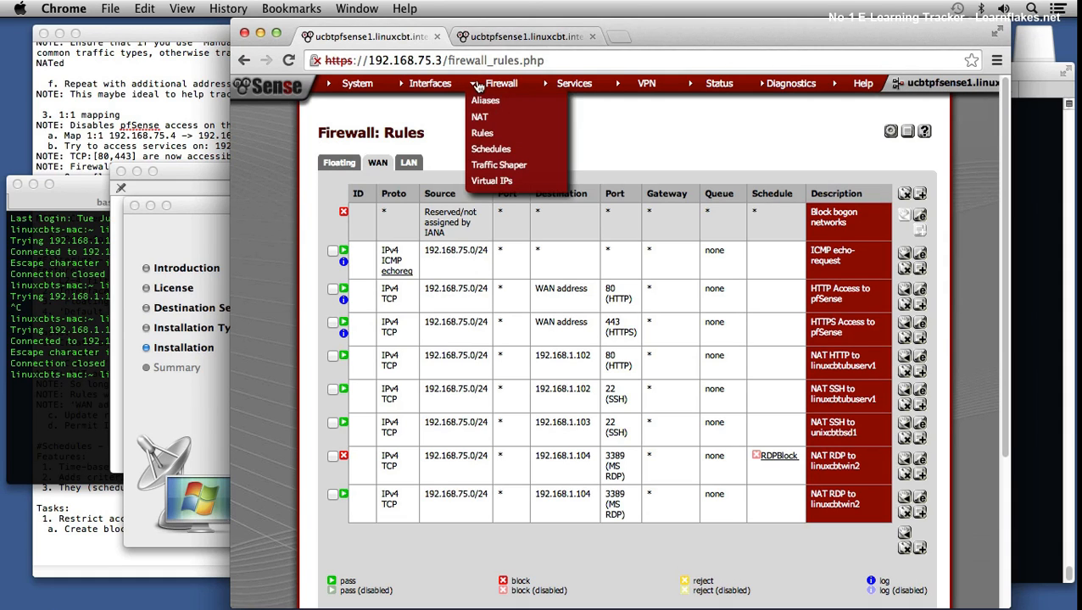
click(490, 149)
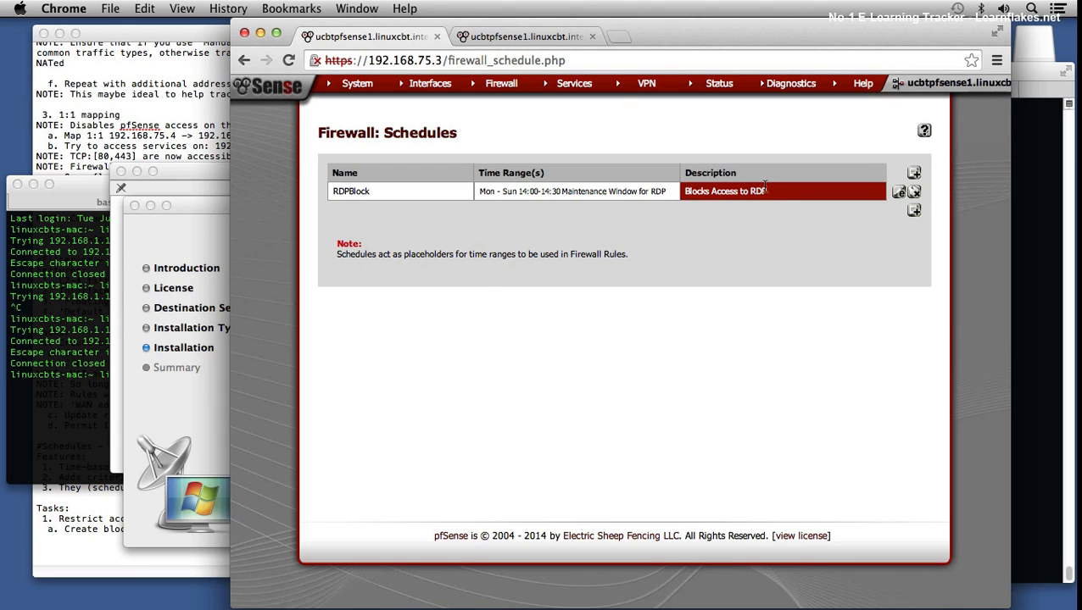
click(914, 174)
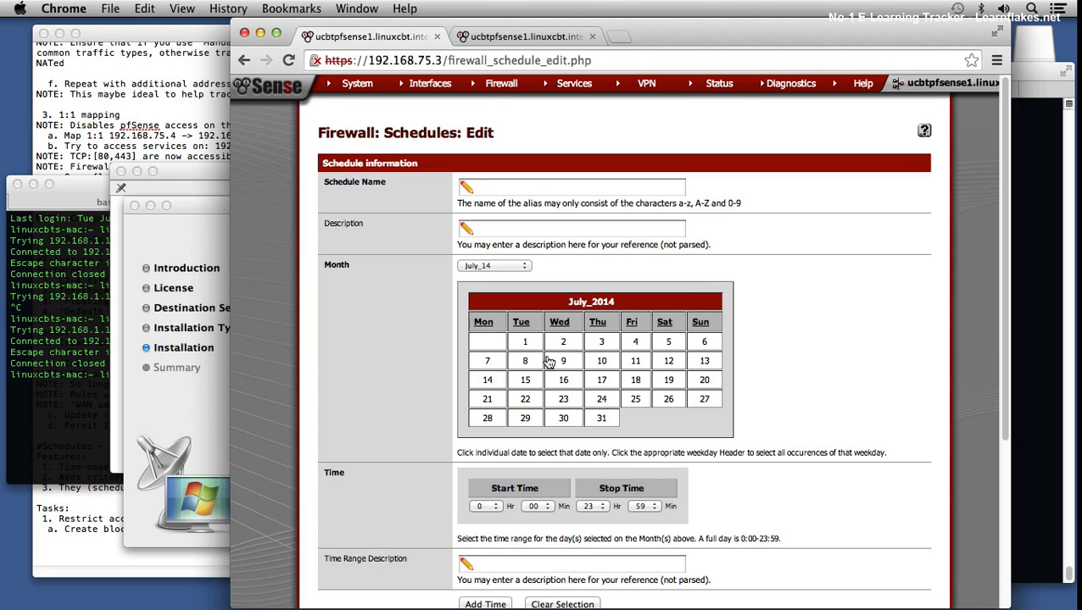
click(704, 342)
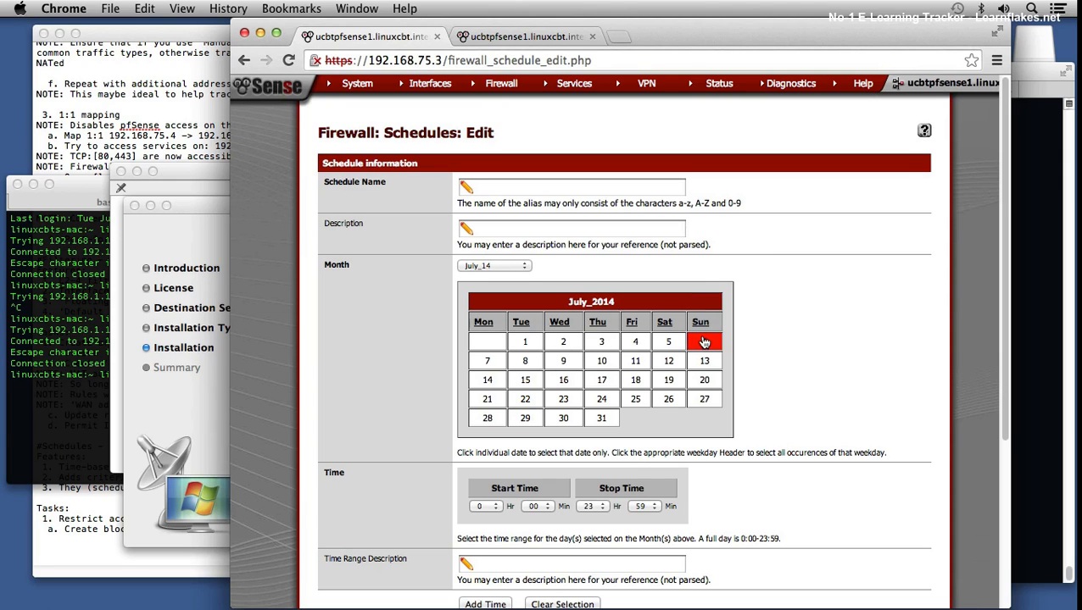
click(700, 322)
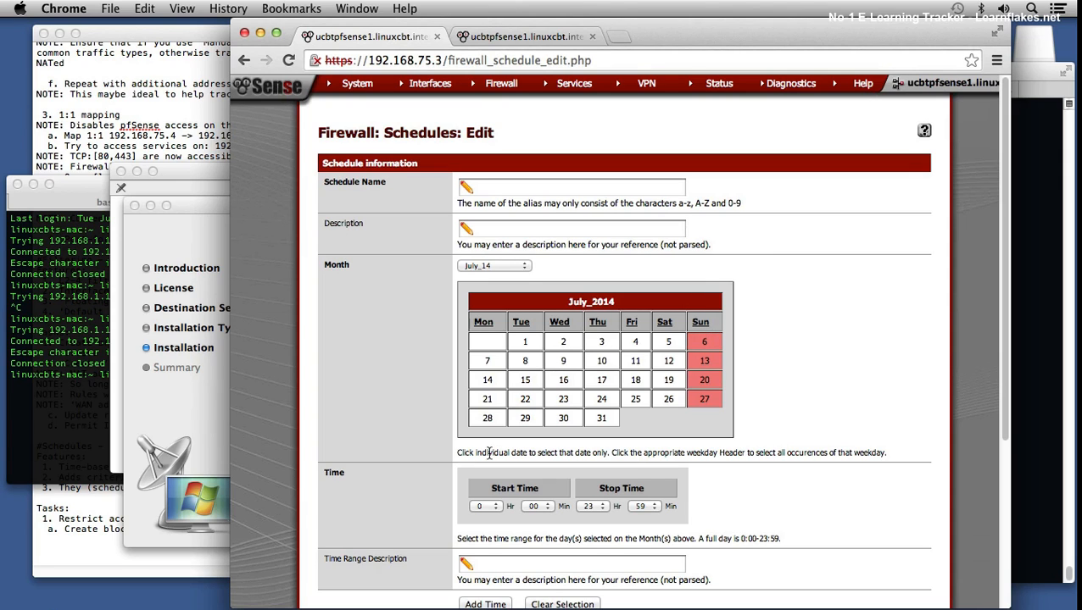
click(536, 190)
text(Backup)
Set the stop hour to 4, describe the time range as Backup, add it, and save the schedule
scroll(540, 248, down, 2)
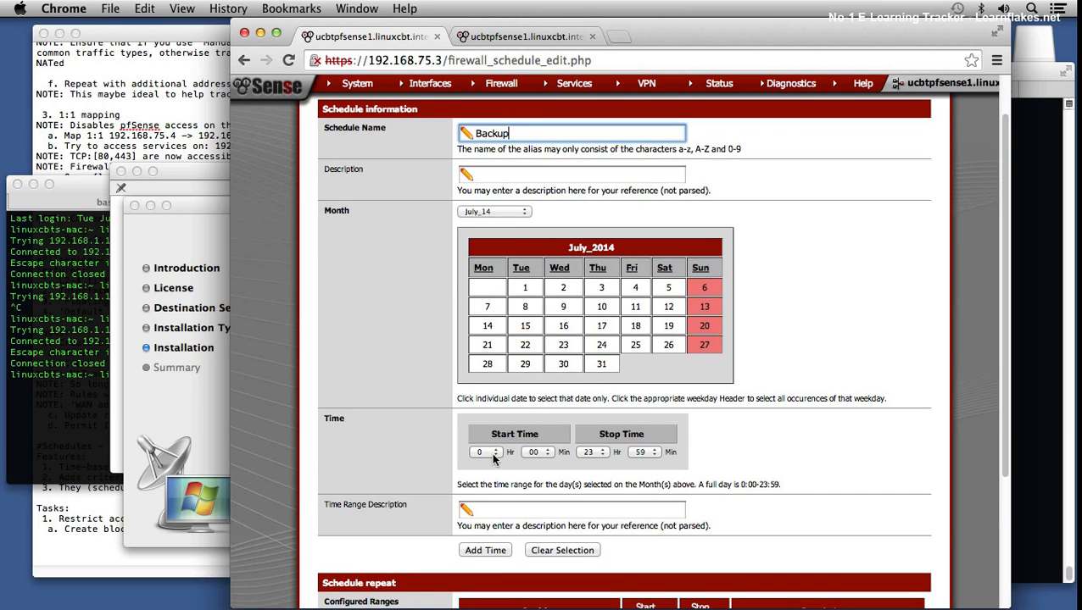
click(600, 452)
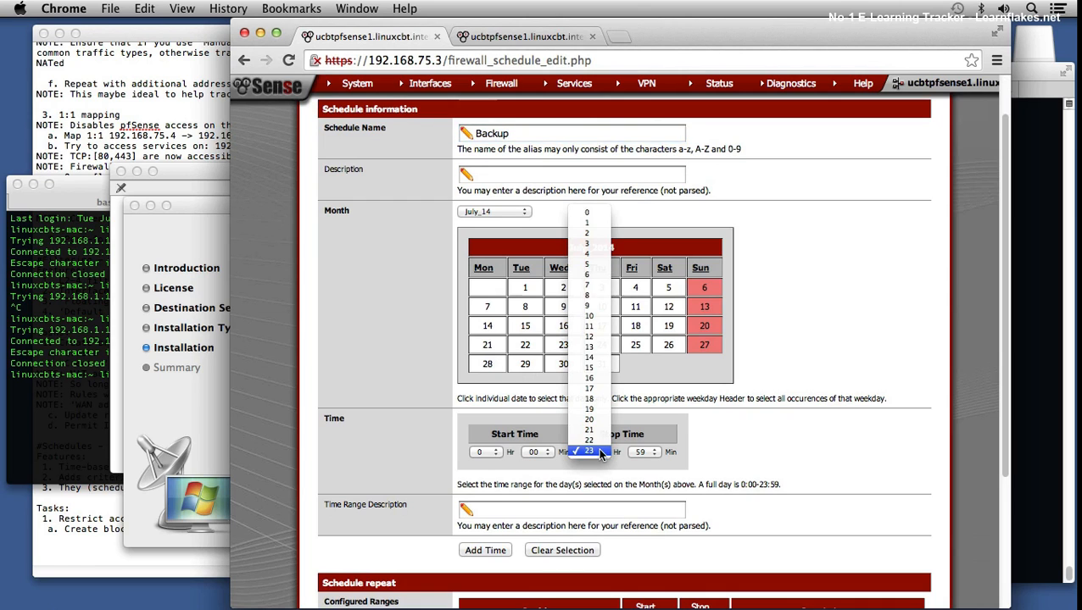
click(589, 254)
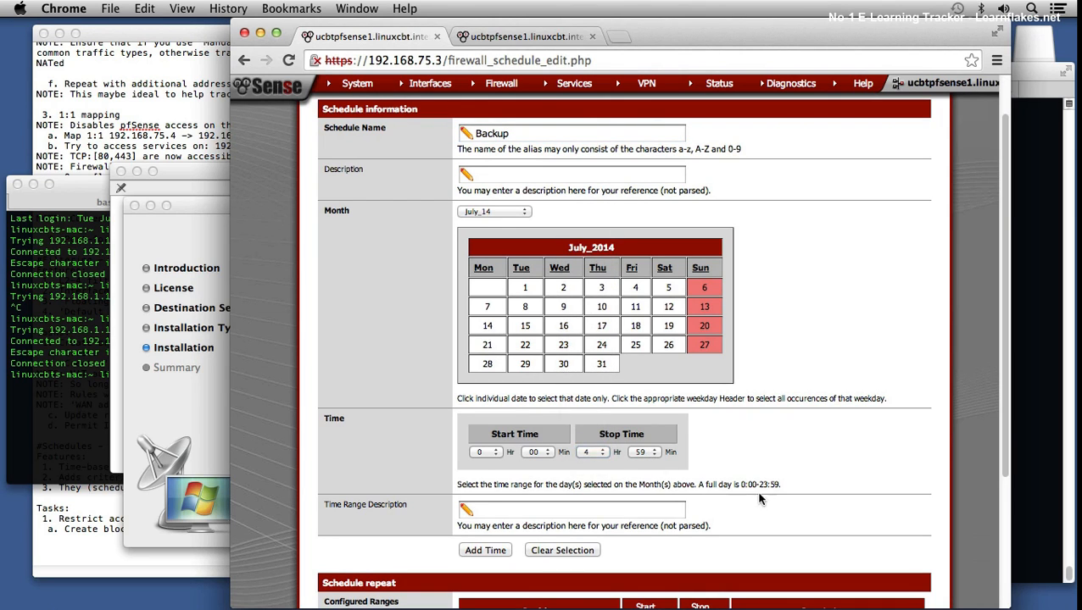
scroll(759, 498, down, 5)
click(522, 323)
text(Backup)
click(473, 364)
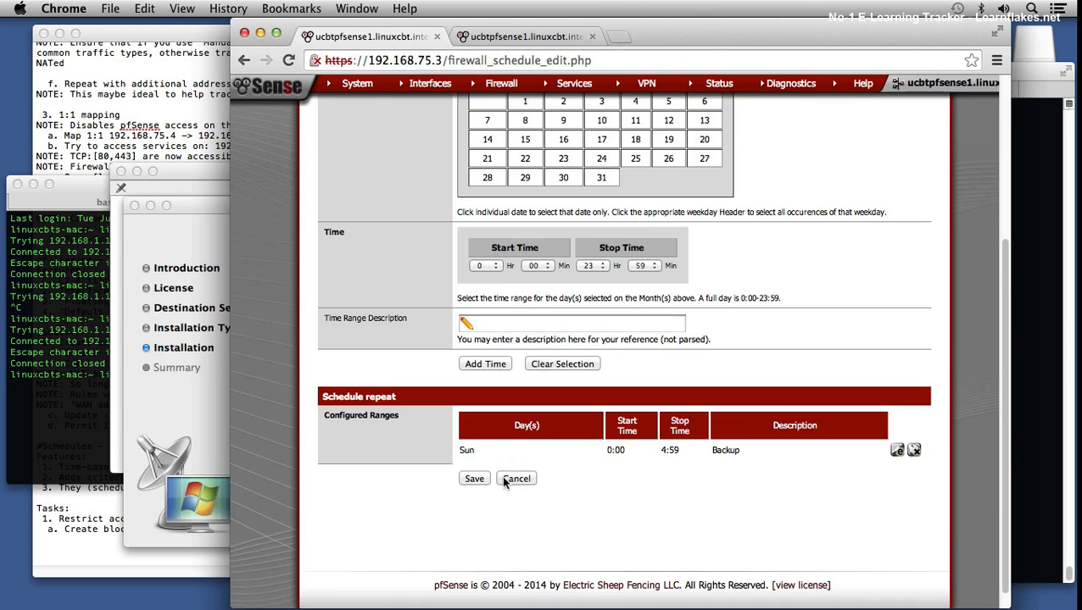
click(475, 479)
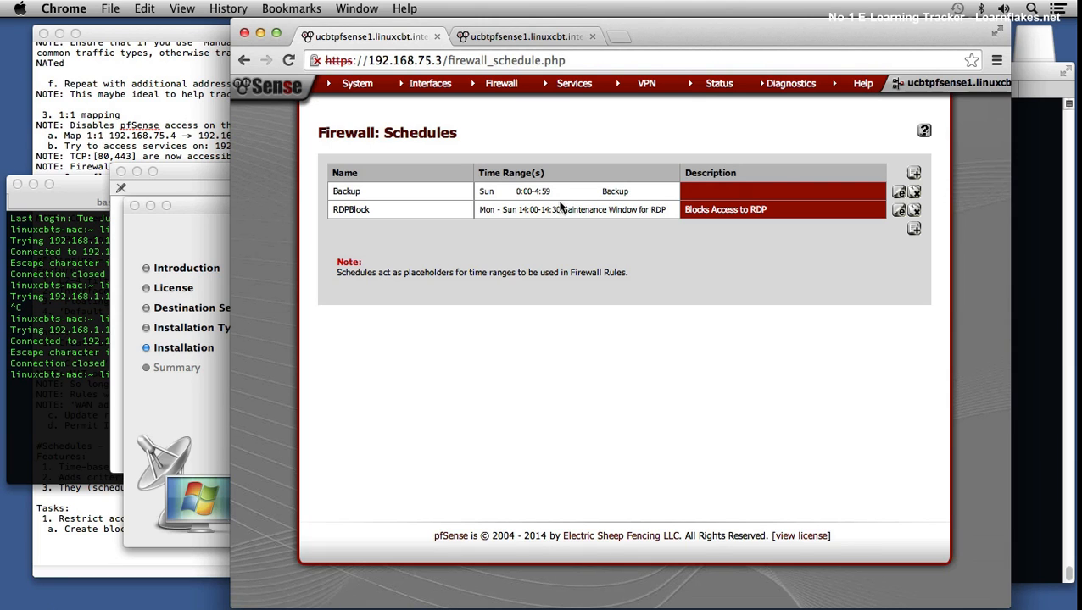
Check the RDC installer's progress, and open the blocking NAT RDP to linuxcbtwin2 WAN rule to review its Schedule option
mouse_move(499, 89)
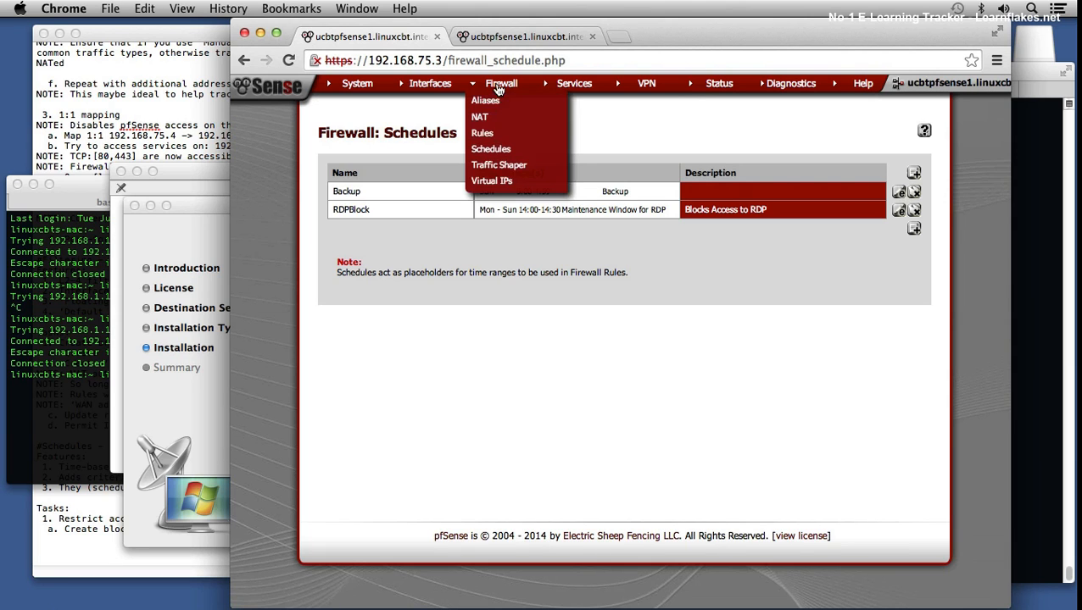
click(492, 136)
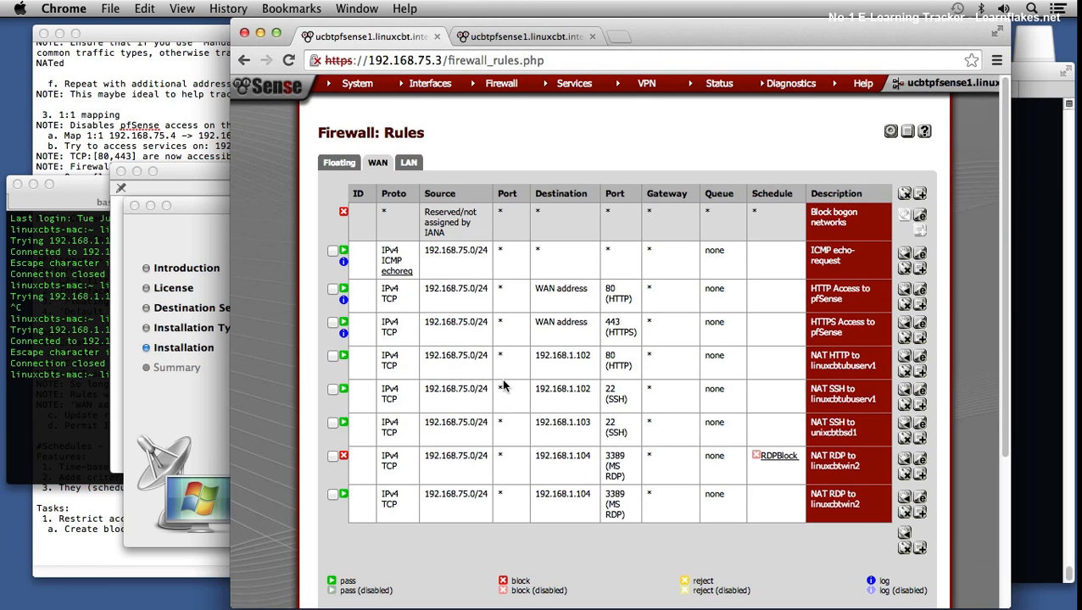
click(177, 424)
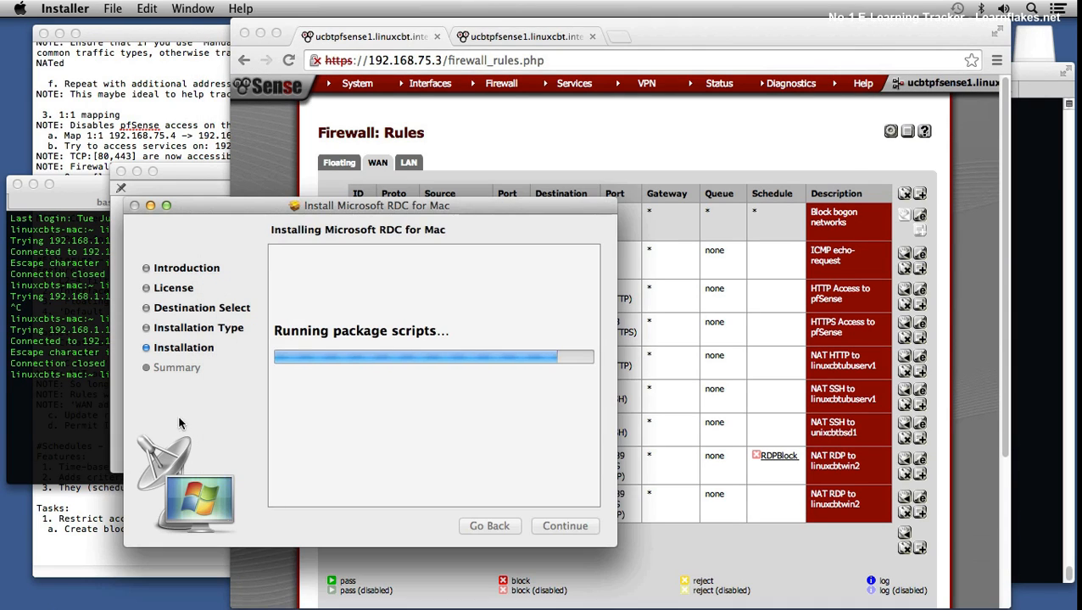
drag(393, 212, 357, 206)
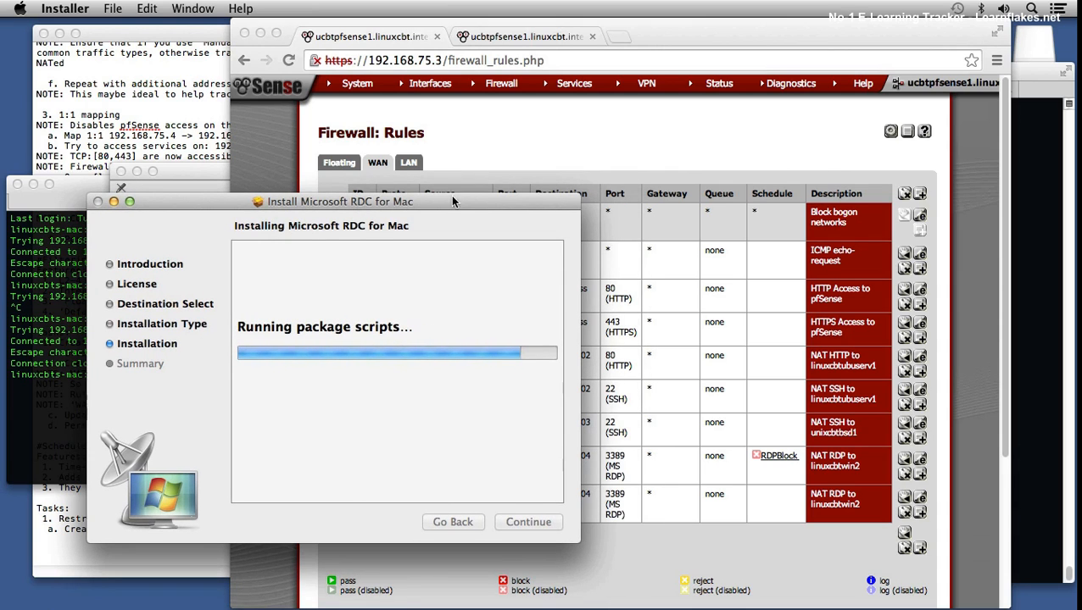
click(805, 151)
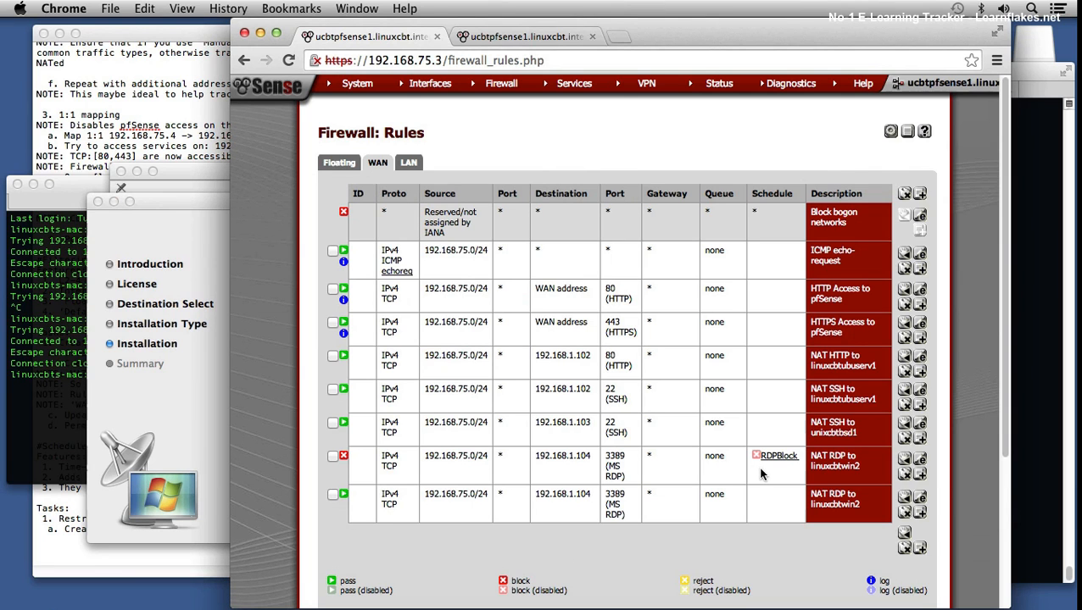
click(925, 463)
scroll(718, 472, down, 15)
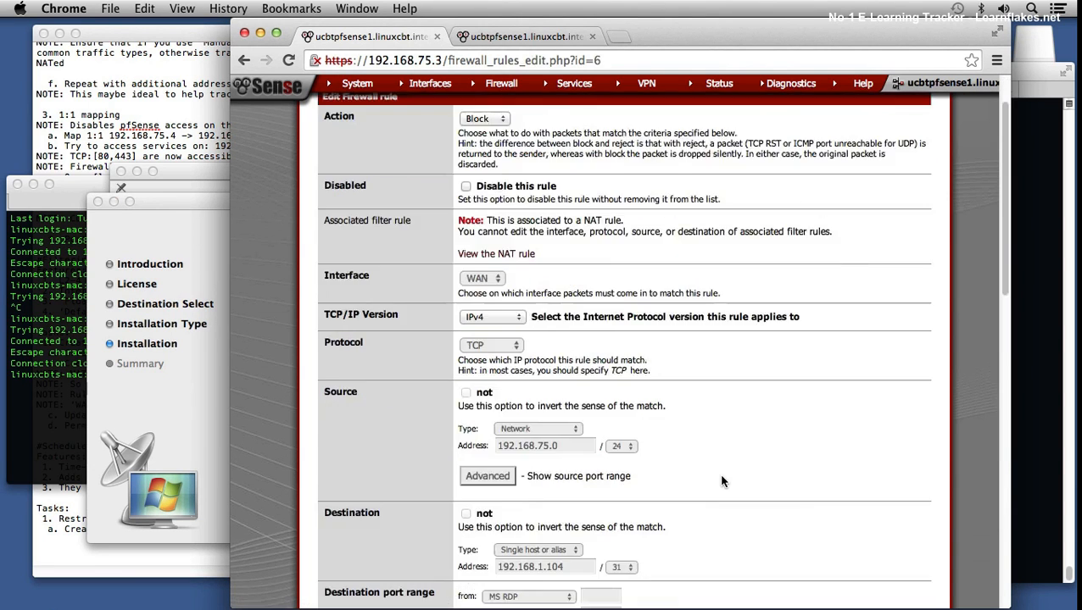
scroll(718, 482, up, 5)
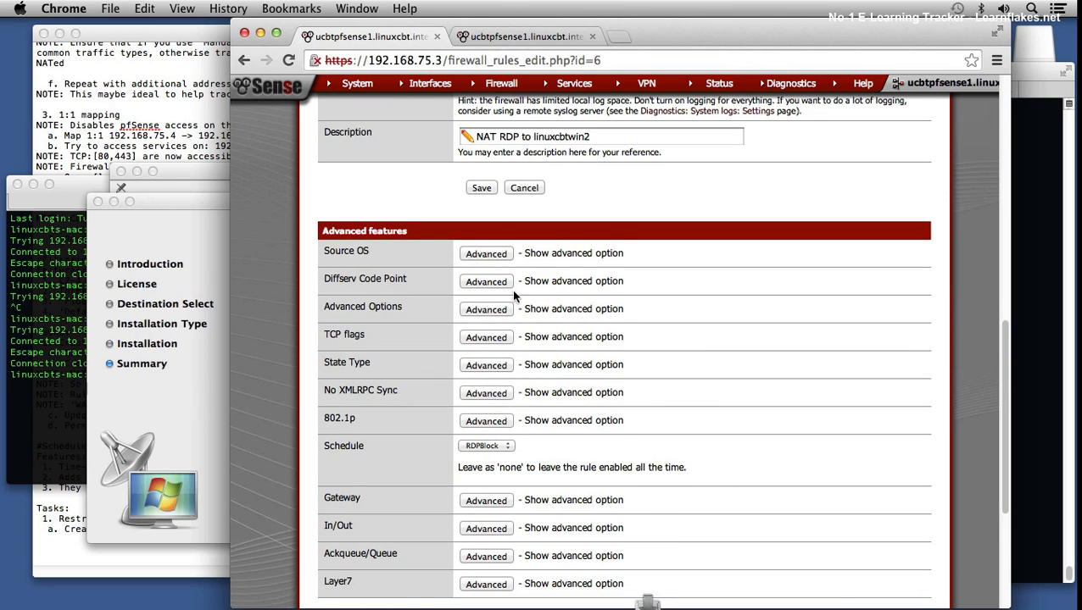
Close the finished Microsoft RDC installer and the RDC disk image window
click(199, 370)
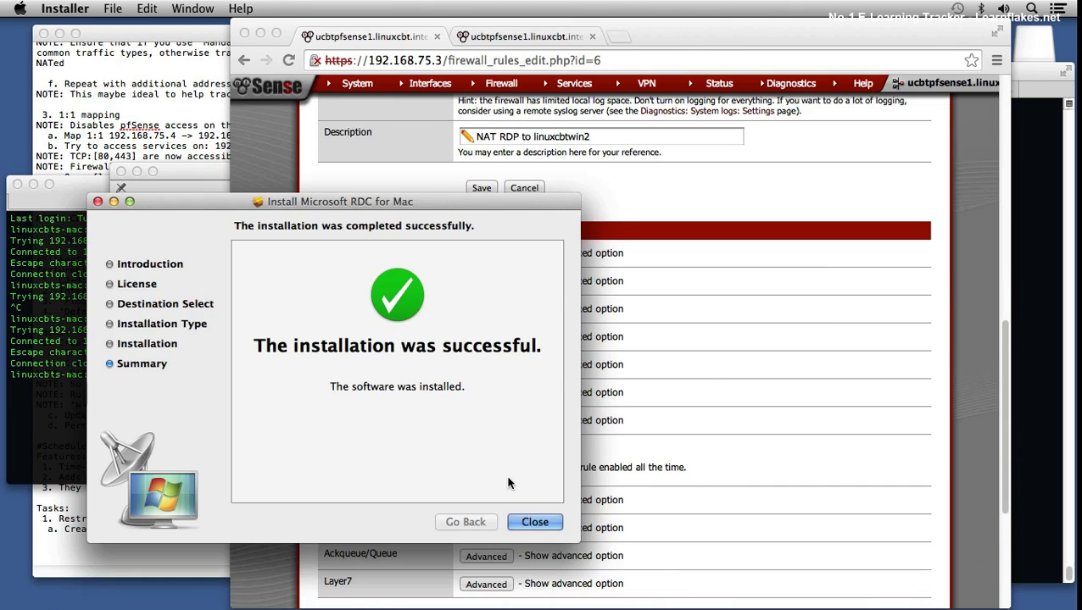
click(537, 521)
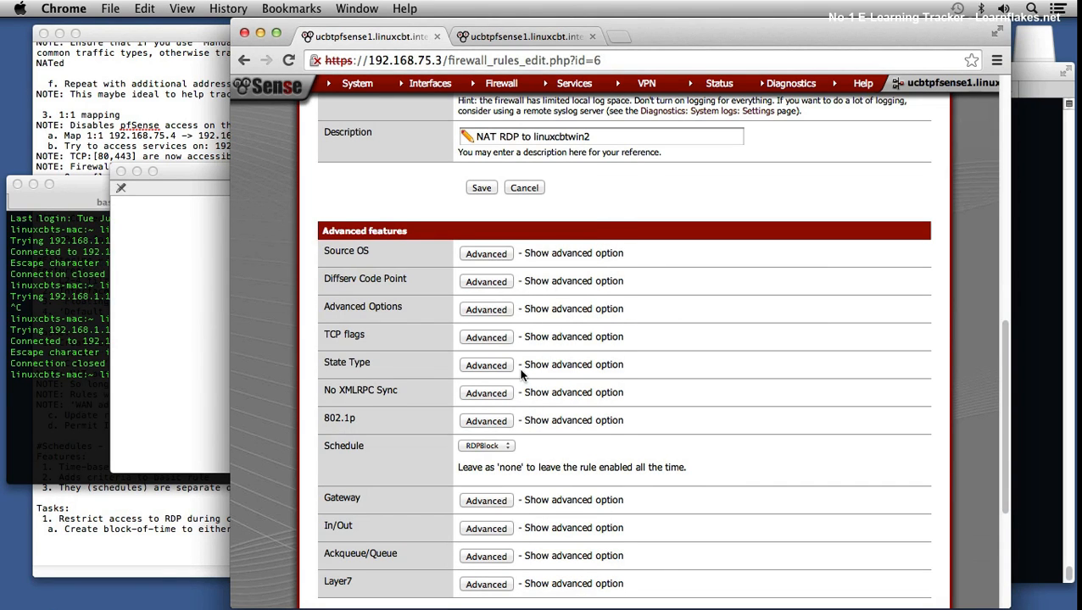
click(171, 291)
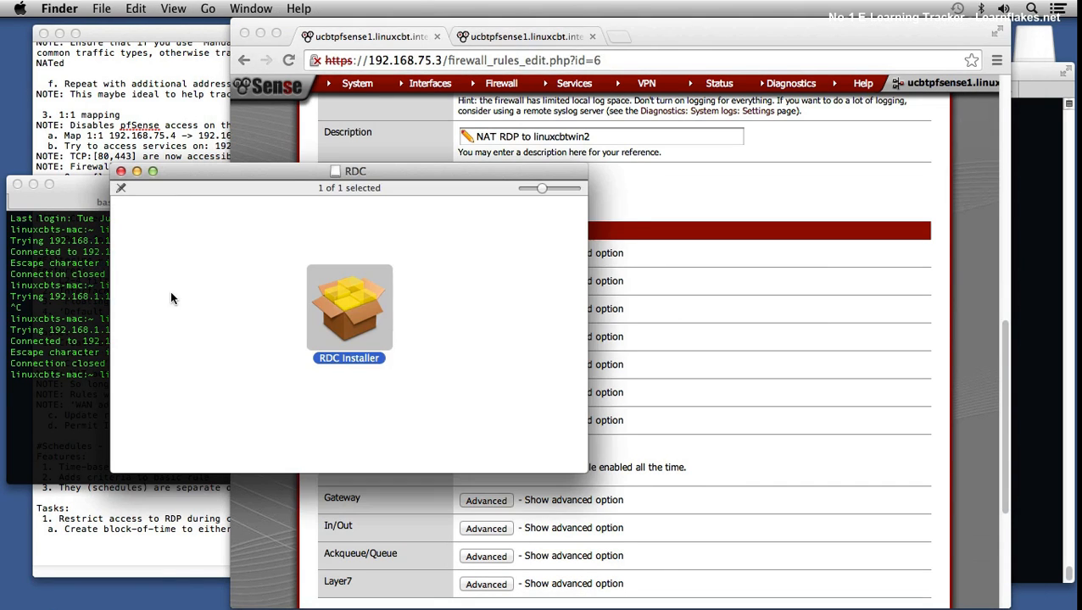
click(121, 172)
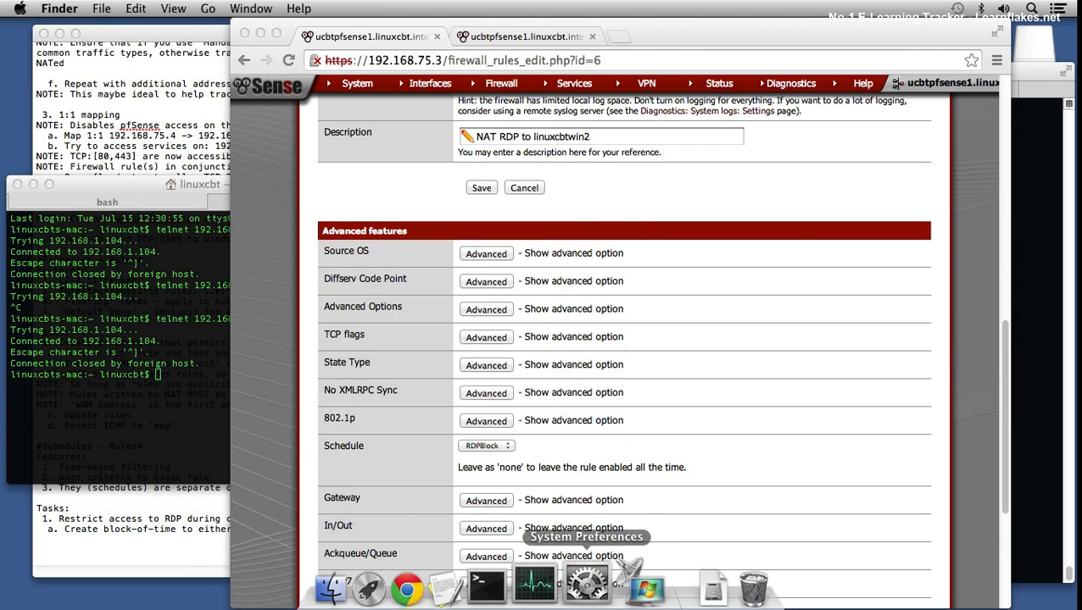
Unlock Security & Privacy in System Preferences with the account password and restrict downloaded apps to Mac App Store and identified developers
click(623, 572)
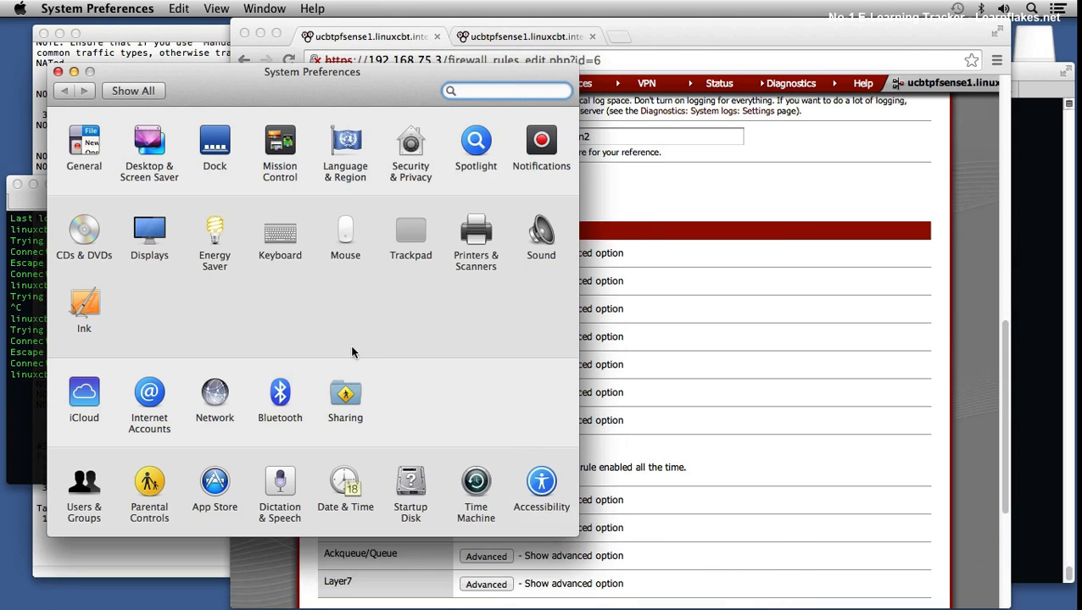
click(414, 157)
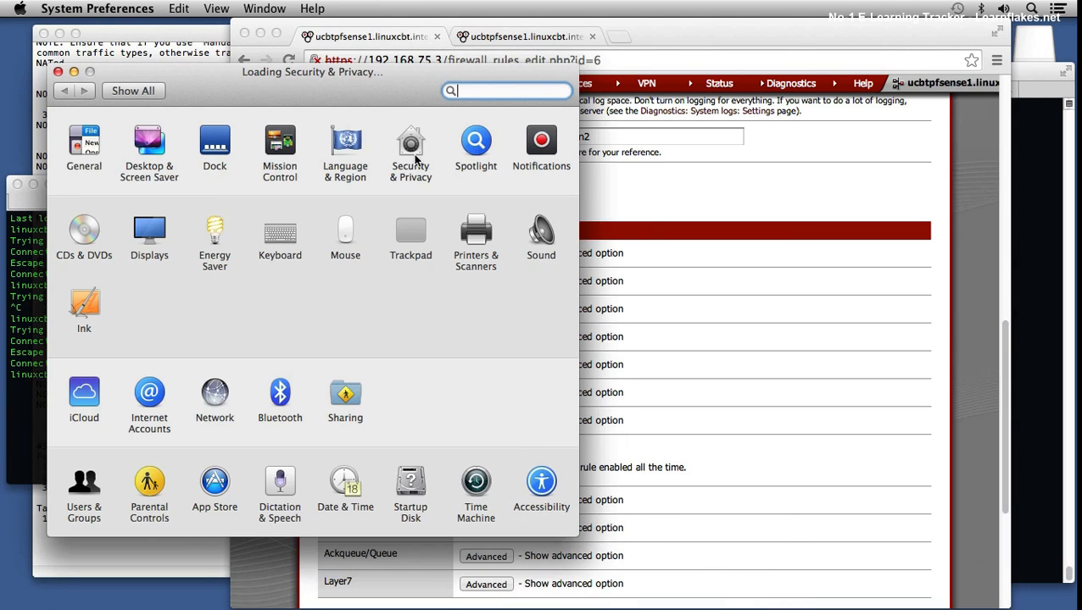
click(120, 460)
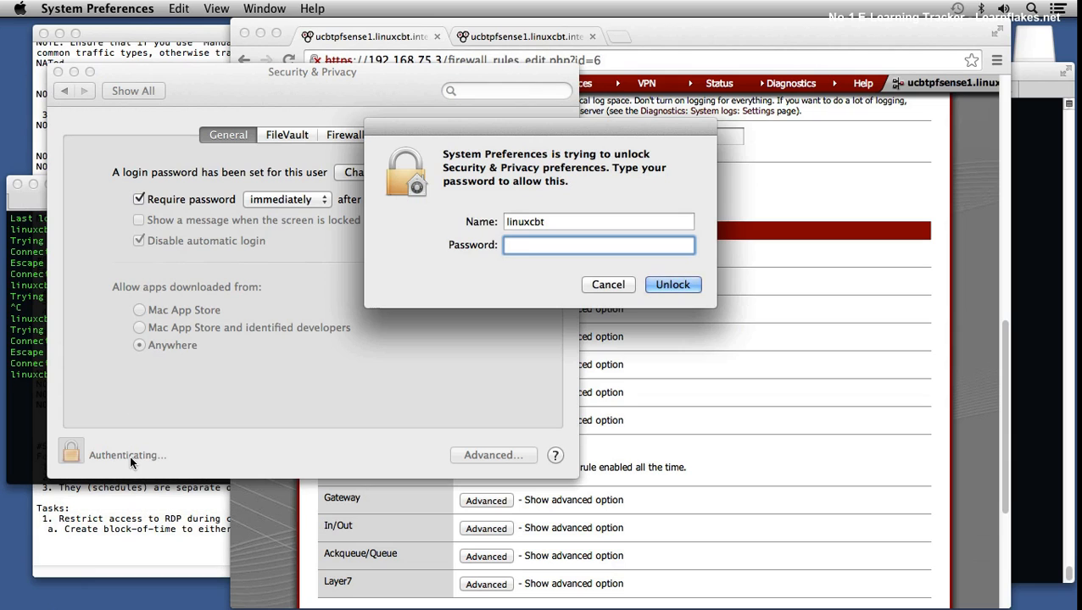
text(•••••••••••)
key(Return)
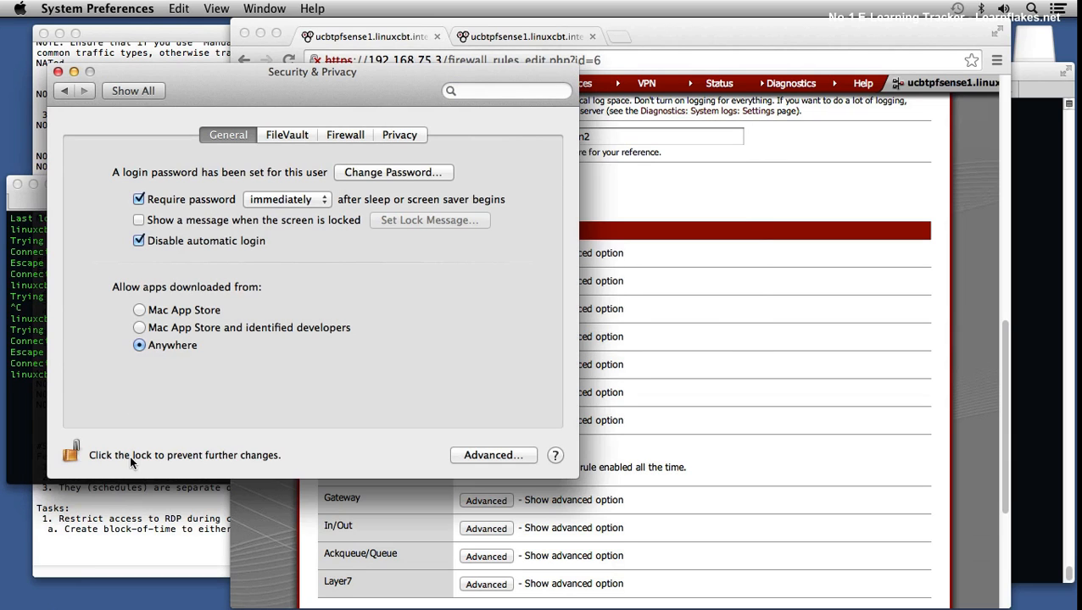
click(200, 330)
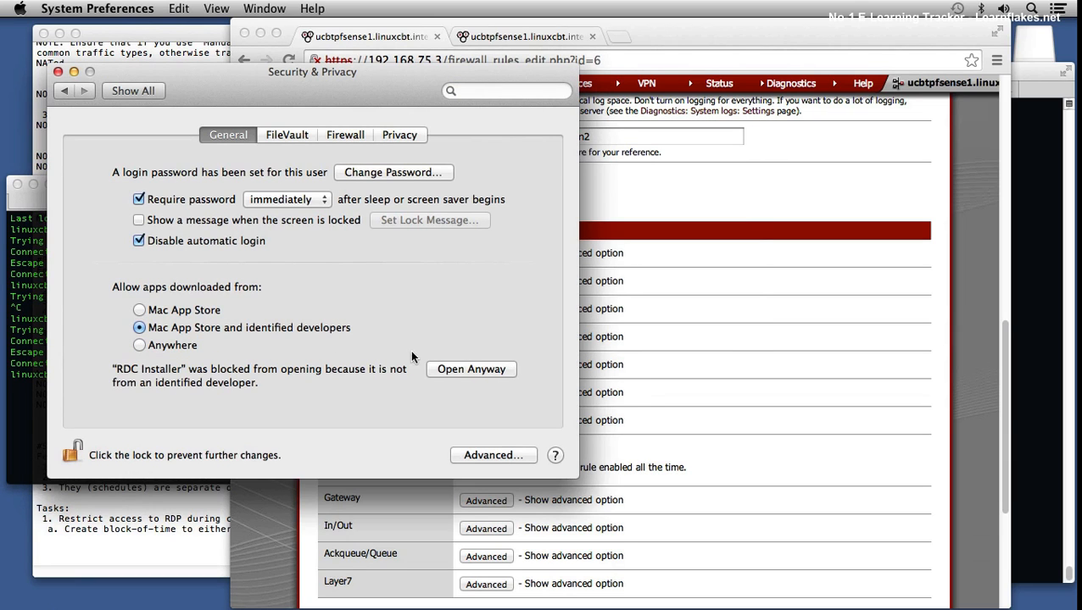
Try opening the blocked RDC Installer anyway, dismiss the alert, and relock and close Security & Privacy
click(471, 369)
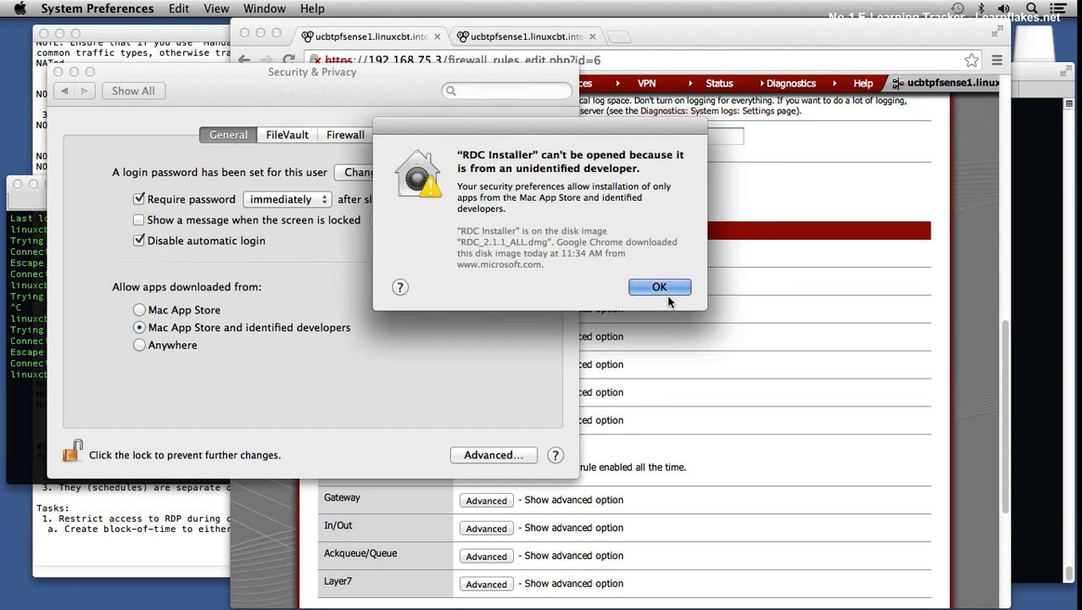
click(660, 287)
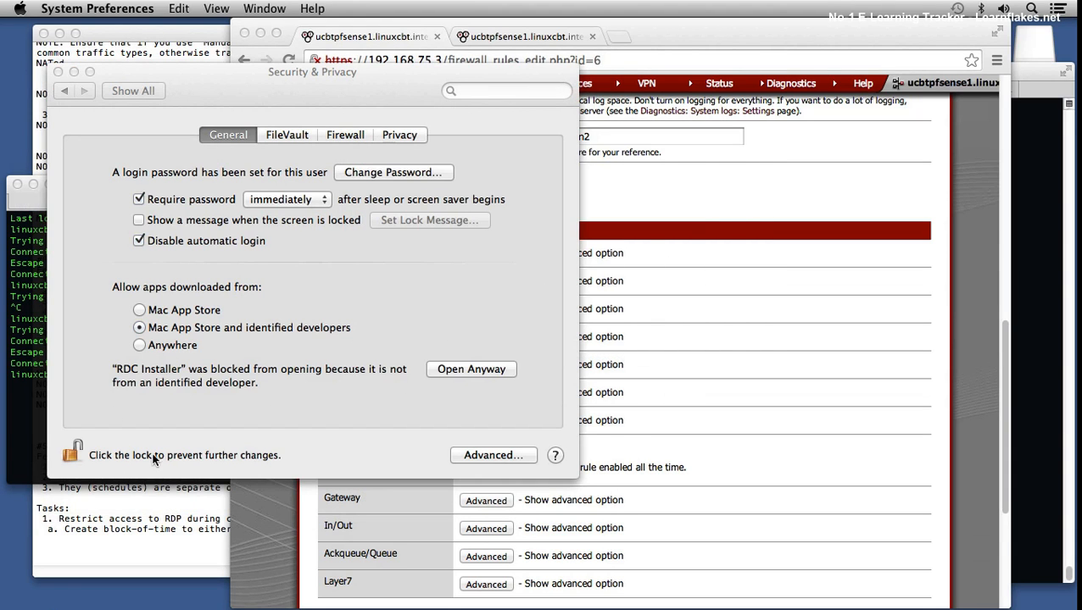
click(74, 454)
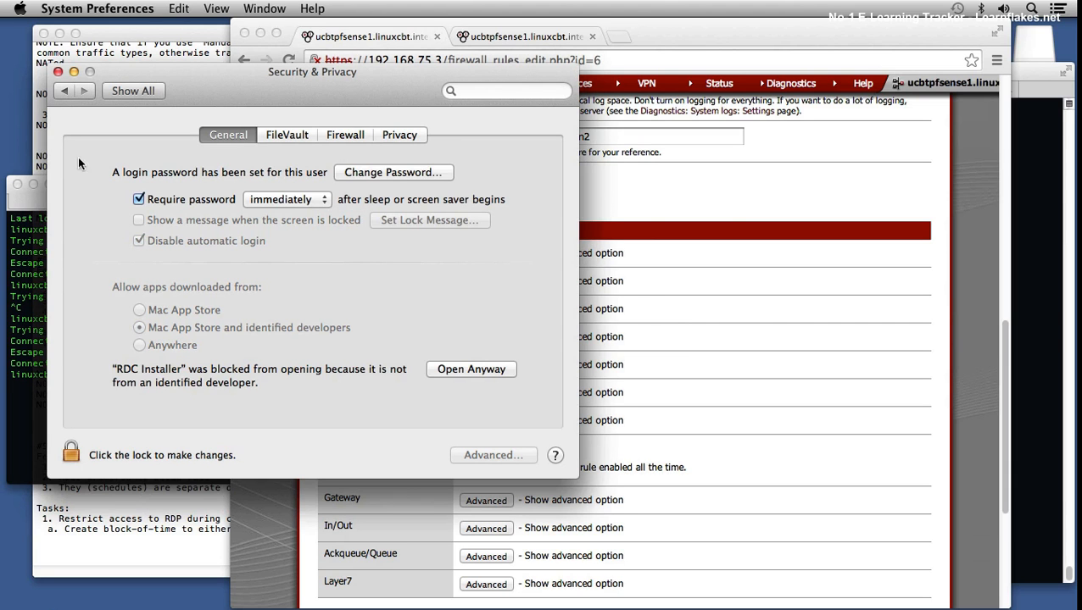
click(58, 73)
Launch Remote Desktop Connection from Launchpad and start a connection to 192.168.1.104
mouse_move(359, 600)
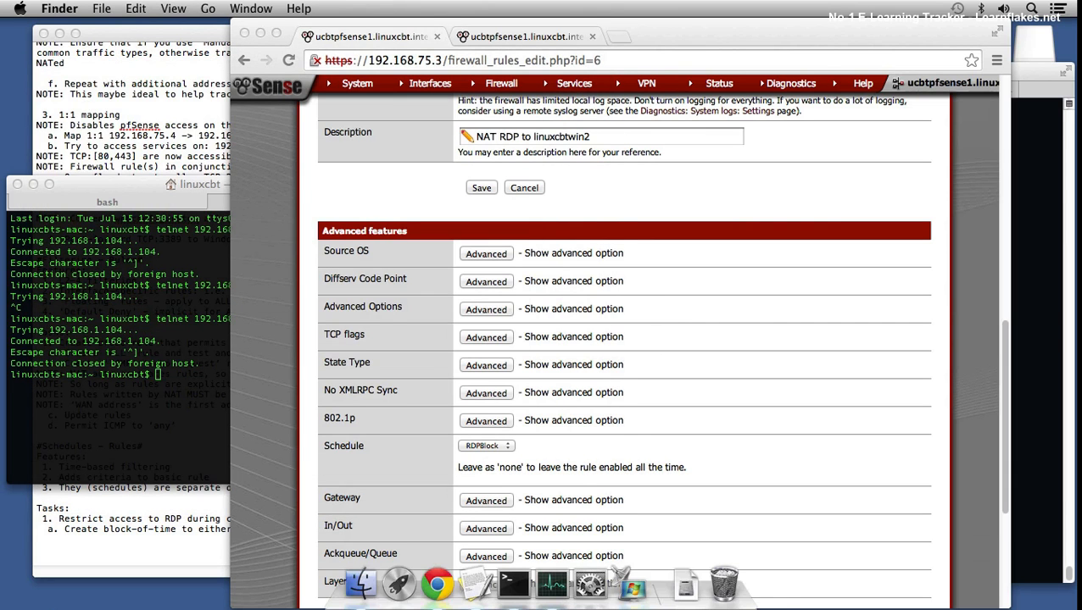
click(398, 589)
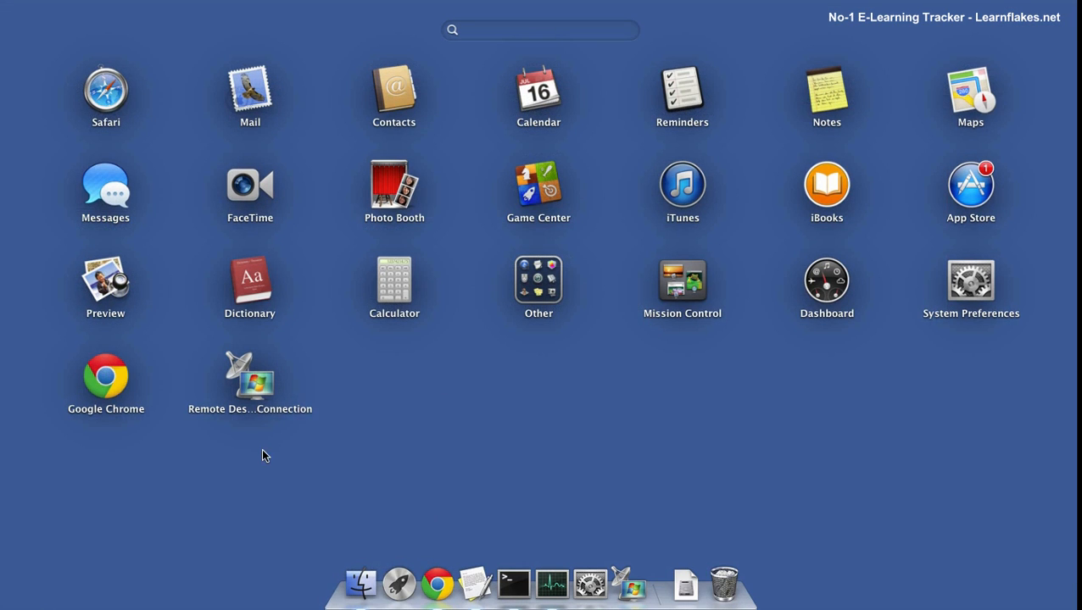
click(270, 390)
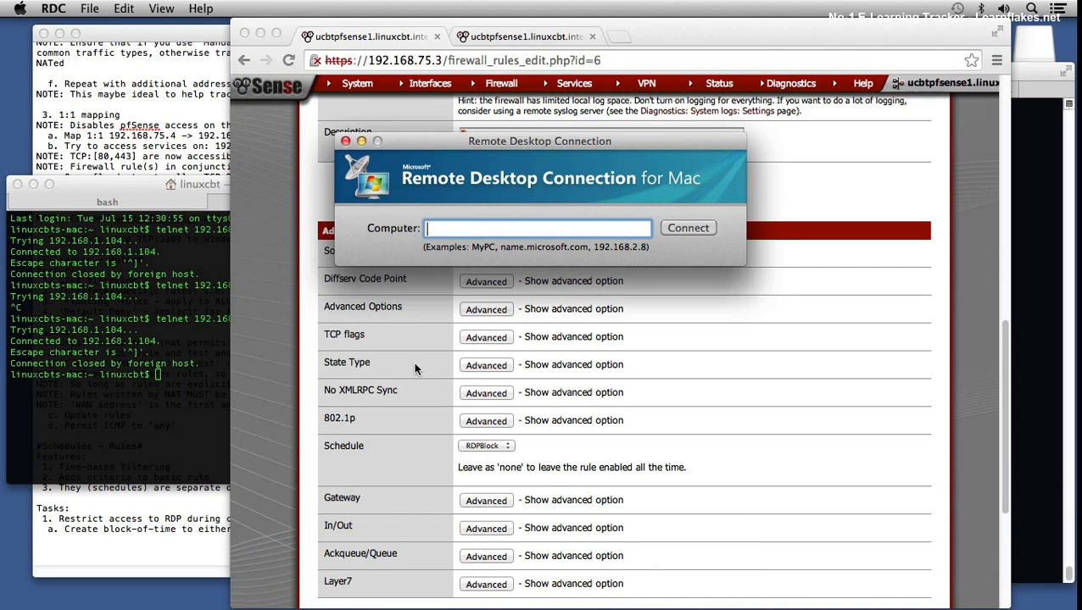
text(192.168.1.1.04)
key(BackSpace)
text(4)
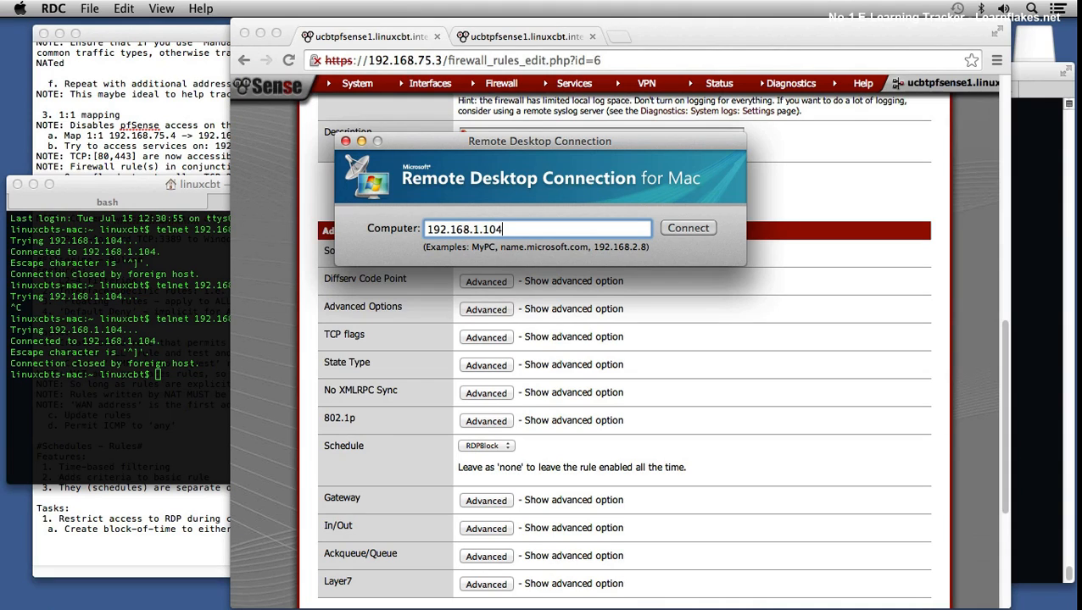
click(675, 229)
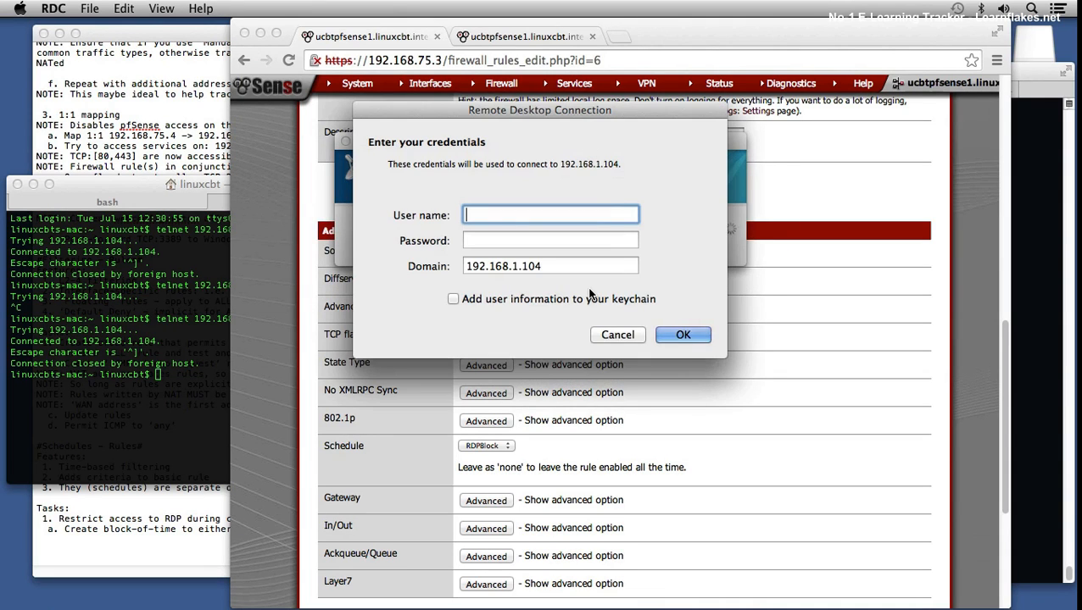
Submit the remote desktop credentials with user name linuxcbt and the account password
text(linuxcbt)
key(Tab)
text(•••••••••••)
key(Return)
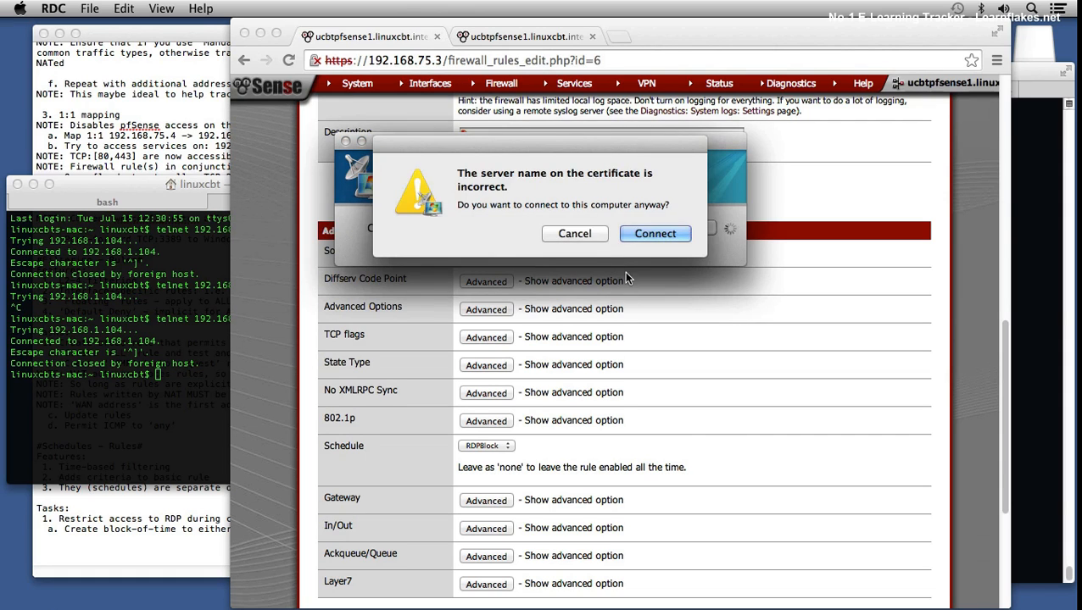
Connect to 192.168.1.104 despite the certificate name mismatch and inspect the remote Windows desktop down to its taskbar
click(651, 237)
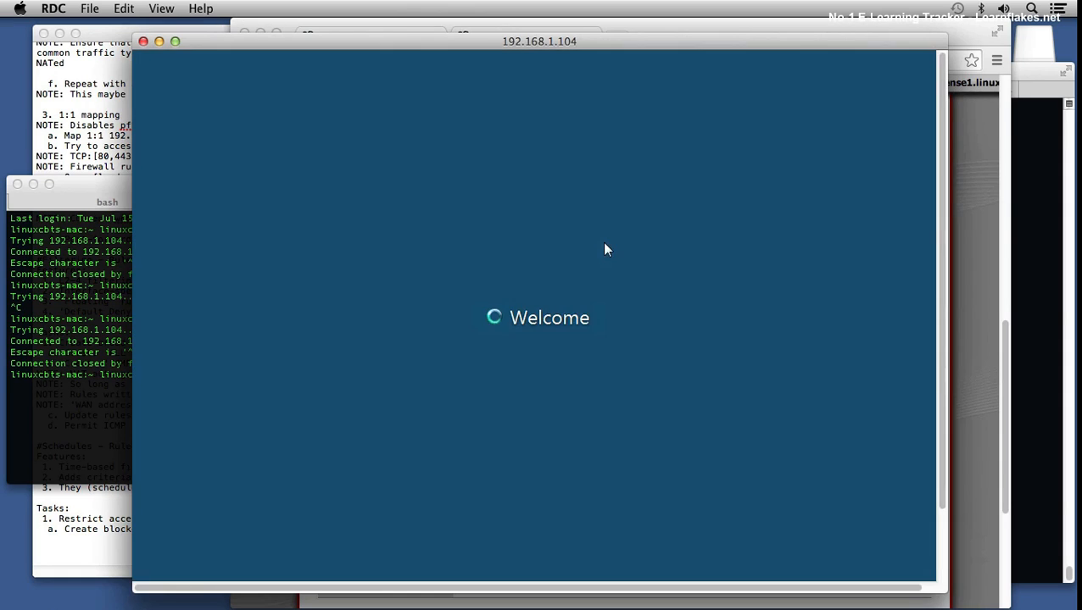
drag(477, 38, 424, 26)
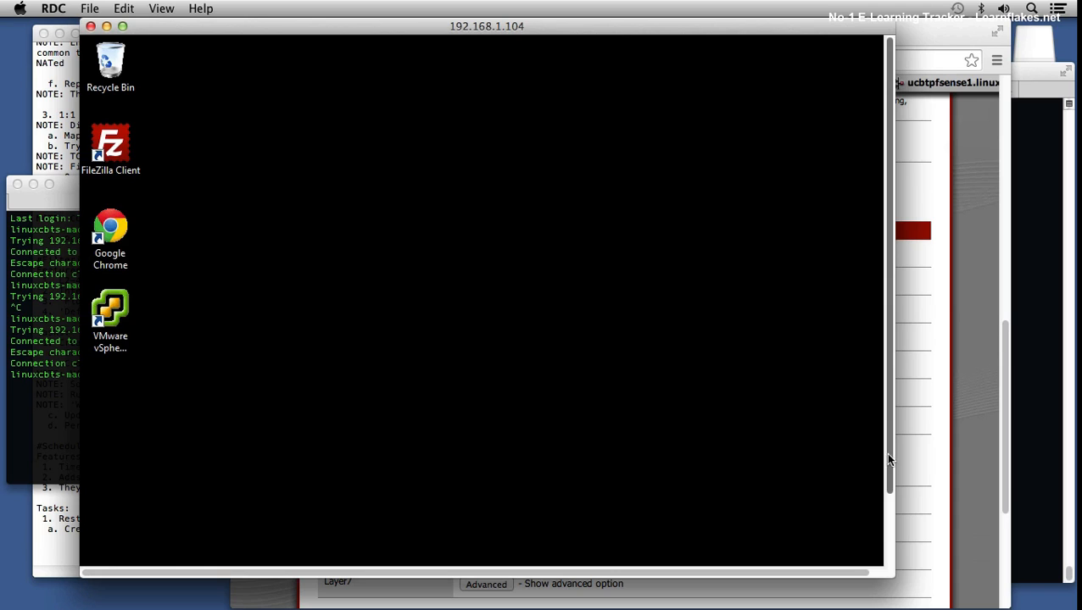
drag(888, 452, 889, 567)
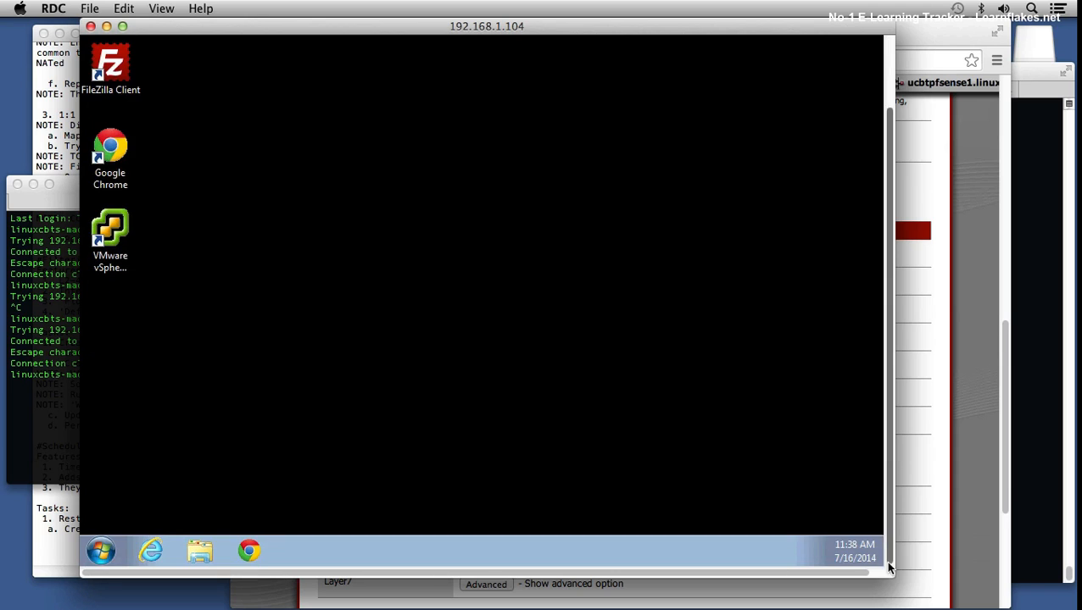
Disconnect the remote session to 192.168.1.104 and save the connection changes to Default.rdp
click(91, 27)
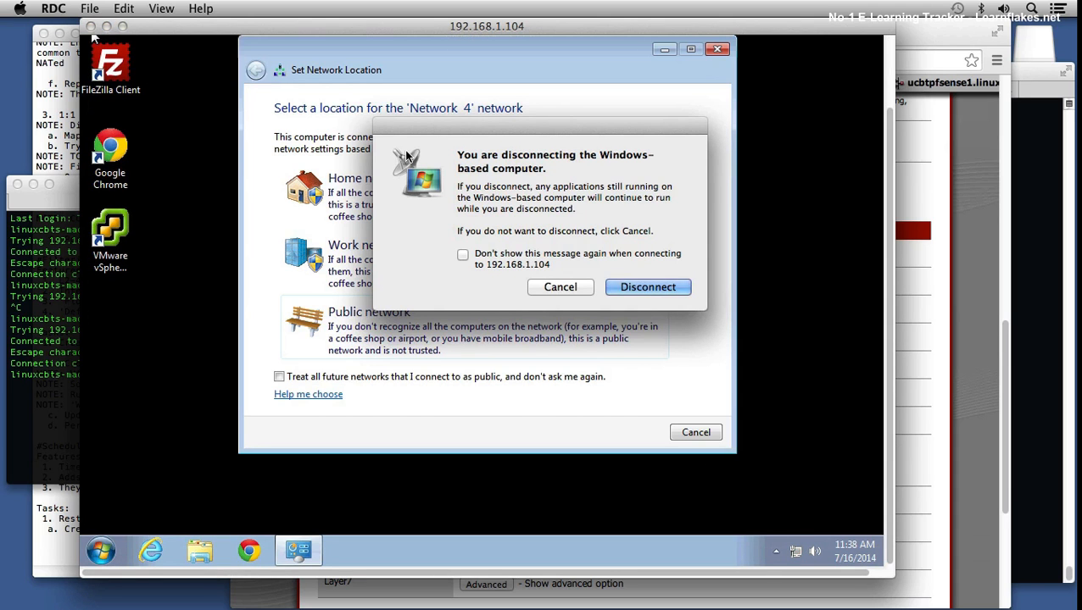
click(661, 290)
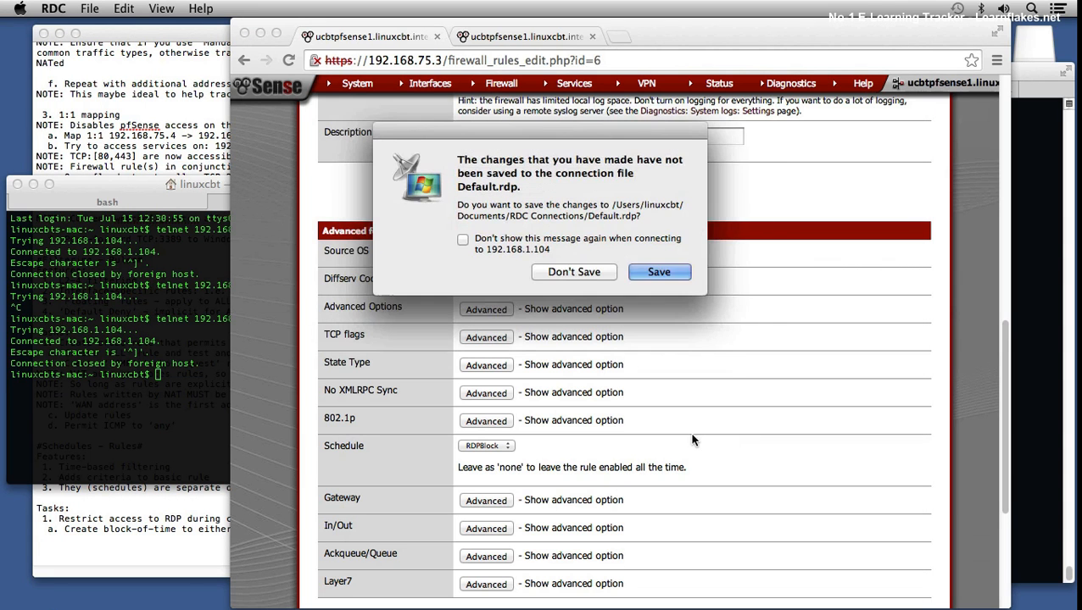
click(660, 272)
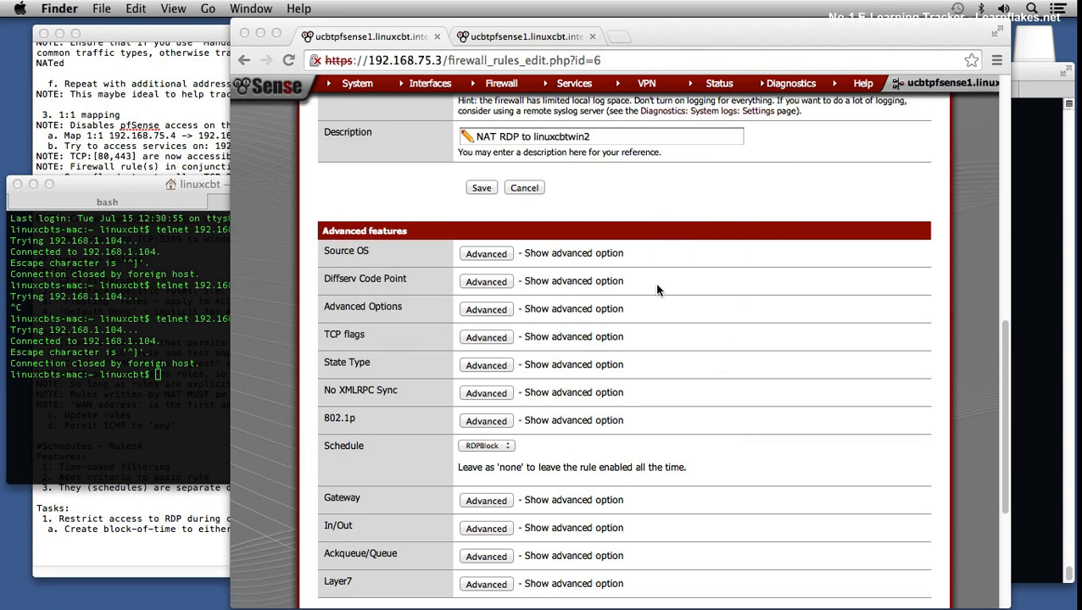
Reveal the Source OS advanced option of the RDP firewall rule and review its OS types without changing the selection
click(617, 396)
click(505, 255)
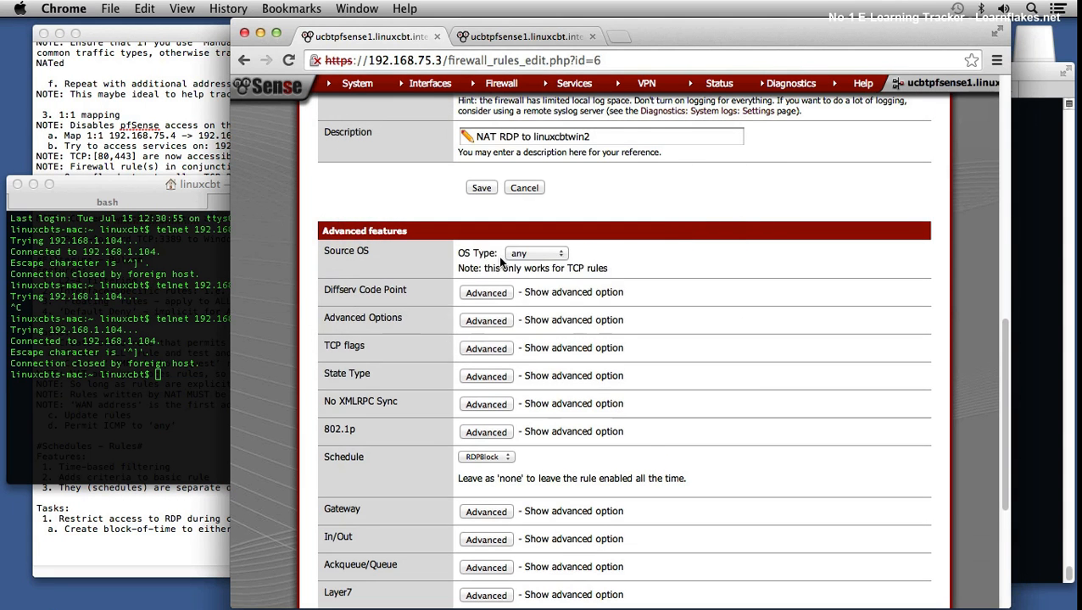
click(541, 252)
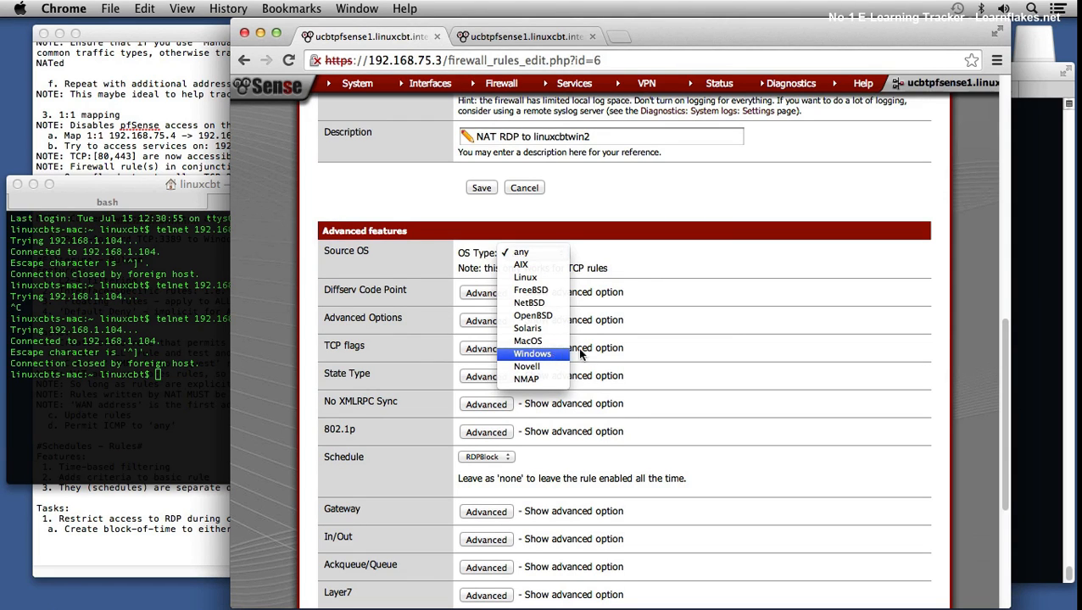
click(645, 273)
click(645, 273)
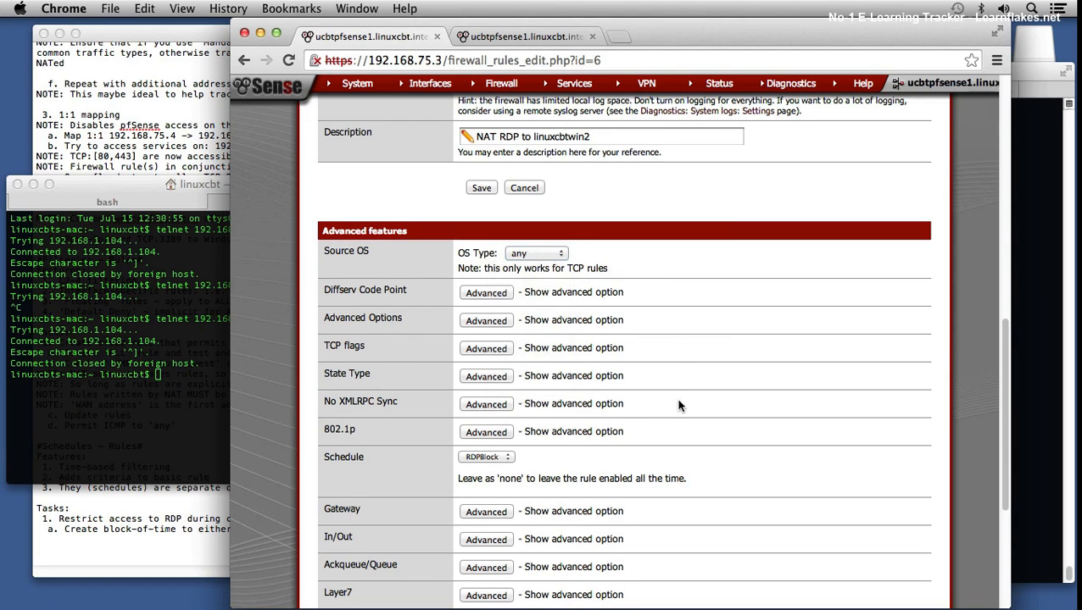
Review the gateway choices in the RDP rule's advanced features, and cancel the rule edit without saving
scroll(679, 405, down, 5)
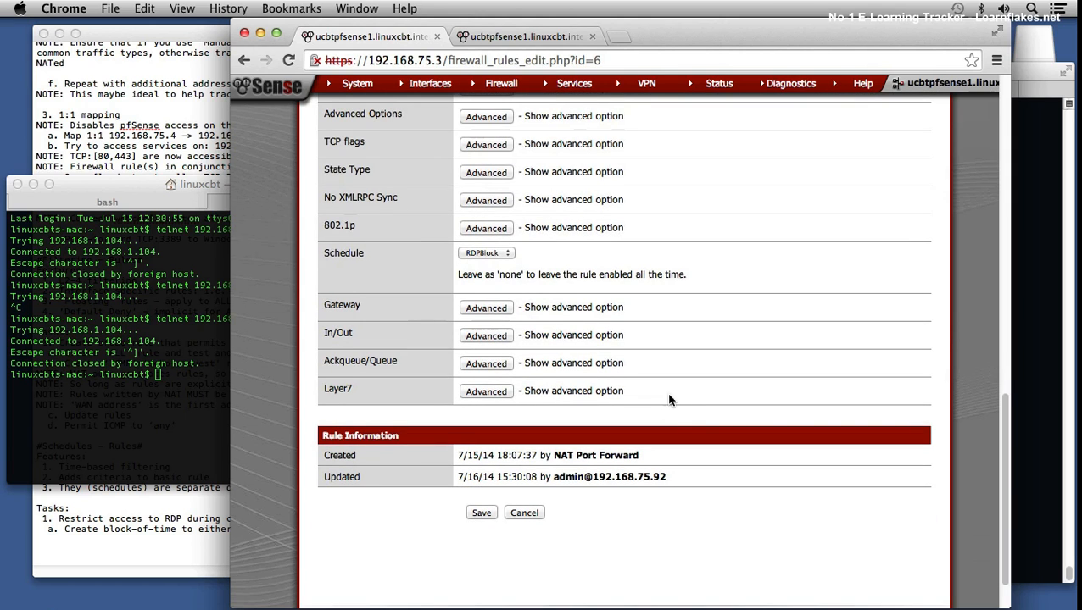
click(491, 307)
click(518, 308)
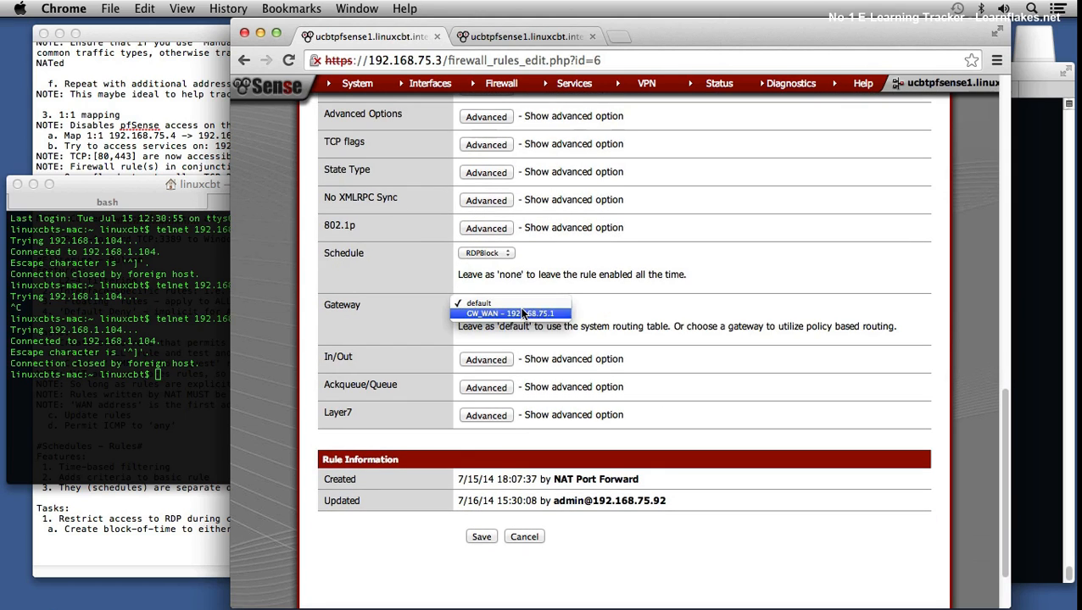
click(637, 307)
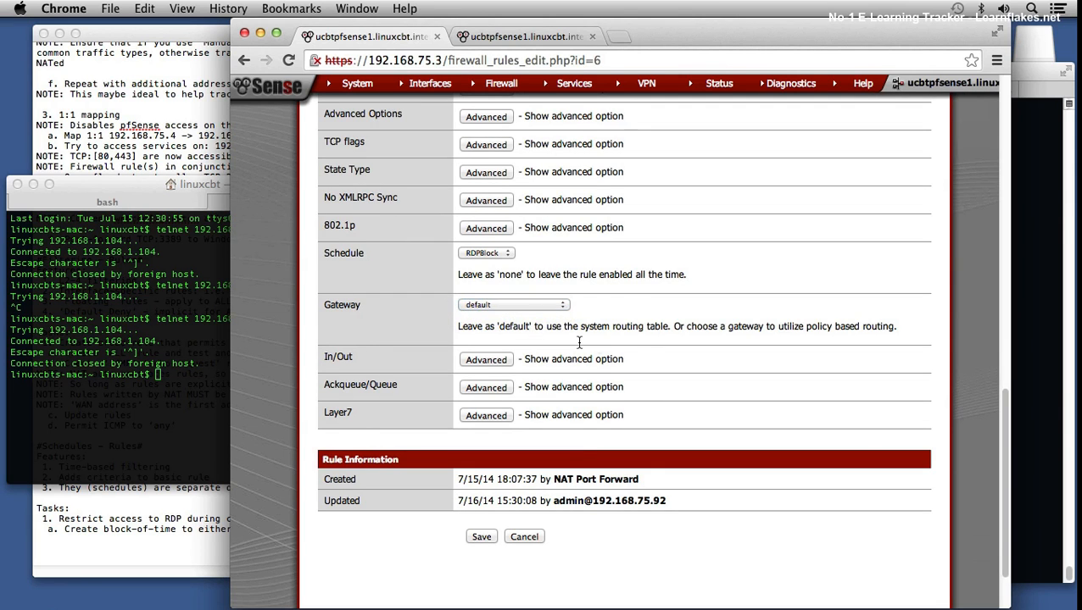
click(530, 539)
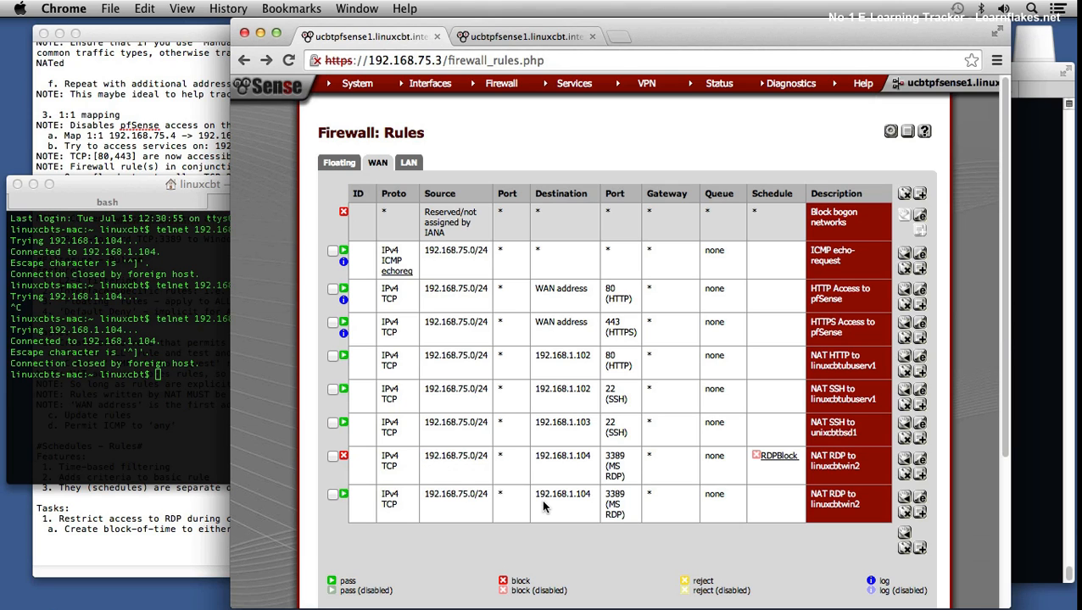
In the TextEdit notes, below schedule task a, add "NOTE: Be careful not to block traffic as we did via schedules. Ensure"
click(200, 538)
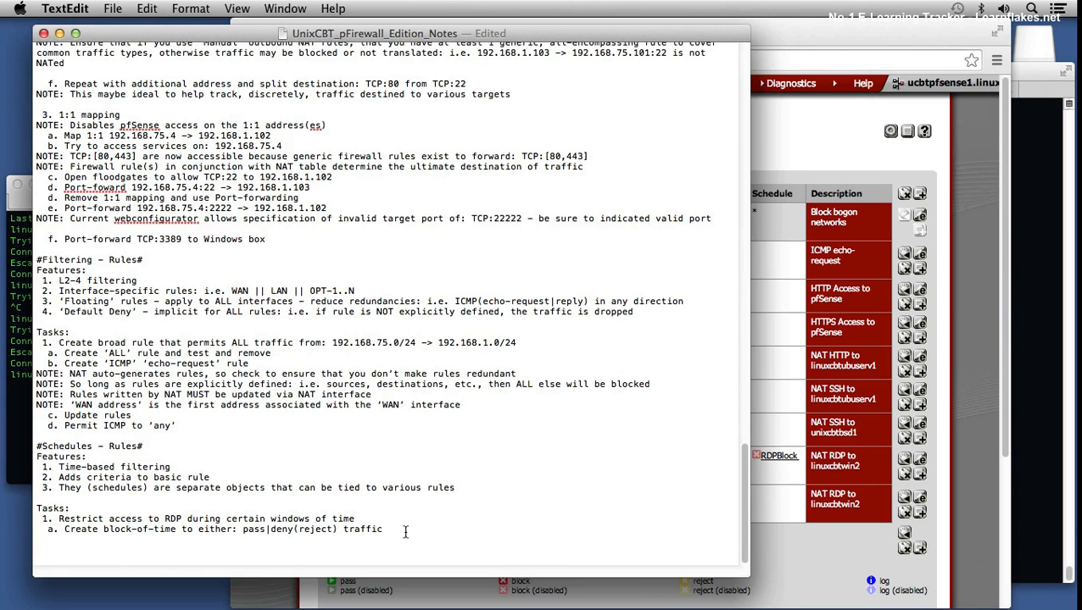
key(Return)
text(OTE: Be careful not to block traffic as we did)
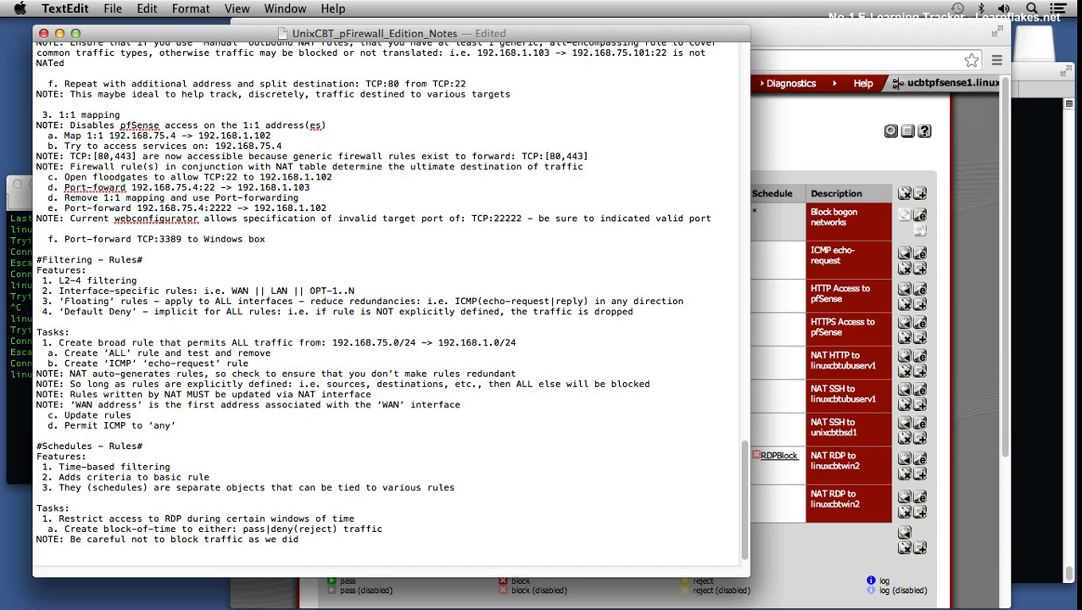
text( via schedules. Ensure )
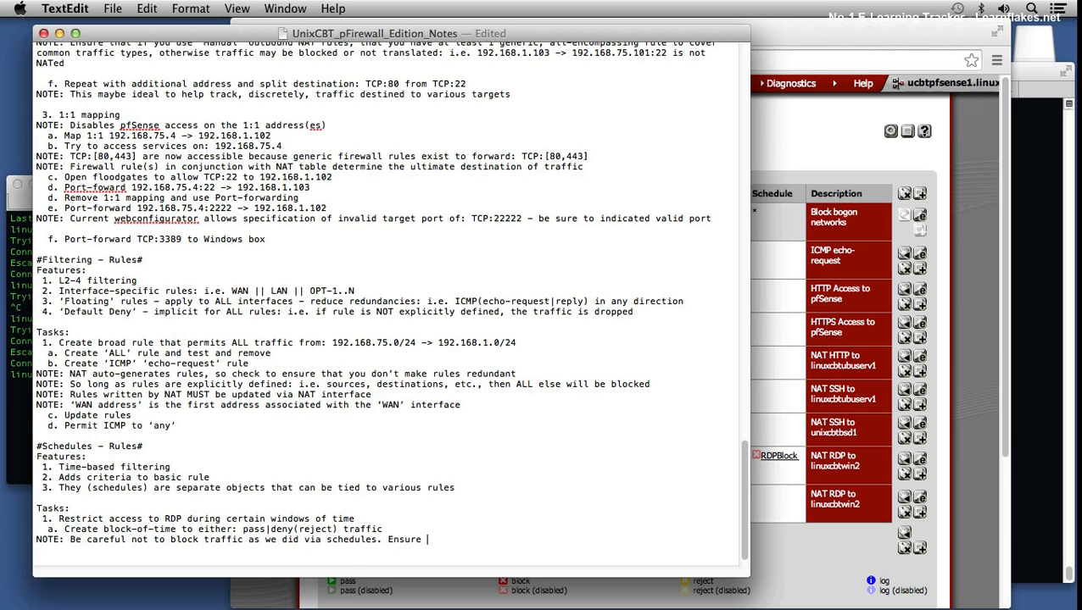
Complete the note with "that time-range allows traffic to pass, otherwise, implicit Default Deny will block traffic" and save the document
text(that time-range allows t)
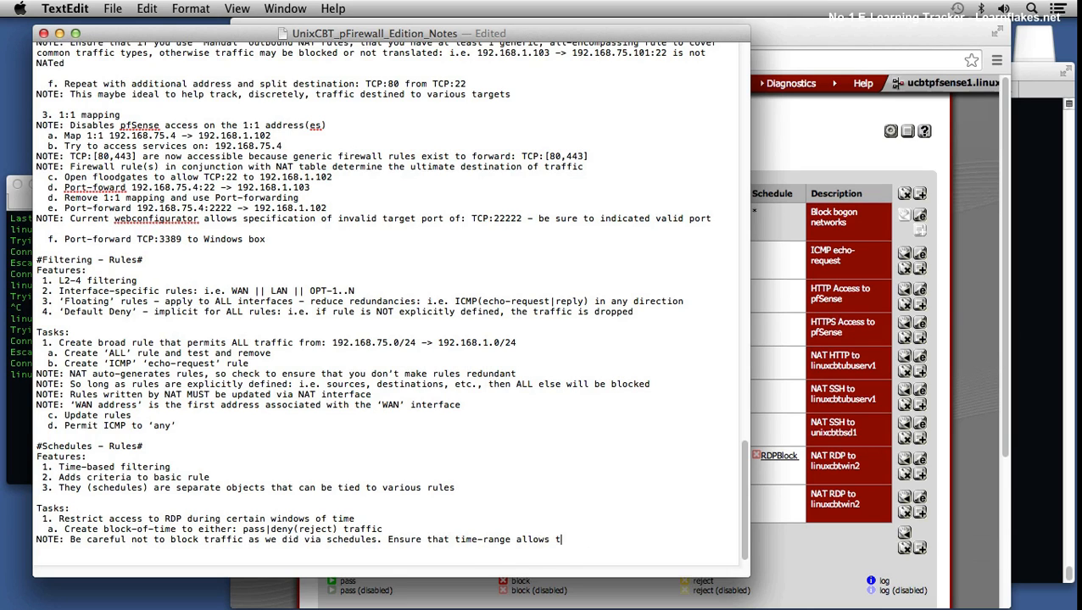
text(raffic to pass, otherwise, impl)
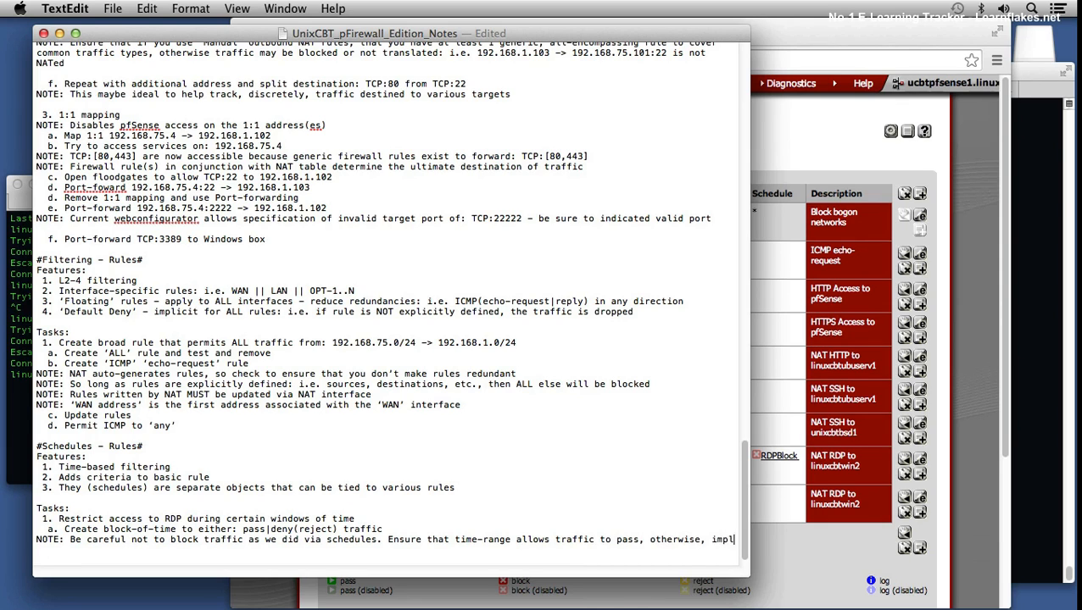
text(icit Default Deny will block traffic)
key(super+s)
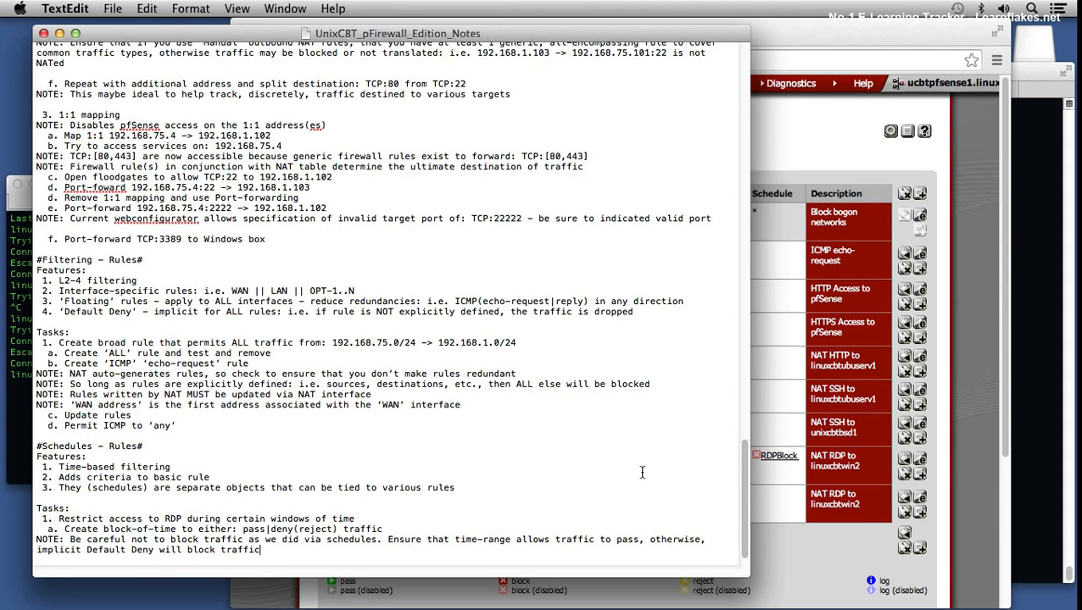
Check the time range of the RDPBlock schedule attached to the RDP block rule in the WAN firewall rules
click(797, 535)
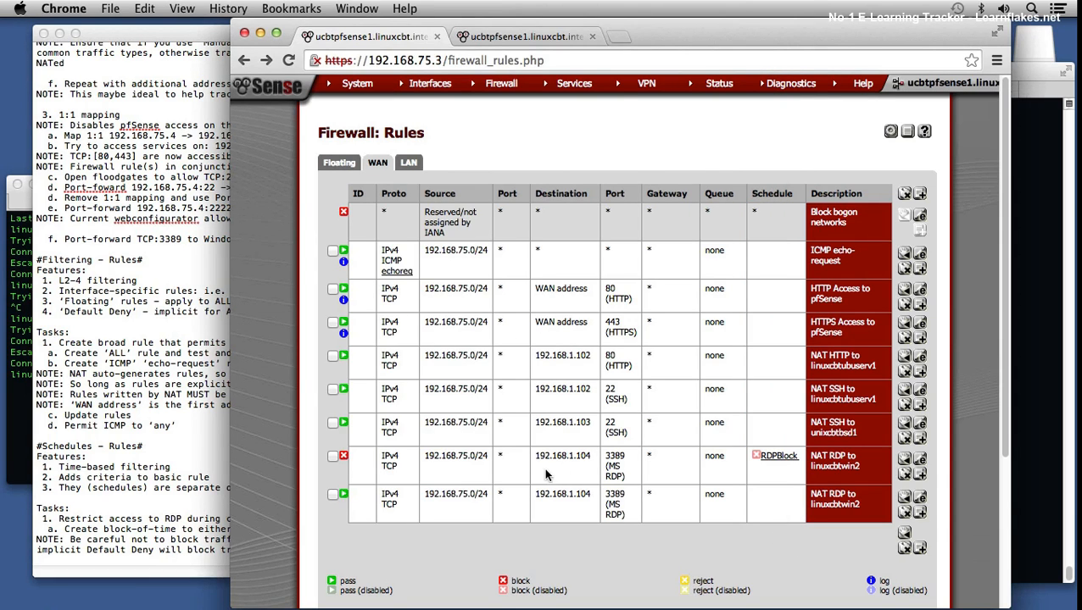
mouse_move(782, 456)
click(204, 552)
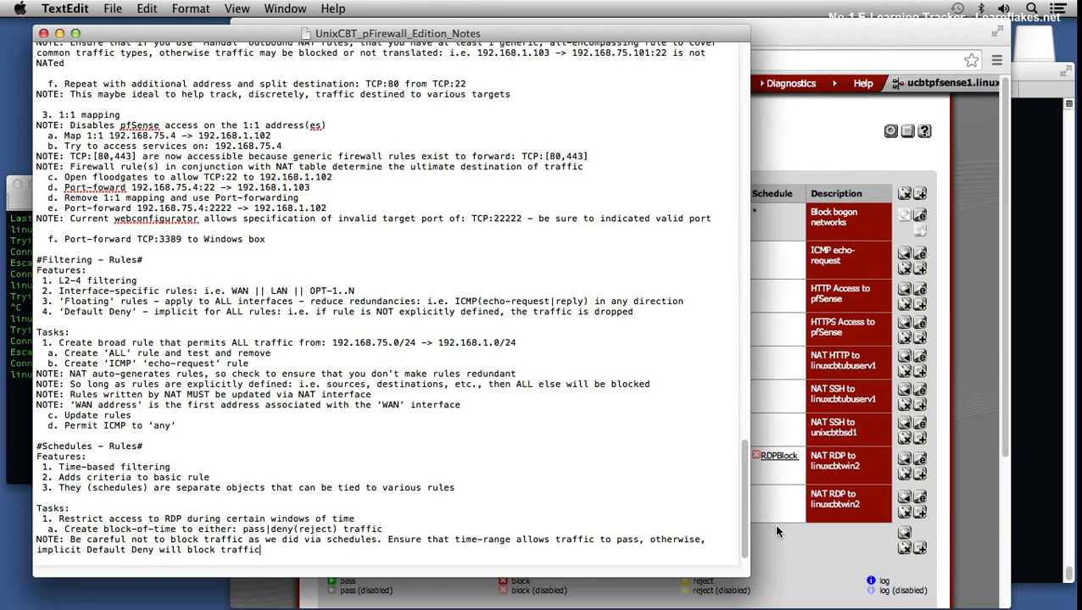
click(789, 458)
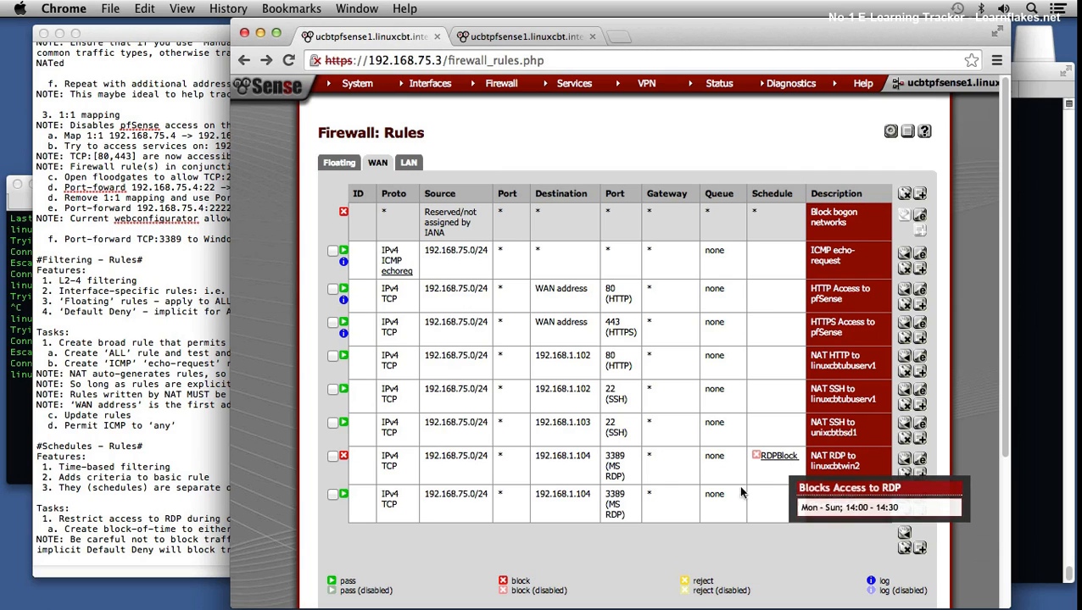
Start a new line after the Default Deny note, recheck the RDPBlock schedule in the browser, and save the notes
click(207, 549)
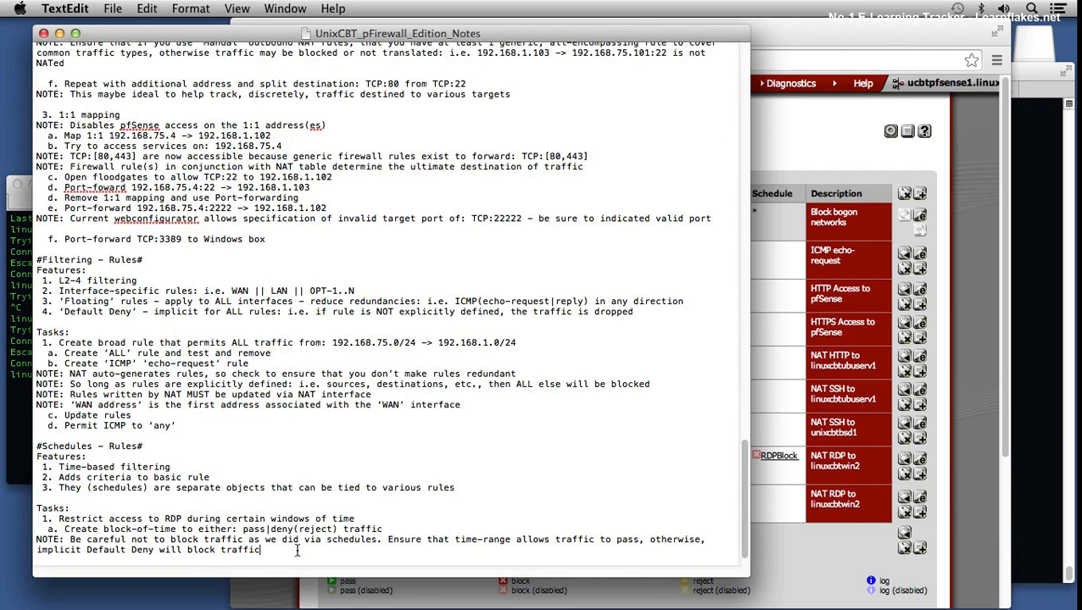
key(Return)
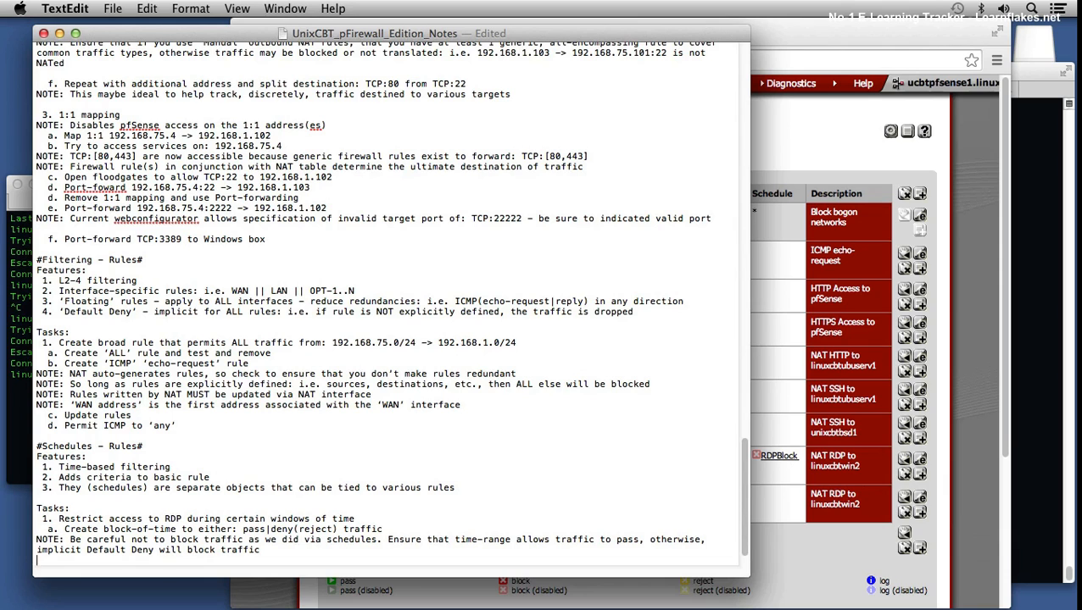
click(795, 549)
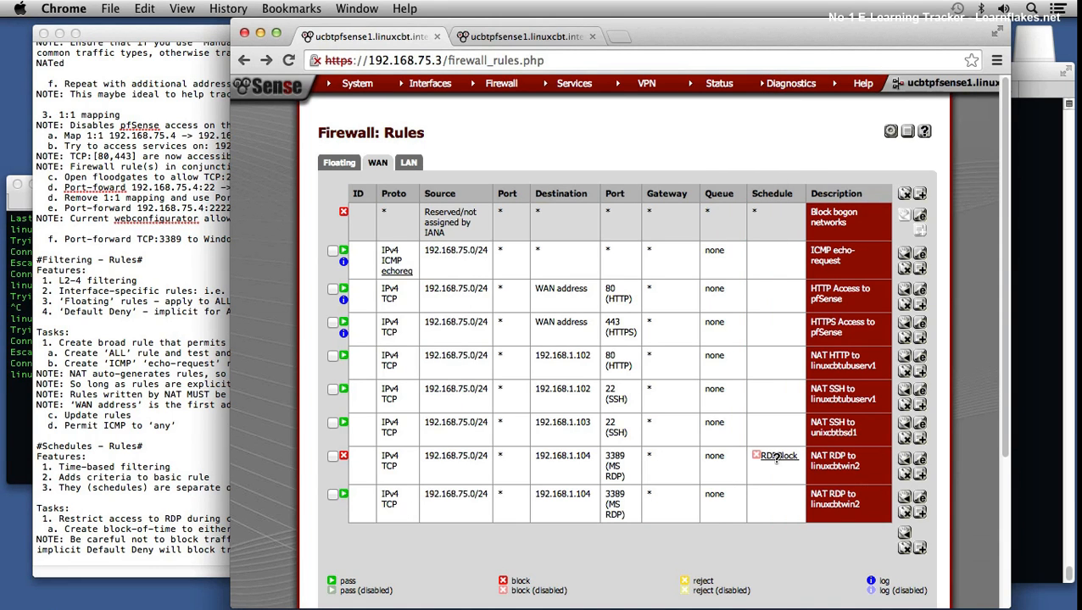
mouse_move(779, 456)
click(177, 575)
key(super+s)
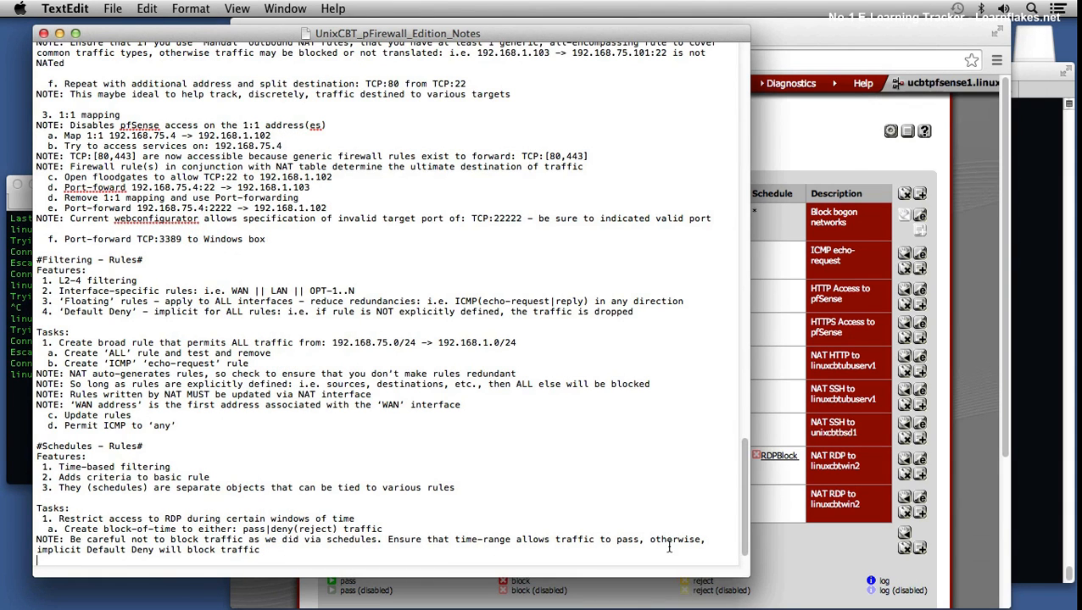
key(Return)
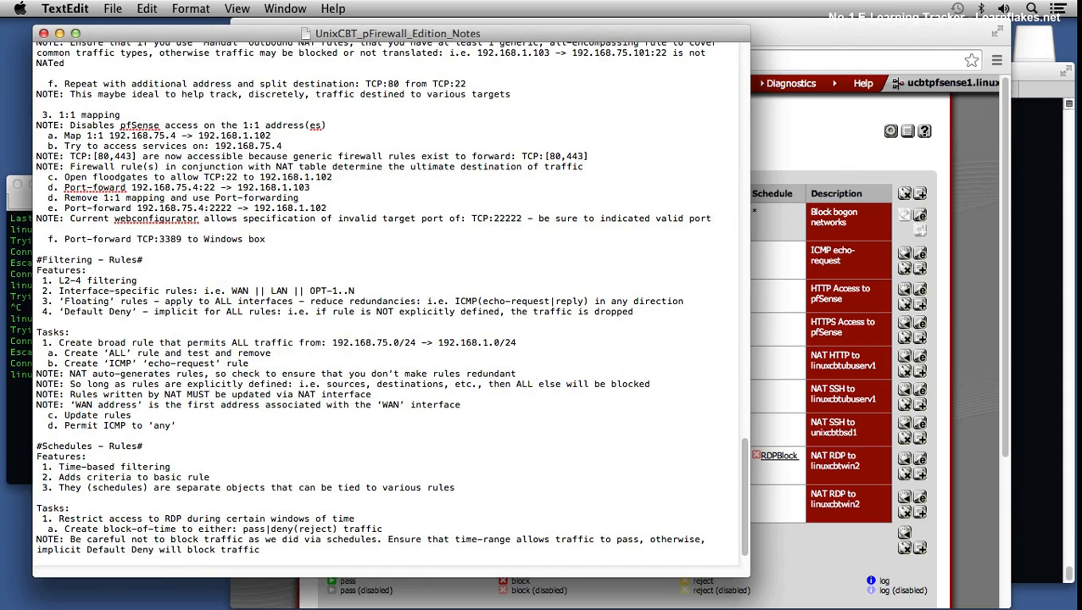